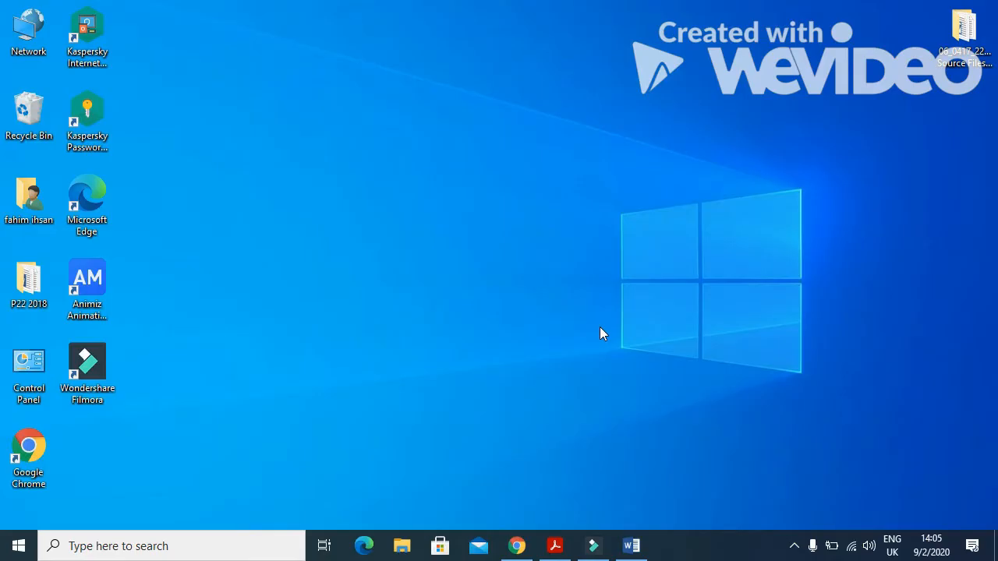
Highlight the Task 3 currency, dd-MMM-yy date and .csv import lines, then open Windows search.
{"action": "left_click", "coordinate": [555, 546]}
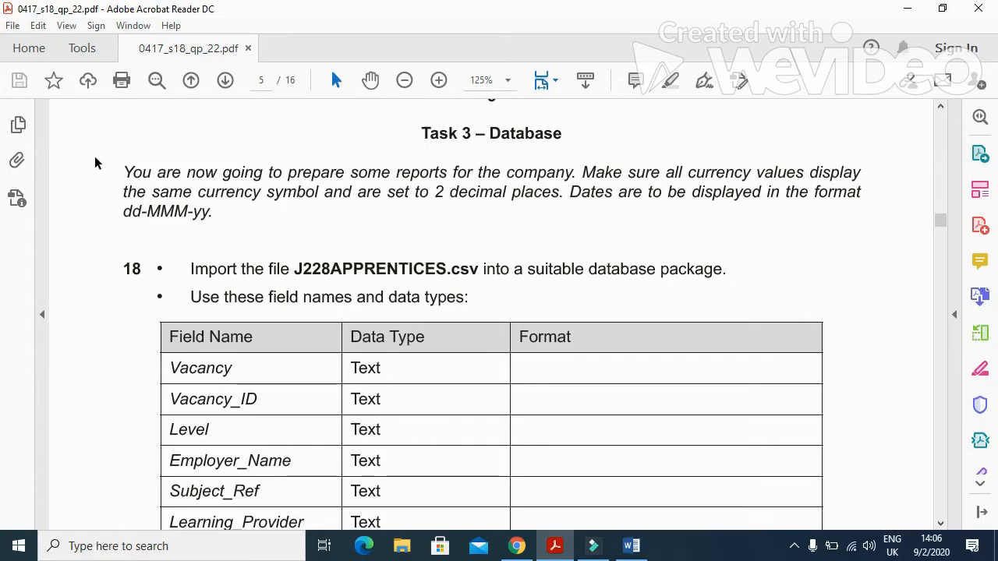
{"action": "left_click_drag", "start_coordinate": [116, 173], "coordinate": [862, 174]}
{"action": "left_click_drag", "start_coordinate": [122, 191], "coordinate": [556, 207]}
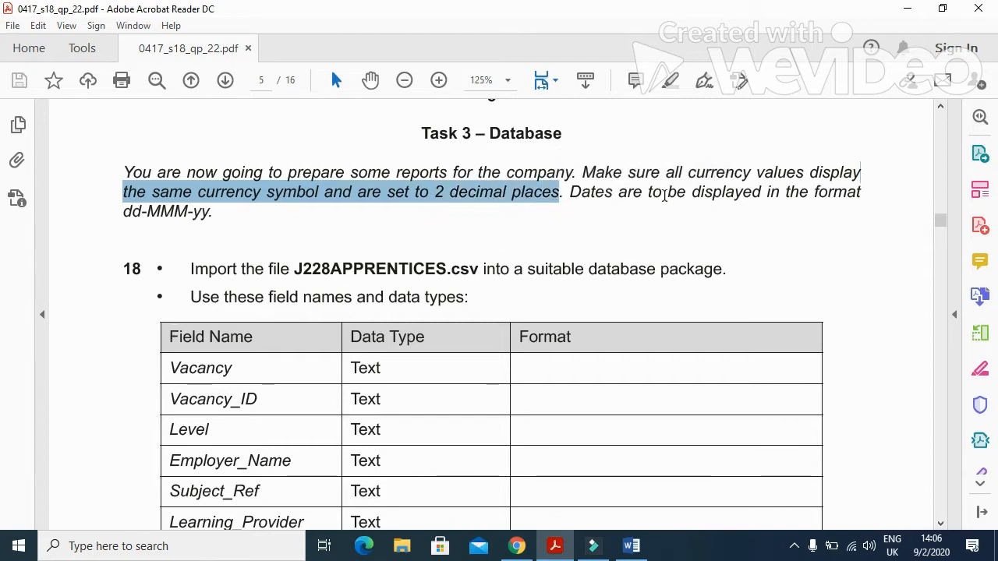
{"action": "left_click_drag", "start_coordinate": [131, 211], "coordinate": [215, 213]}
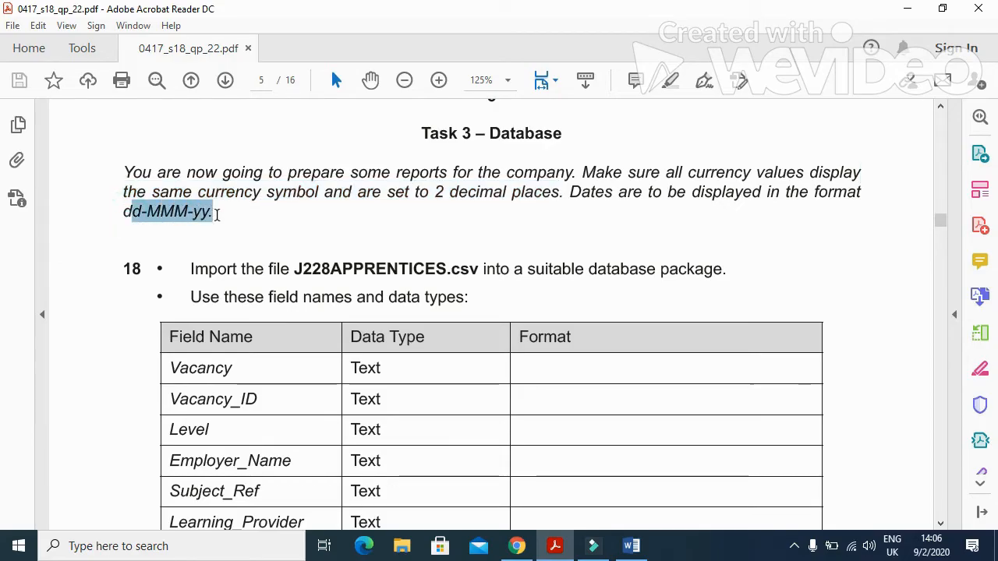
{"action": "left_click_drag", "start_coordinate": [190, 268], "coordinate": [482, 274]}
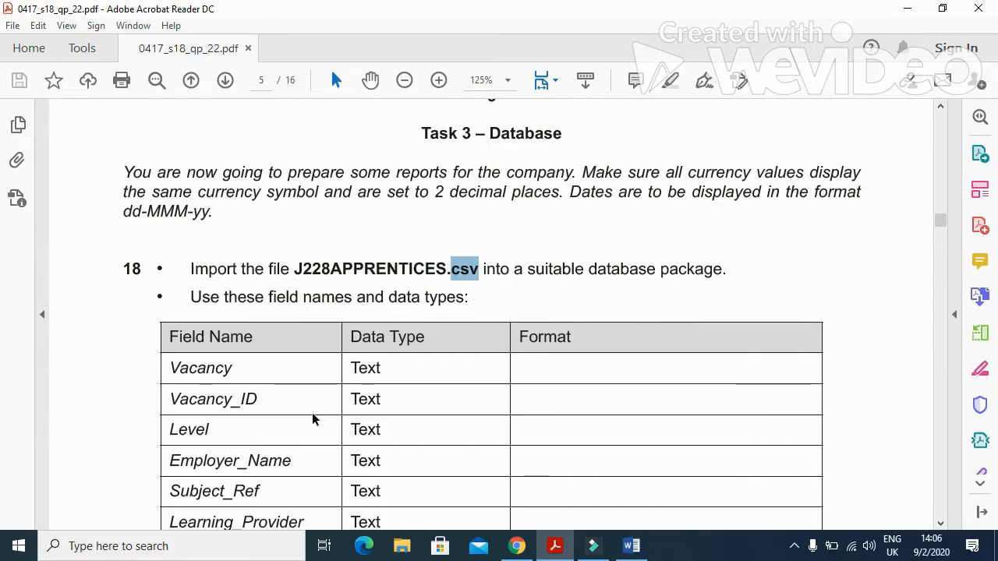
{"action": "left_click", "coordinate": [178, 547]}
Launch Access and create blank database 'p22 2018' in Desktop\P22 2018, closing the empty Table1.
{"action": "type", "text": "acc"}
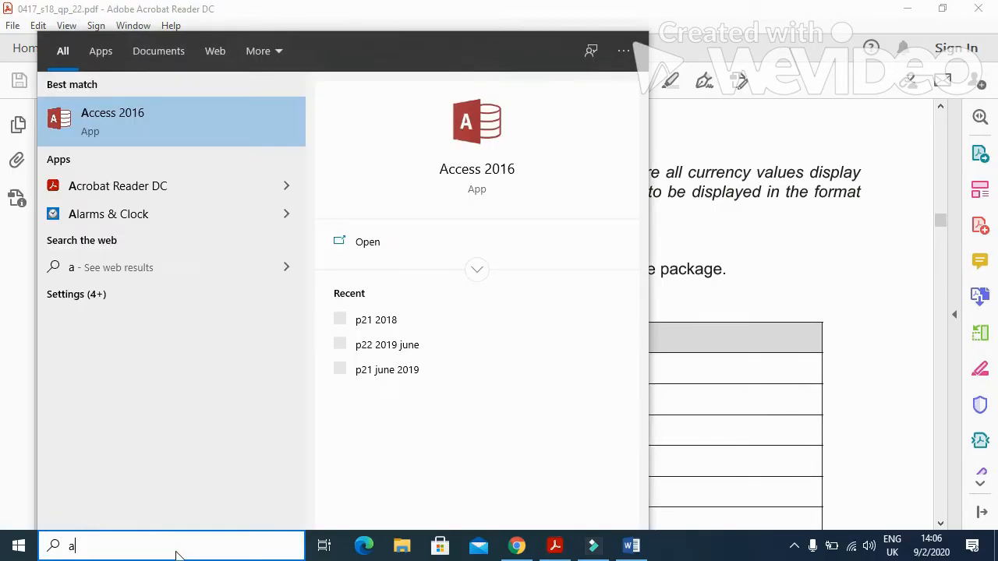
{"action": "left_click", "coordinate": [107, 134]}
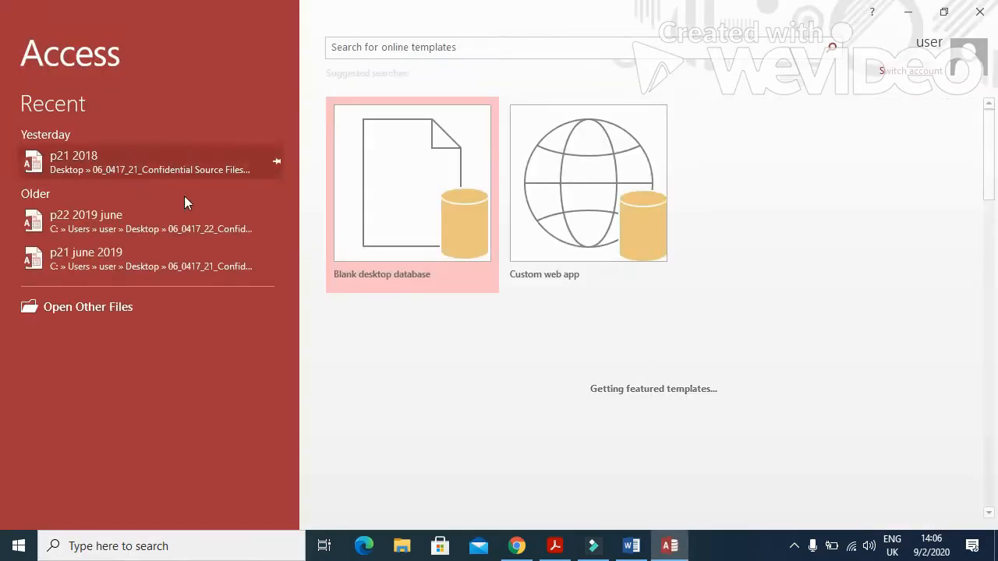
{"action": "left_click", "coordinate": [391, 173]}
{"action": "left_click", "coordinate": [529, 251]}
{"action": "key", "text": "Delete"}
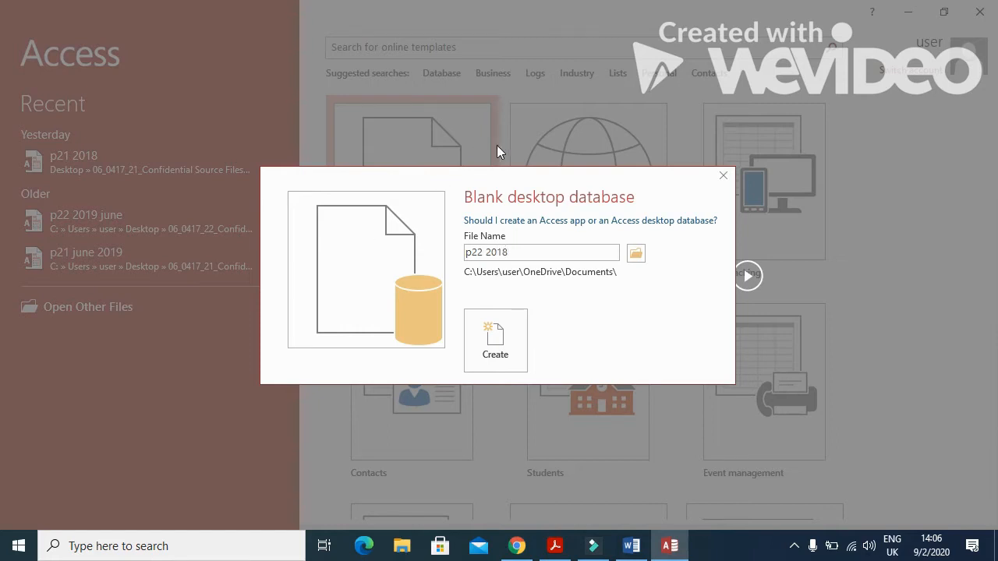
{"action": "left_click", "coordinate": [636, 253]}
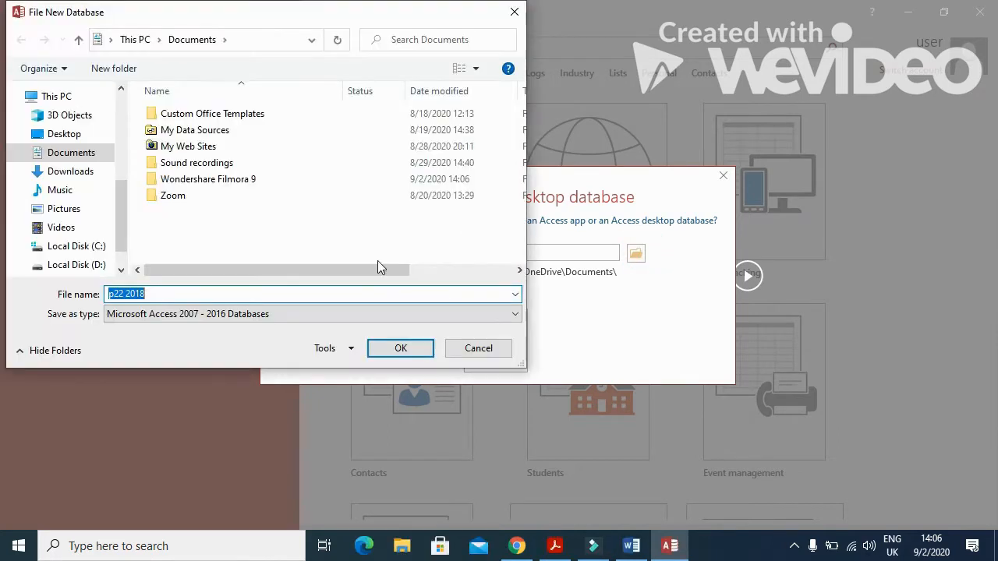
{"action": "left_click", "coordinate": [69, 134]}
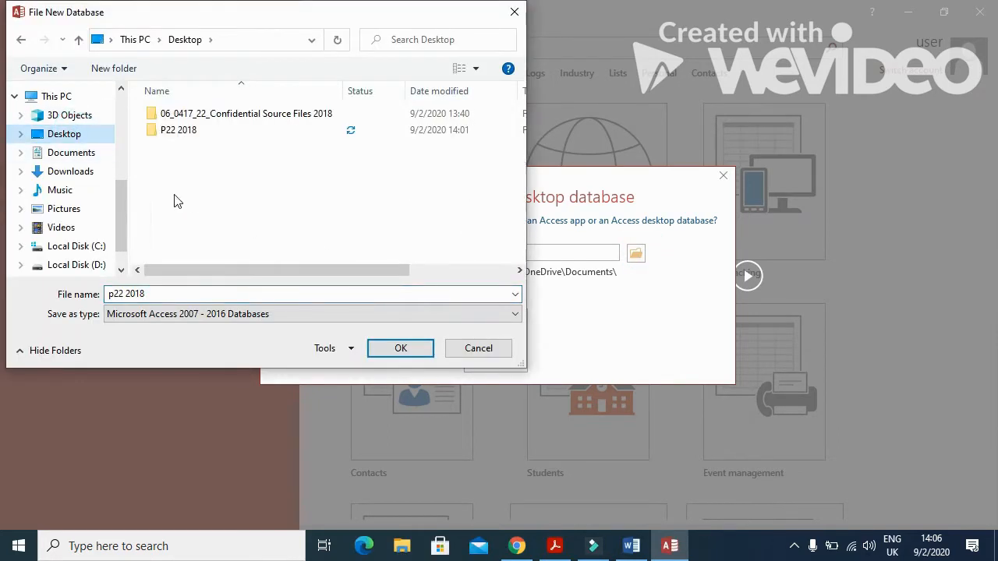
{"action": "double_click", "coordinate": [193, 133]}
{"action": "left_click", "coordinate": [398, 347]}
{"action": "left_click", "coordinate": [479, 355]}
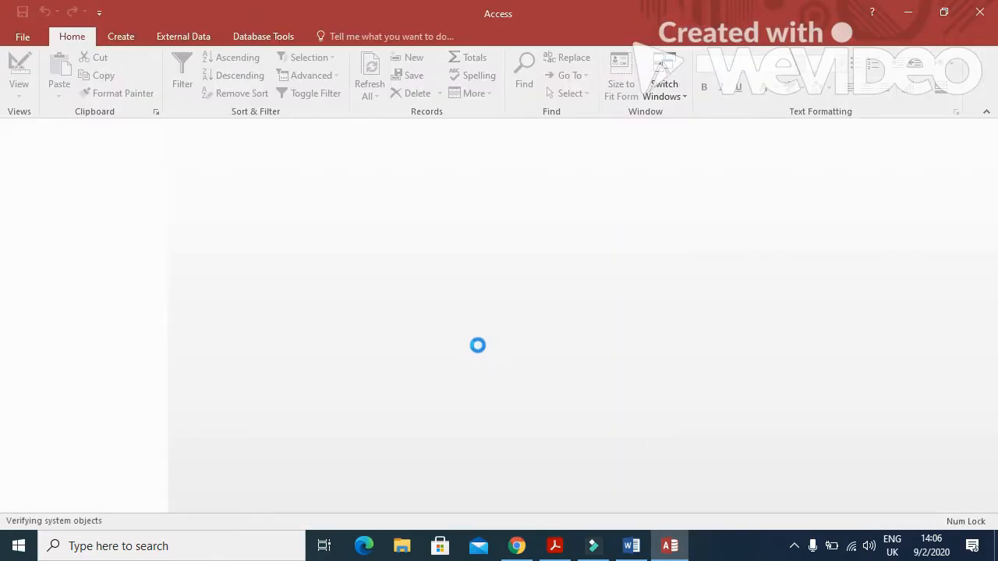
{"action": "left_click", "coordinate": [990, 131]}
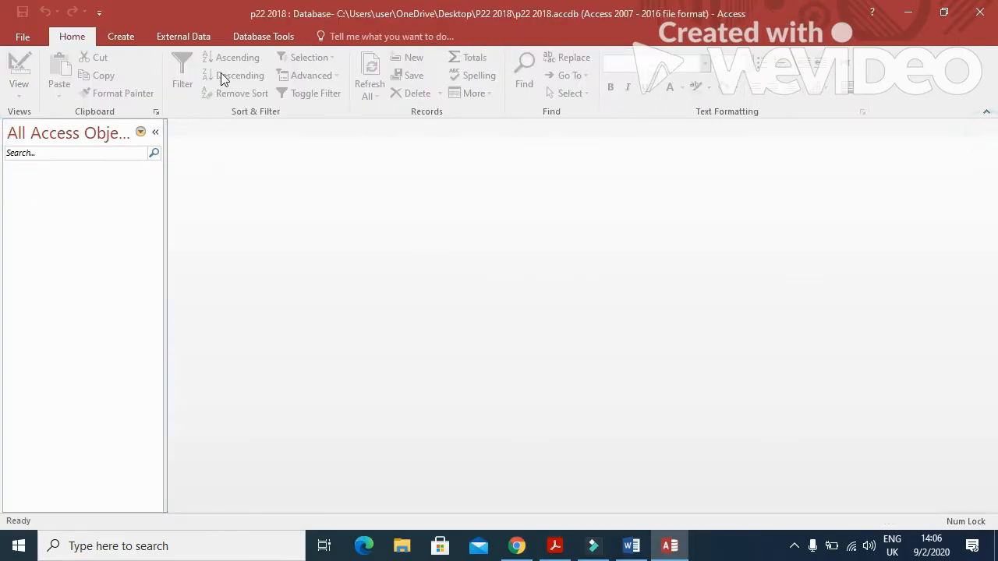
Start a text-file import of J228APPRENTICES.csv from Desktop\P22 2018 into a new table.
{"action": "left_click", "coordinate": [196, 38]}
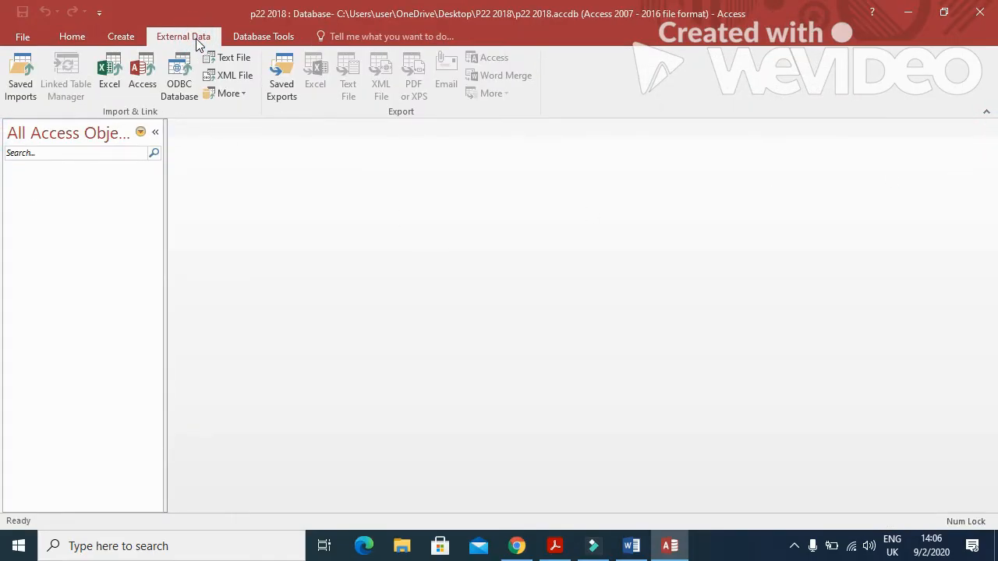
{"action": "left_click", "coordinate": [250, 59]}
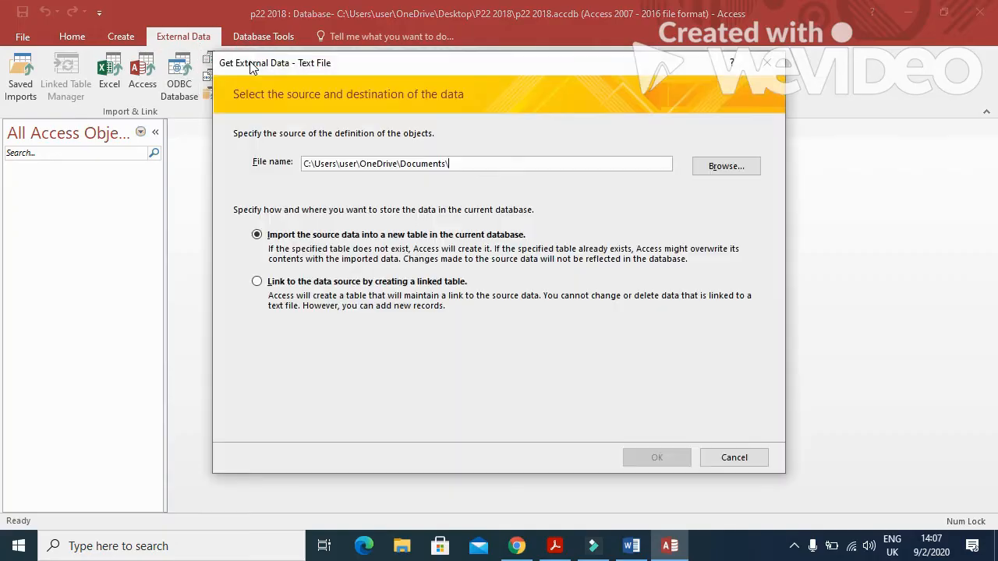
{"action": "left_click", "coordinate": [726, 165]}
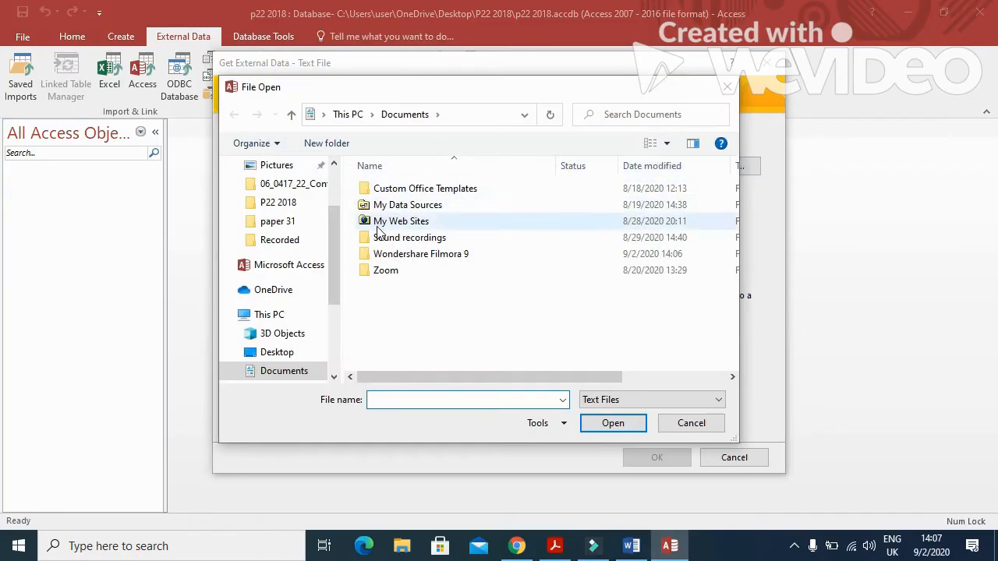
{"action": "left_click", "coordinate": [265, 352]}
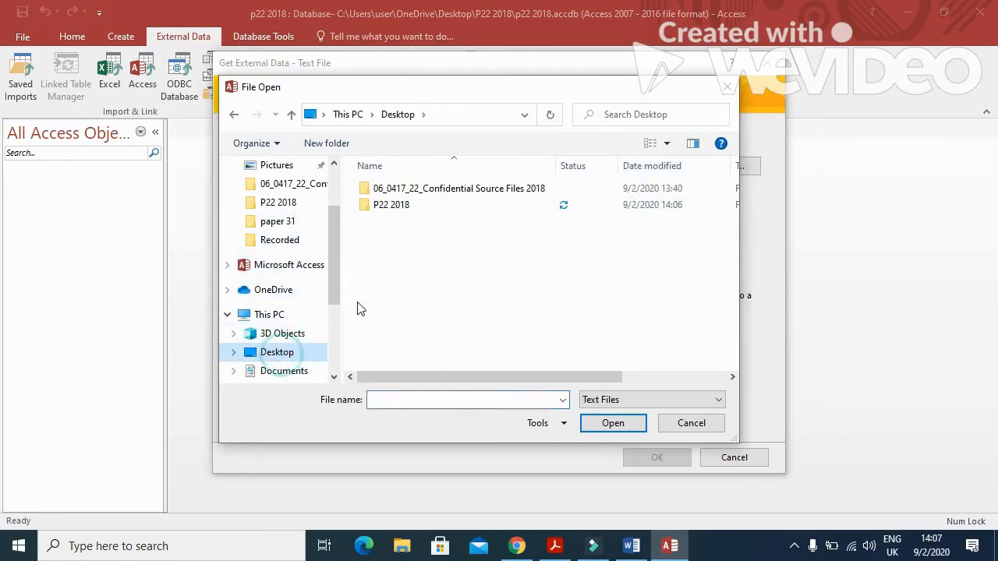
{"action": "double_click", "coordinate": [405, 208]}
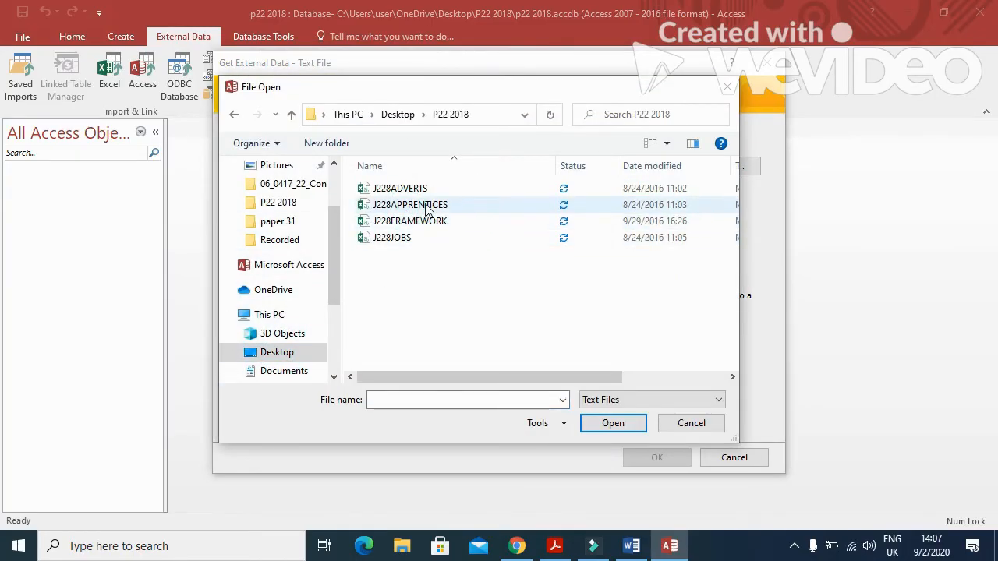
{"action": "left_click", "coordinate": [410, 205]}
{"action": "key", "text": "alt+Tab"}
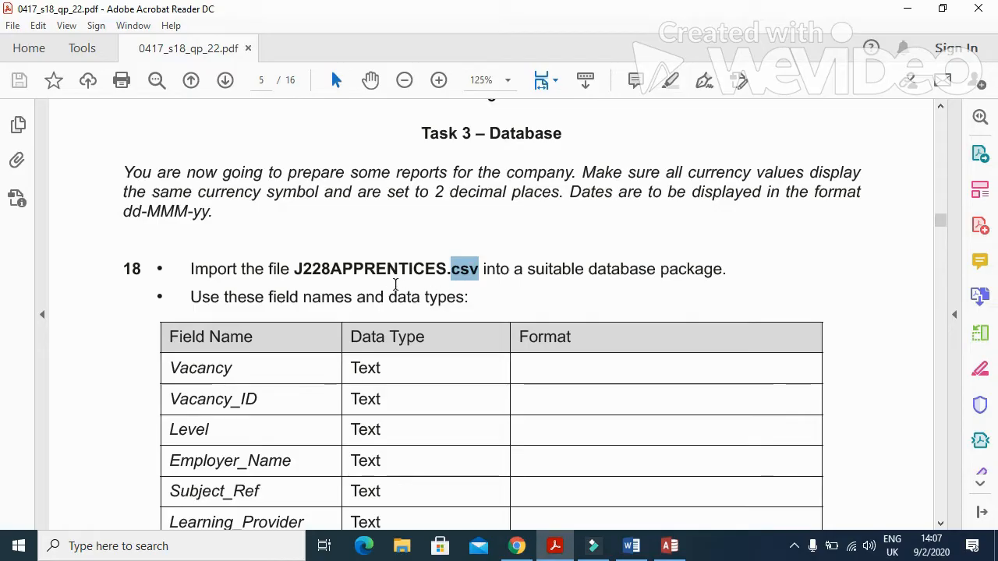
{"action": "key", "text": "alt+Tab"}
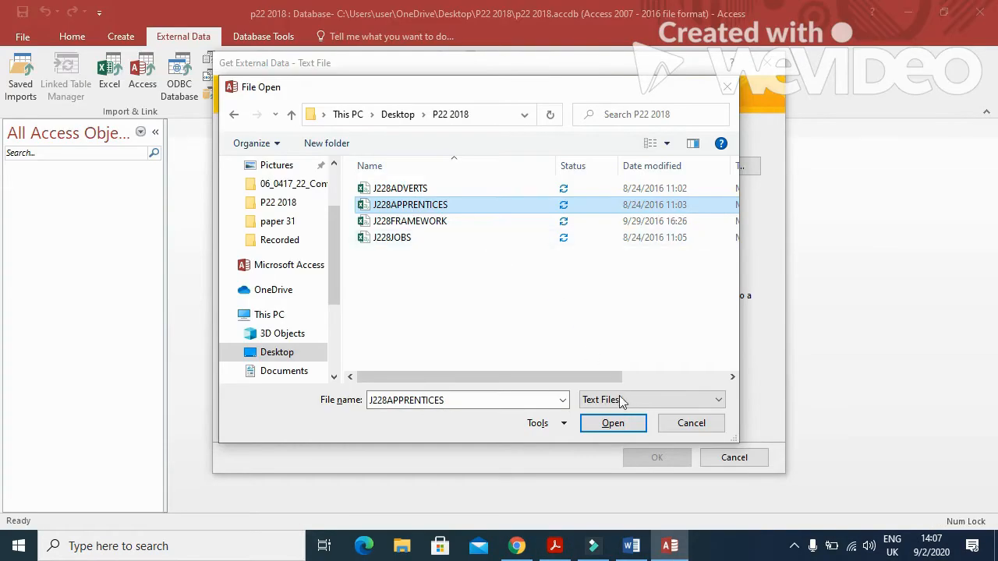
{"action": "left_click", "coordinate": [604, 421]}
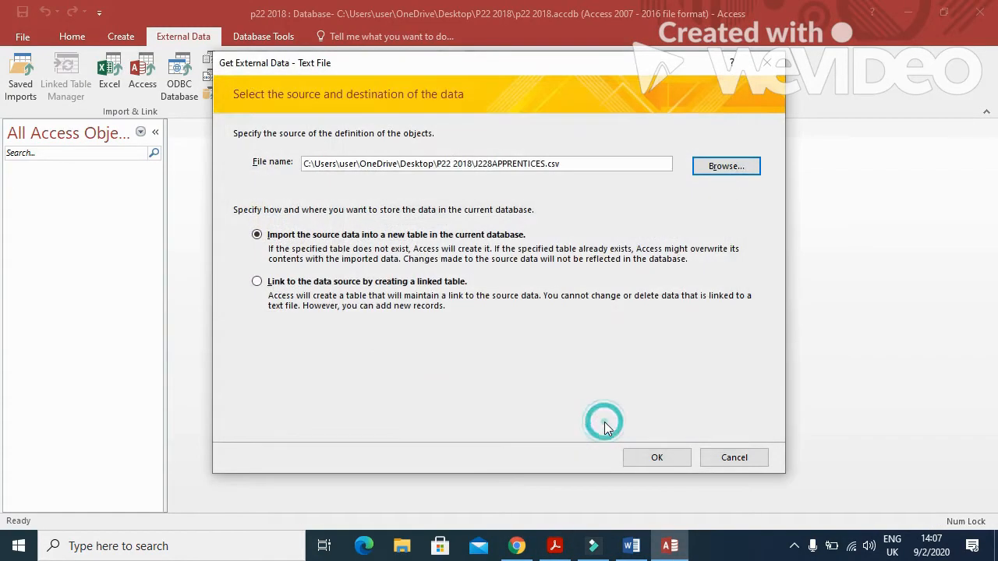
{"action": "left_click", "coordinate": [656, 460]}
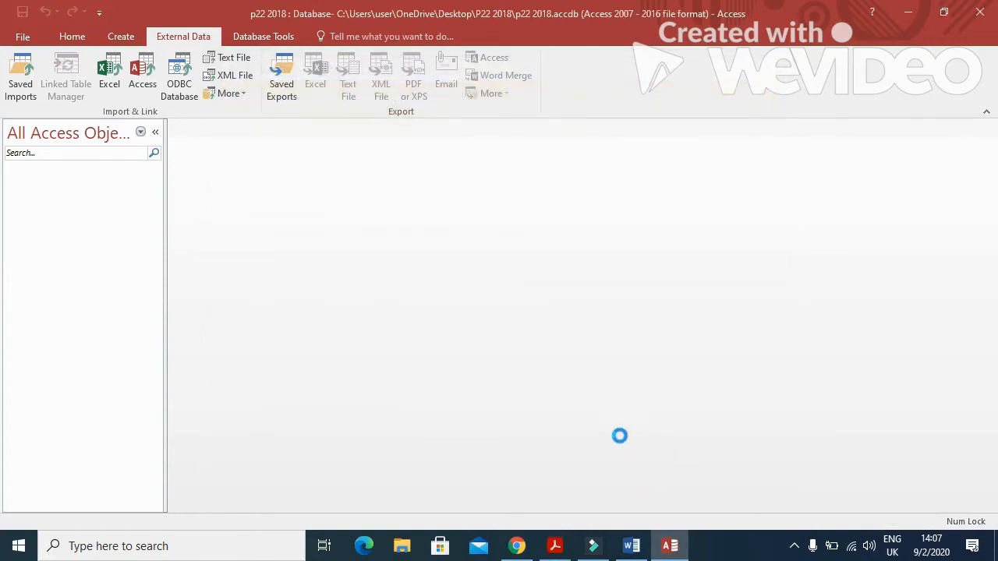
Use the first row as field names and open the advanced import specification.
{"action": "left_click", "coordinate": [644, 434]}
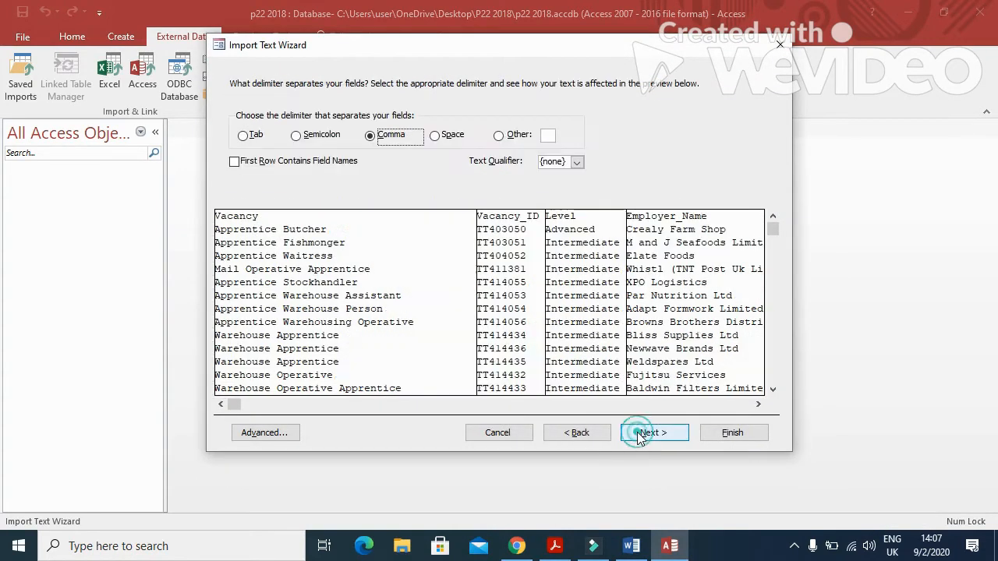
{"action": "left_click", "coordinate": [234, 162]}
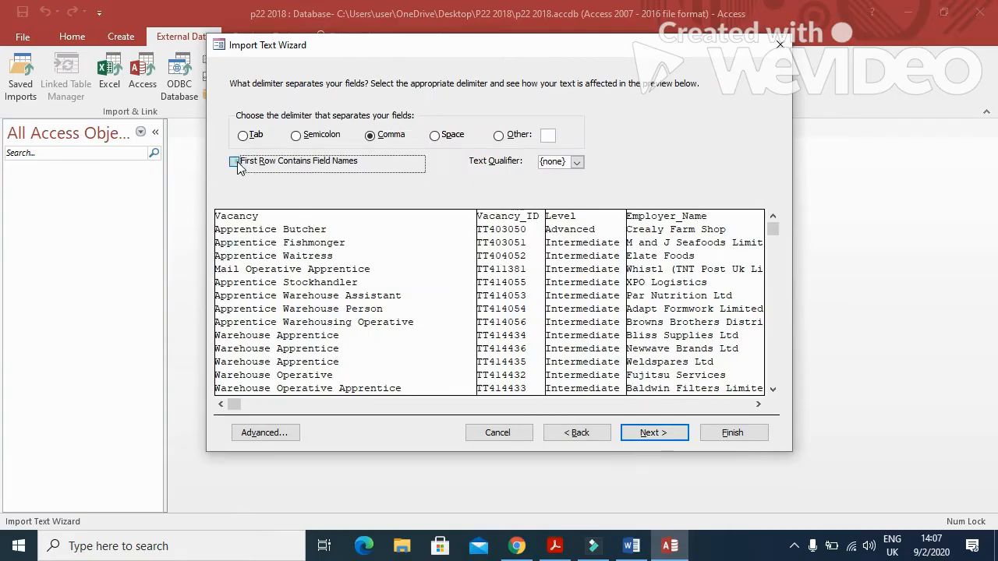
{"action": "left_click", "coordinate": [654, 433]}
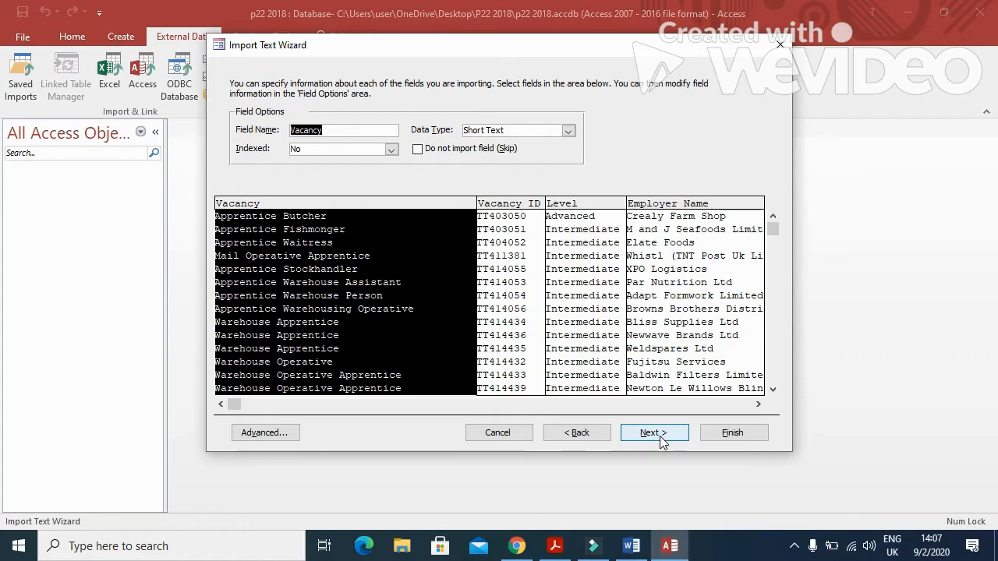
{"action": "left_click", "coordinate": [281, 436]}
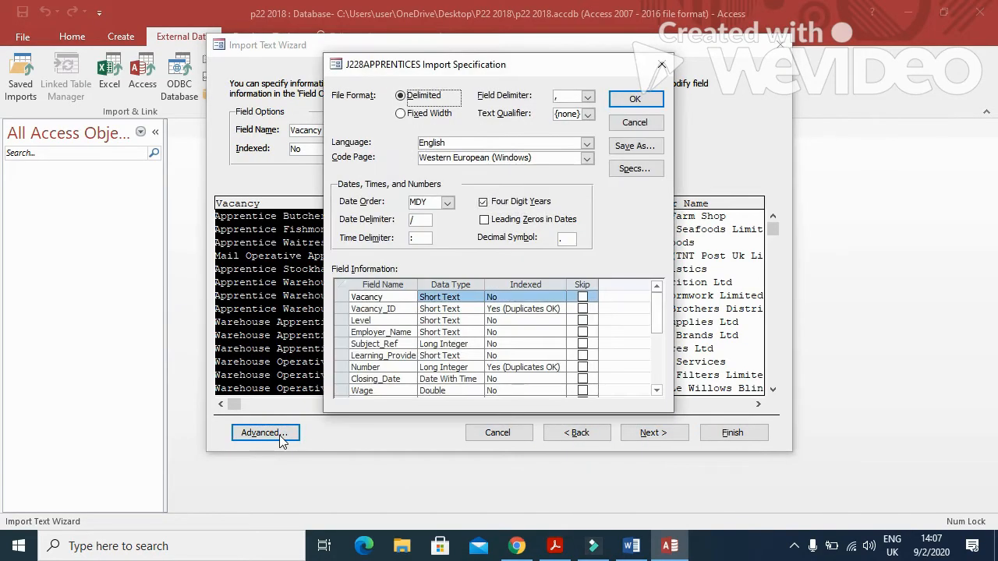
Check the required data types in the paper and set Subject_Ref to Short Text.
{"action": "key", "text": "alt+Tab"}
{"action": "scroll", "coordinate": [434, 379], "scroll_direction": "down", "scroll_amount": 3}
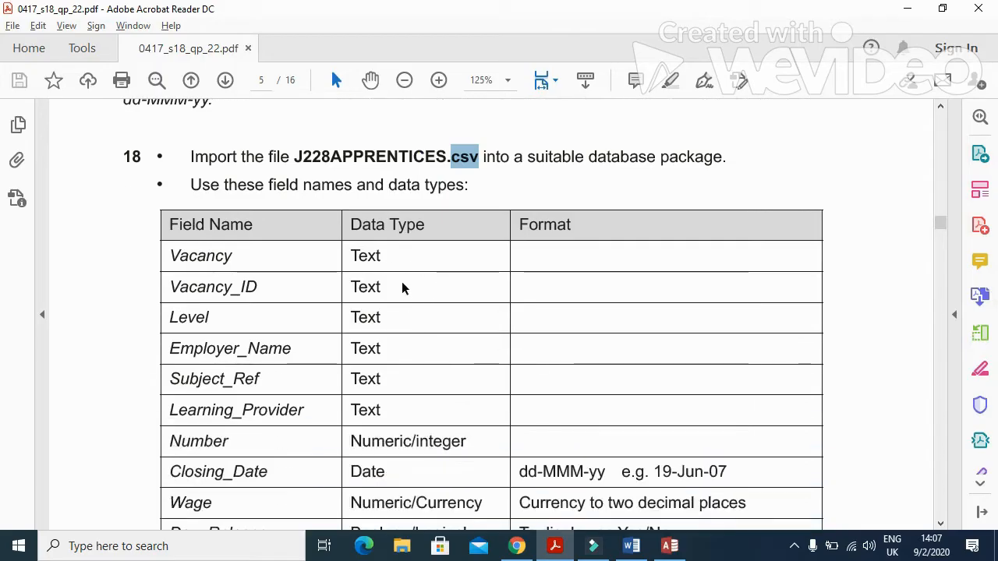
{"action": "scroll", "coordinate": [405, 345], "scroll_direction": "down", "scroll_amount": 3}
{"action": "scroll", "coordinate": [408, 351], "scroll_direction": "up", "scroll_amount": 2}
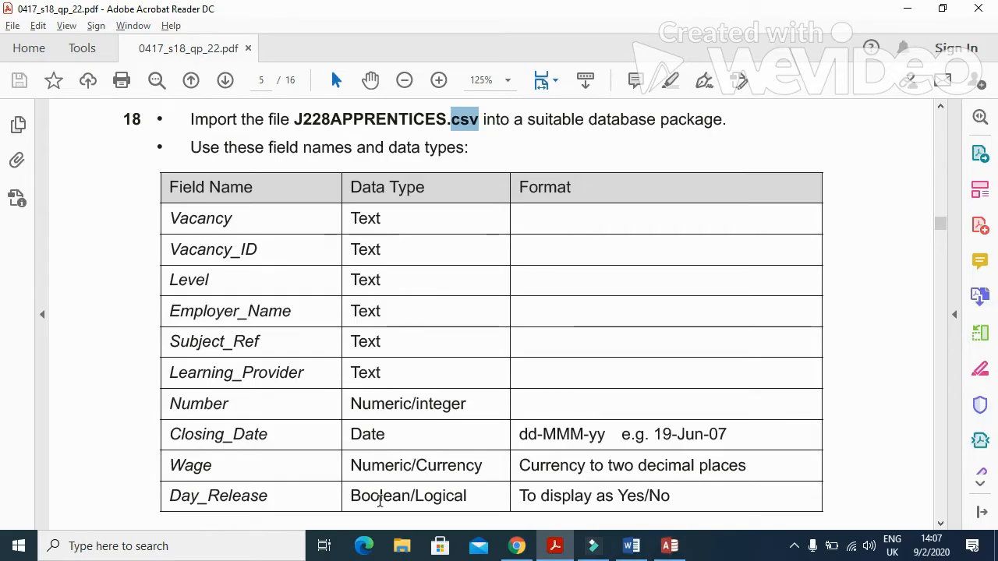
{"action": "key", "text": "alt+Tab"}
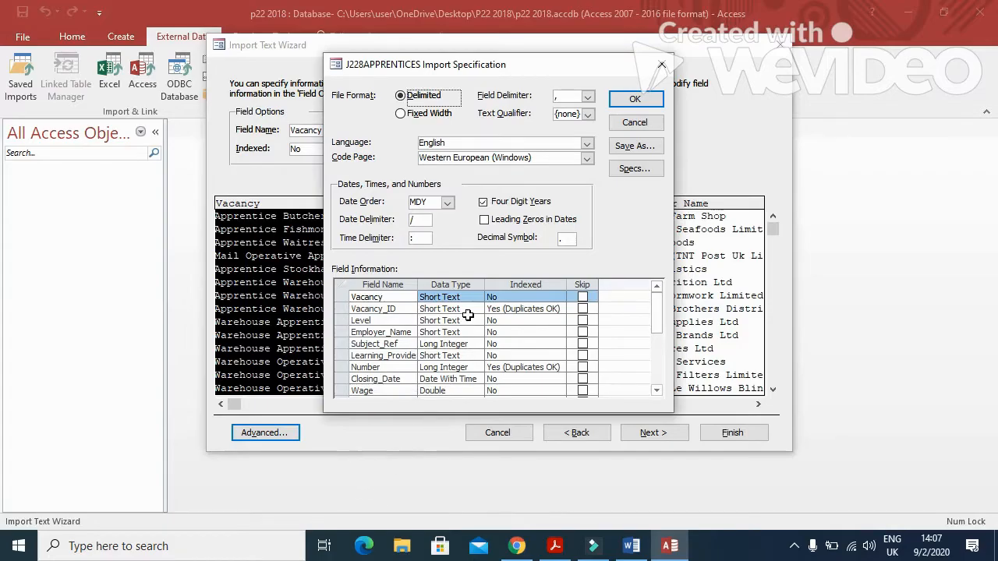
{"action": "left_click", "coordinate": [476, 346]}
{"action": "left_click", "coordinate": [476, 345]}
{"action": "key", "text": "alt+Tab"}
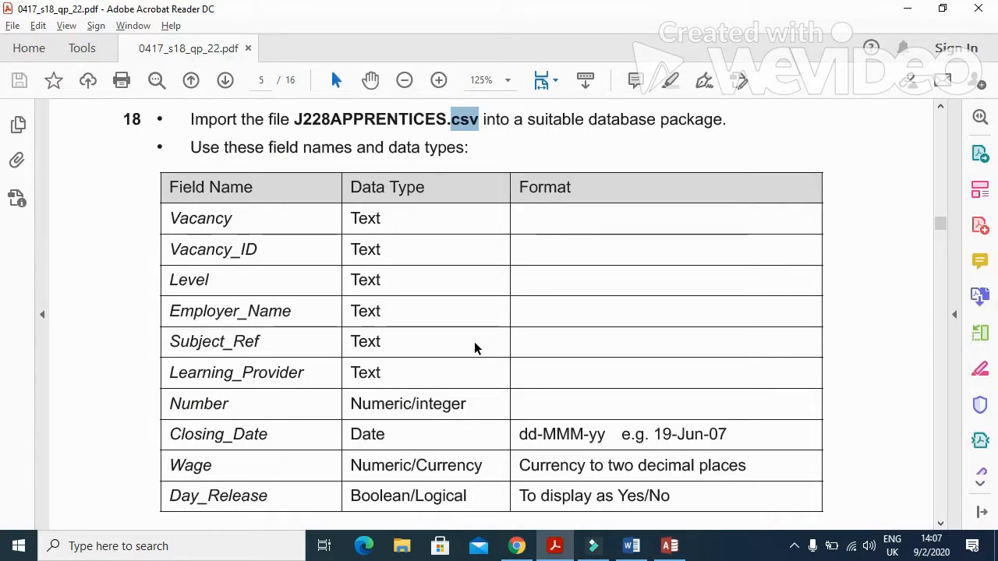
{"action": "key", "text": "alt+Tab"}
{"action": "left_click", "coordinate": [477, 344]}
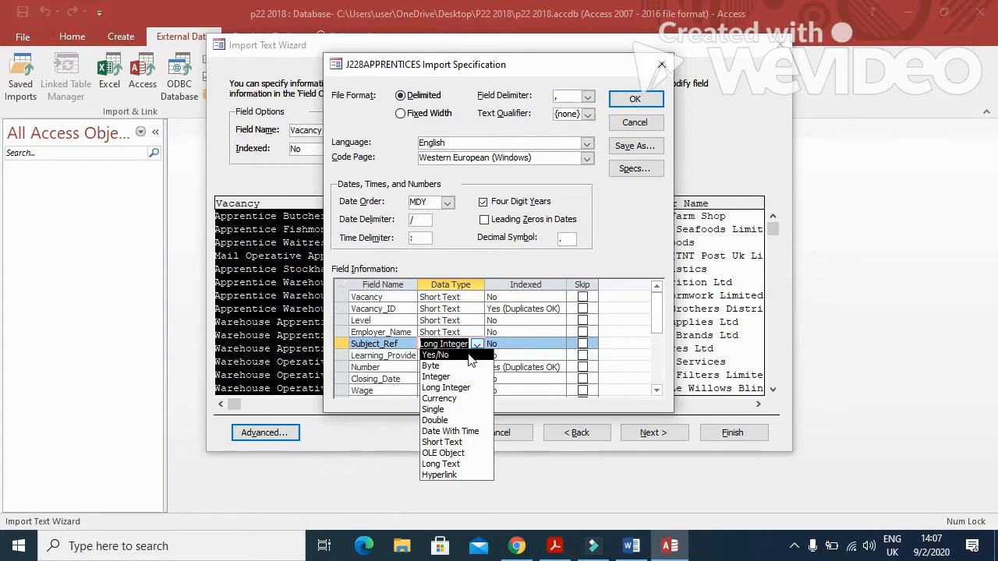
{"action": "left_click", "coordinate": [452, 442]}
Keep Number unchanged and Closing_Date as Date With Time.
{"action": "key", "text": "alt+Tab"}
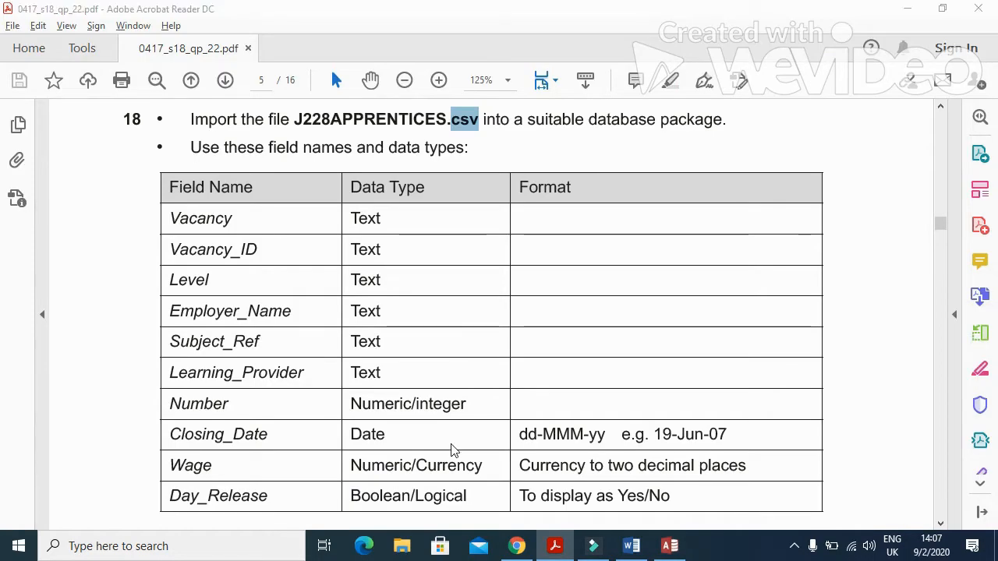
{"action": "key", "text": "alt+Tab"}
{"action": "left_click", "coordinate": [475, 366]}
{"action": "left_click", "coordinate": [475, 366]}
{"action": "left_click", "coordinate": [478, 379]}
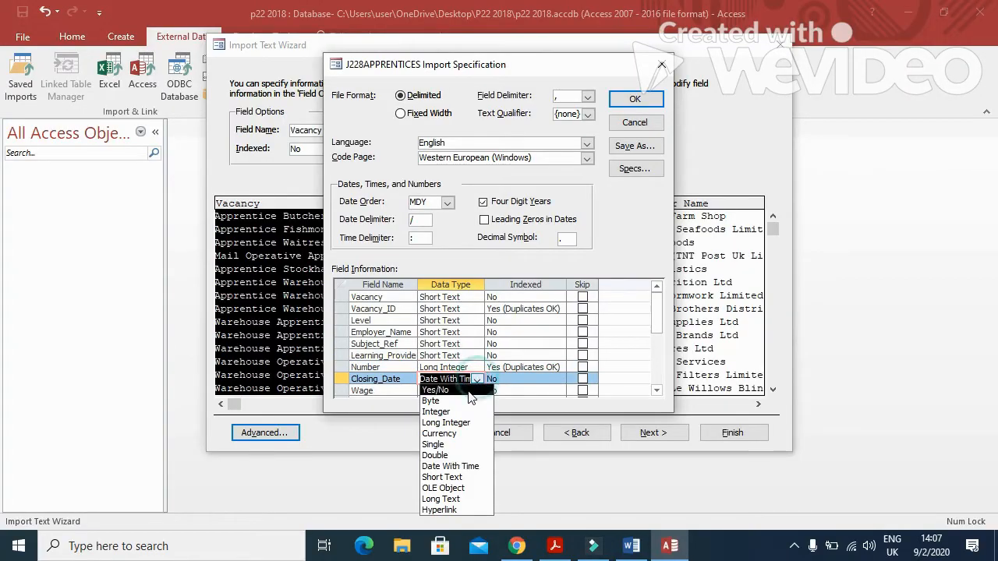
{"action": "left_click", "coordinate": [456, 380]}
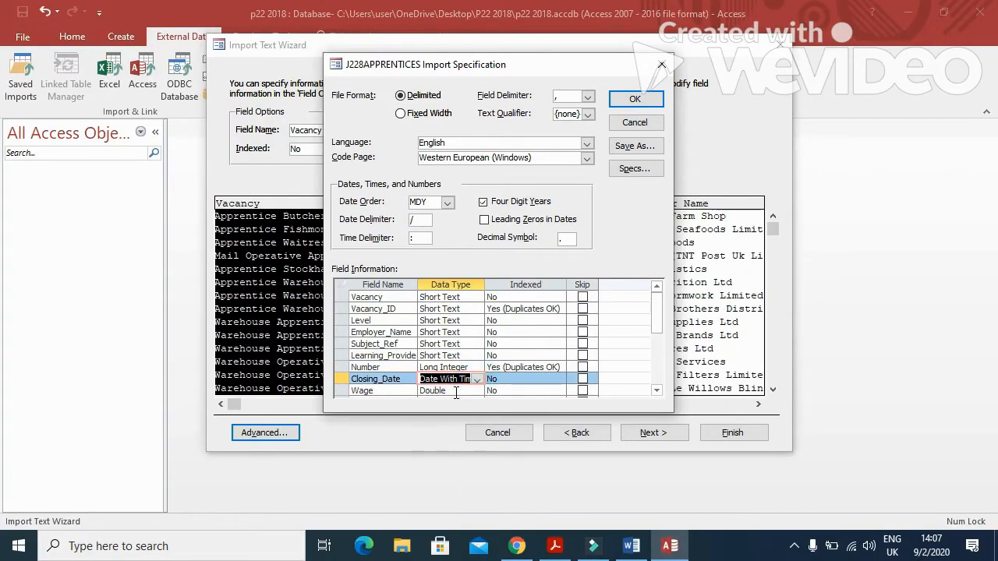
Set Day_Release to Yes/No and the date order to DMY, then confirm the specification.
{"action": "scroll", "coordinate": [464, 343], "scroll_direction": "down", "scroll_amount": 2}
{"action": "left_click", "coordinate": [475, 332]}
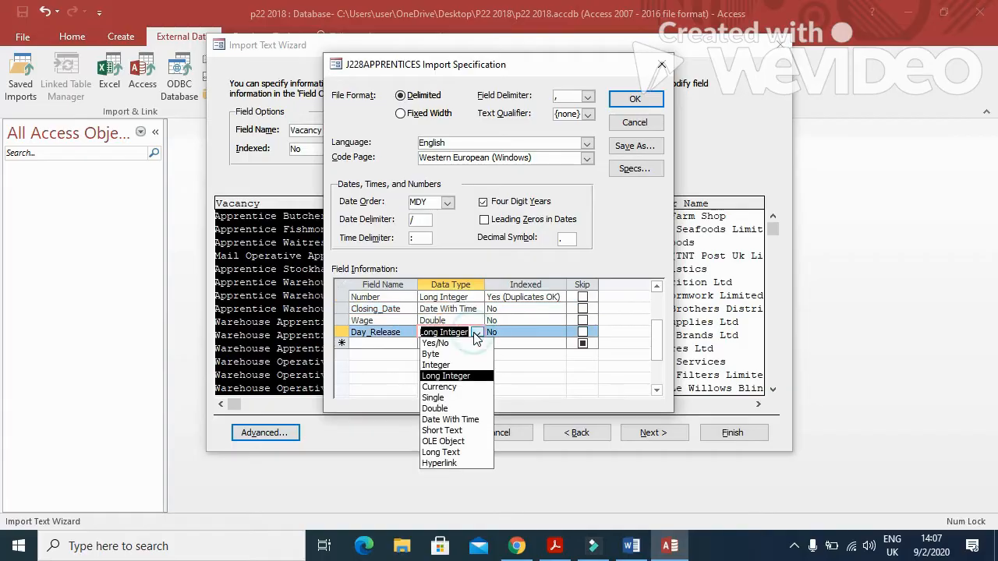
{"action": "left_click", "coordinate": [461, 346]}
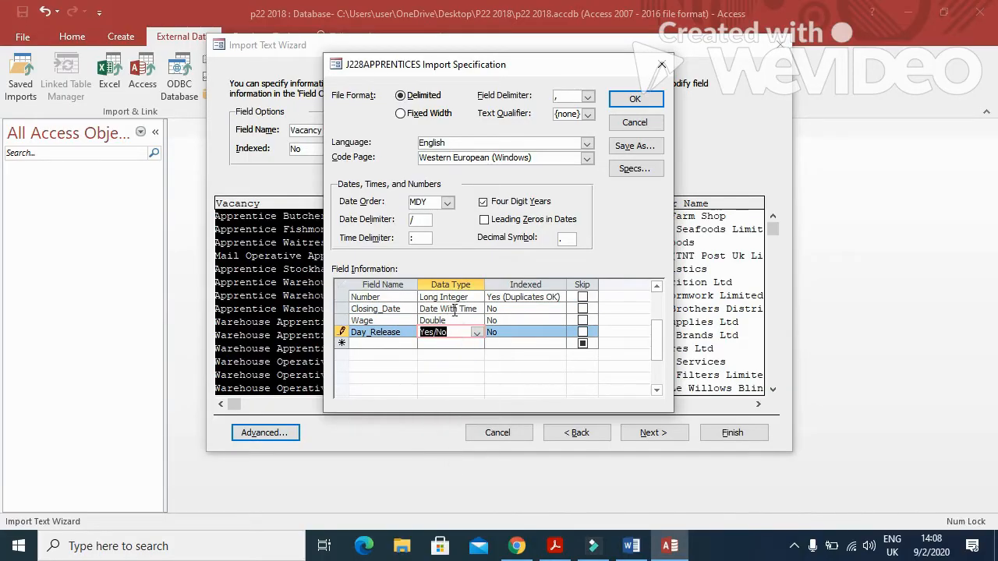
{"action": "left_click", "coordinate": [447, 203]}
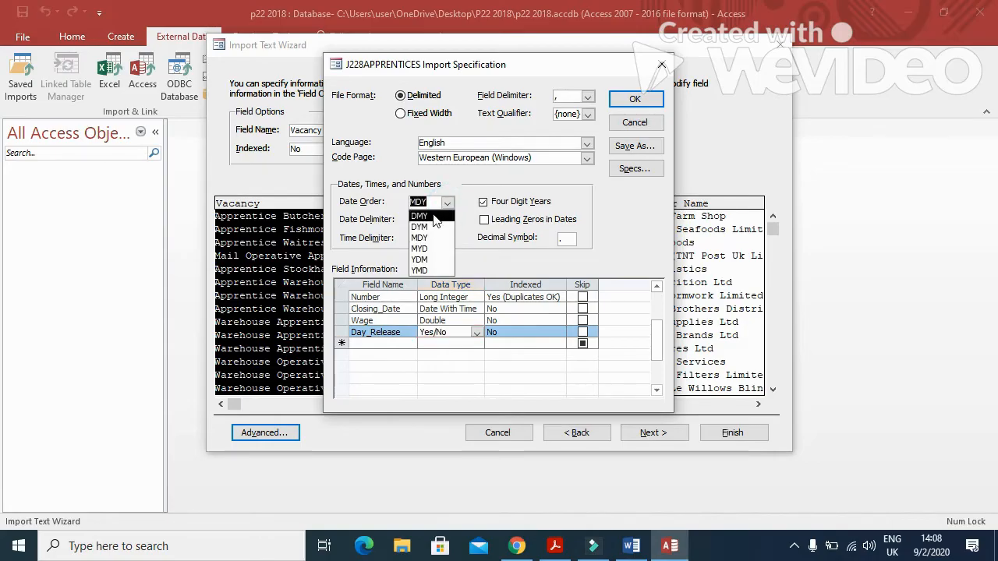
{"action": "left_click", "coordinate": [433, 216]}
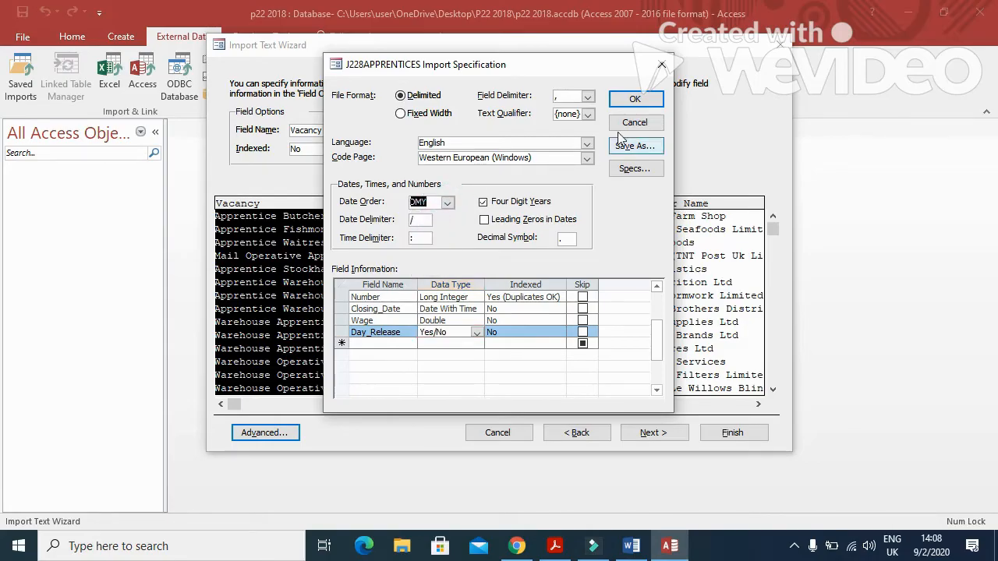
{"action": "left_click", "coordinate": [635, 100]}
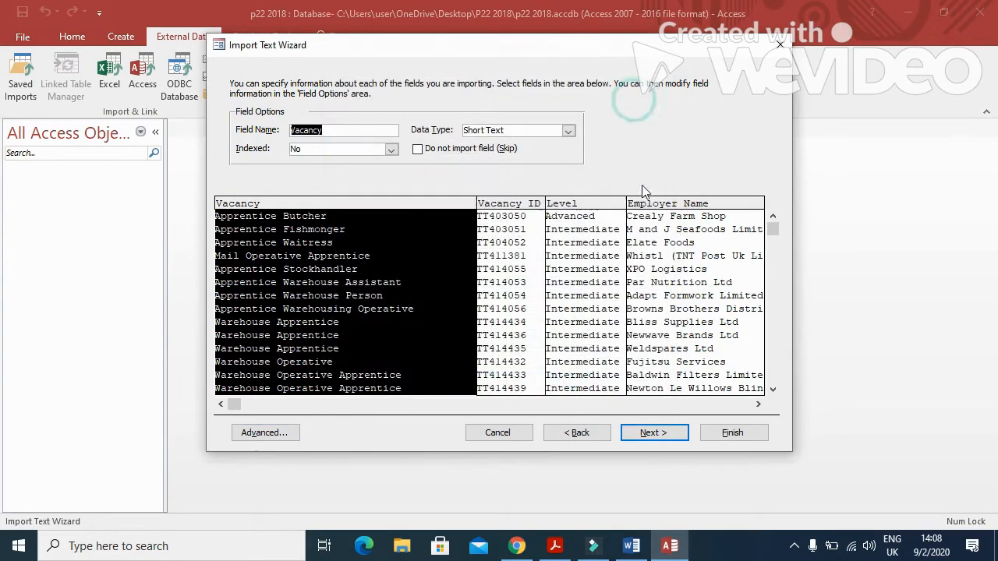
Finish the import with Vacancy_ID as the primary key, without saving the import steps.
{"action": "left_click", "coordinate": [757, 404]}
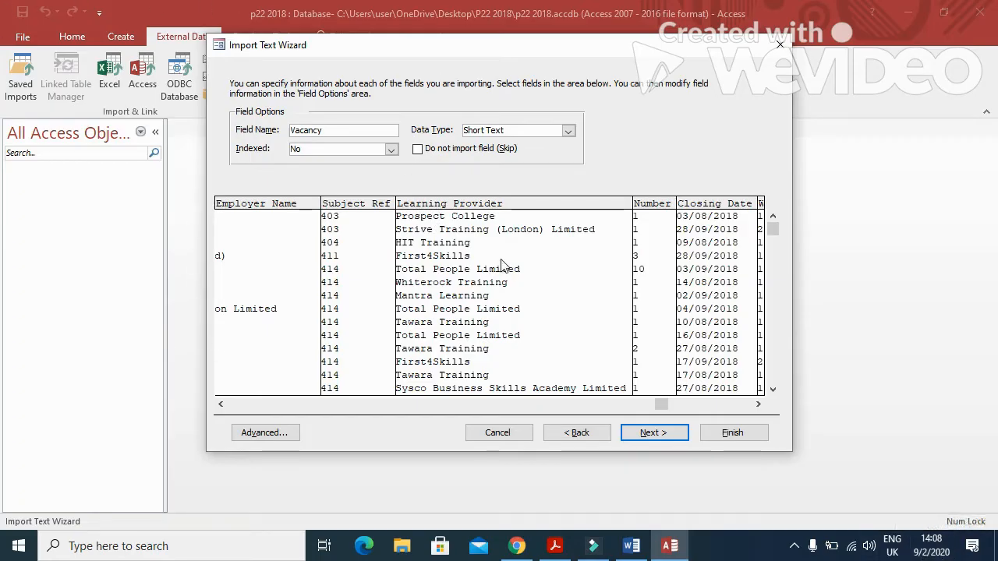
{"action": "left_click", "coordinate": [659, 433]}
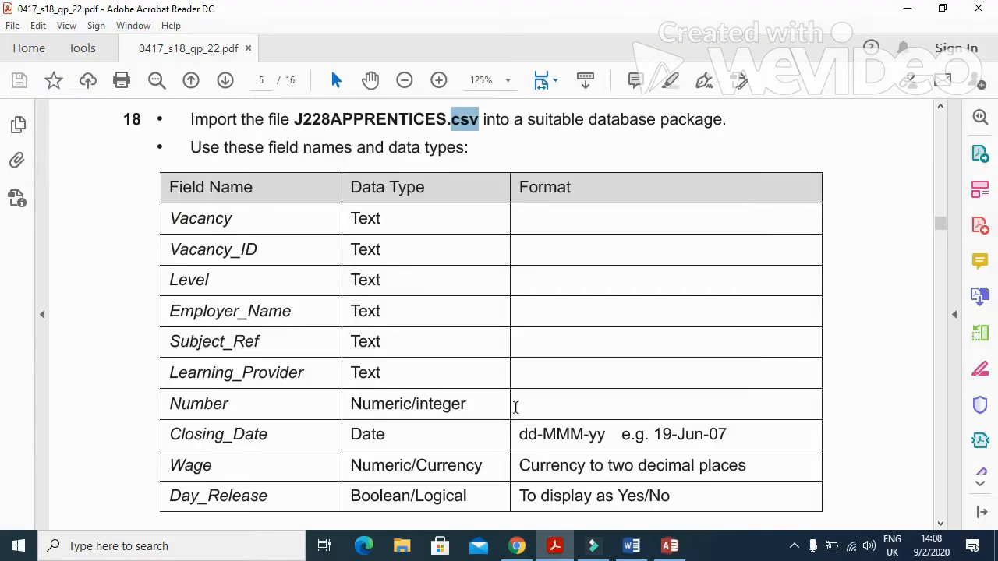
{"action": "scroll", "coordinate": [348, 379], "scroll_direction": "down", "scroll_amount": 4}
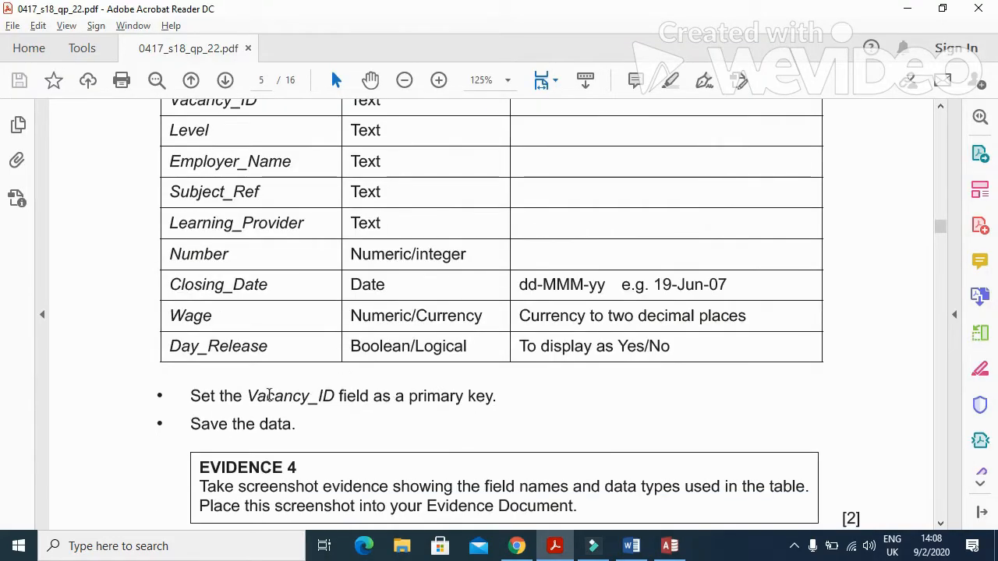
{"action": "left_click_drag", "start_coordinate": [242, 397], "coordinate": [333, 396]}
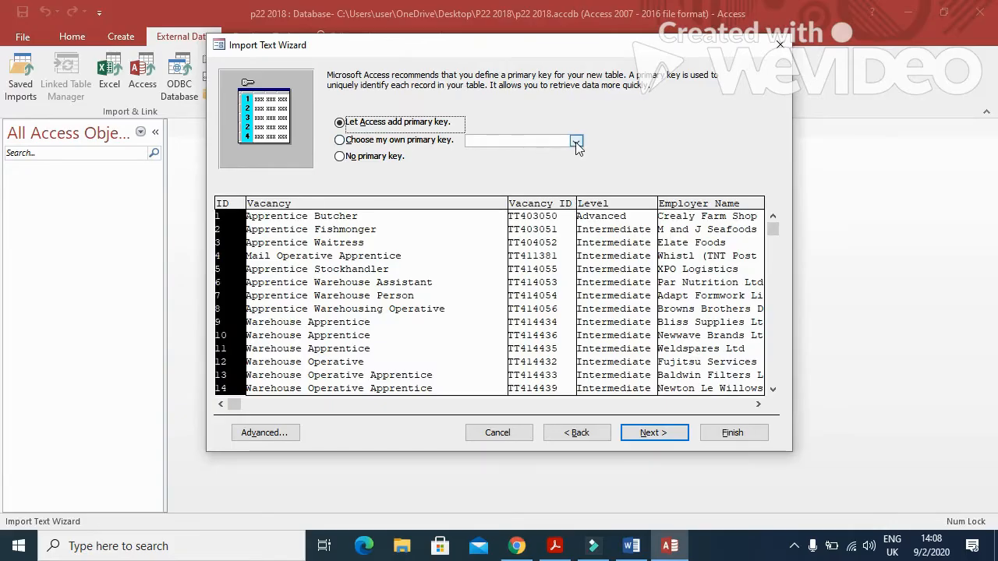
{"action": "left_click", "coordinate": [576, 142]}
{"action": "left_click", "coordinate": [533, 162]}
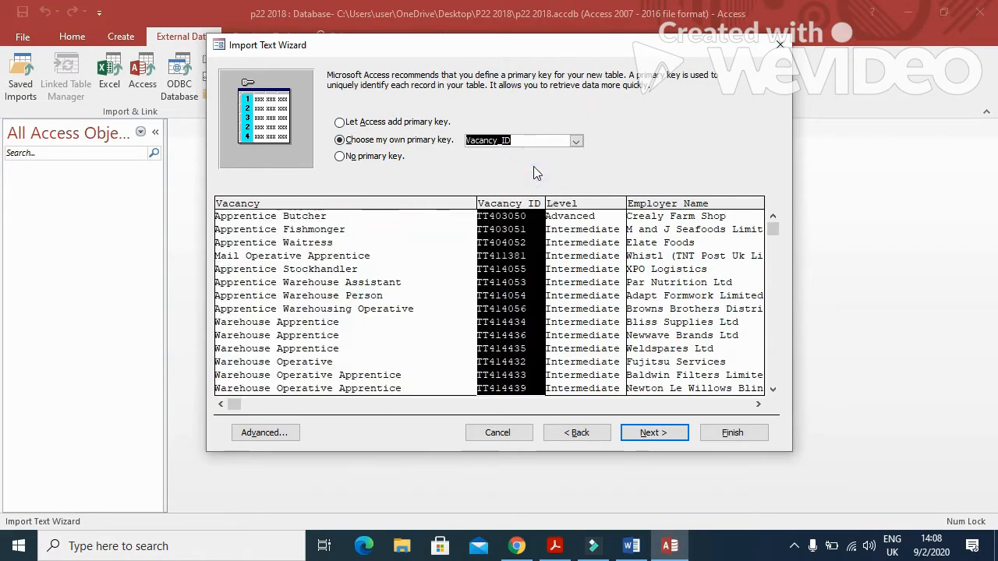
{"action": "left_click", "coordinate": [657, 433]}
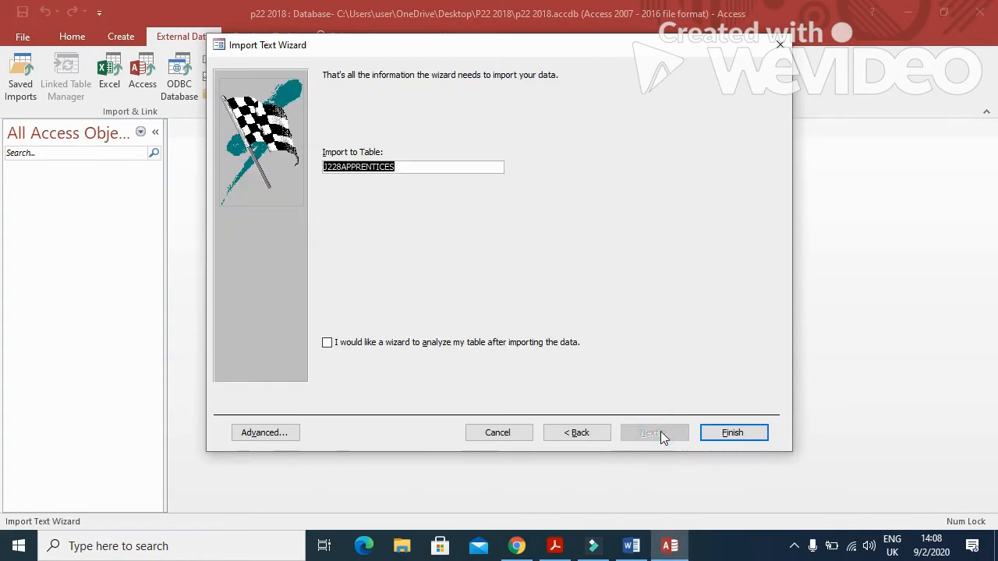
{"action": "left_click", "coordinate": [721, 433]}
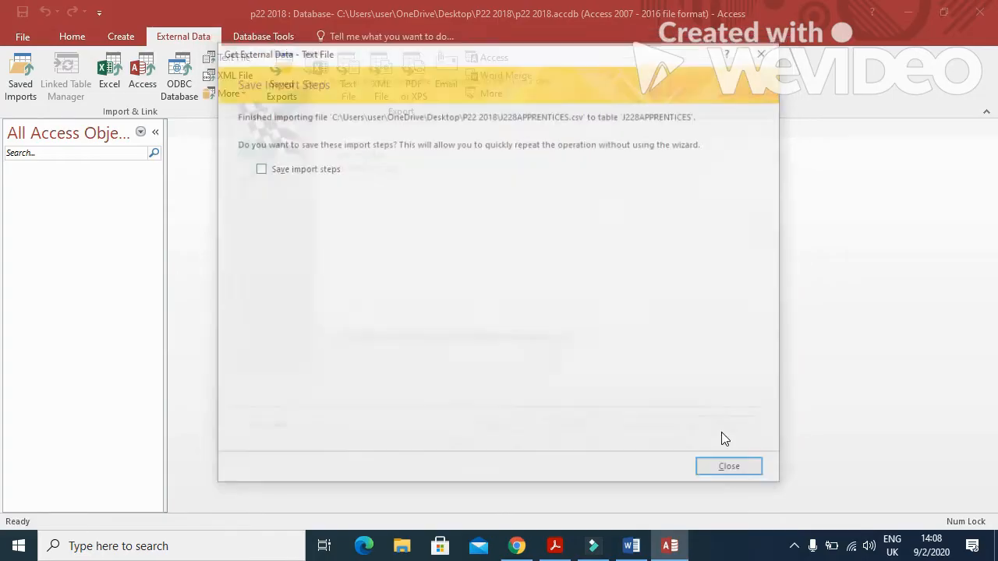
{"action": "left_click", "coordinate": [728, 468]}
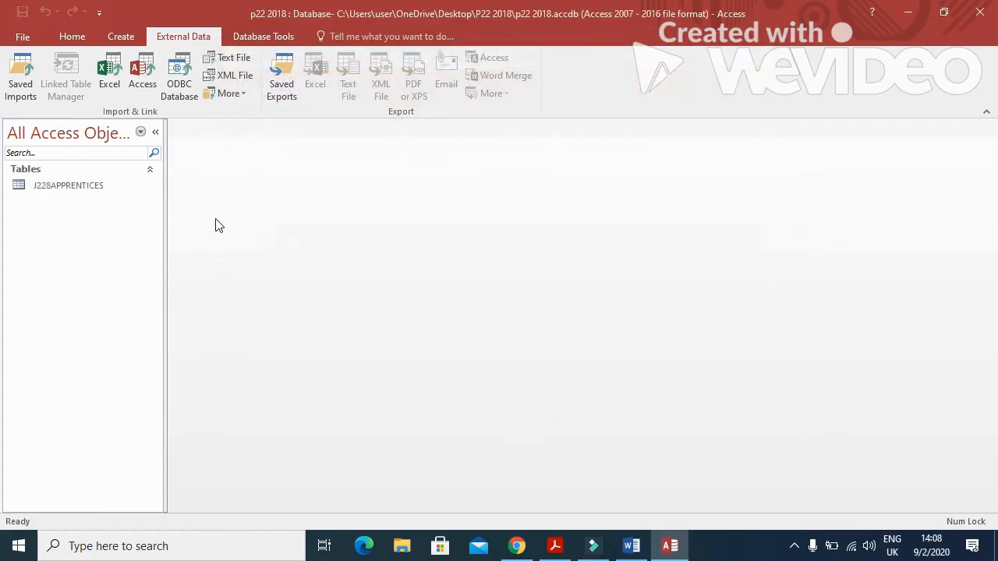
In Design View, format Closing_Date as Medium Date and Day_Release as Yes/No.
{"action": "right_click", "coordinate": [122, 188]}
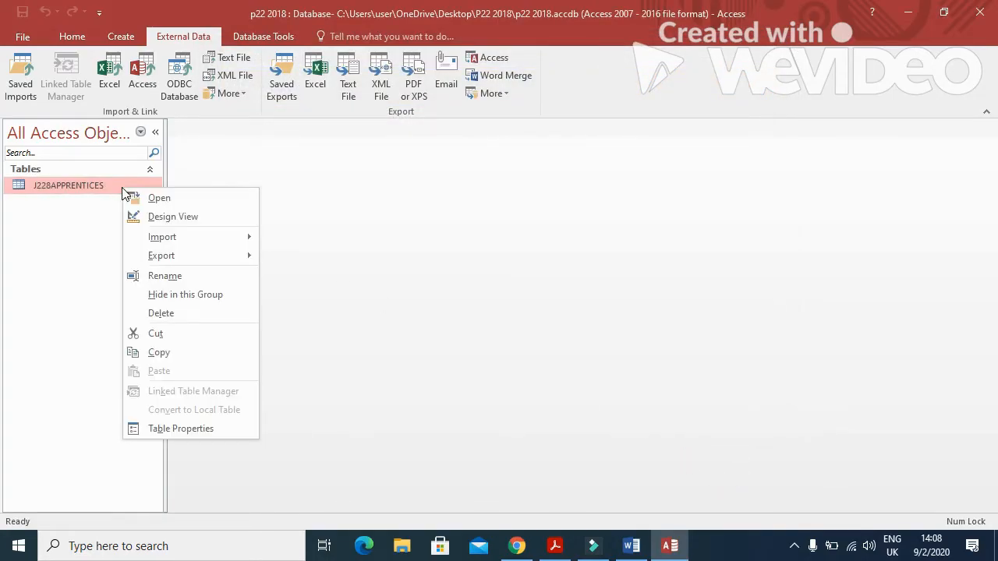
{"action": "left_click", "coordinate": [152, 216]}
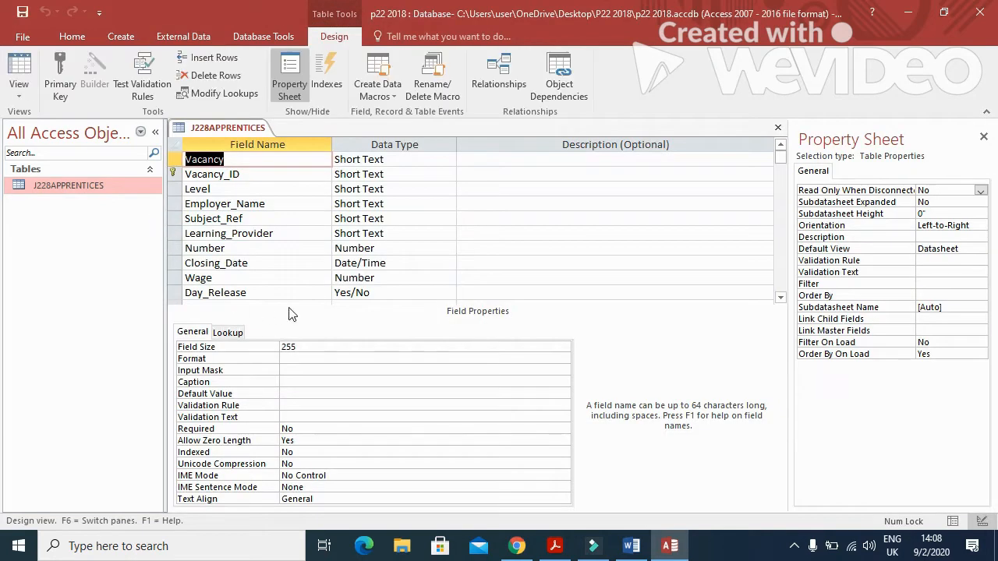
{"action": "left_click", "coordinate": [380, 264]}
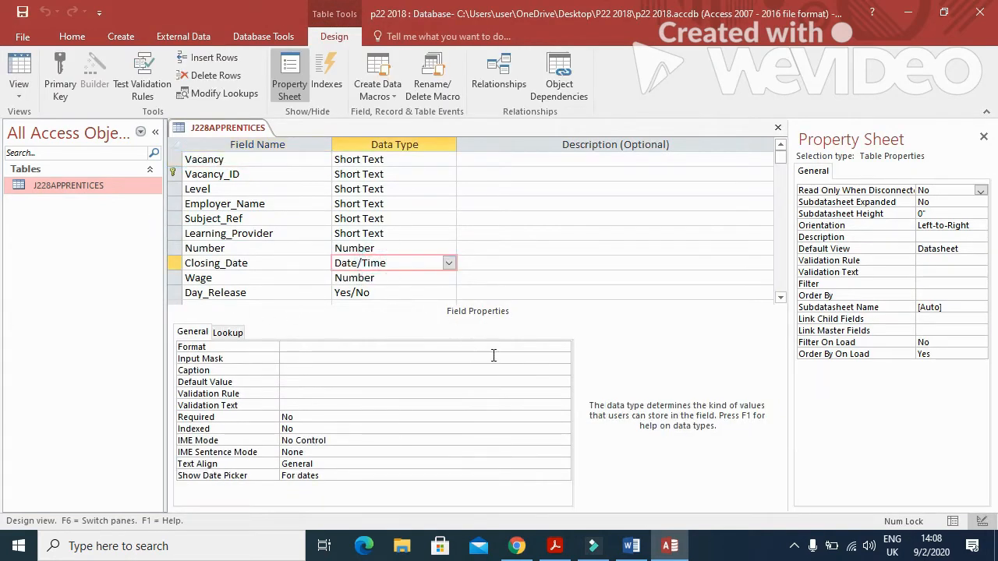
{"action": "left_click", "coordinate": [545, 348]}
{"action": "left_click", "coordinate": [563, 347]}
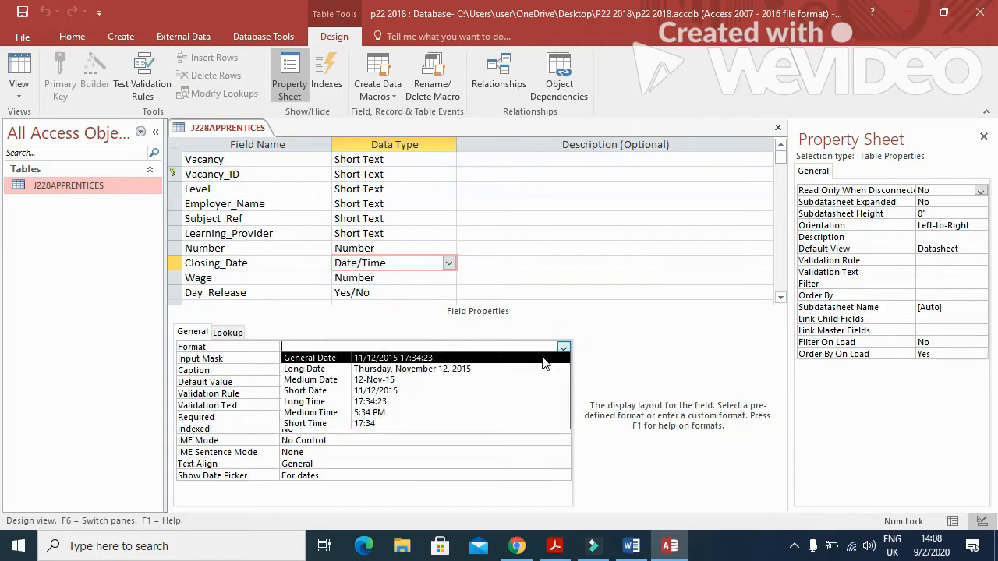
{"action": "left_click", "coordinate": [477, 381]}
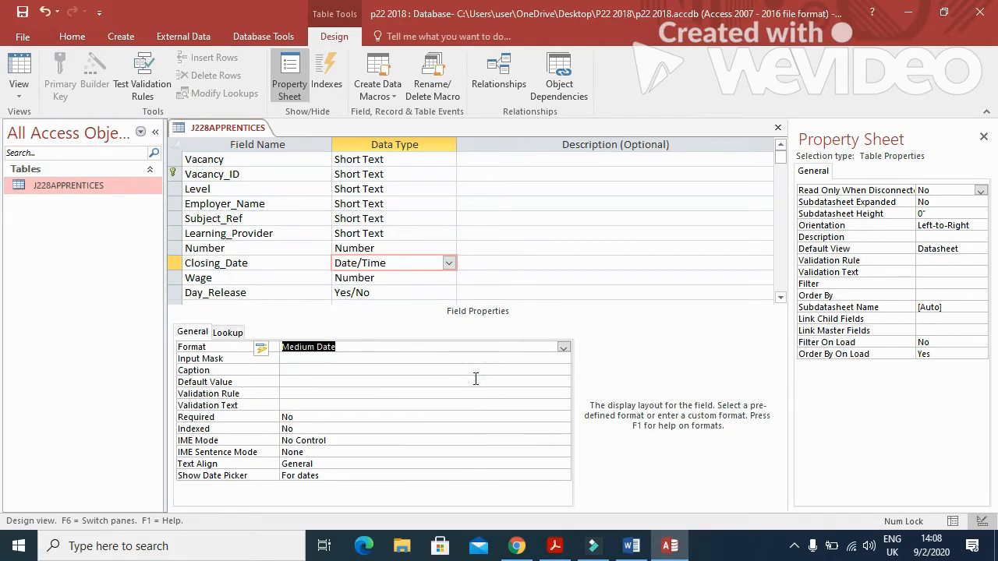
{"action": "left_click", "coordinate": [398, 290]}
{"action": "left_click", "coordinate": [563, 348]}
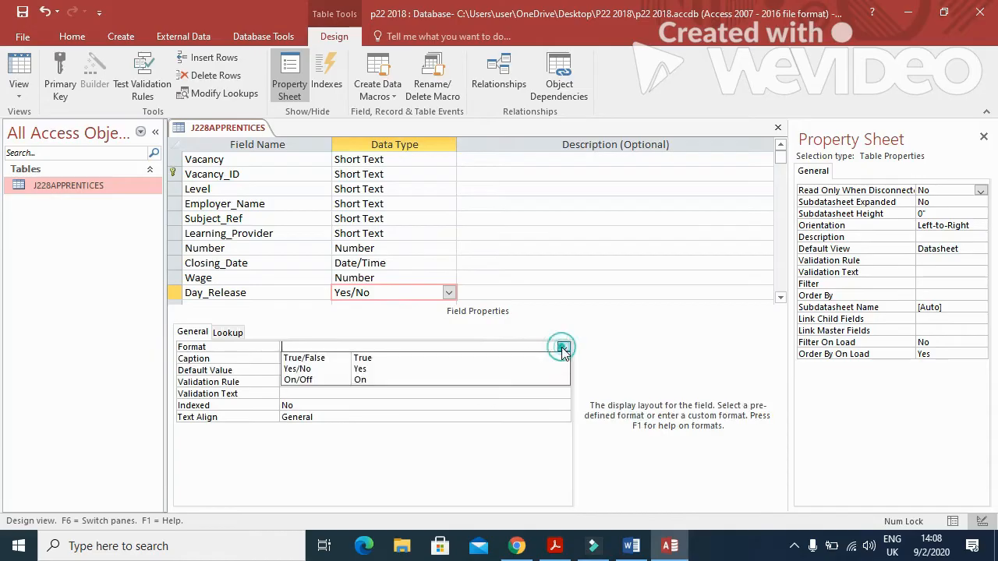
{"action": "left_click", "coordinate": [501, 369]}
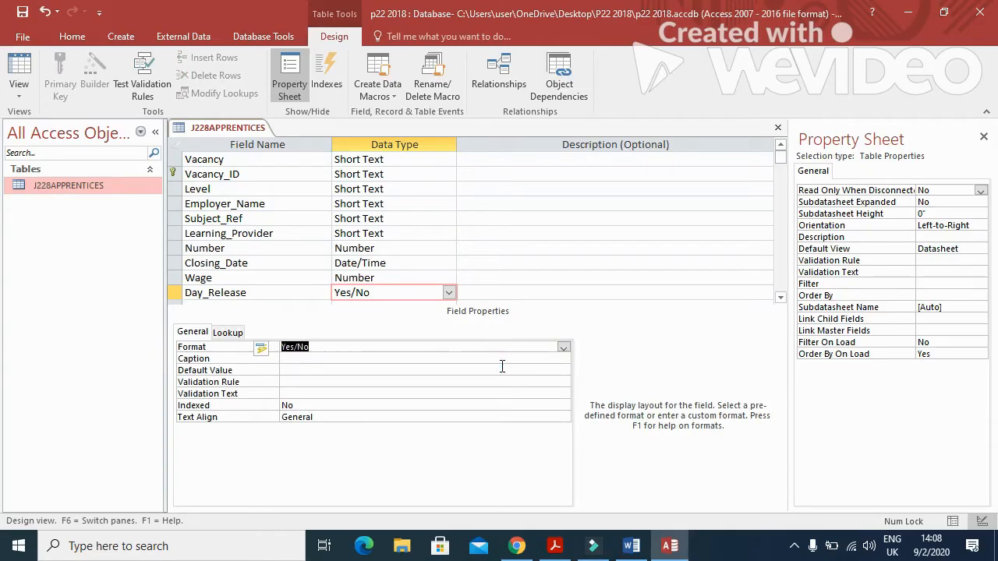
Format Wage as Currency with 2 decimal places.
{"action": "left_click", "coordinate": [420, 276]}
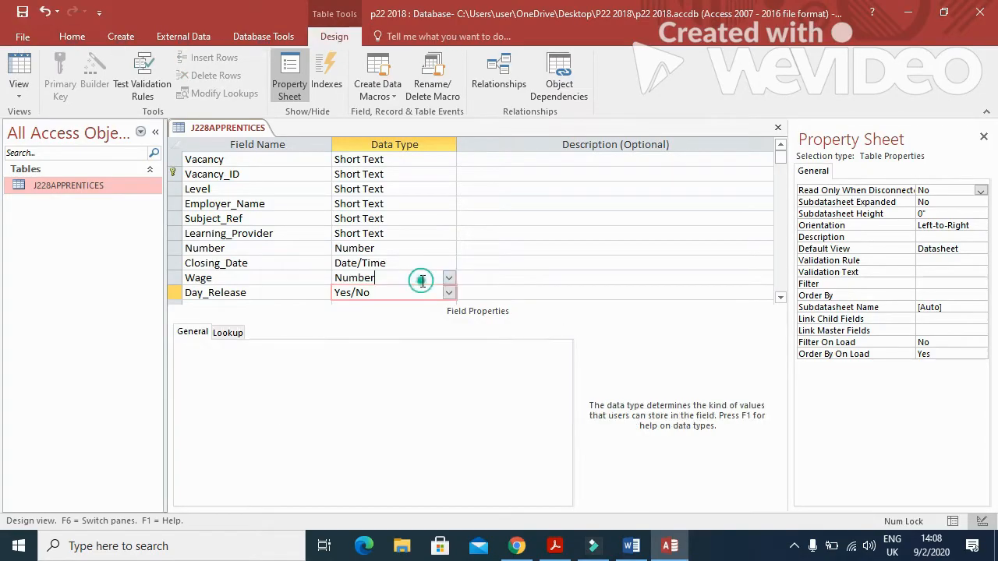
{"action": "left_click", "coordinate": [565, 359]}
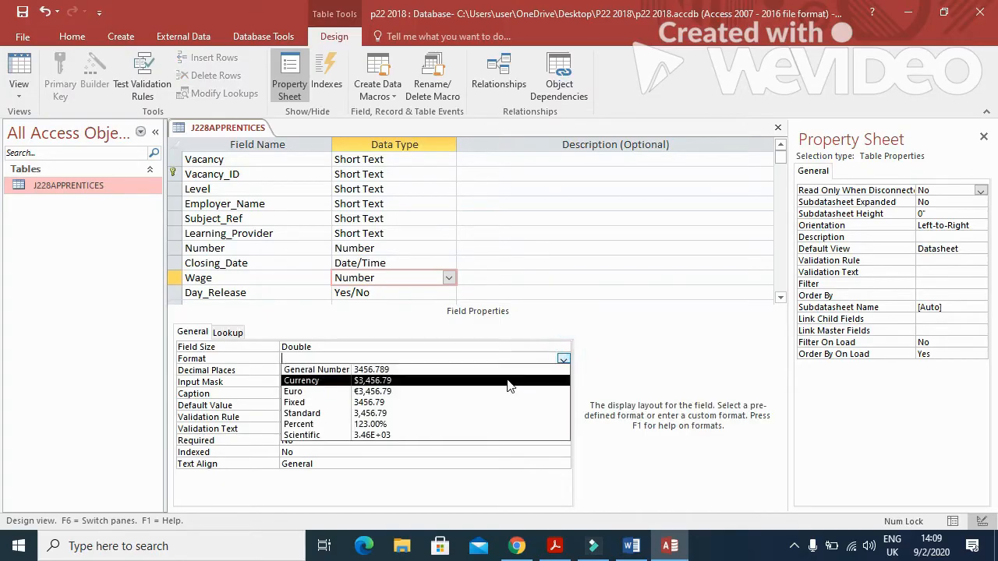
{"action": "left_click", "coordinate": [505, 382]}
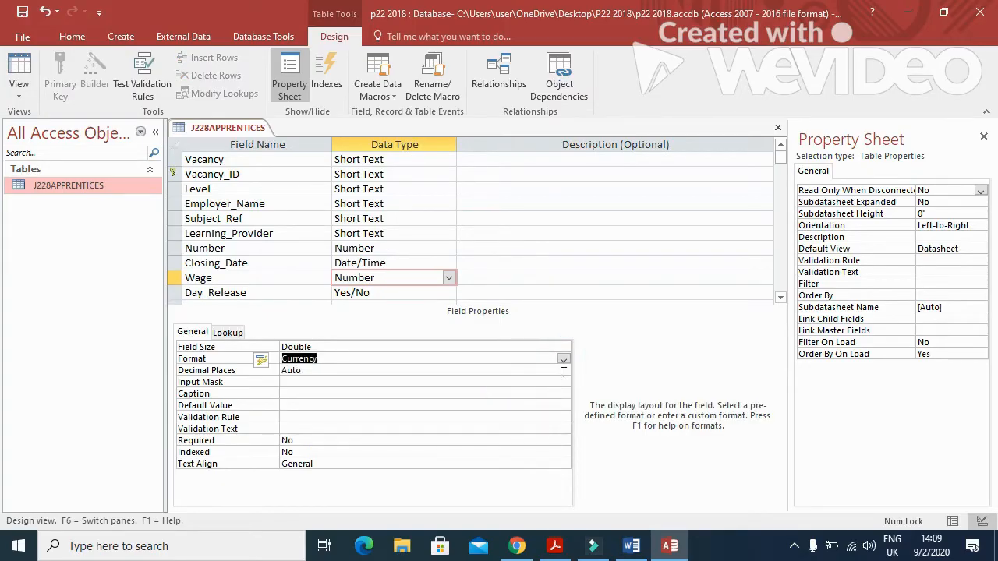
{"action": "left_click", "coordinate": [563, 371]}
{"action": "left_click", "coordinate": [350, 226]}
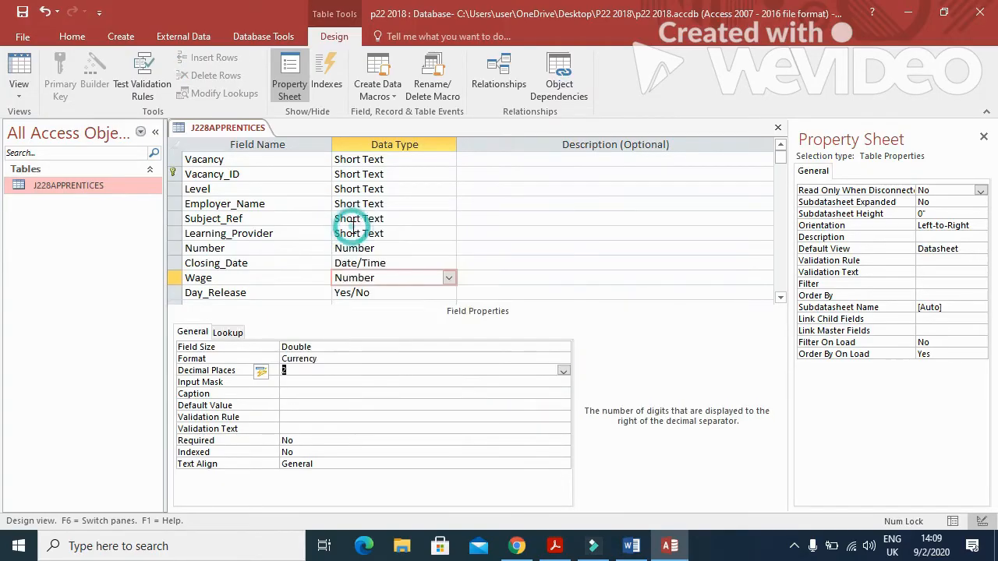
Save and check the new formats in Datasheet view, then close J228APPRENTICES.
{"action": "left_click", "coordinate": [19, 75]}
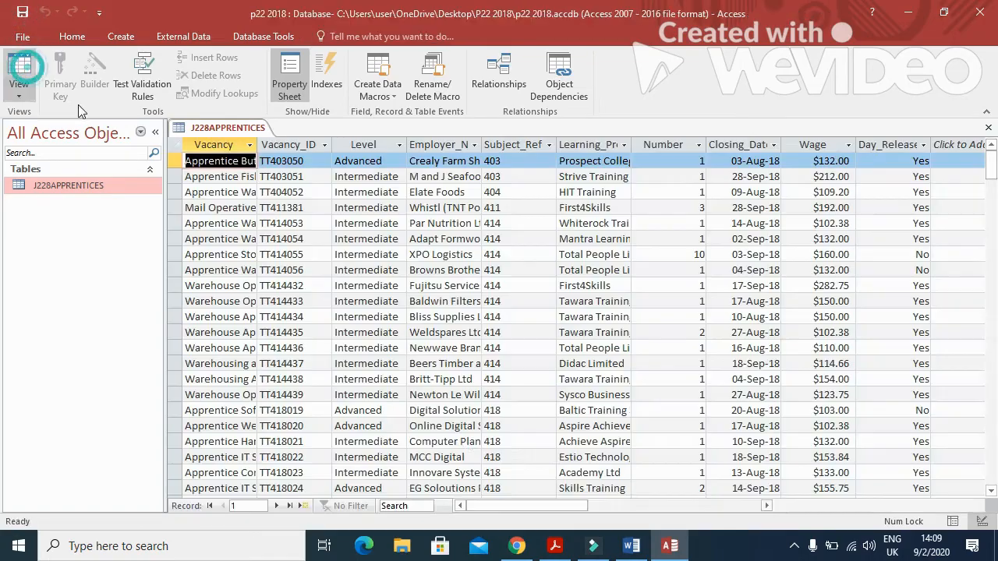
{"action": "mouse_move", "coordinate": [492, 508]}
{"action": "left_mouse_down"}
{"action": "mouse_move", "coordinate": [523, 508]}
{"action": "mouse_move", "coordinate": [487, 509]}
{"action": "left_mouse_up"}
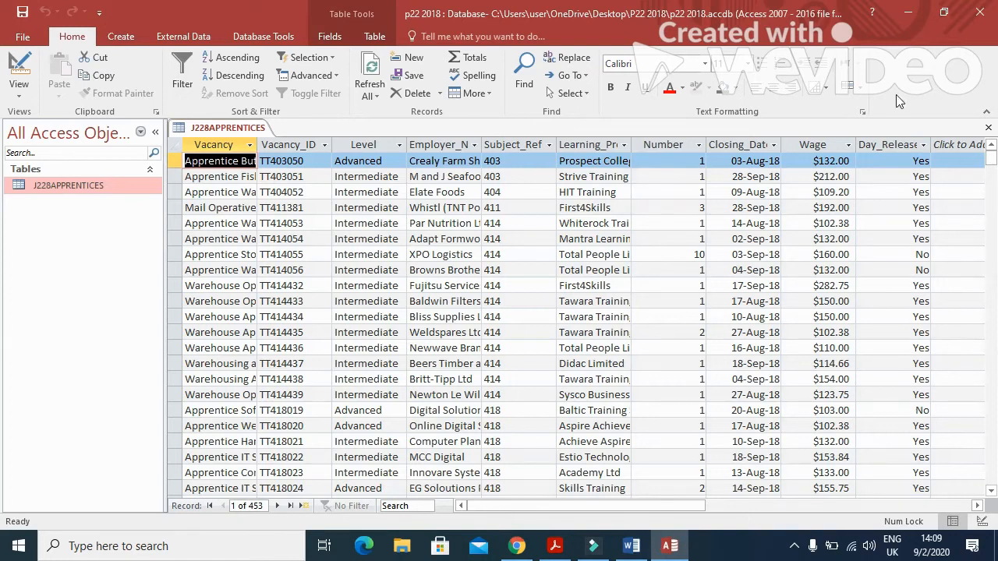
{"action": "left_click", "coordinate": [987, 127]}
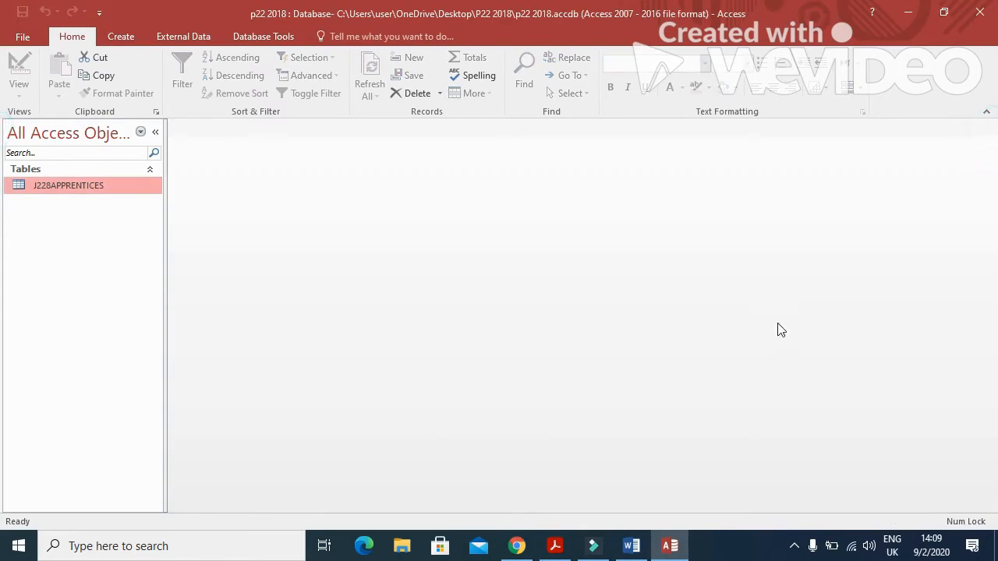
Read the EVIDENCE 4 instruction in the paper and reopen J228APPRENTICES in Design view.
{"action": "key", "text": "alt+Tab"}
{"action": "scroll", "coordinate": [438, 418], "scroll_direction": "down", "scroll_amount": 5}
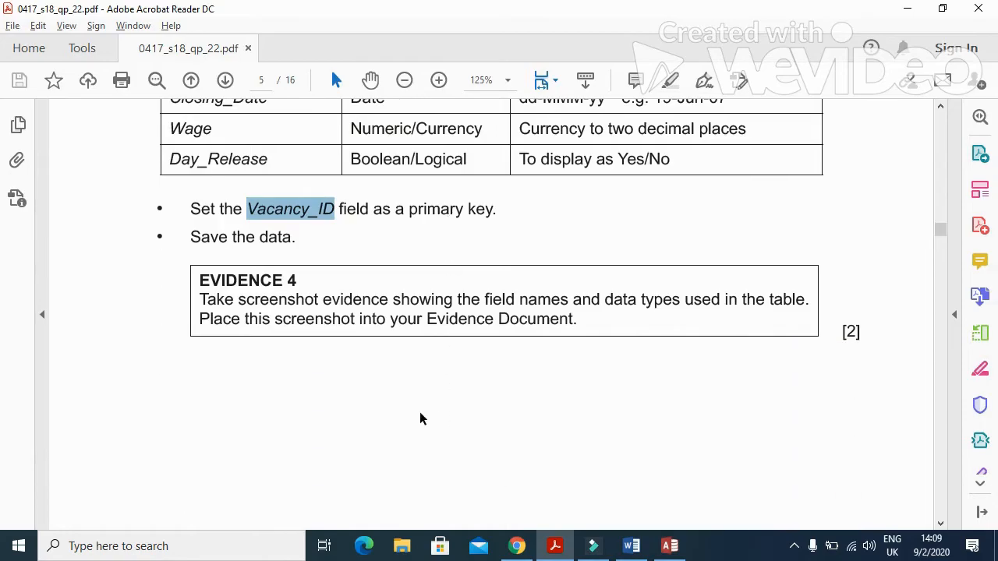
{"action": "left_click_drag", "start_coordinate": [199, 298], "coordinate": [668, 316]}
{"action": "key", "text": "alt+Tab"}
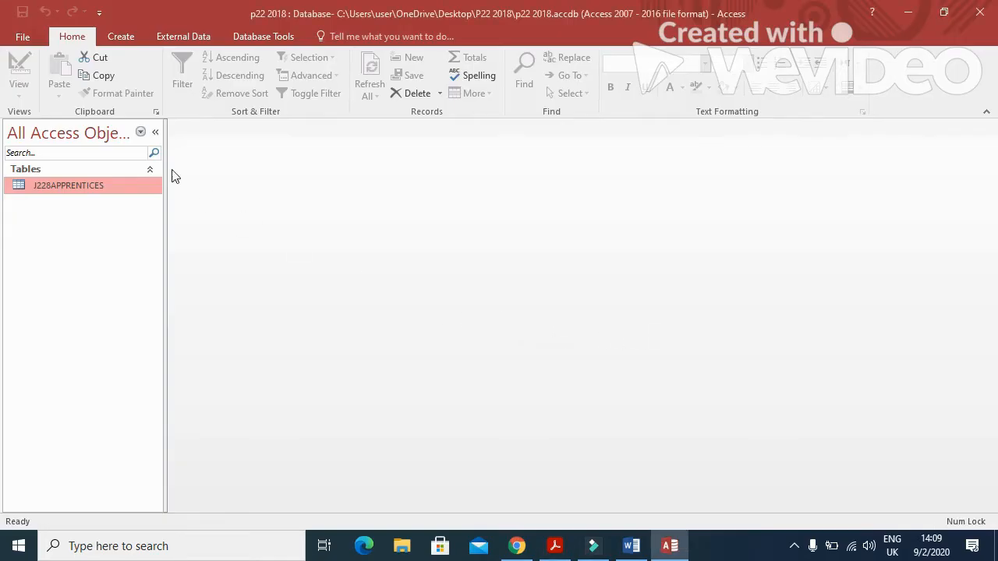
{"action": "right_click", "coordinate": [114, 187]}
{"action": "left_click", "coordinate": [156, 219]}
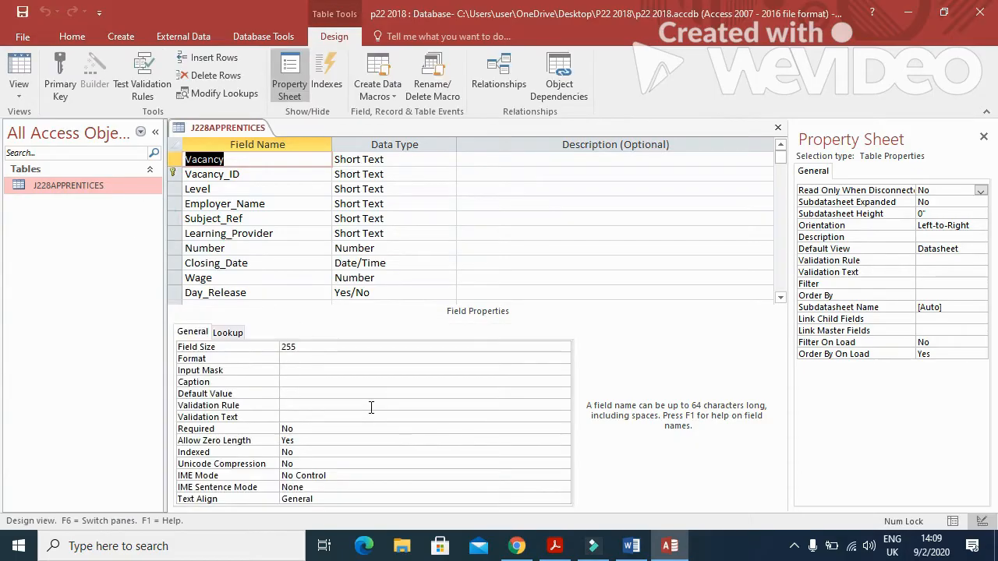
Paste the Access design view screenshot on the line under Step 18 in Word.
{"action": "left_click", "coordinate": [631, 545]}
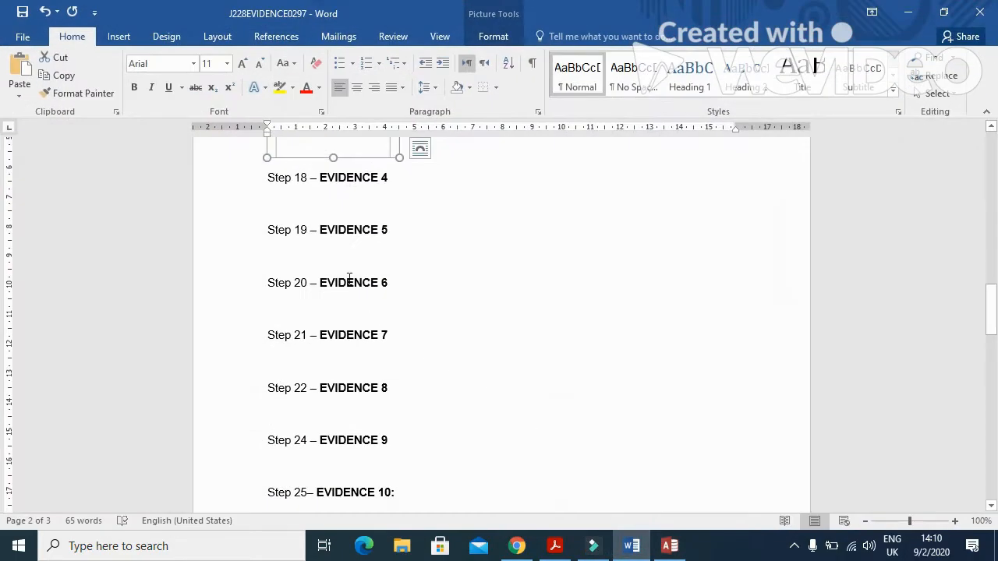
{"action": "left_click", "coordinate": [314, 203]}
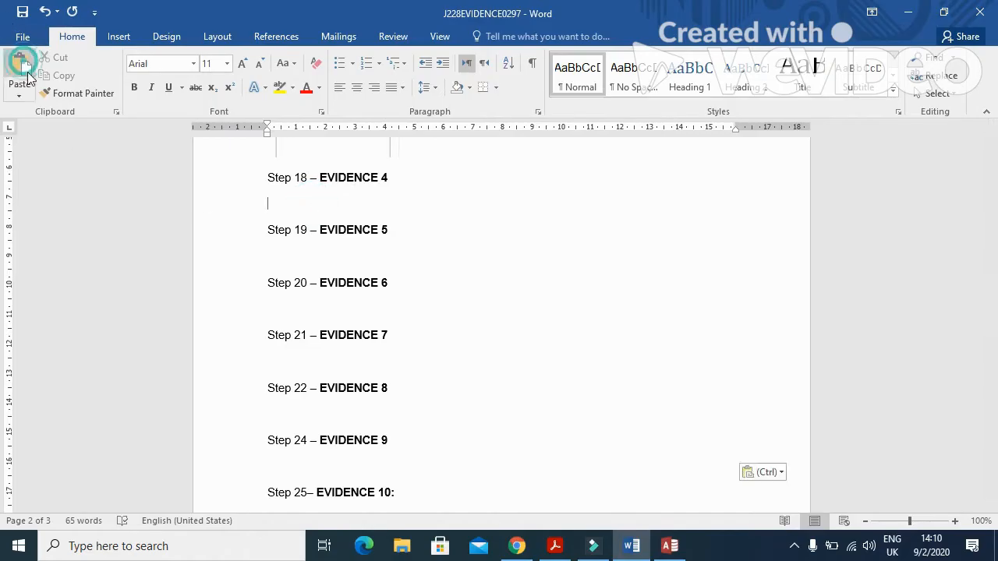
{"action": "left_click", "coordinate": [20, 66]}
Crop the screenshot to the field-name and data-type table and enlarge it.
{"action": "left_click", "coordinate": [428, 349]}
{"action": "left_click", "coordinate": [494, 36]}
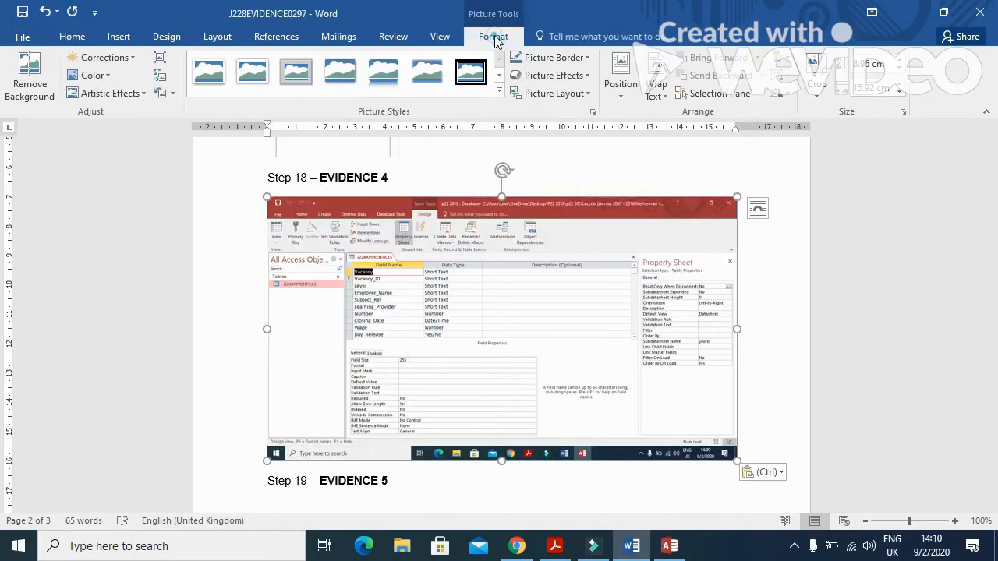
{"action": "left_click_drag", "start_coordinate": [730, 460], "coordinate": [484, 340]}
{"action": "left_click_drag", "start_coordinate": [270, 201], "coordinate": [347, 253]}
{"action": "left_click", "coordinate": [735, 224]}
{"action": "double_click", "coordinate": [336, 238]}
{"action": "left_click_drag", "start_coordinate": [416, 296], "coordinate": [537, 372]}
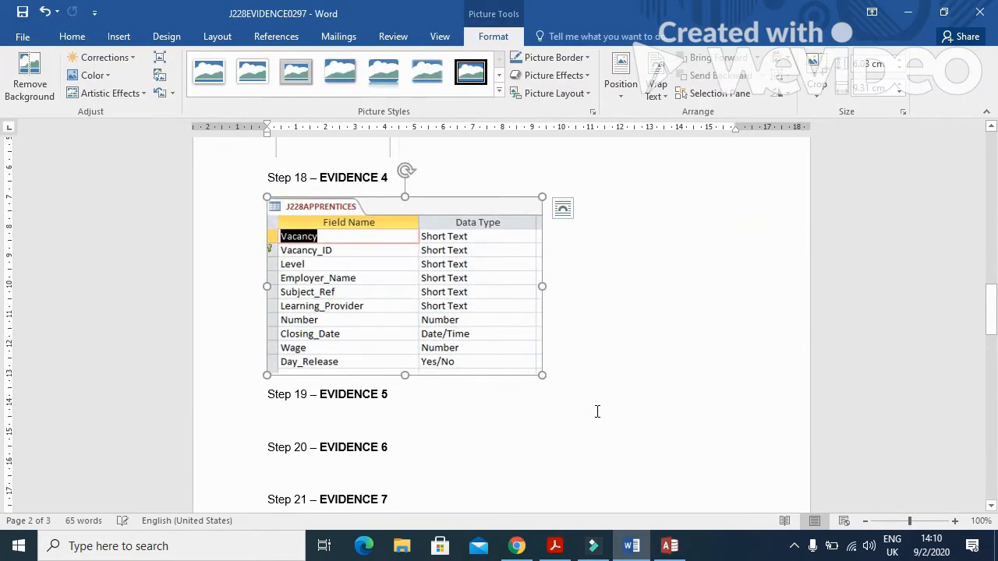
{"action": "key", "text": "alt+Tab"}
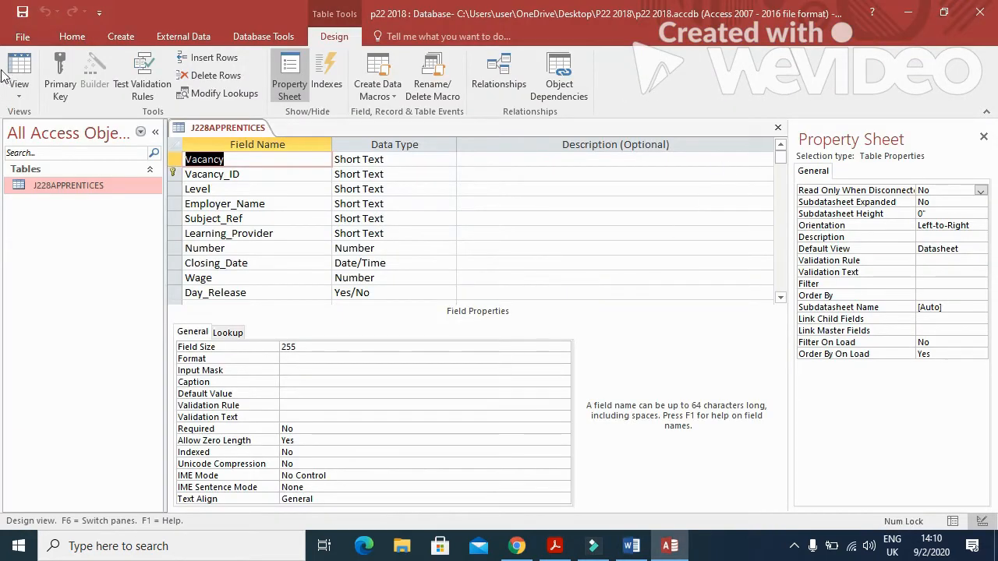
Close the table design and scroll the exam PDF to question 19 about importing J228FRAMEWORK.csv.
{"action": "left_click", "coordinate": [772, 129]}
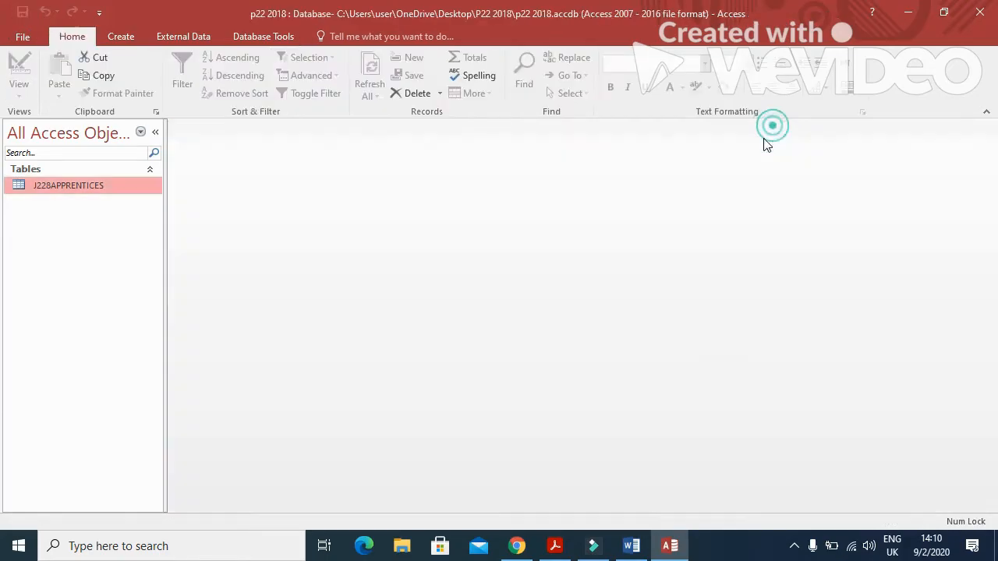
{"action": "key", "text": "alt+Tab"}
{"action": "left_click", "coordinate": [561, 550]}
{"action": "scroll", "coordinate": [436, 390], "scroll_direction": "down", "scroll_amount": 10}
{"action": "scroll", "coordinate": [428, 390], "scroll_direction": "down", "scroll_amount": 3}
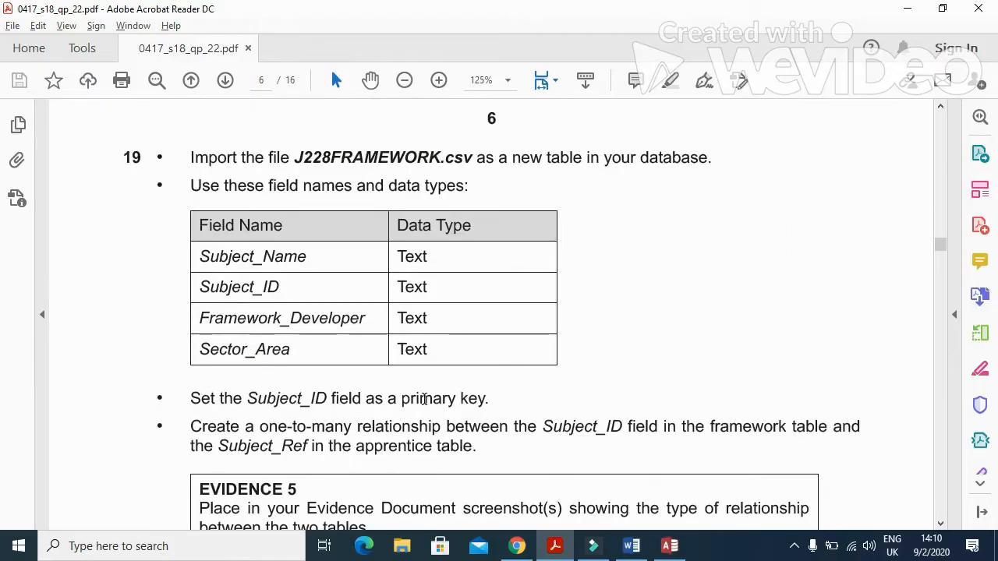
{"action": "left_click_drag", "start_coordinate": [180, 155], "coordinate": [381, 173]}
{"action": "key", "text": "alt+Tab"}
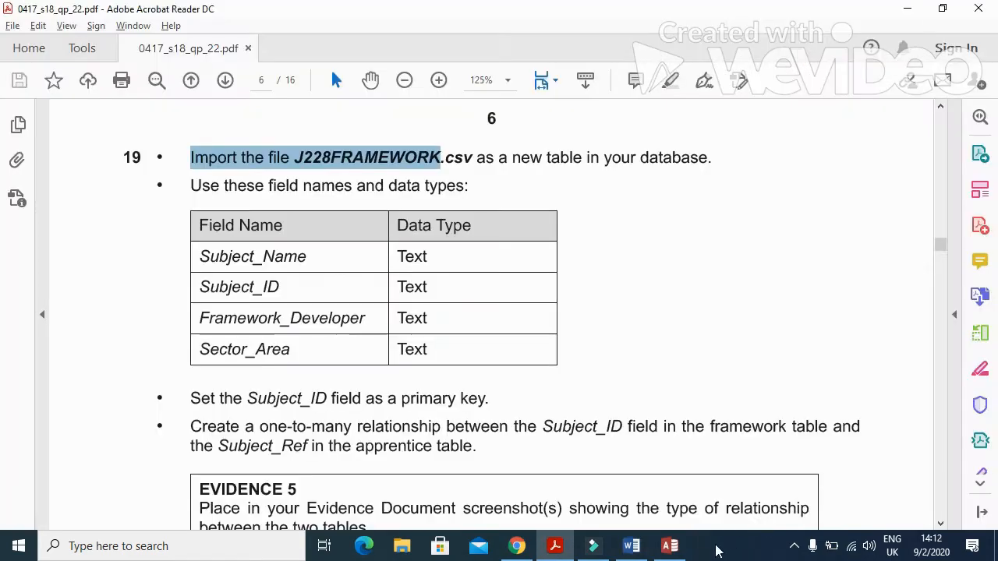
{"action": "left_click", "coordinate": [672, 546]}
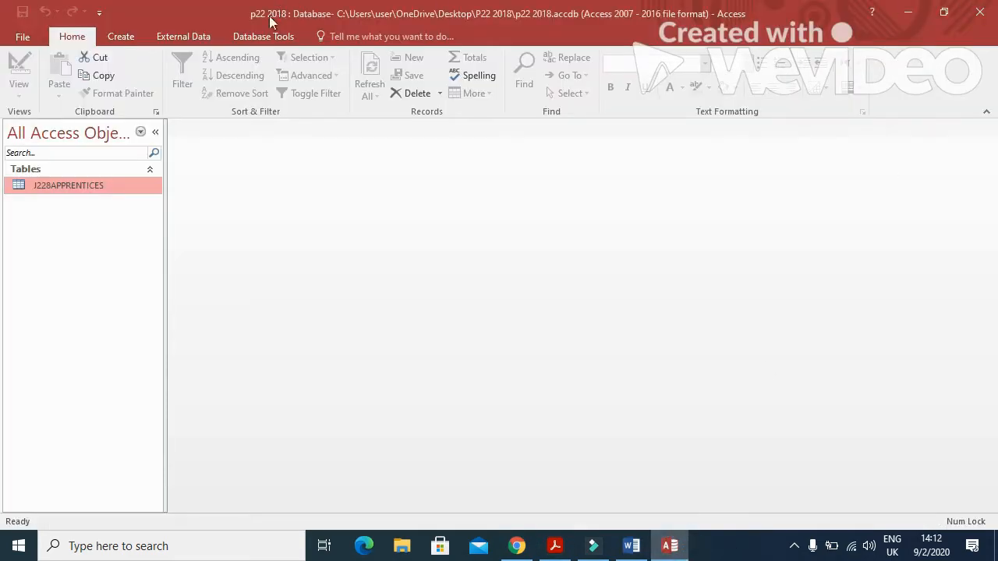
Start a text-file import of J228FRAMEWORK.csv into a new table.
{"action": "left_click", "coordinate": [186, 37]}
{"action": "left_click", "coordinate": [230, 62]}
{"action": "left_click", "coordinate": [729, 170]}
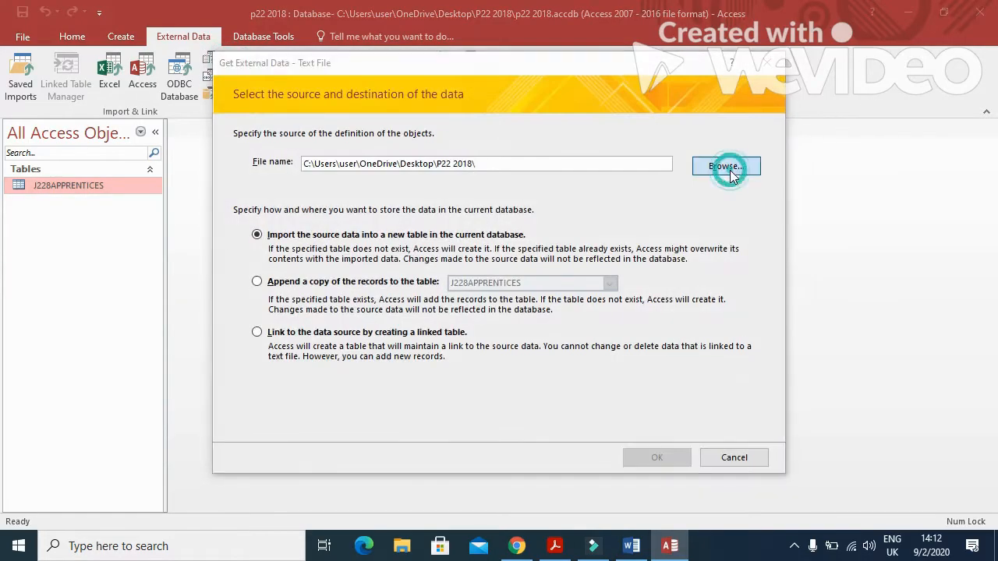
{"action": "left_click", "coordinate": [433, 223]}
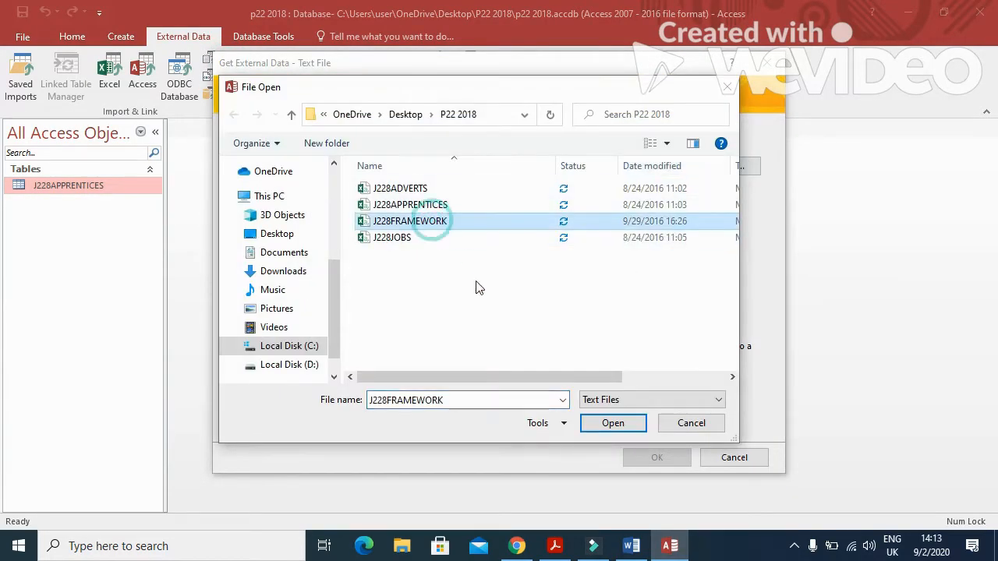
{"action": "left_click", "coordinate": [616, 425]}
{"action": "left_click", "coordinate": [639, 460]}
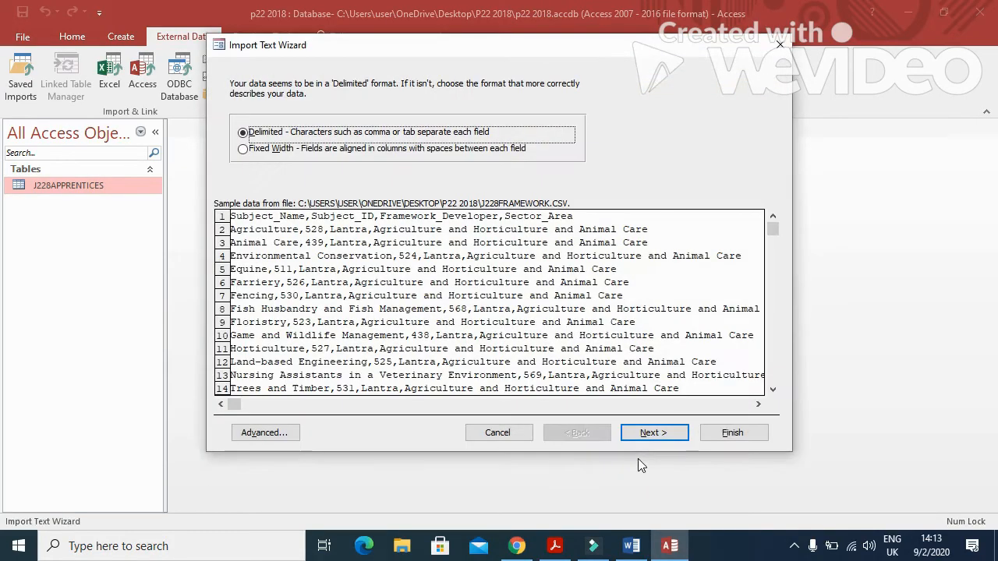
Use first-row field names and set Subject_ID to Short Text in the import specification.
{"action": "left_click", "coordinate": [658, 438]}
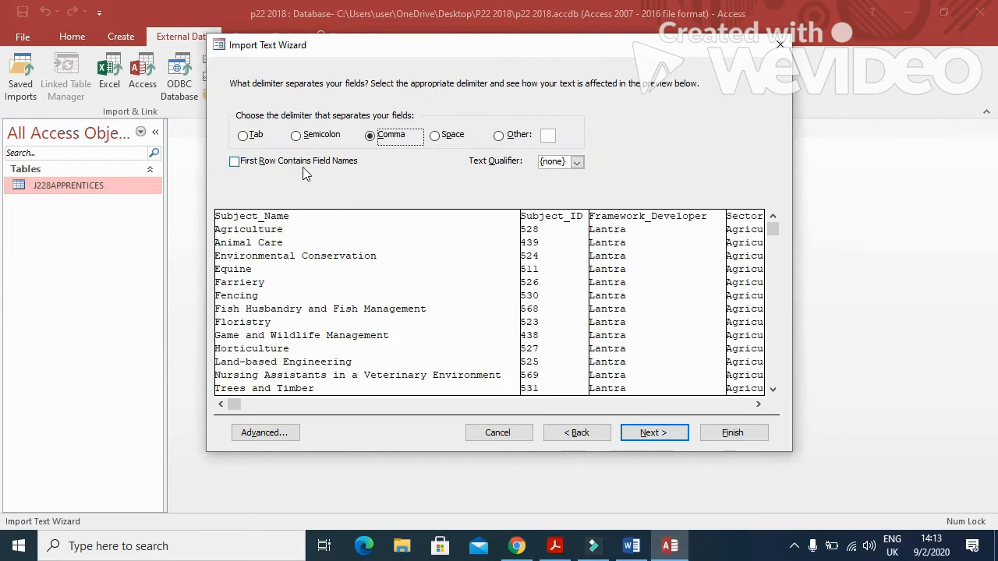
{"action": "left_click", "coordinate": [235, 162]}
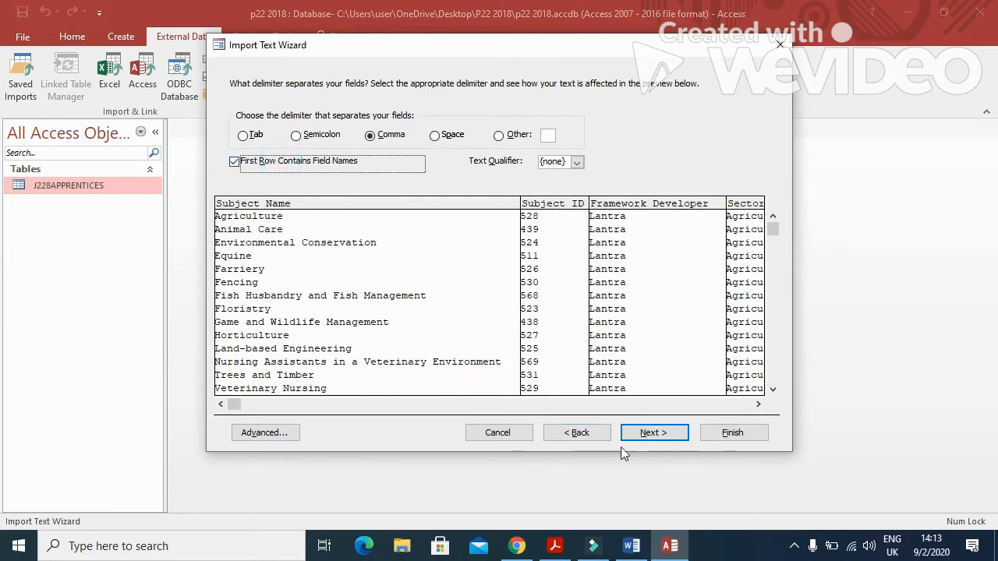
{"action": "left_click", "coordinate": [655, 438]}
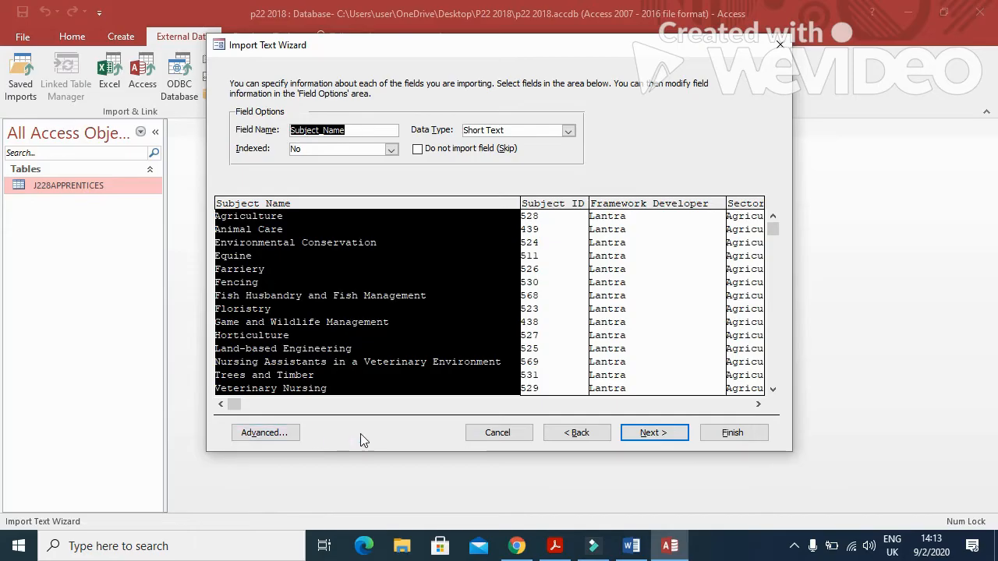
{"action": "key", "text": "alt+Tab"}
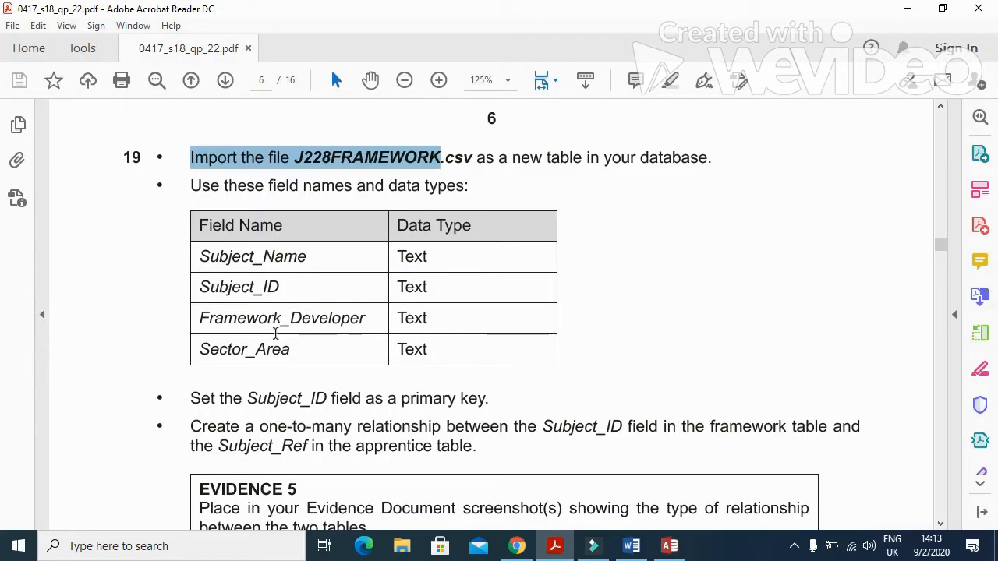
{"action": "key", "text": "alt+Tab"}
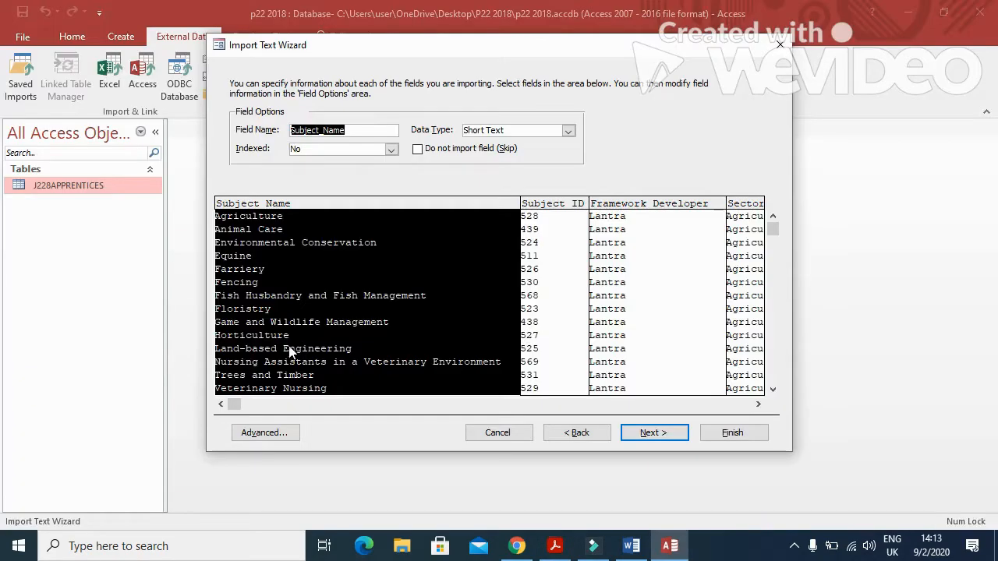
{"action": "left_click", "coordinate": [265, 433]}
{"action": "left_click", "coordinate": [454, 308]}
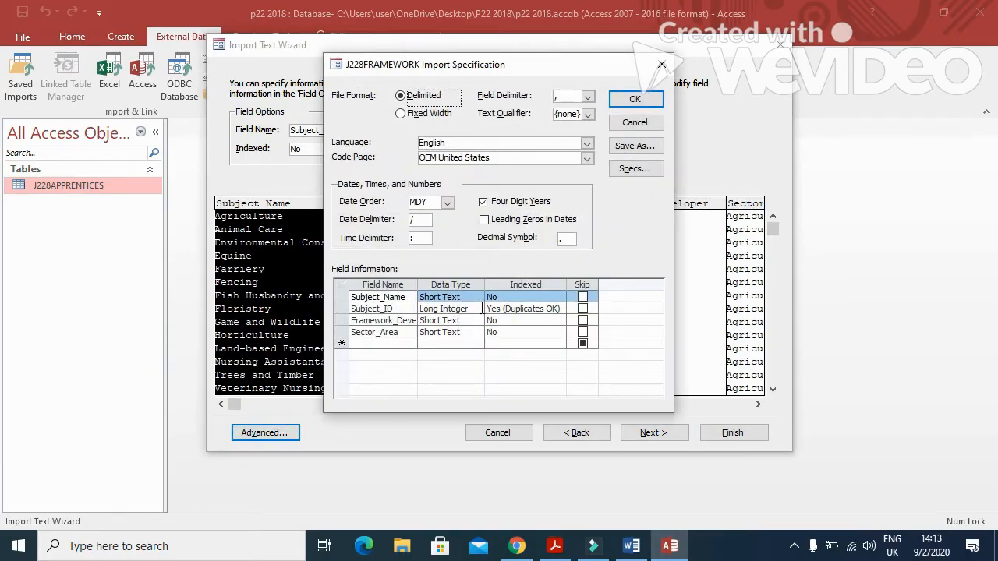
{"action": "left_click", "coordinate": [453, 308]}
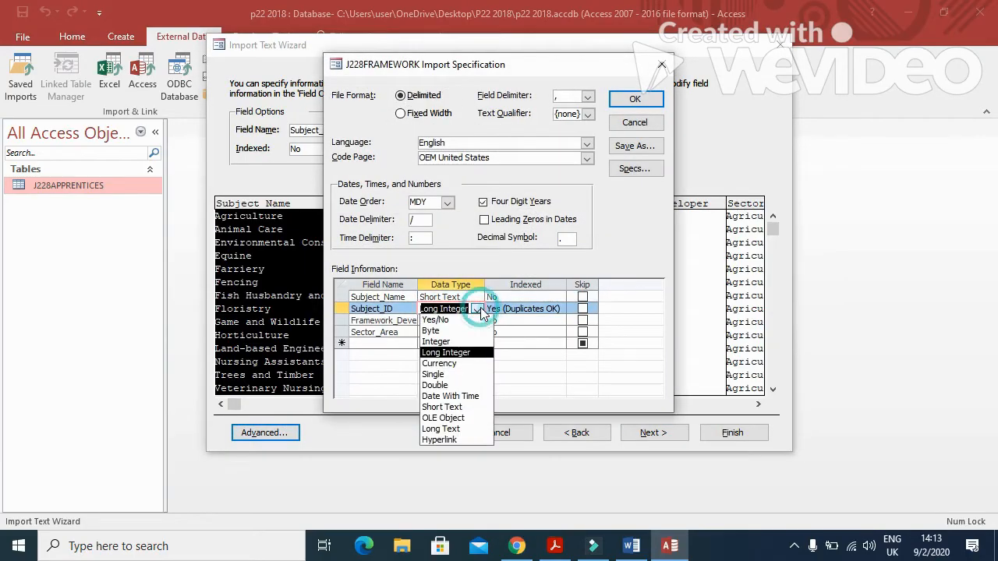
{"action": "left_click", "coordinate": [444, 406]}
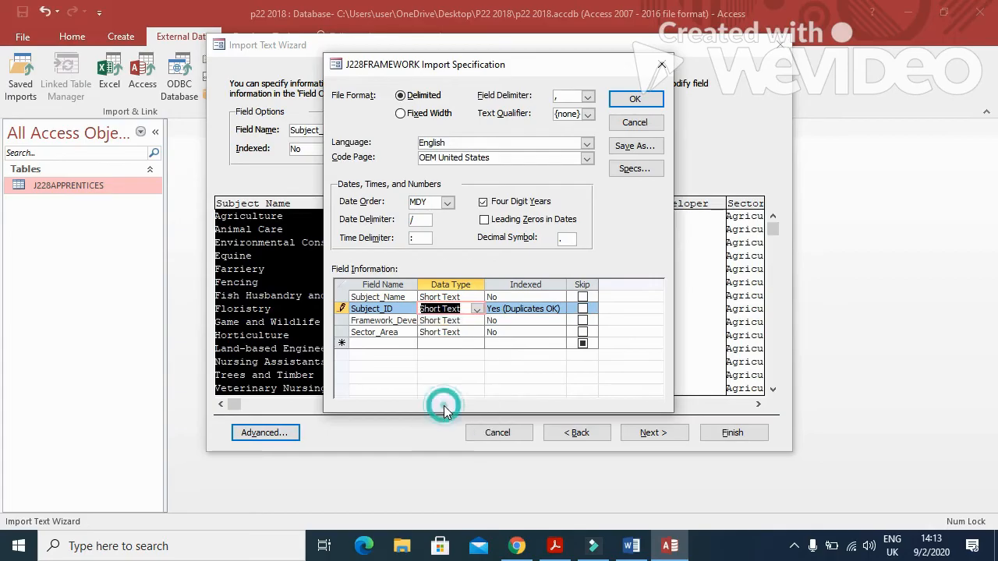
{"action": "key", "text": "alt+Tab"}
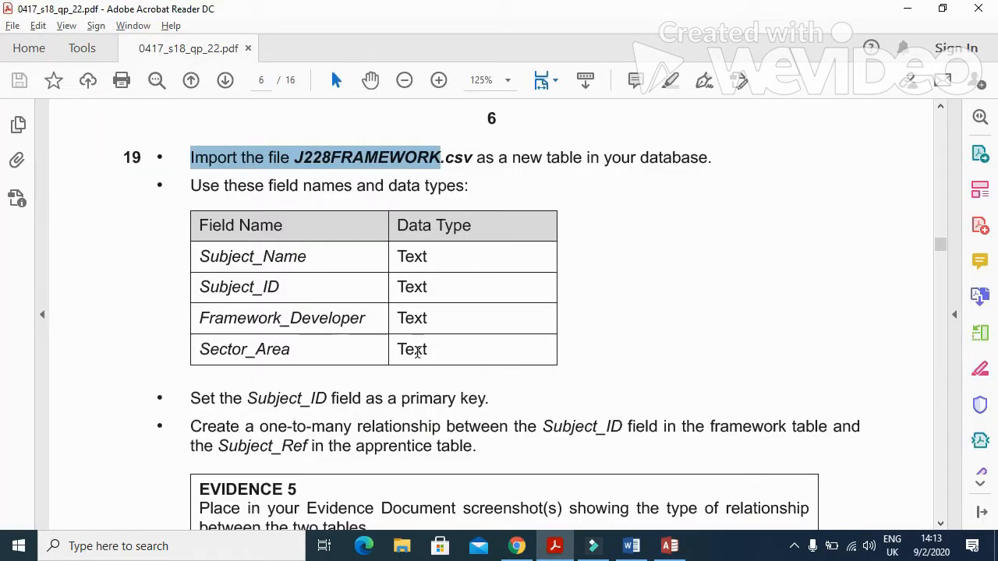
{"action": "key", "text": "alt+Tab"}
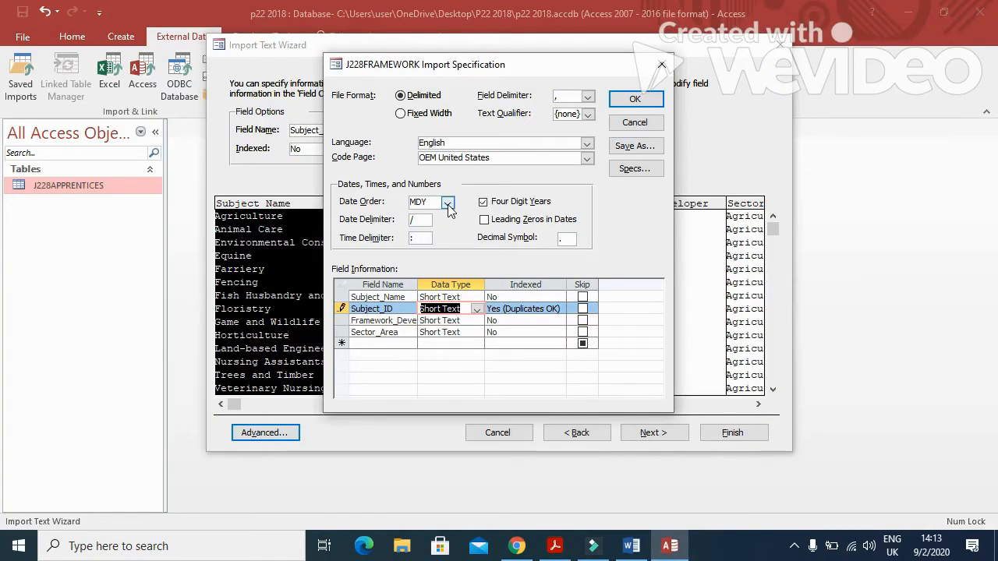
{"action": "left_click", "coordinate": [630, 99]}
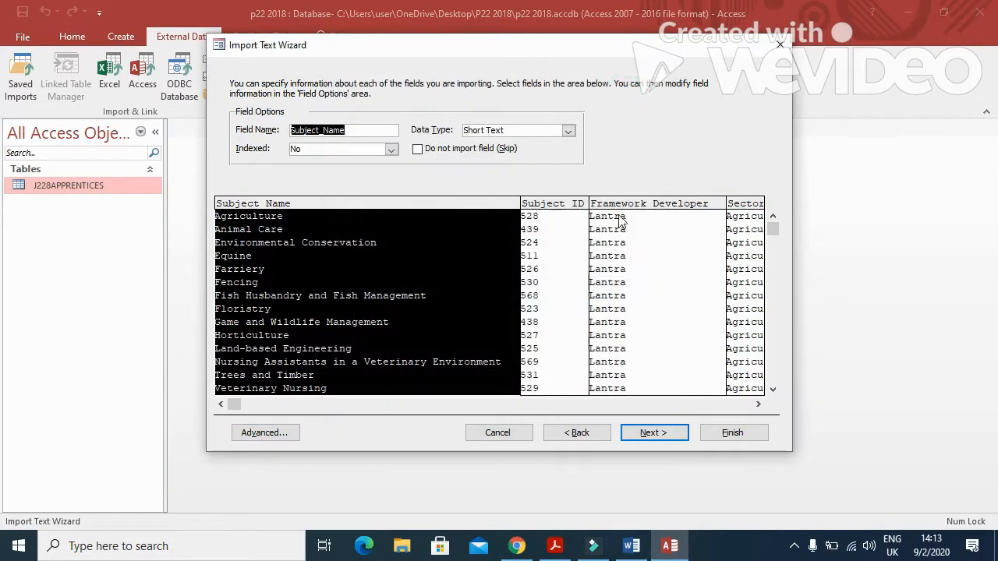
Make Subject_ID the primary key and finish importing the J228FRAMEWORK table.
{"action": "left_click", "coordinate": [645, 441]}
{"action": "left_click", "coordinate": [407, 144]}
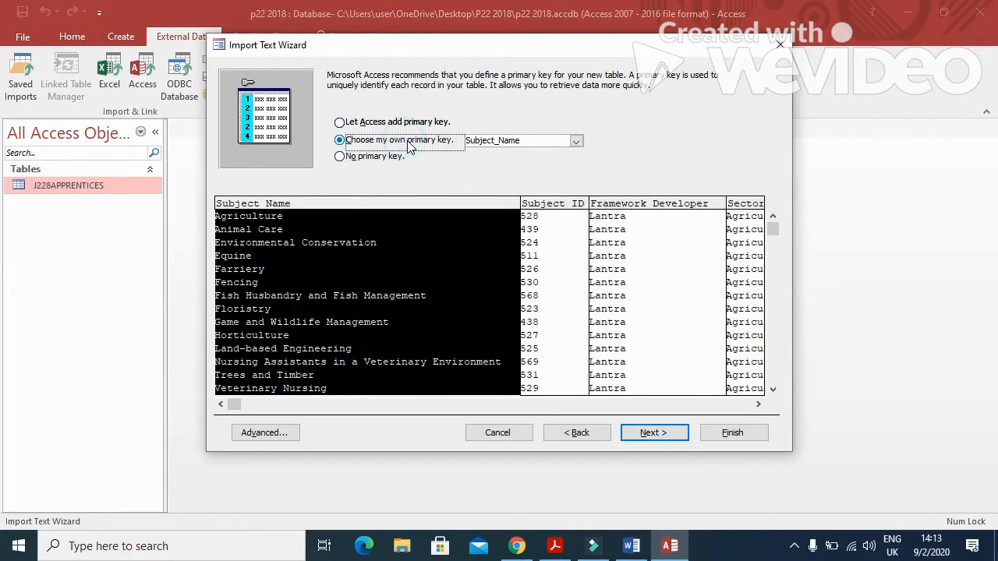
{"action": "key", "text": "alt+Tab"}
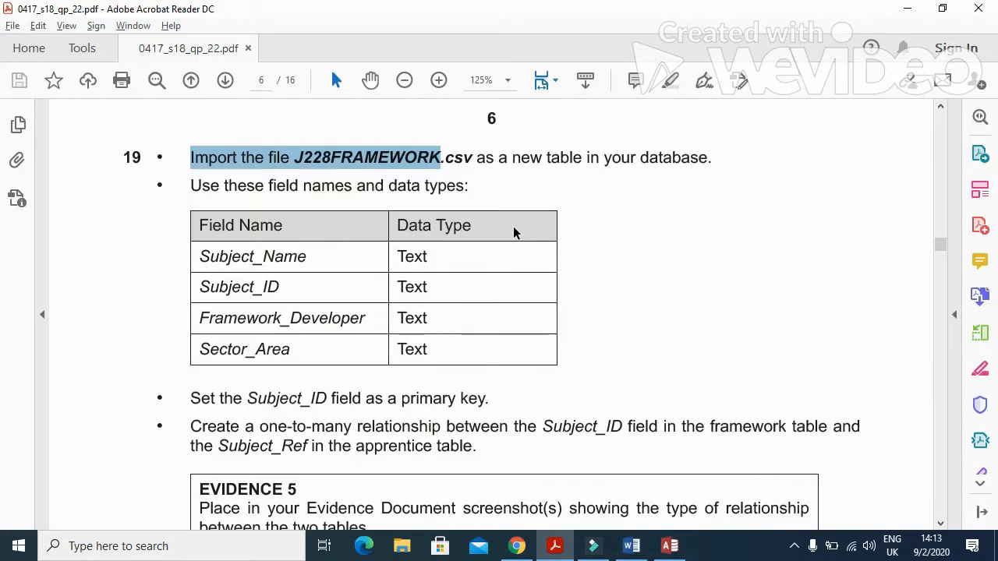
{"action": "key", "text": "alt+Tab"}
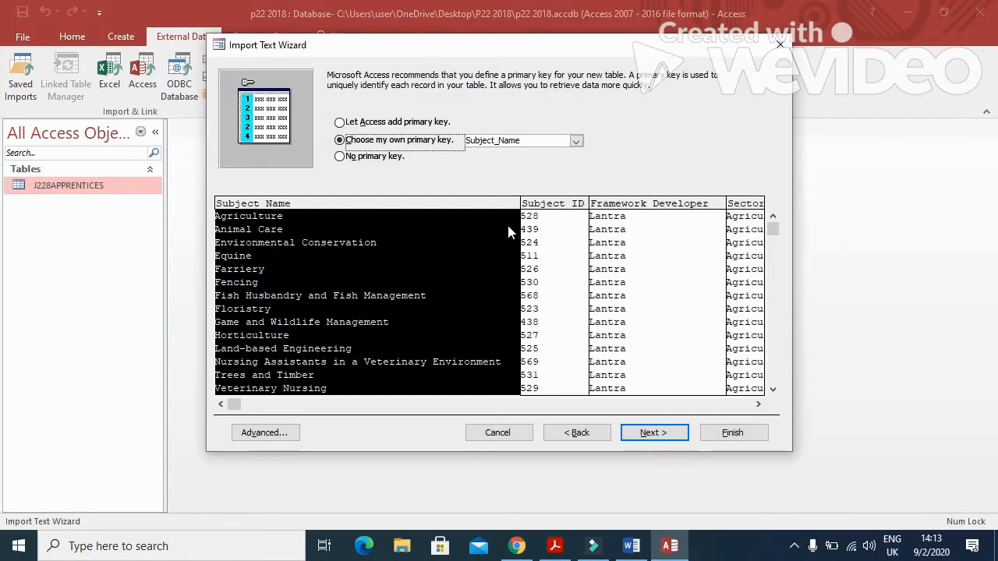
{"action": "left_click", "coordinate": [550, 205]}
{"action": "left_click", "coordinate": [653, 432]}
{"action": "left_click", "coordinate": [730, 435]}
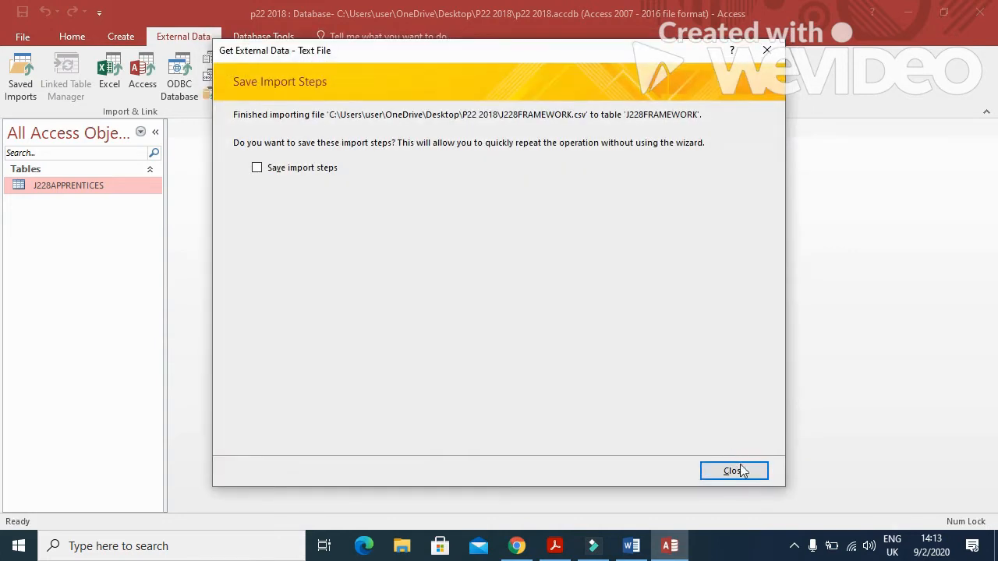
{"action": "left_click", "coordinate": [740, 471]}
Highlight the one-to-many relationship instruction in the exam PDF.
{"action": "key", "text": "alt+Tab"}
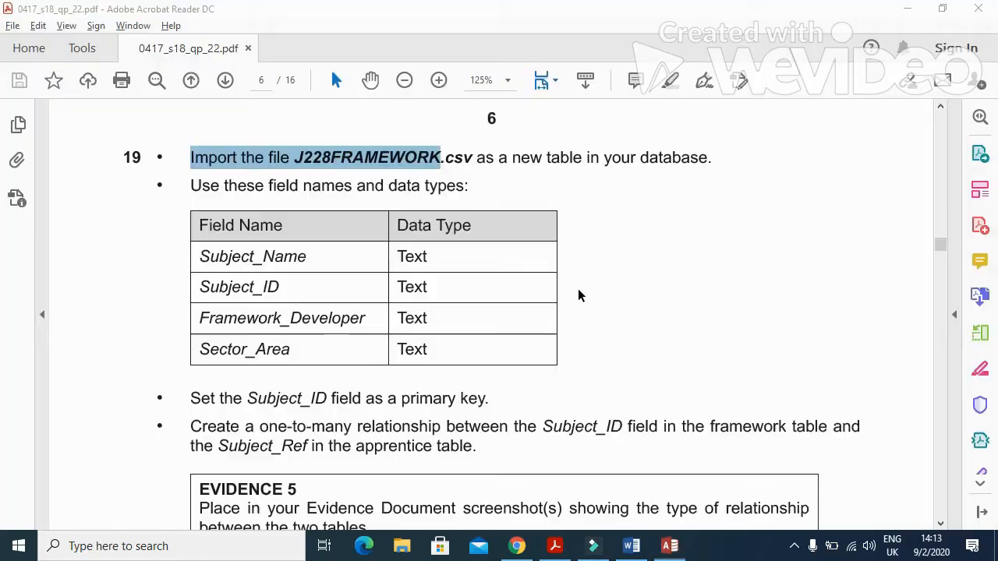
{"action": "scroll", "coordinate": [481, 305], "scroll_direction": "down", "scroll_amount": 4}
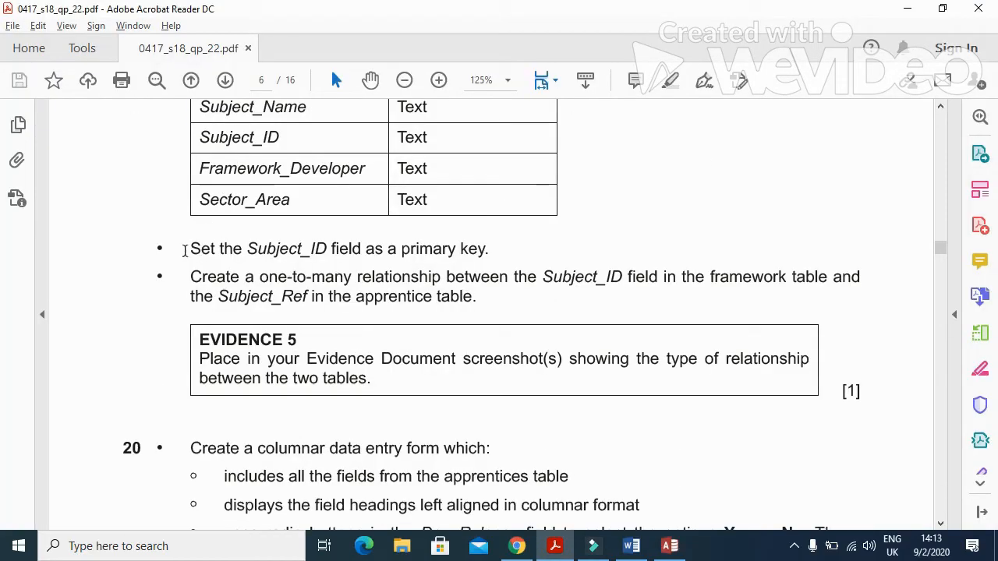
{"action": "left_click_drag", "start_coordinate": [191, 282], "coordinate": [621, 285]}
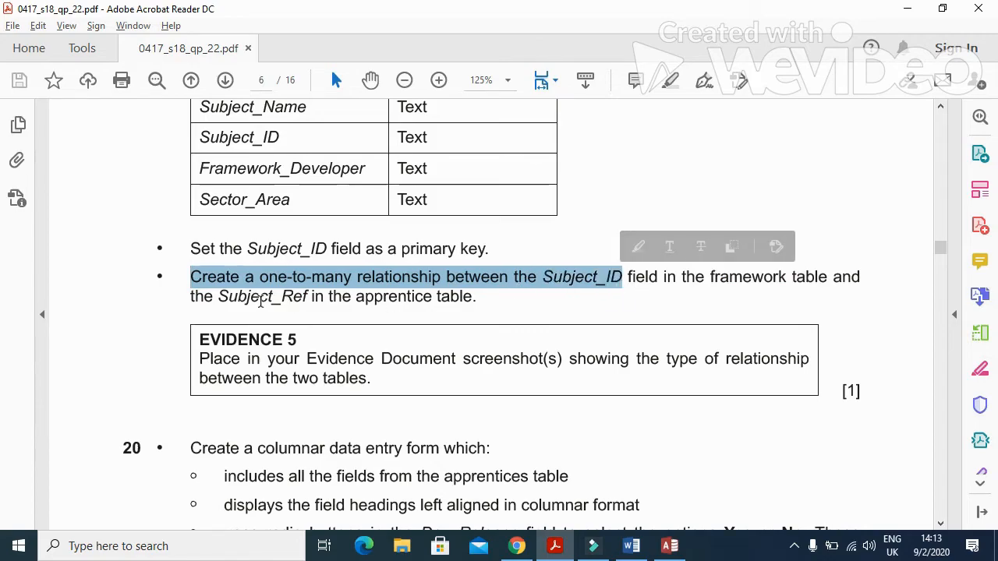
{"action": "key", "text": "alt+Tab"}
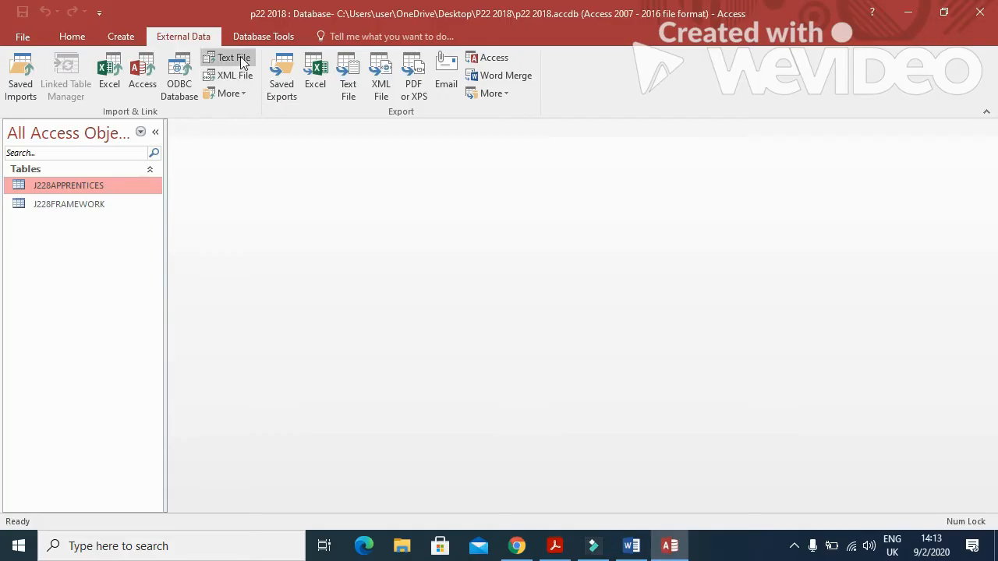
Add the J228FRAMEWORK and J228APPRENTICES tables to the Relationships window.
{"action": "left_click", "coordinate": [262, 39]}
{"action": "left_click", "coordinate": [184, 76]}
{"action": "left_click", "coordinate": [417, 138]}
{"action": "key", "text": "shift+Up"}
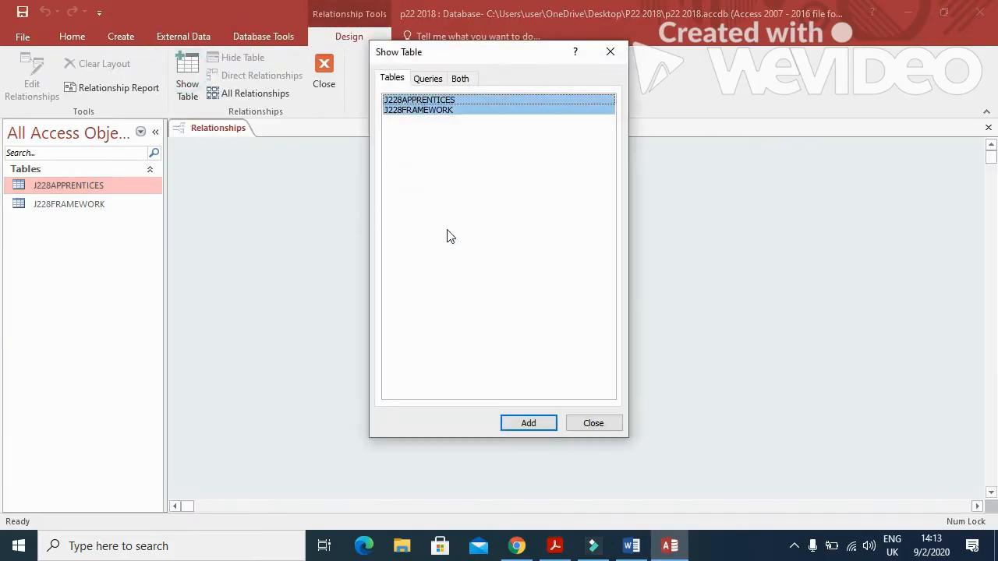
{"action": "left_click", "coordinate": [525, 423]}
{"action": "left_click", "coordinate": [584, 425]}
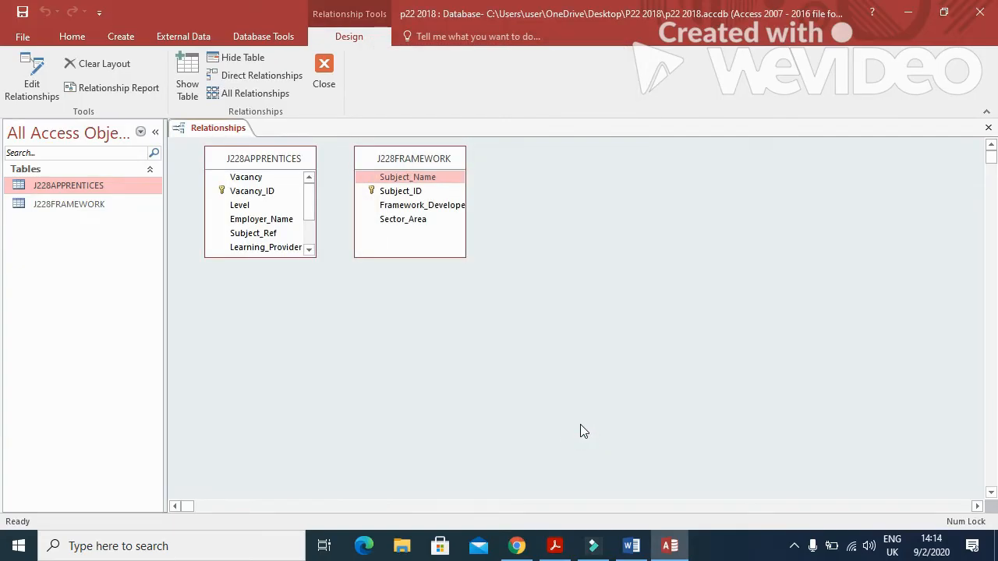
Join Subject_ID to Subject_Ref one-to-many with referential integrity, then reposition the J228APPRENTICES box.
{"action": "left_click", "coordinate": [398, 191]}
{"action": "left_click_drag", "start_coordinate": [397, 191], "coordinate": [285, 236]}
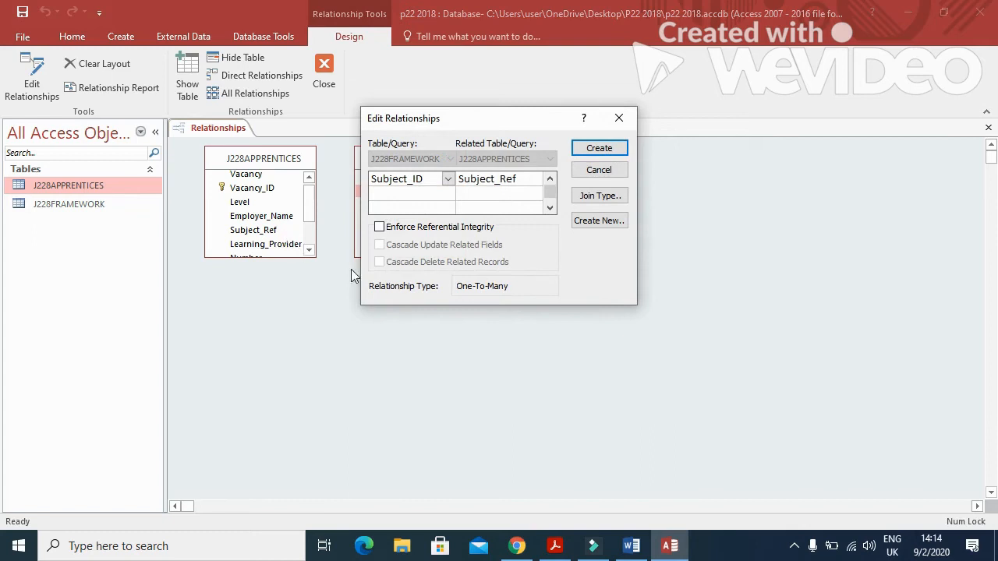
{"action": "left_click", "coordinate": [379, 227]}
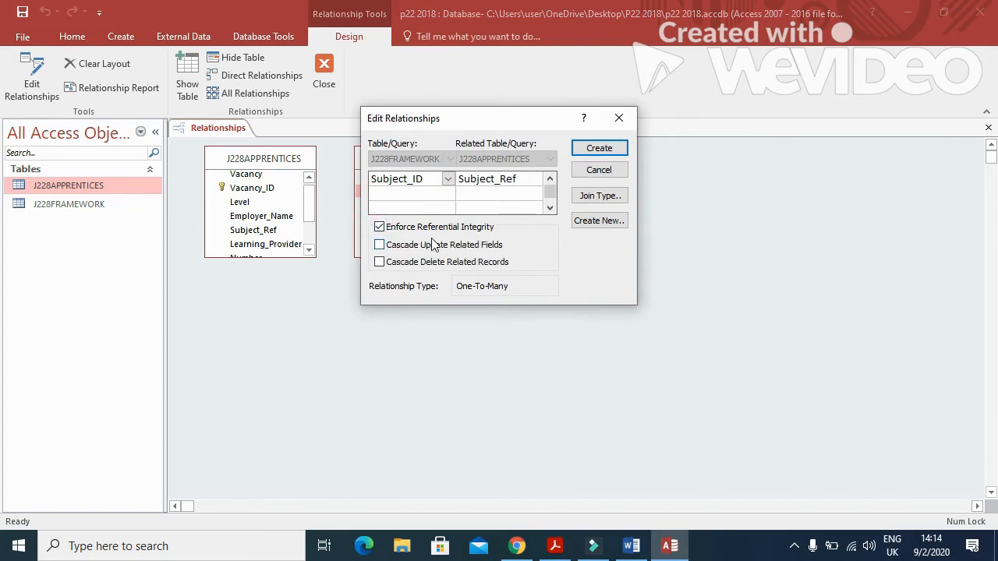
{"action": "left_click", "coordinate": [592, 150]}
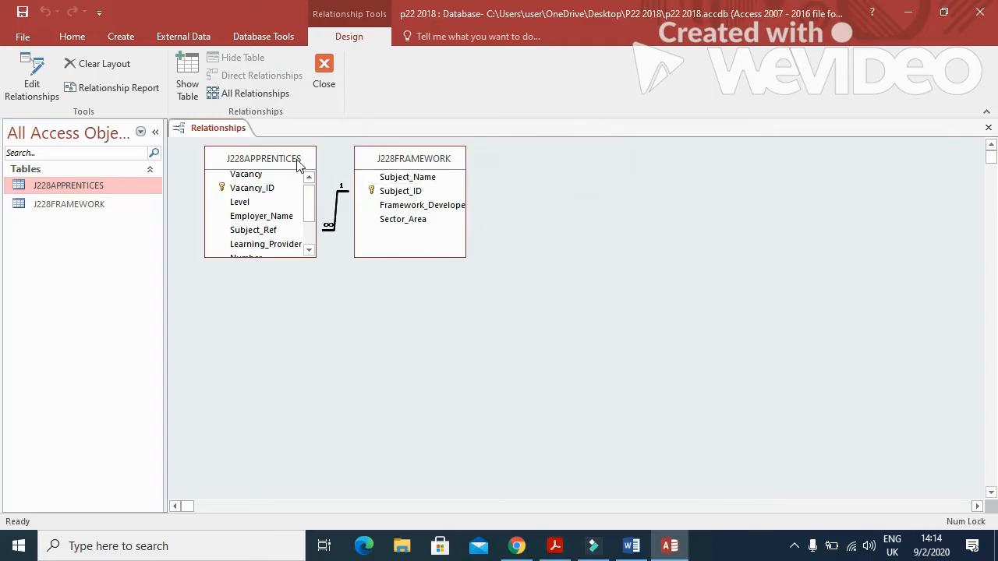
{"action": "left_click_drag", "start_coordinate": [297, 161], "coordinate": [279, 183]}
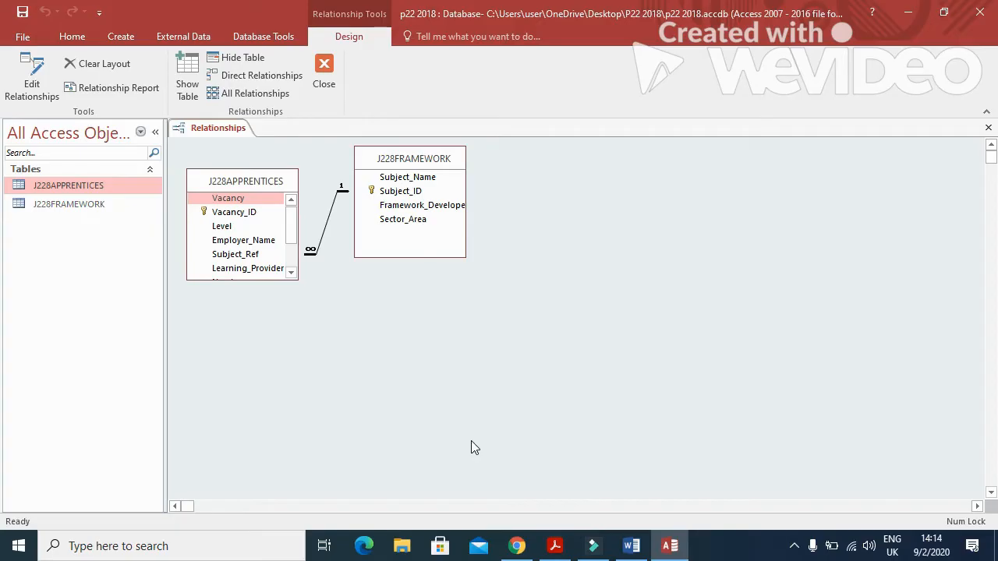
Highlight the EVIDENCE 5 instruction and paste the relationships screenshot under Step 19 in Word.
{"action": "left_click", "coordinate": [549, 543]}
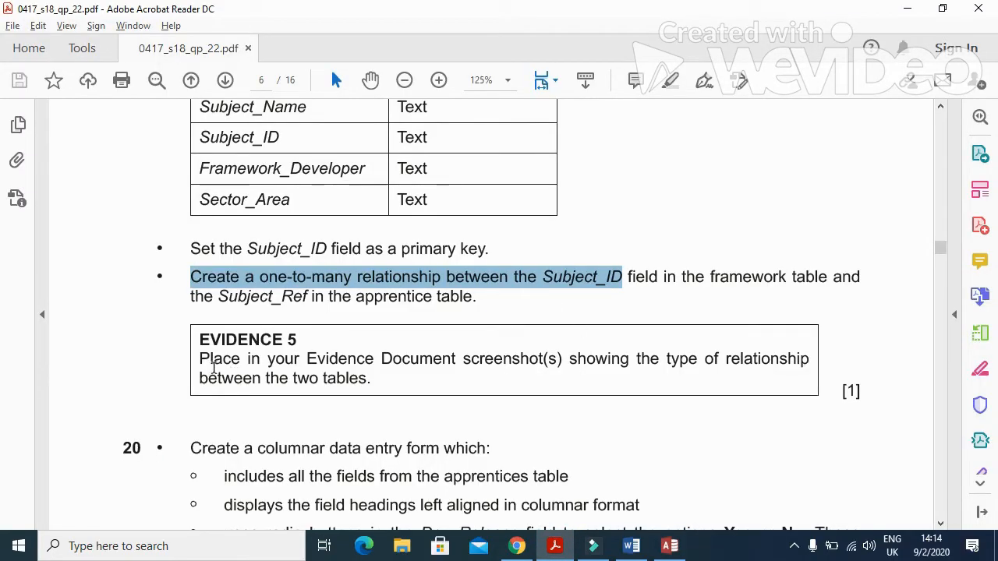
{"action": "left_click_drag", "start_coordinate": [199, 361], "coordinate": [775, 372]}
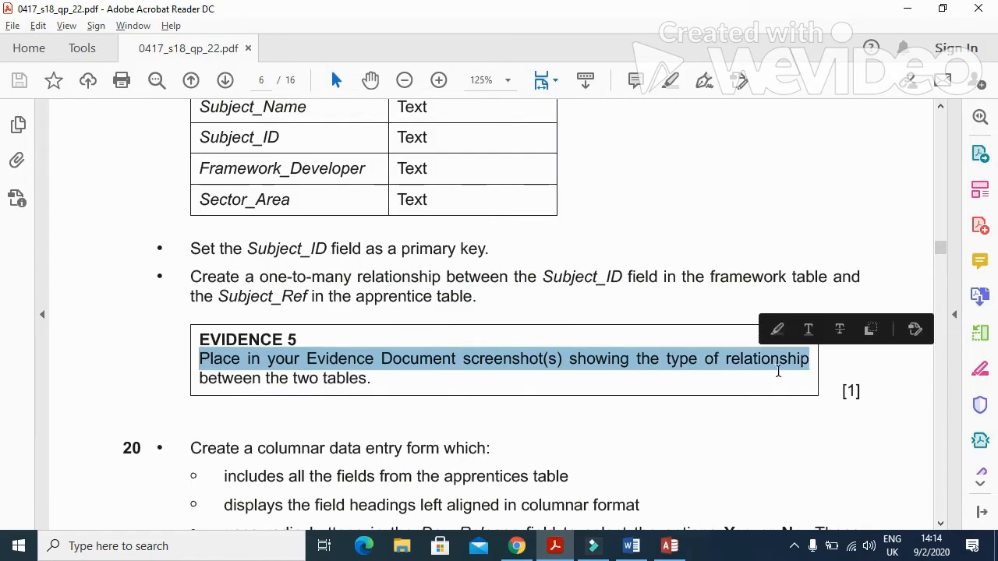
{"action": "key", "text": "alt+Tab"}
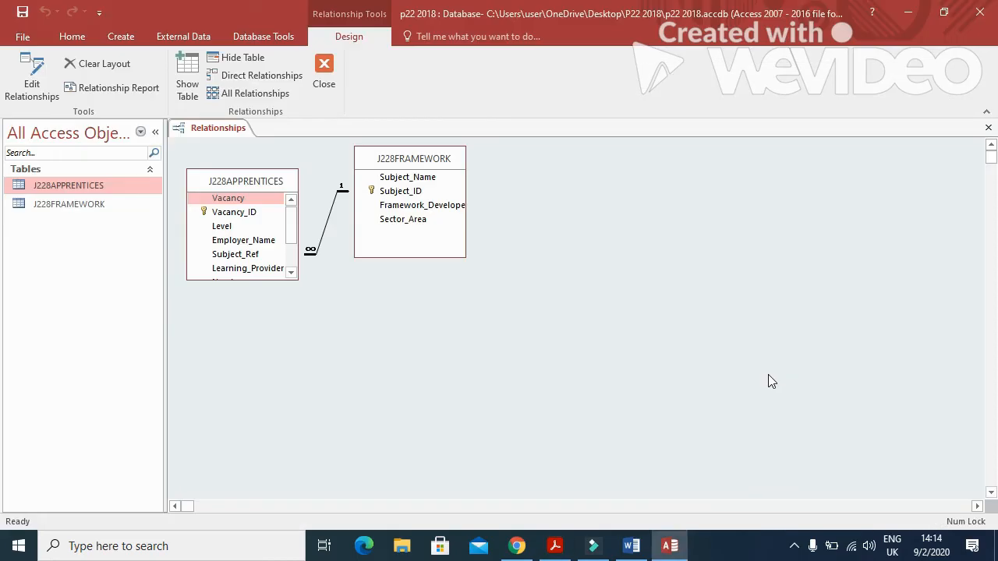
{"action": "left_click", "coordinate": [633, 549]}
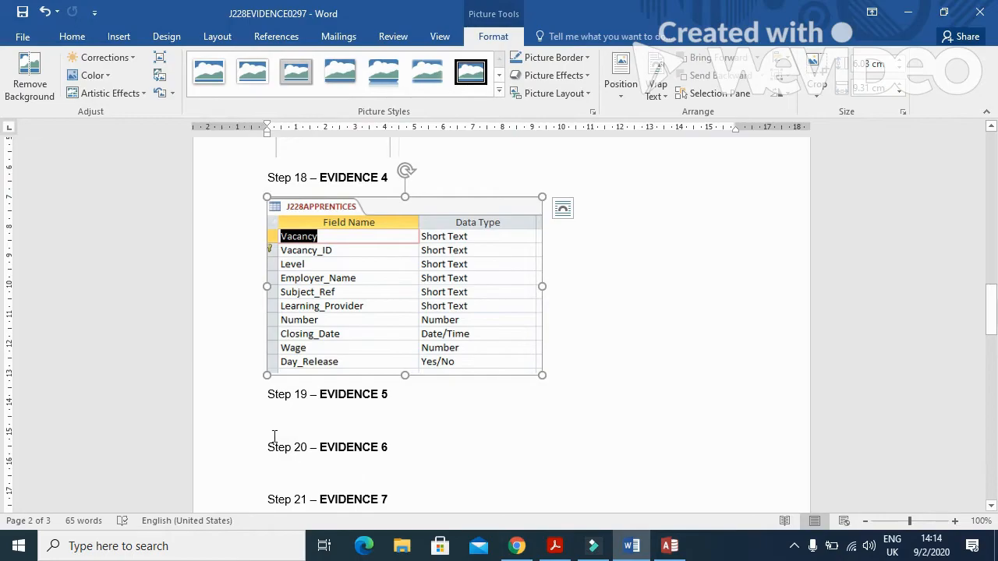
{"action": "left_click", "coordinate": [273, 421]}
{"action": "key", "text": "ctrl+v"}
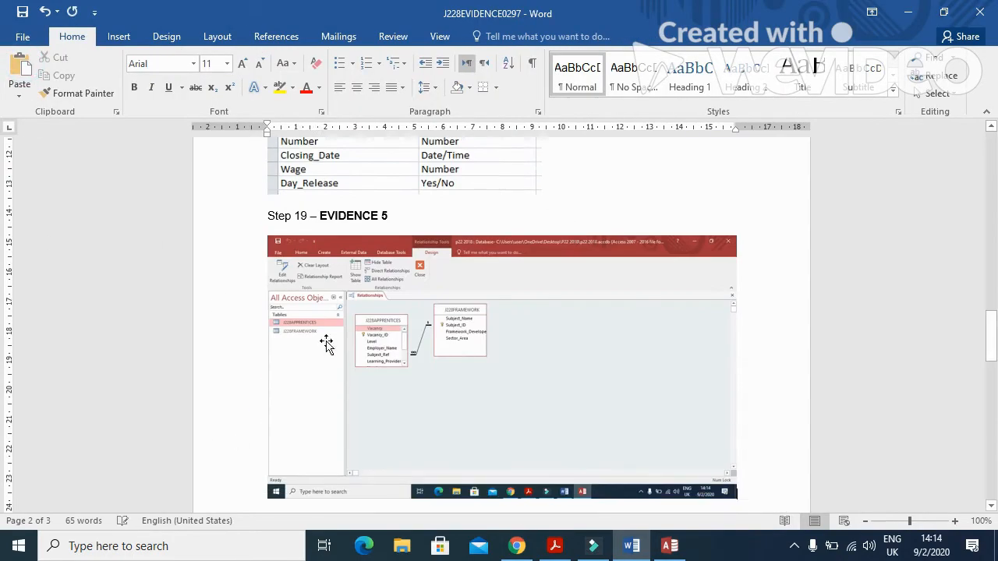
Crop the screenshot to the two tables, enlarge it, and close Access's Relationships window.
{"action": "left_click", "coordinate": [481, 334]}
{"action": "left_click", "coordinate": [492, 37]}
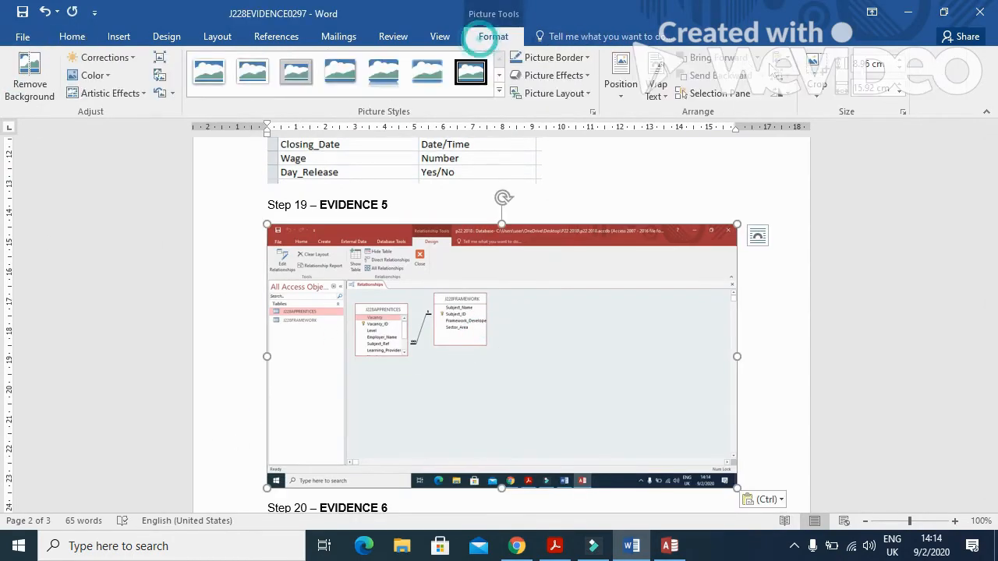
{"action": "left_click", "coordinate": [815, 72]}
{"action": "left_click_drag", "start_coordinate": [733, 482], "coordinate": [490, 366]}
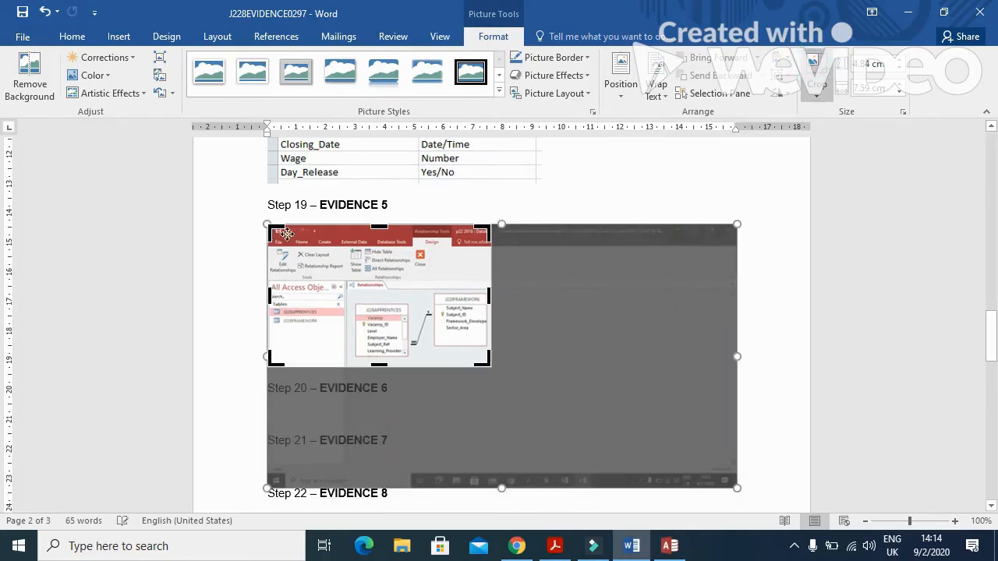
{"action": "left_click_drag", "start_coordinate": [271, 230], "coordinate": [348, 285]}
{"action": "left_click", "coordinate": [724, 248]}
{"action": "left_click", "coordinate": [402, 306]}
{"action": "left_click_drag", "start_coordinate": [405, 309], "coordinate": [567, 407]}
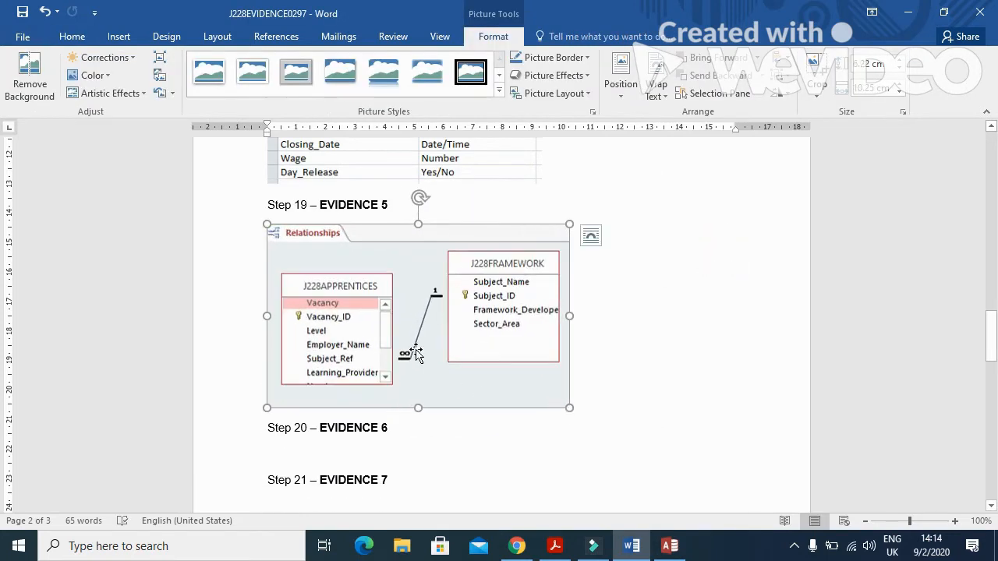
{"action": "key", "text": "alt+Tab"}
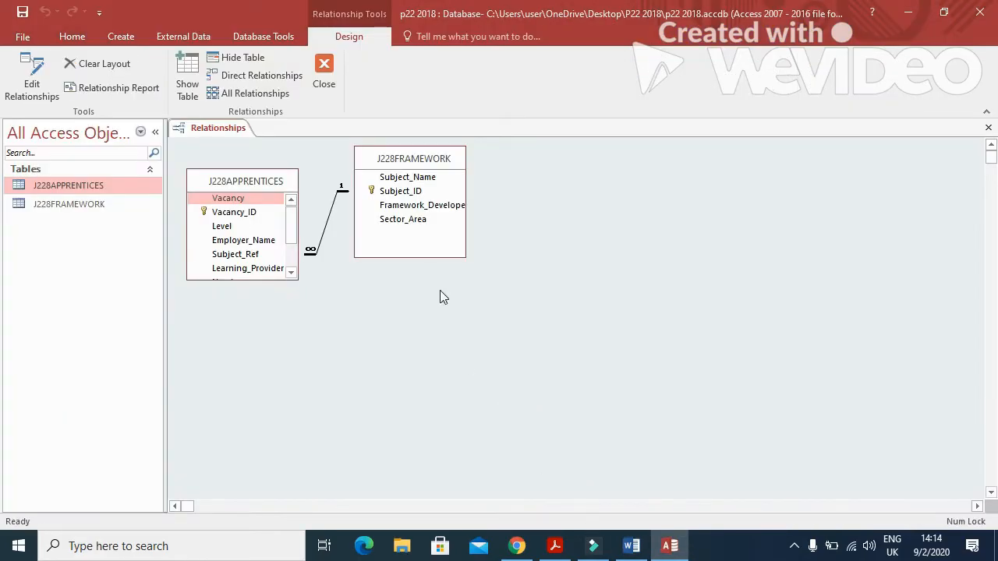
{"action": "left_click", "coordinate": [327, 72]}
Highlight question 20's requirements: all fields, left-aligned headings, –1/0 radio buttons, large bold heading.
{"action": "left_click", "coordinate": [555, 545]}
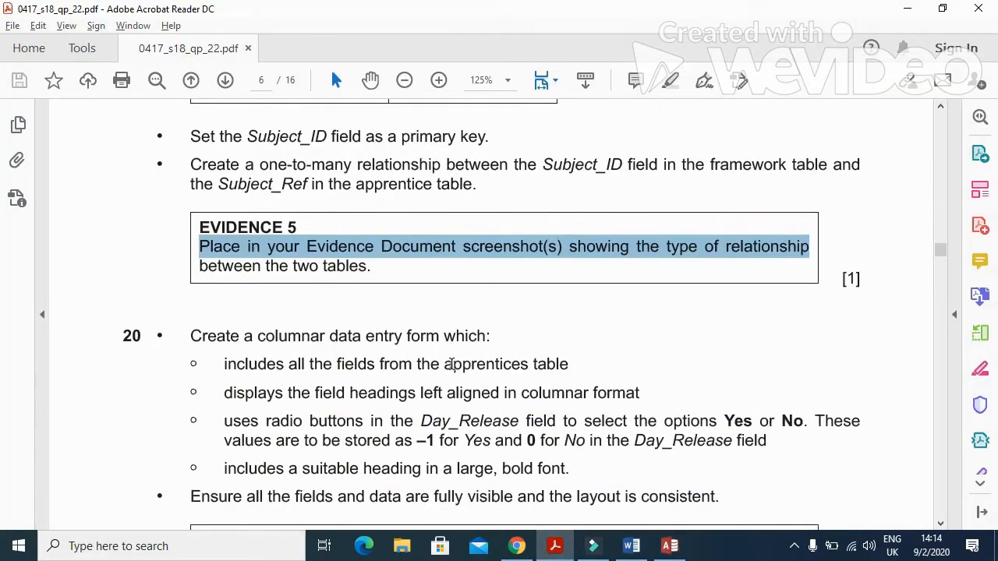
{"action": "scroll", "coordinate": [451, 365], "scroll_direction": "down", "scroll_amount": 4}
{"action": "left_click_drag", "start_coordinate": [190, 187], "coordinate": [488, 190]}
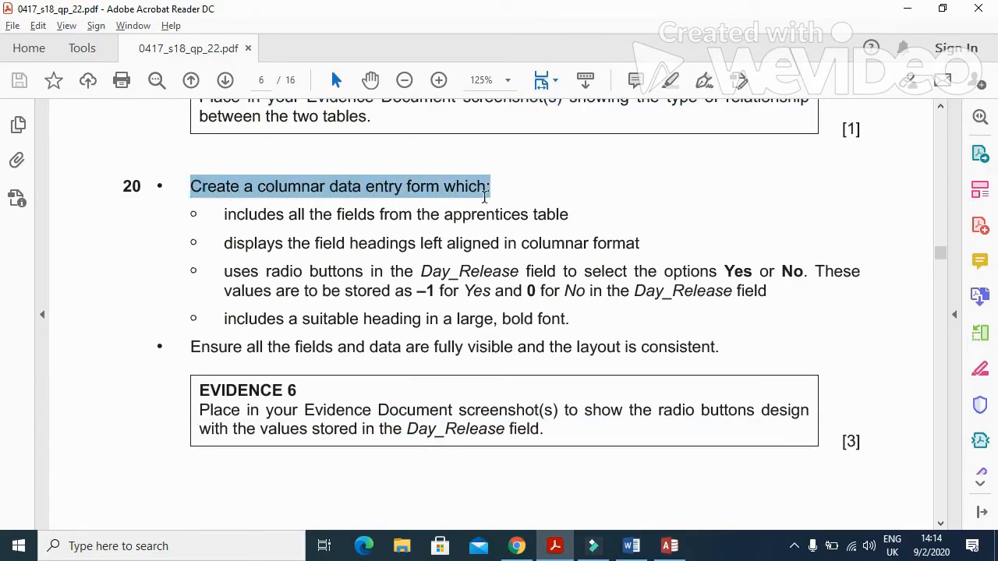
{"action": "left_click_drag", "start_coordinate": [219, 215], "coordinate": [547, 219]}
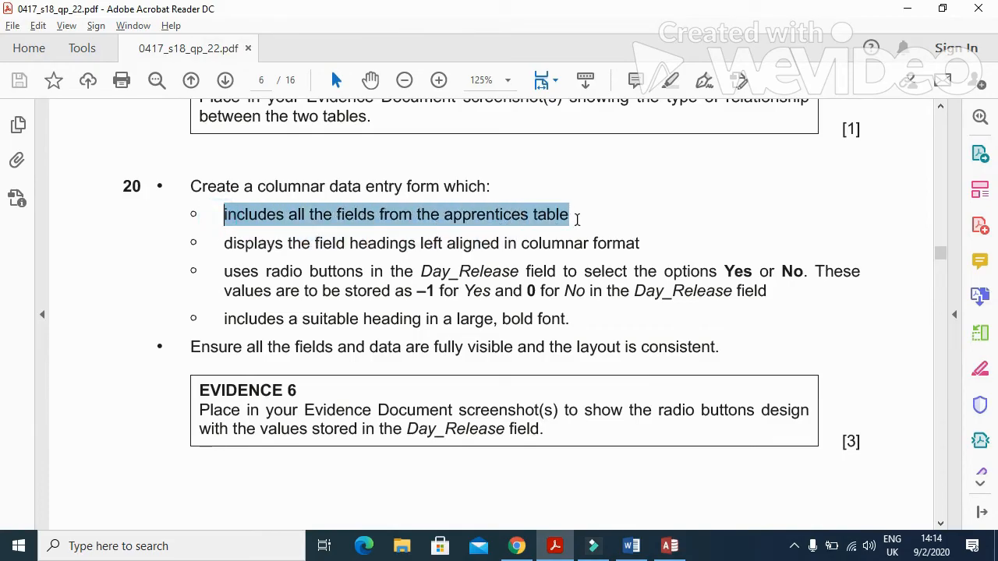
{"action": "left_click_drag", "start_coordinate": [229, 245], "coordinate": [521, 252]}
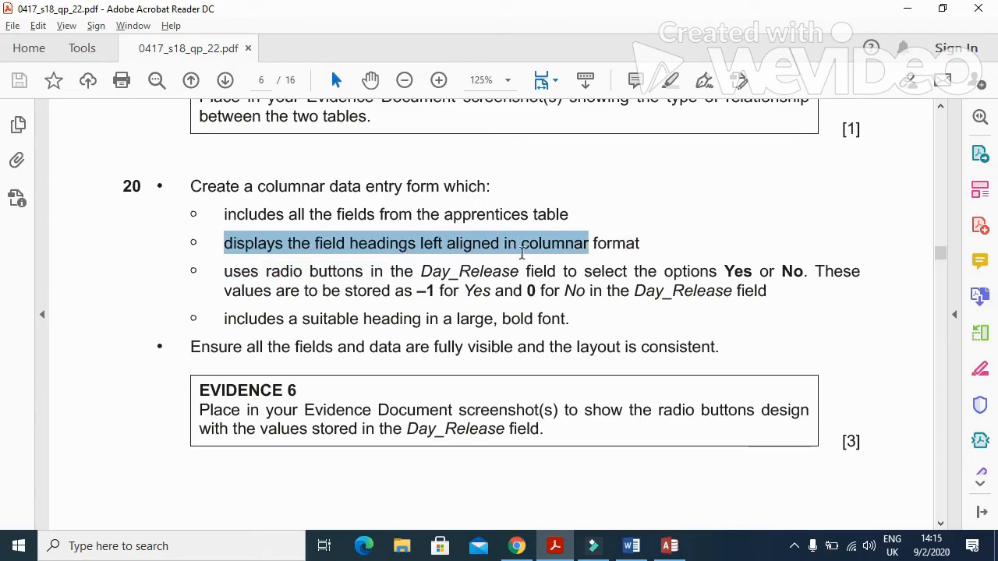
{"action": "left_click_drag", "start_coordinate": [593, 254], "coordinate": [633, 251]}
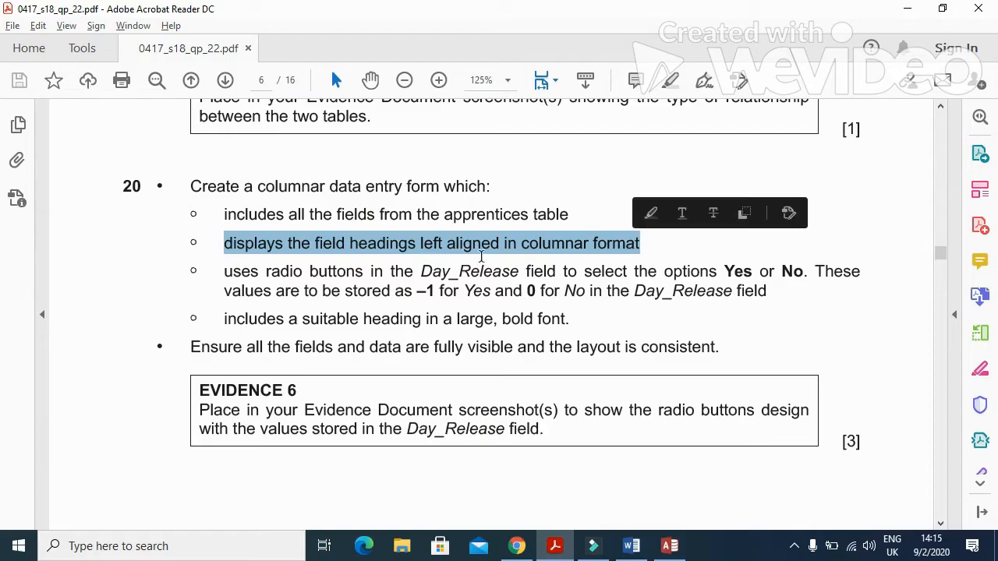
{"action": "mouse_move", "coordinate": [223, 285]}
{"action": "left_mouse_down"}
{"action": "mouse_move", "coordinate": [218, 269]}
{"action": "mouse_move", "coordinate": [299, 290]}
{"action": "mouse_move", "coordinate": [441, 277]}
{"action": "mouse_move", "coordinate": [546, 292]}
{"action": "mouse_move", "coordinate": [550, 274]}
{"action": "mouse_move", "coordinate": [814, 274]}
{"action": "left_mouse_up"}
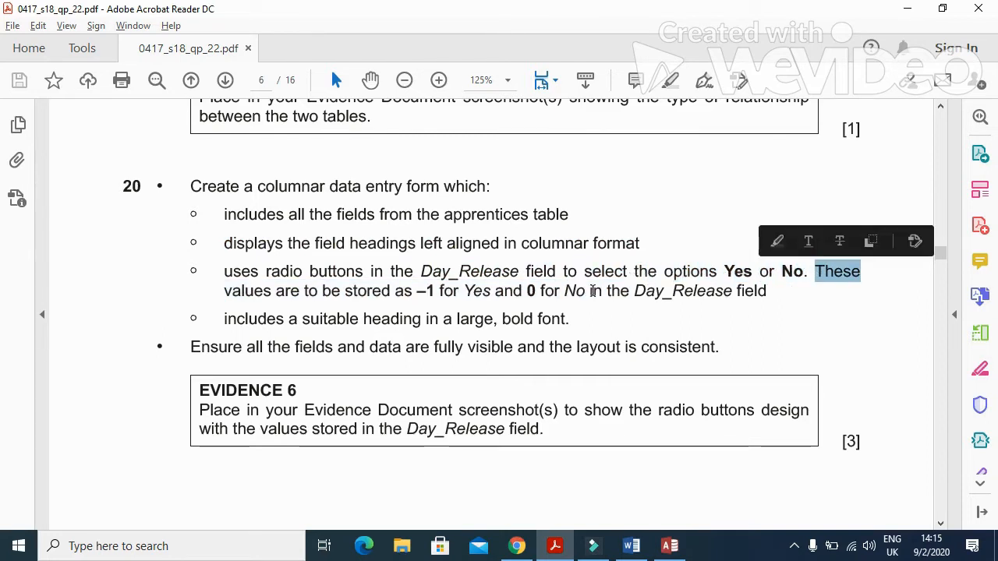
{"action": "mouse_move", "coordinate": [233, 297]}
{"action": "left_mouse_down"}
{"action": "mouse_move", "coordinate": [361, 296]}
{"action": "mouse_move", "coordinate": [423, 318]}
{"action": "mouse_move", "coordinate": [471, 301]}
{"action": "mouse_move", "coordinate": [585, 299]}
{"action": "left_mouse_up"}
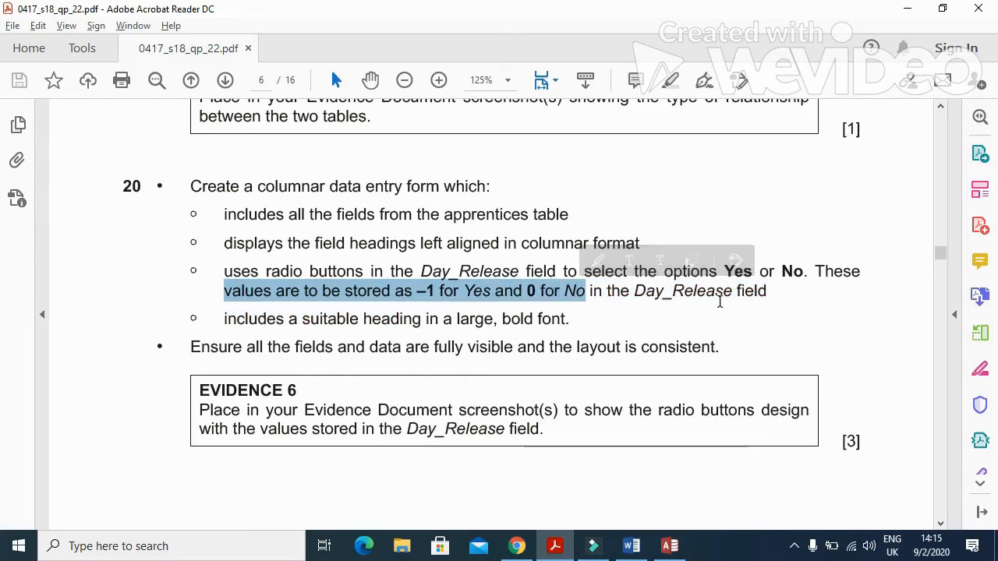
{"action": "left_click_drag", "start_coordinate": [223, 320], "coordinate": [571, 326]}
{"action": "left_click", "coordinate": [485, 216]}
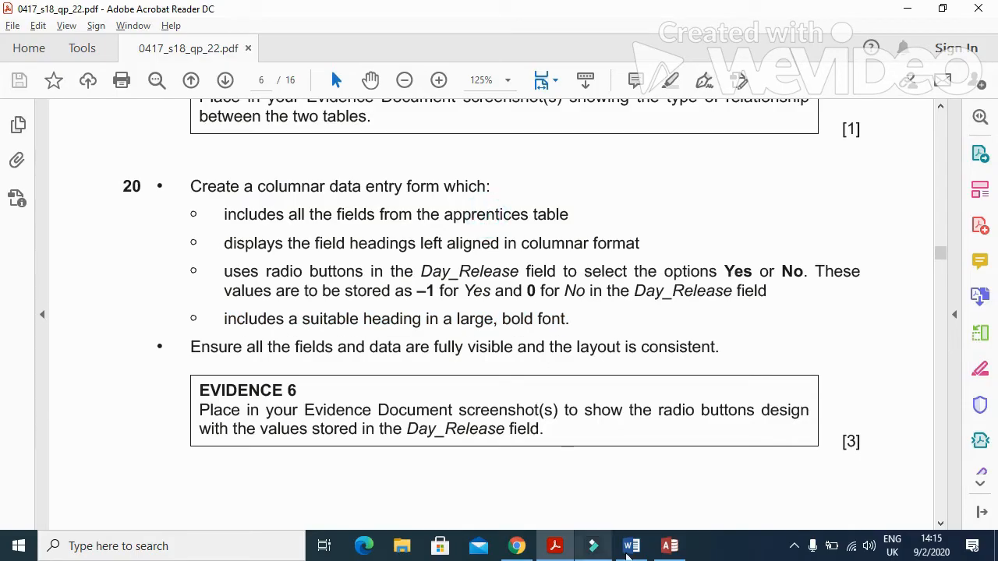
Build a columnar J228APPRENTICES form with all fields via the Form Wizard, then collapse the ribbon.
{"action": "left_click", "coordinate": [675, 553]}
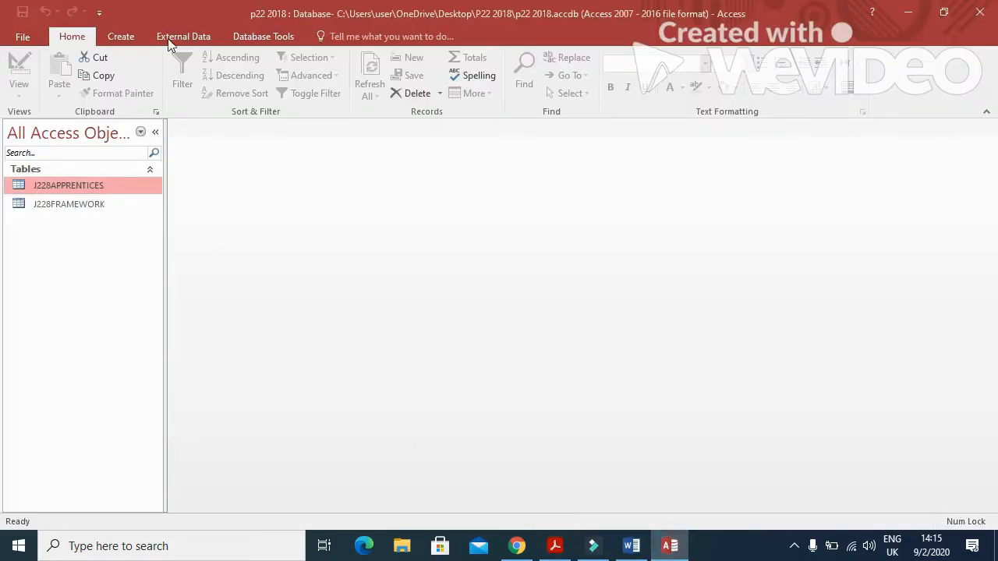
{"action": "left_click", "coordinate": [137, 36]}
{"action": "left_click", "coordinate": [388, 57]}
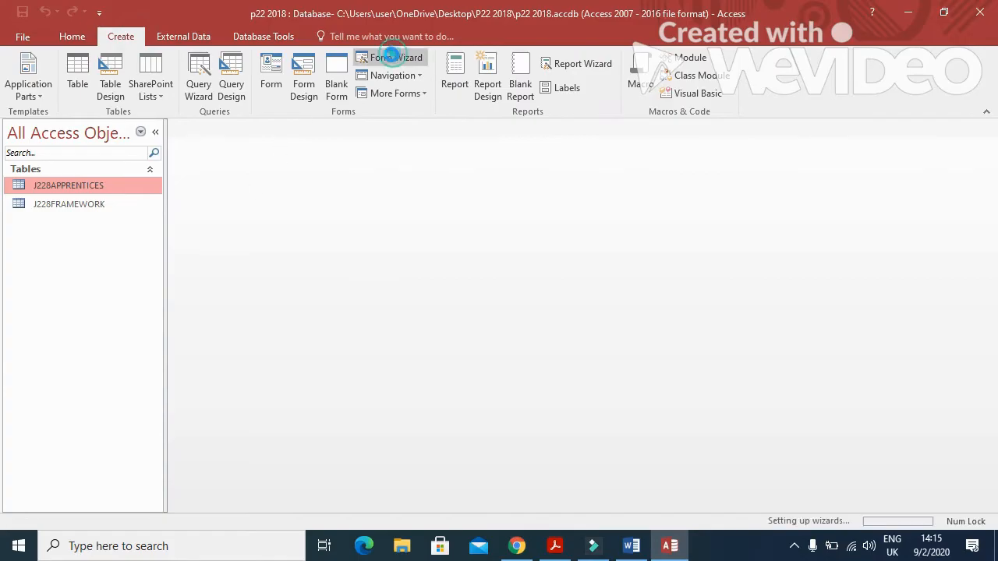
{"action": "left_click", "coordinate": [479, 259]}
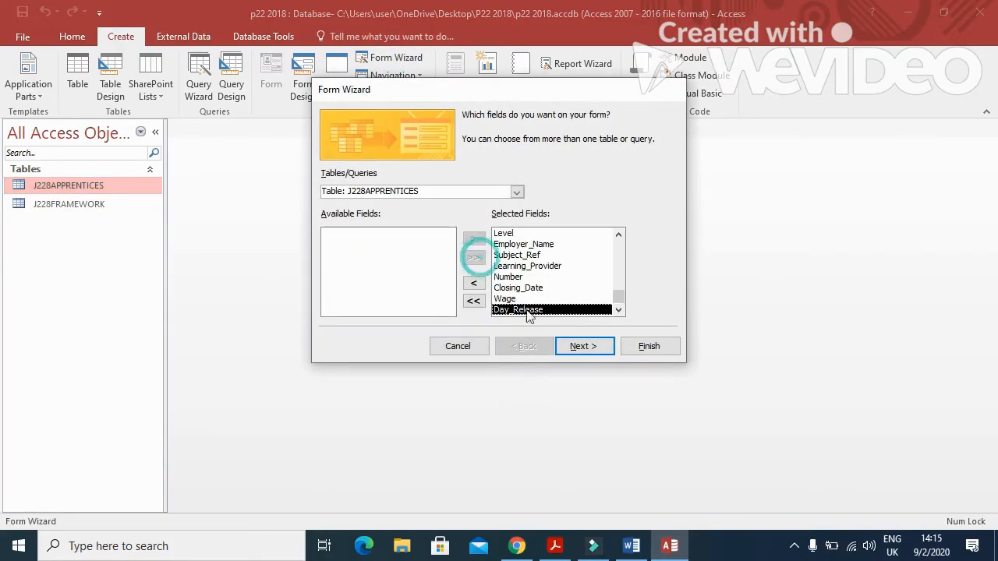
{"action": "left_click", "coordinate": [595, 346]}
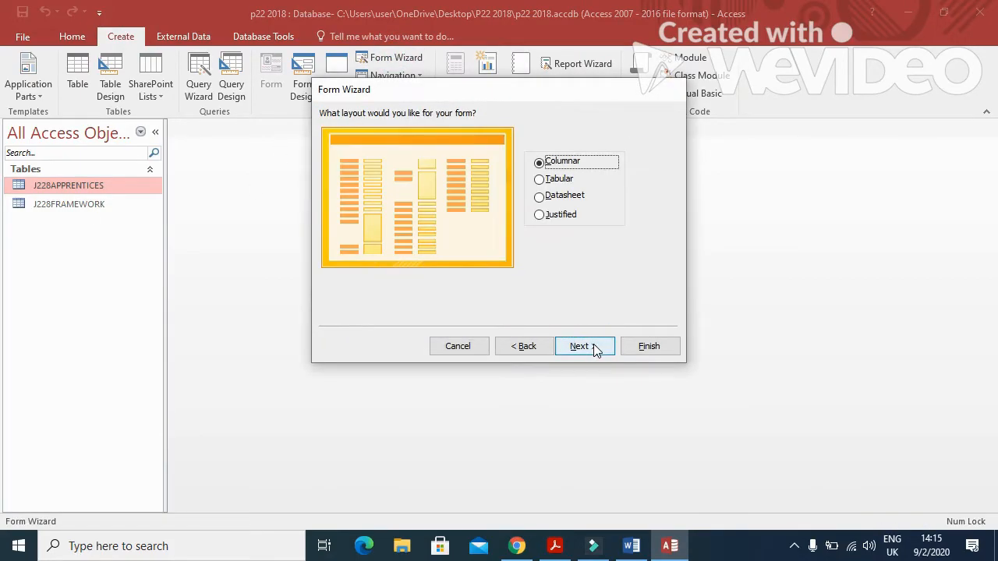
{"action": "left_click", "coordinate": [595, 346]}
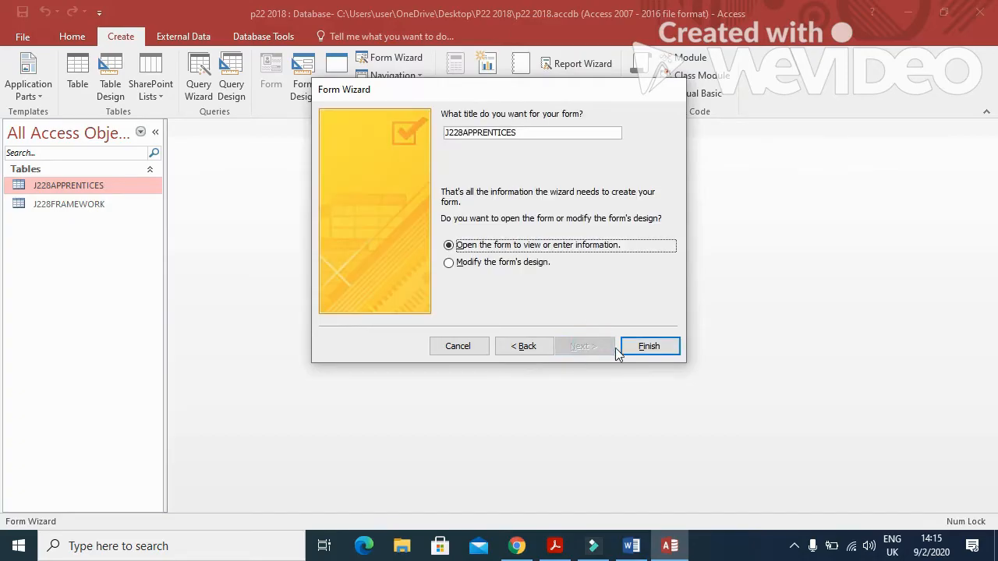
{"action": "left_click", "coordinate": [648, 346]}
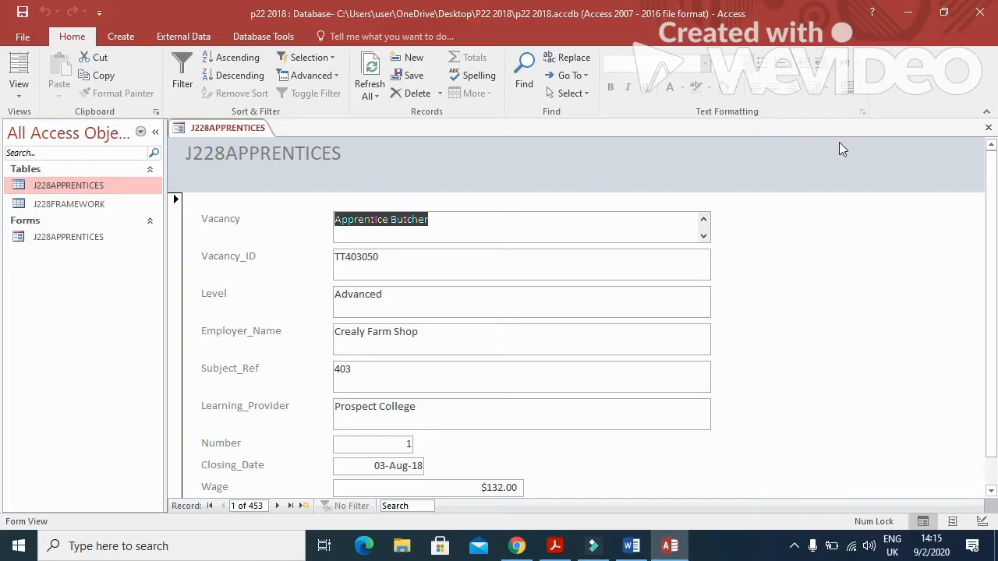
{"action": "right_click", "coordinate": [894, 82]}
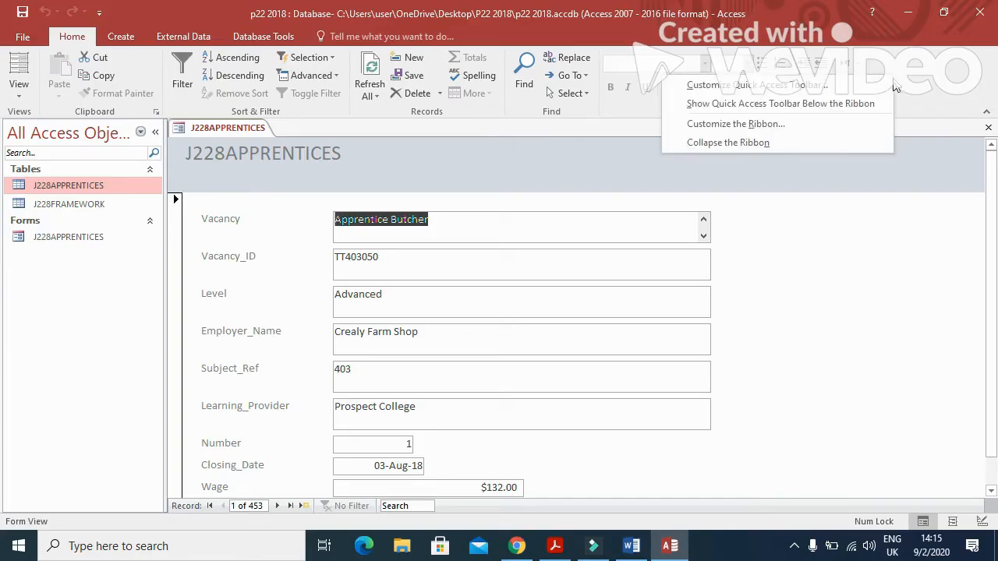
{"action": "left_click", "coordinate": [796, 142]}
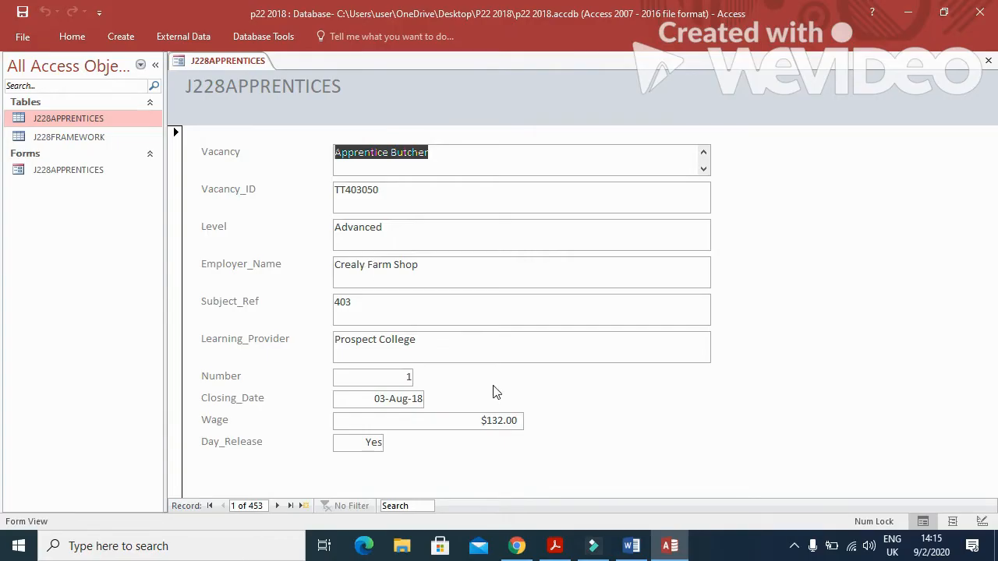
Highlight the radio-buttons requirement in the exam paper.
{"action": "left_click", "coordinate": [546, 541]}
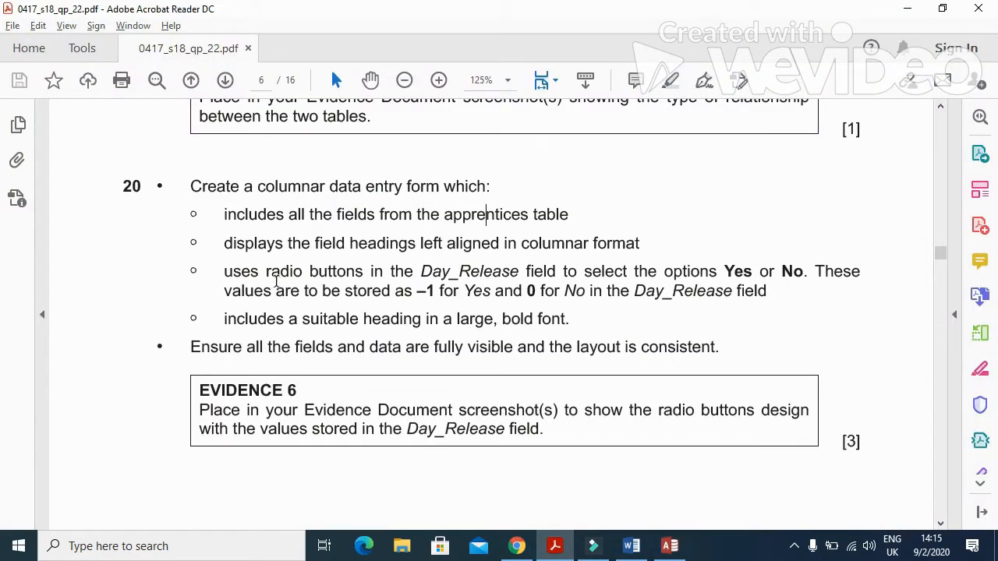
{"action": "left_click_drag", "start_coordinate": [225, 272], "coordinate": [481, 271]}
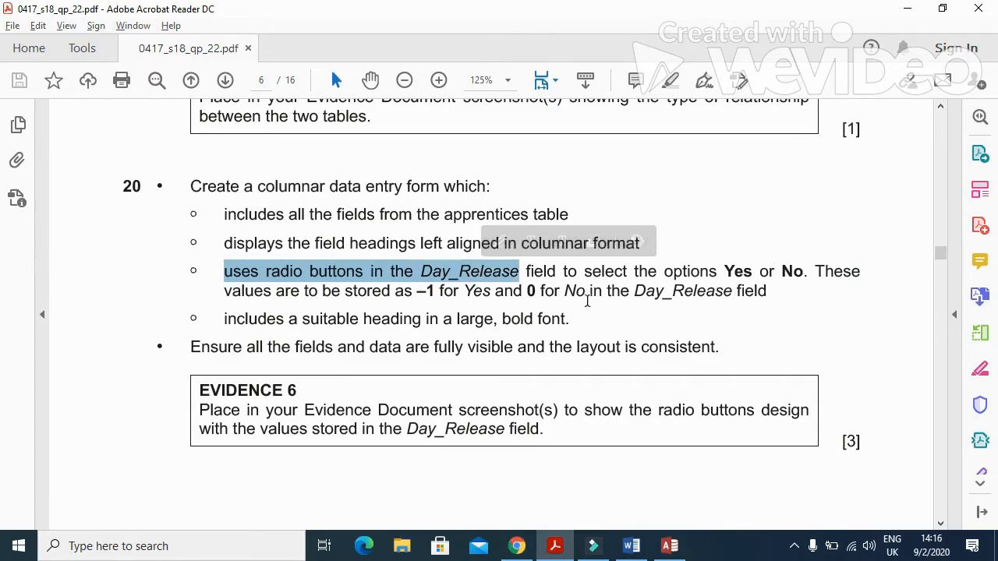
{"action": "left_click", "coordinate": [555, 545]}
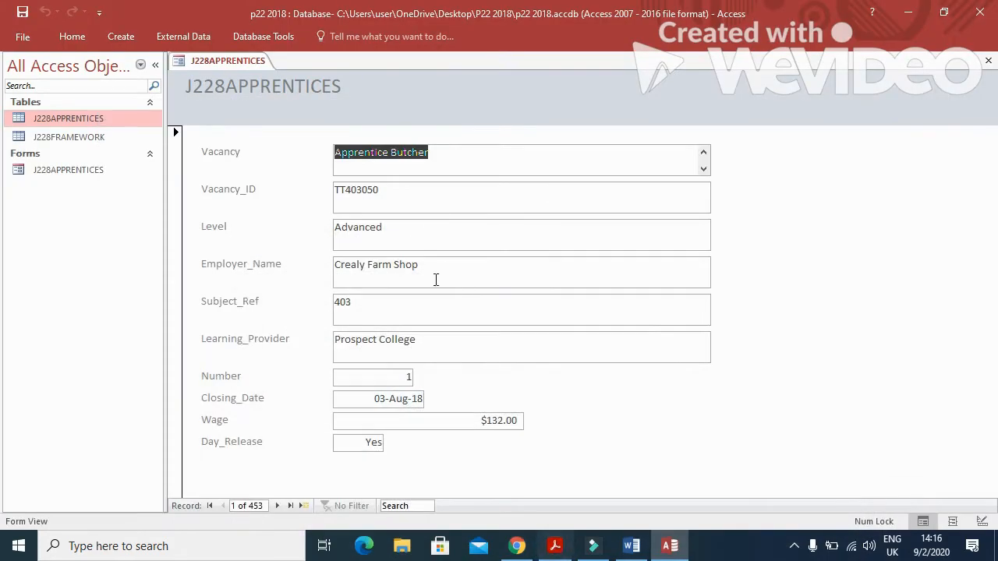
In Design View, delete the Day_Release text box and lengthen the detail section below Wage.
{"action": "right_click", "coordinate": [218, 62]}
{"action": "left_click", "coordinate": [273, 161]}
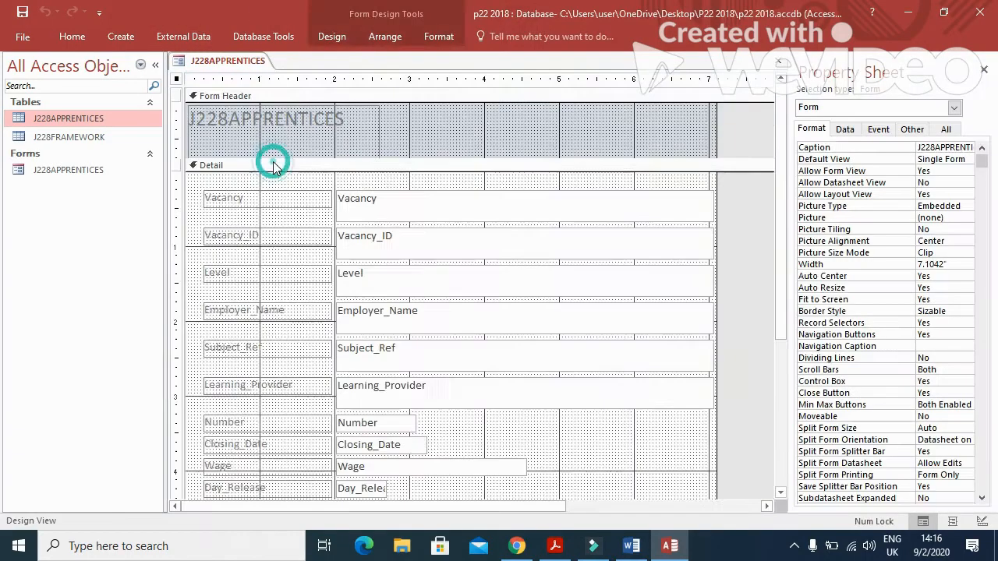
{"action": "scroll", "coordinate": [479, 277], "scroll_direction": "down", "scroll_amount": 5}
{"action": "scroll", "coordinate": [467, 253], "scroll_direction": "up", "scroll_amount": 1}
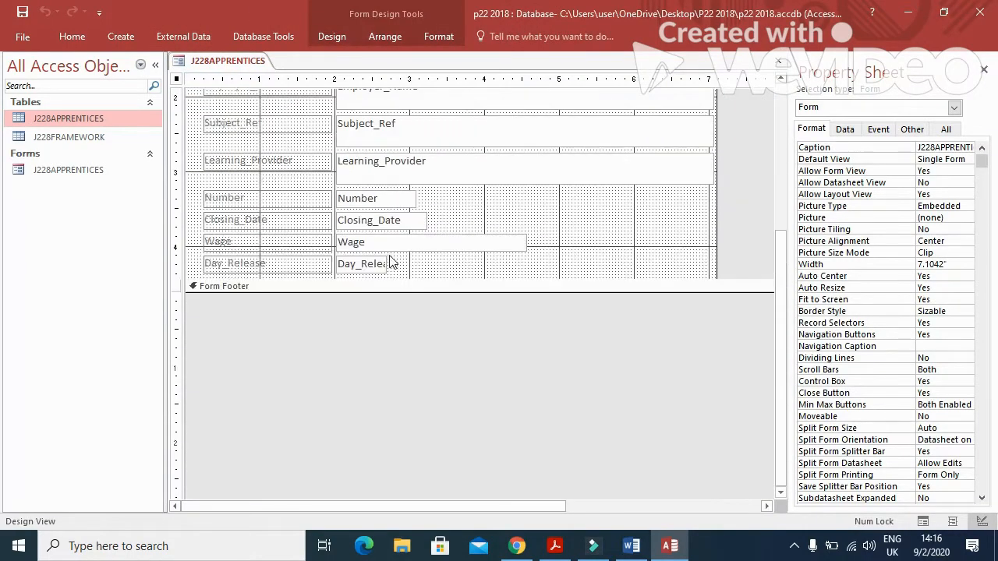
{"action": "left_click", "coordinate": [376, 265]}
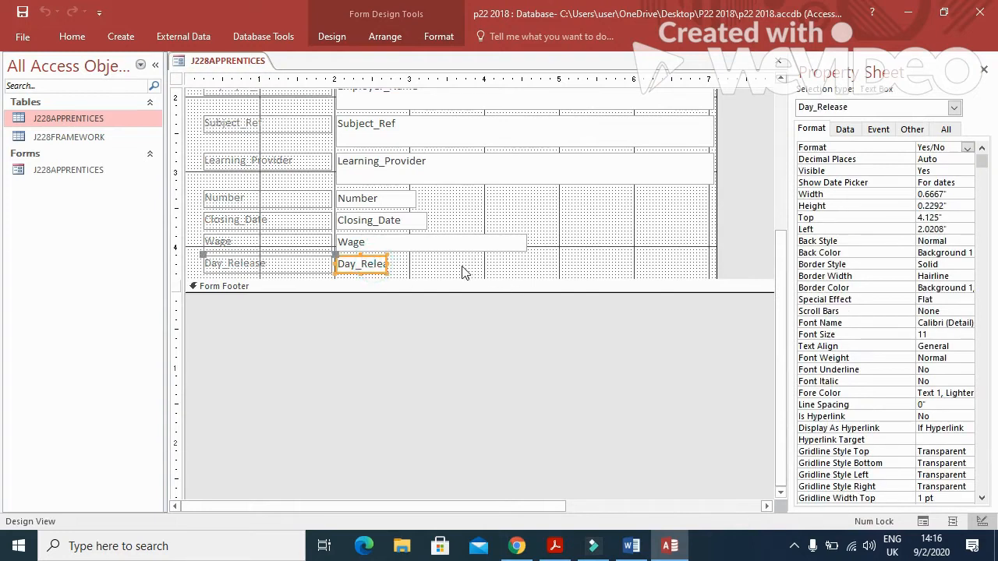
{"action": "key", "text": "Delete"}
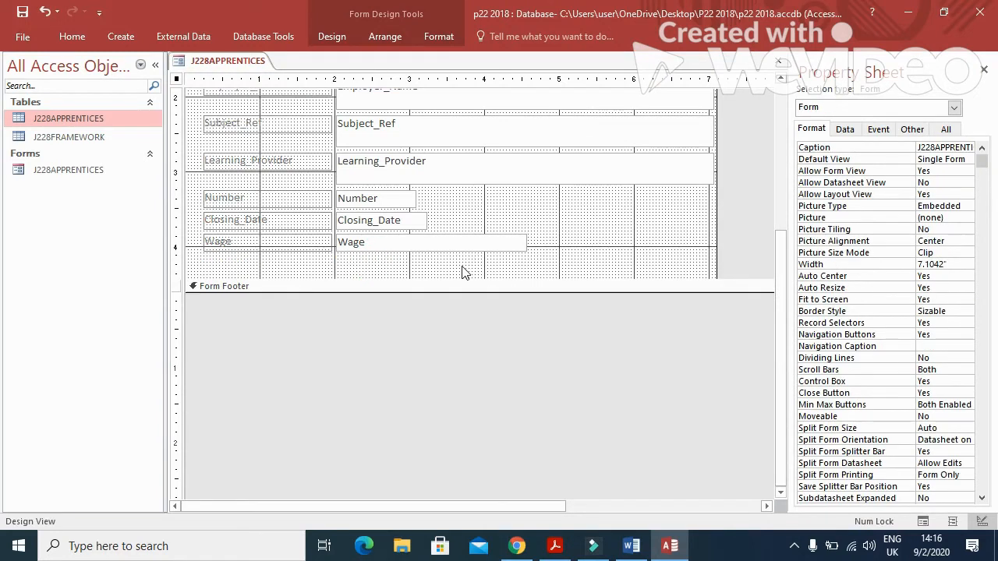
{"action": "left_click_drag", "start_coordinate": [467, 293], "coordinate": [471, 346]}
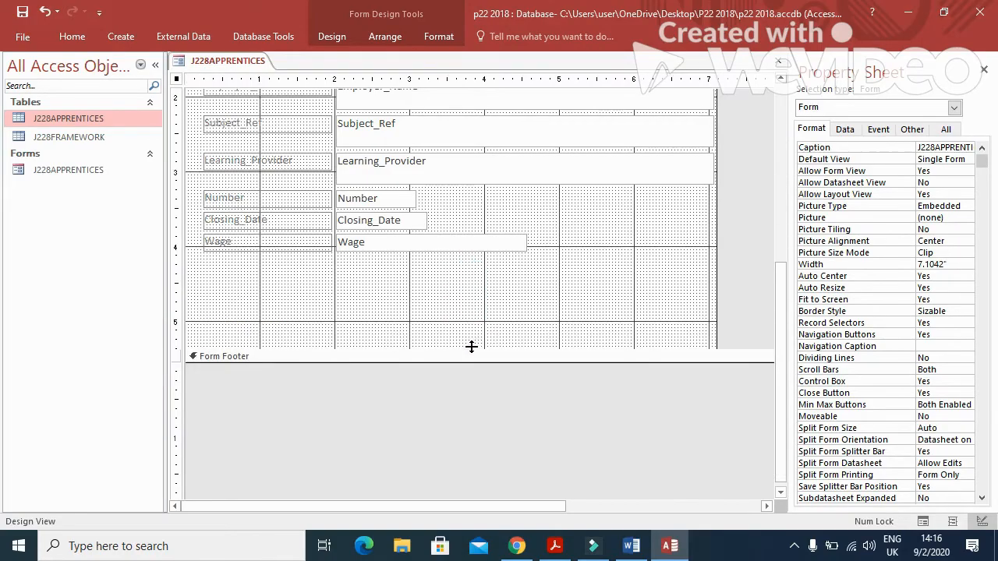
{"action": "left_click", "coordinate": [347, 38]}
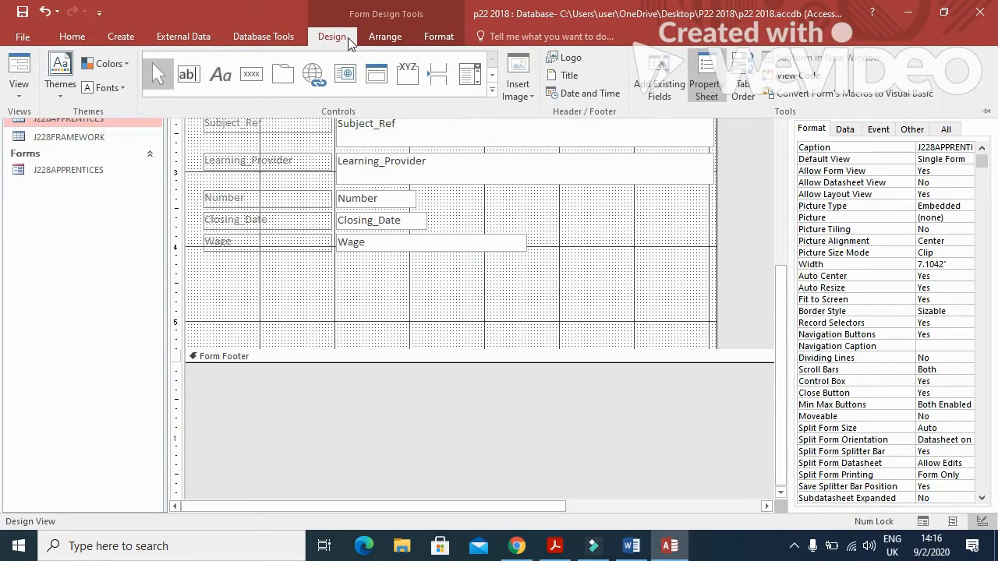
Draw an option group below Wage with option labels Yes and No.
{"action": "left_click", "coordinate": [407, 79]}
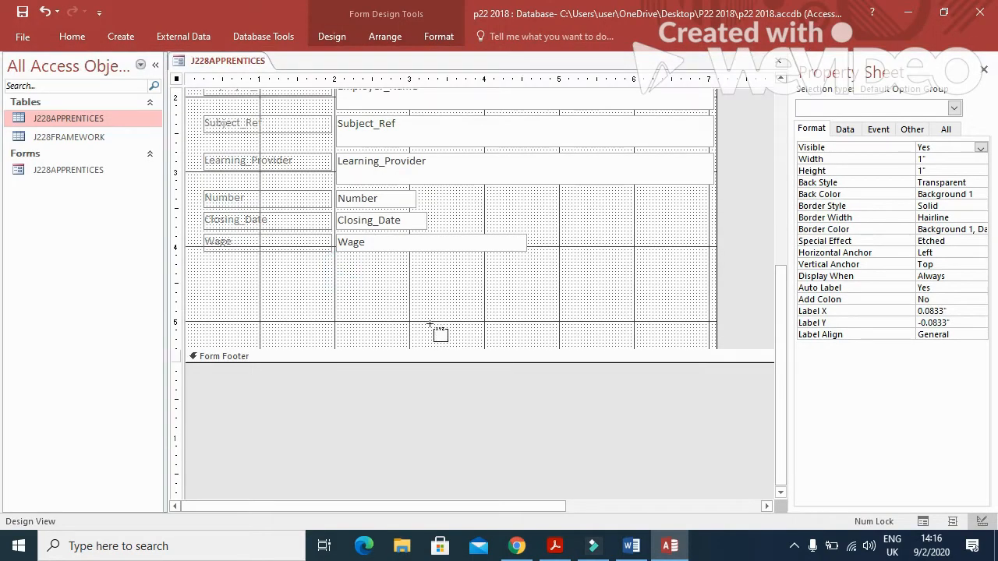
{"action": "left_click_drag", "start_coordinate": [350, 268], "coordinate": [472, 327]}
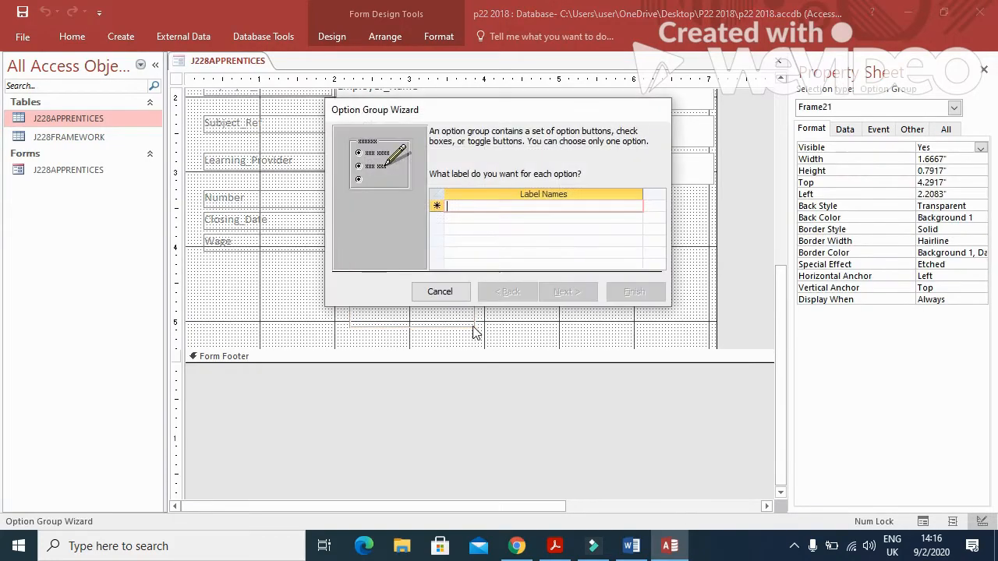
{"action": "type", "text": "Yes"}
{"action": "key", "text": "Return"}
{"action": "type", "text": "No"}
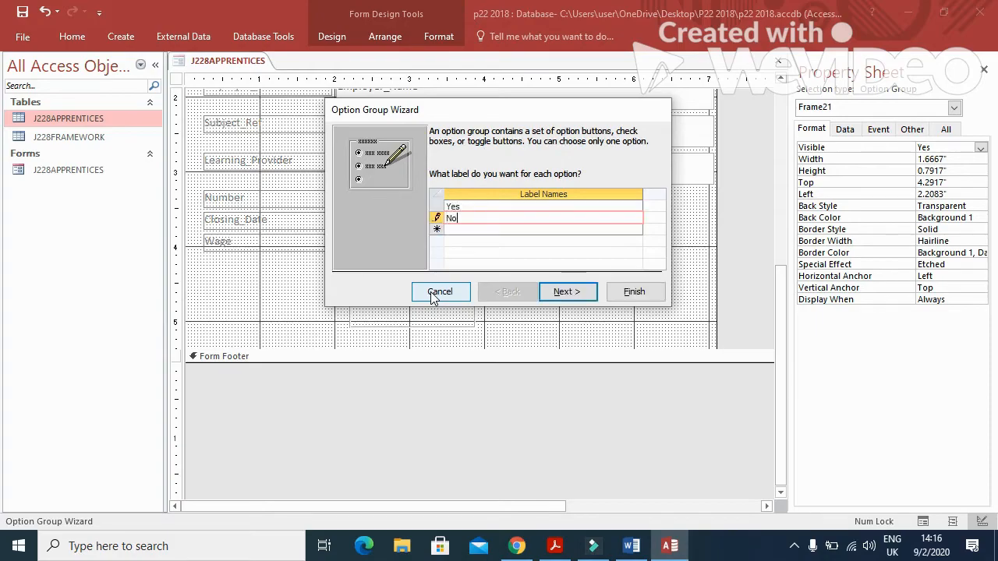
{"action": "left_click", "coordinate": [569, 297]}
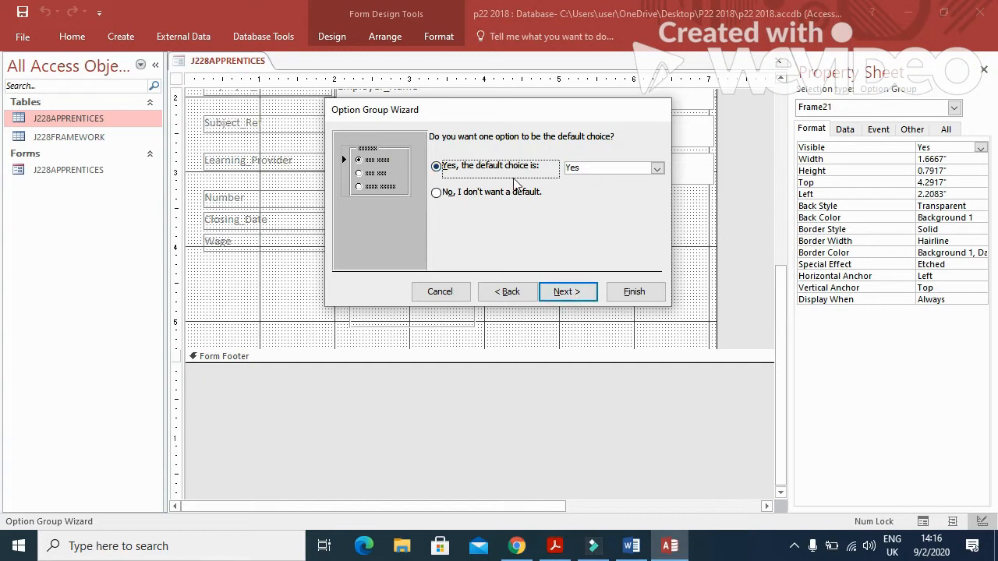
Set no default choice and give Yes the value -1 and No the value 0.
{"action": "left_click", "coordinate": [472, 196]}
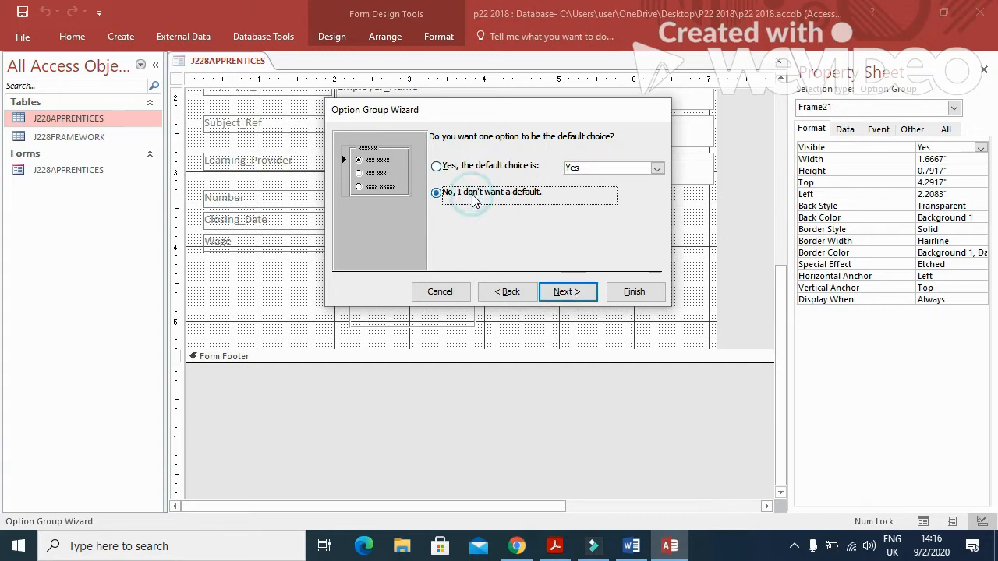
{"action": "left_click", "coordinate": [563, 295]}
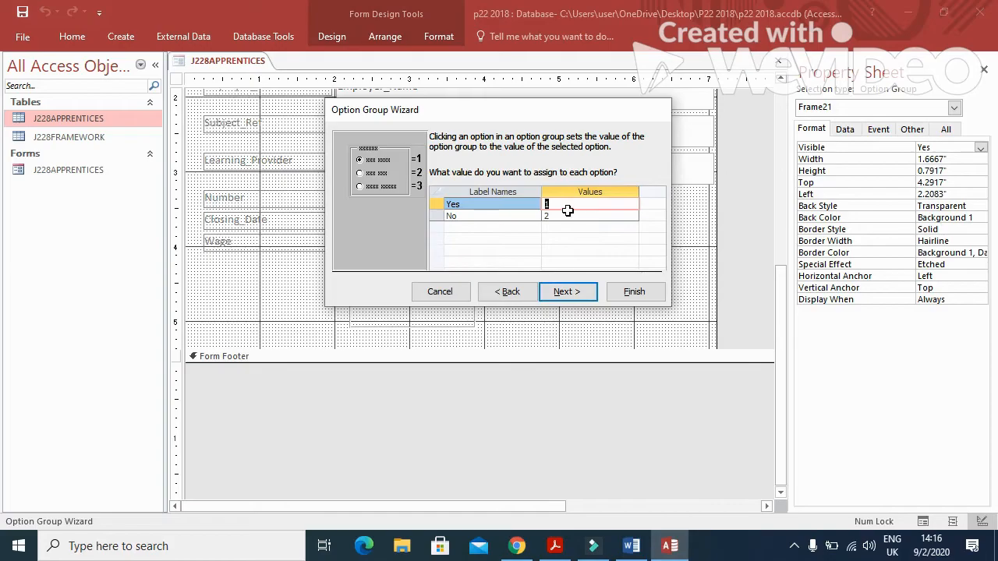
{"action": "key", "text": "BackSpace"}
{"action": "type", "text": "-1"}
{"action": "key", "text": "Down"}
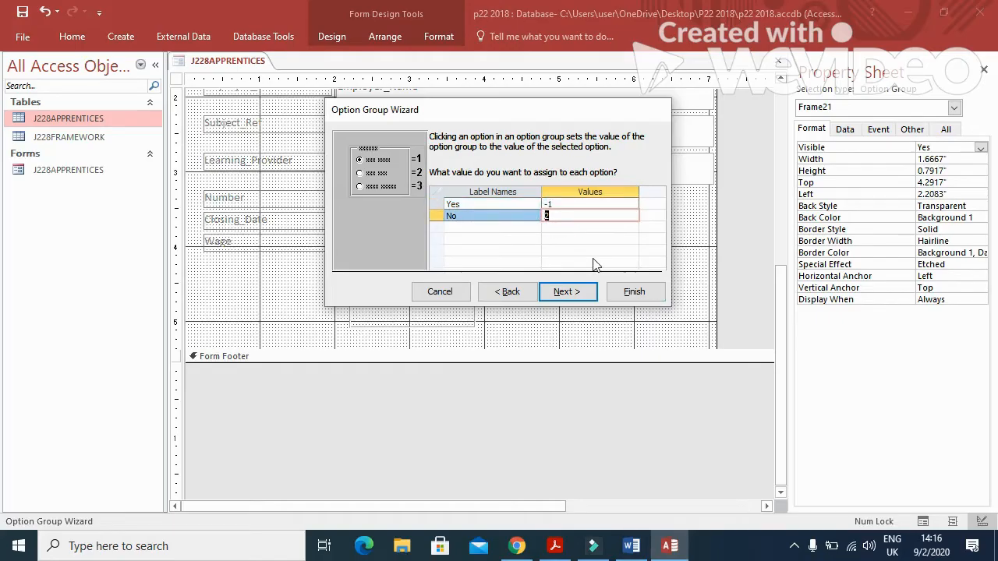
{"action": "type", "text": "0"}
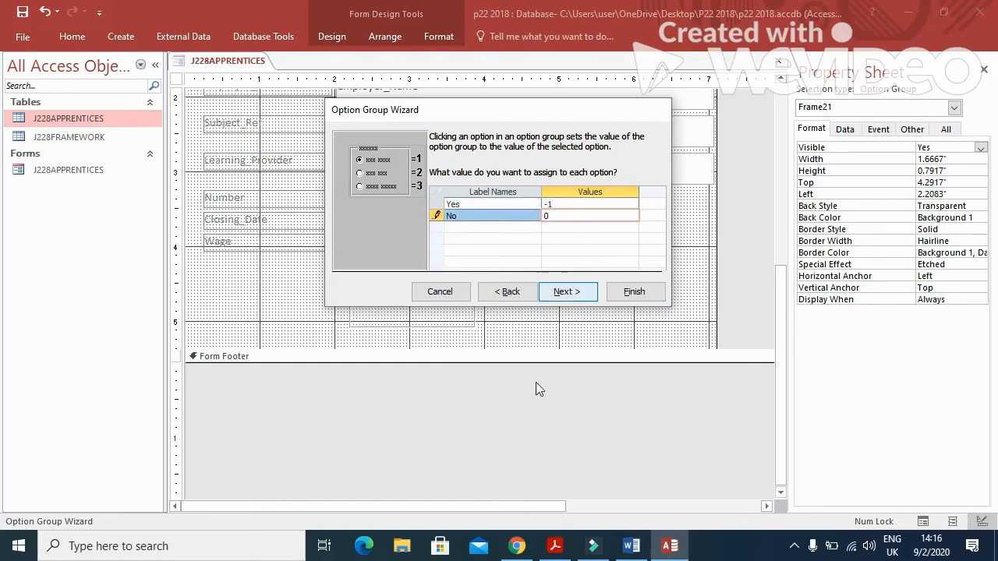
{"action": "left_click", "coordinate": [555, 546]}
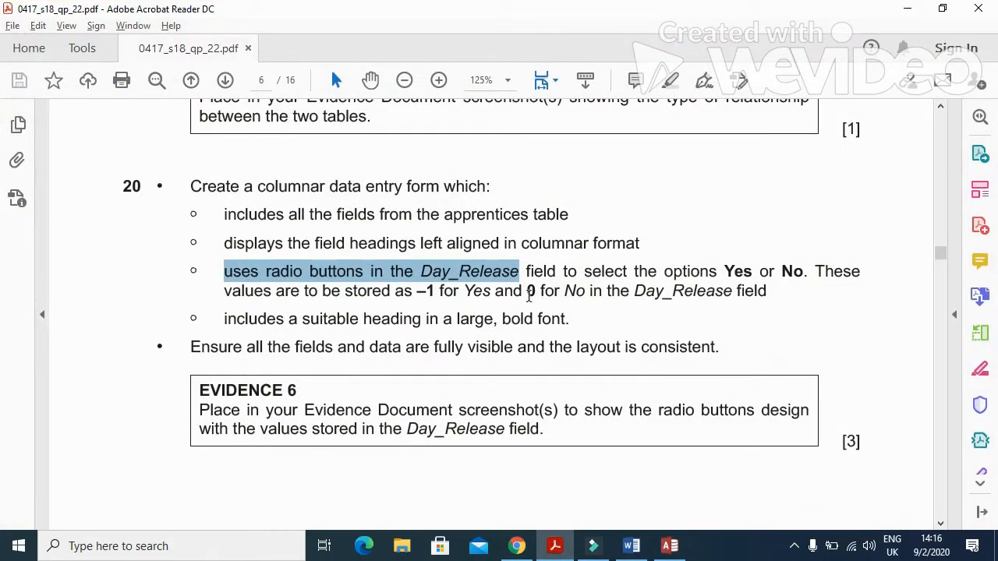
{"action": "left_click", "coordinate": [421, 290]}
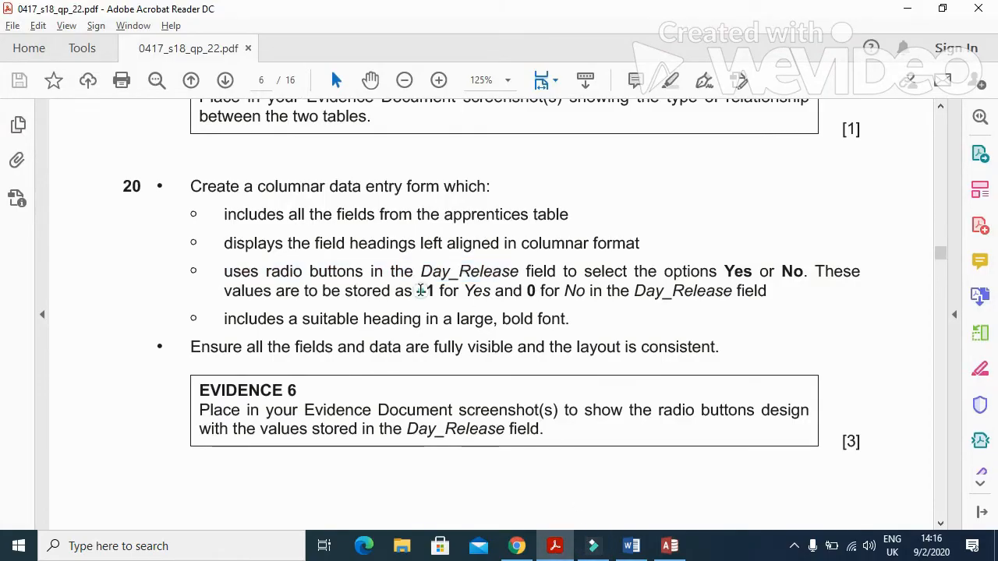
{"action": "left_click_drag", "start_coordinate": [421, 290], "coordinate": [586, 291]}
{"action": "left_click", "coordinate": [670, 546]}
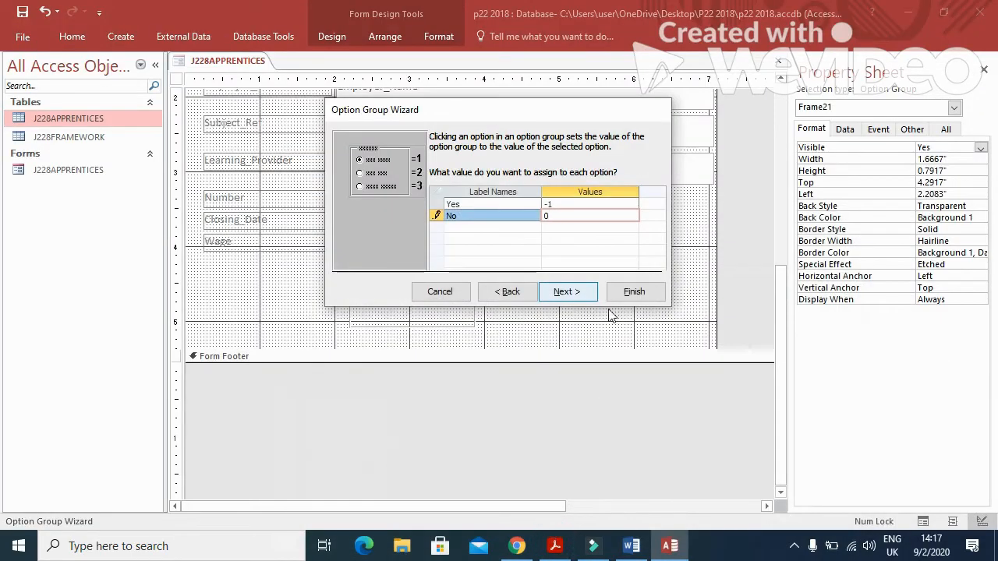
Store the option group's value in the Day_Release field.
{"action": "left_click", "coordinate": [586, 291]}
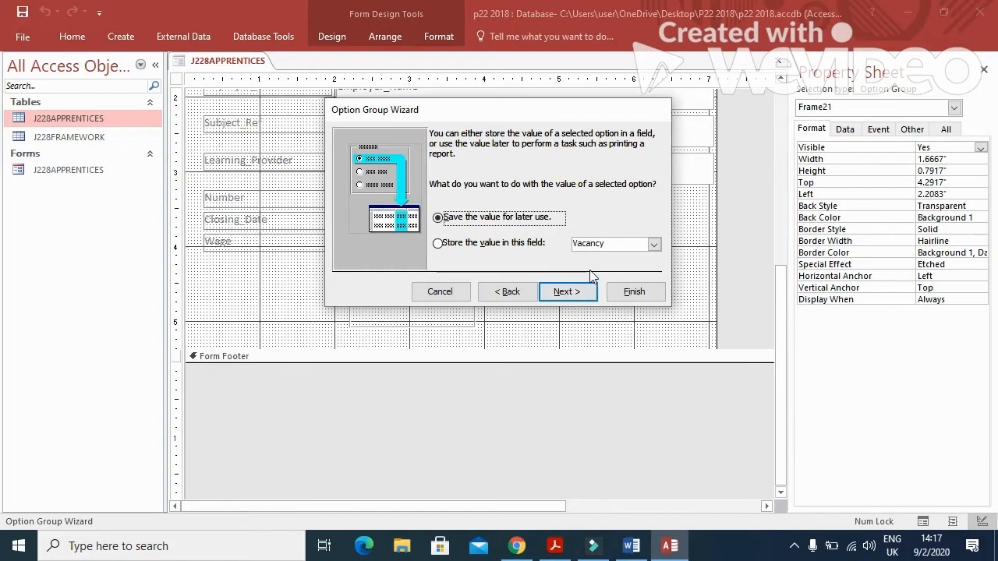
{"action": "left_click", "coordinate": [511, 246]}
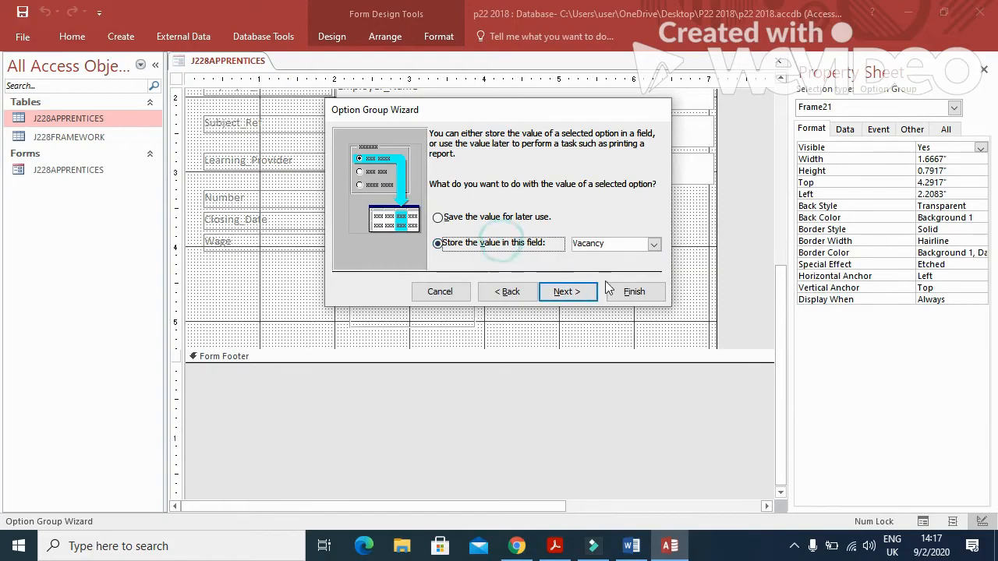
{"action": "left_click", "coordinate": [653, 245]}
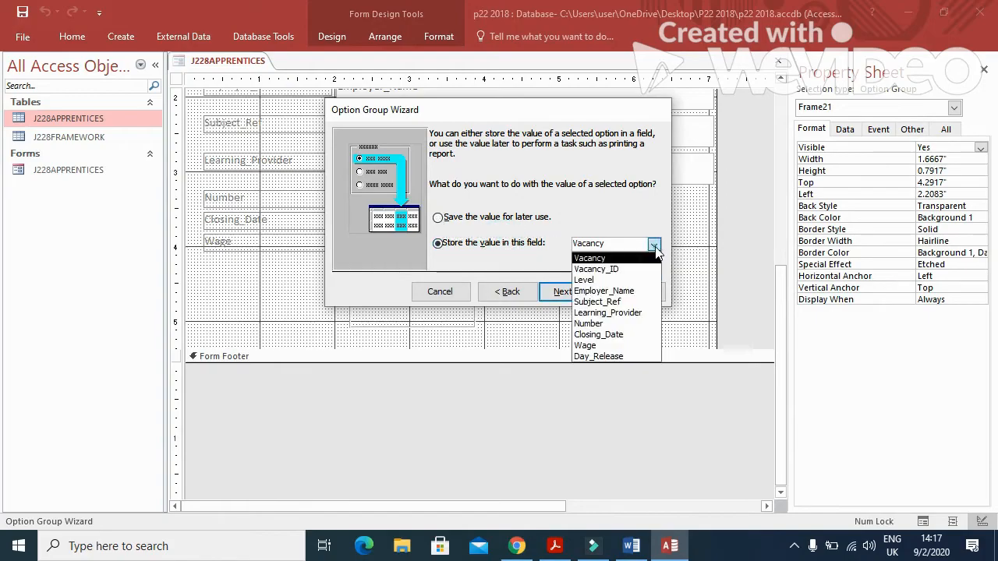
{"action": "left_click", "coordinate": [638, 357]}
{"action": "left_click", "coordinate": [555, 546]}
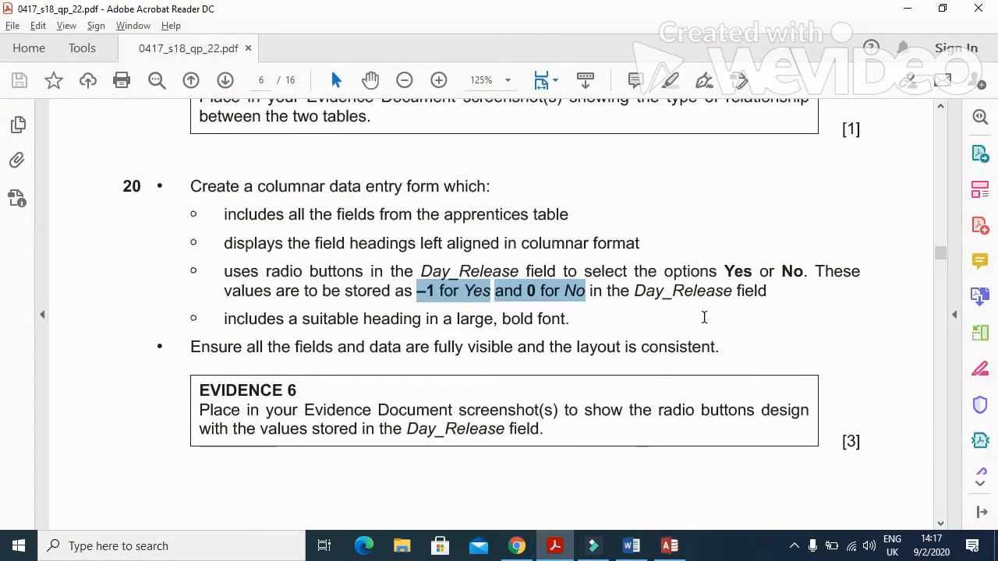
{"action": "left_click_drag", "start_coordinate": [633, 293], "coordinate": [733, 290]}
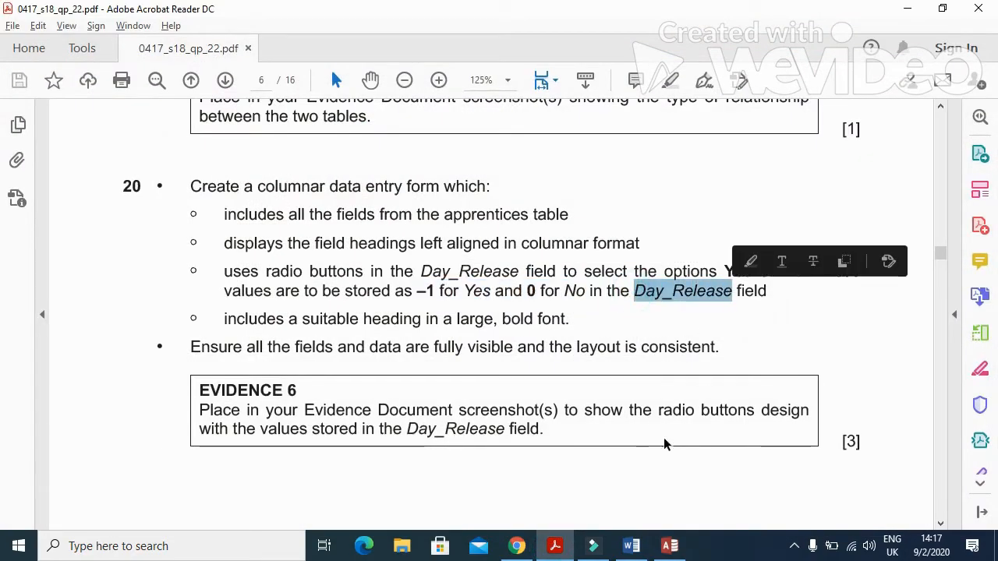
{"action": "left_click", "coordinate": [566, 552]}
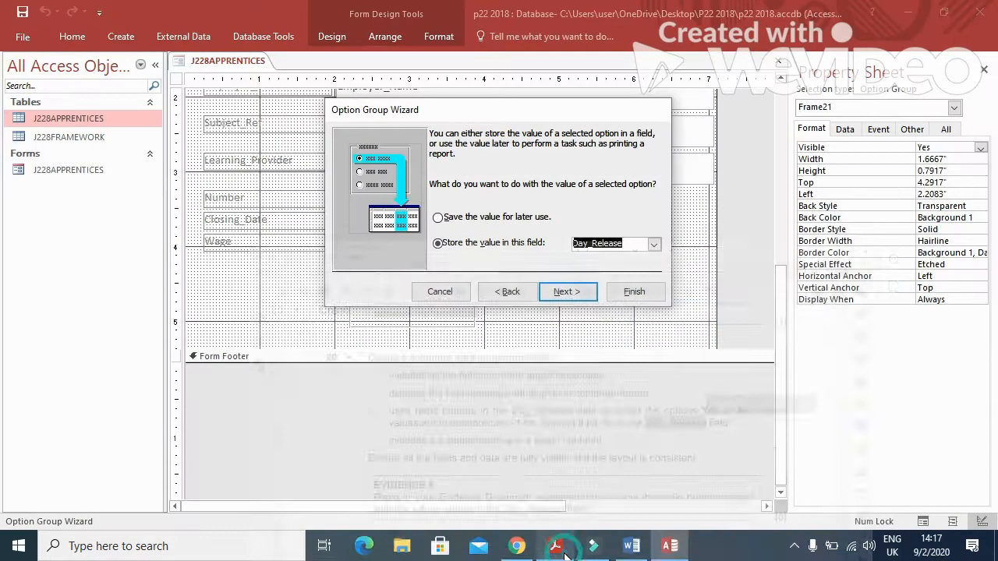
Use the Shadowed style, caption the group 'Day_Release', and finish the wizard.
{"action": "left_click", "coordinate": [585, 295]}
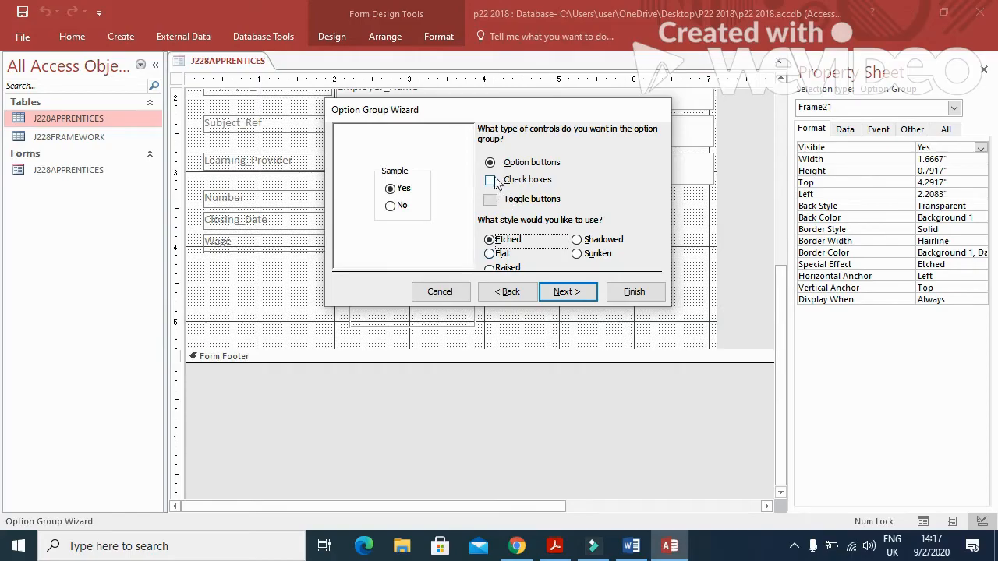
{"action": "left_click", "coordinate": [577, 239]}
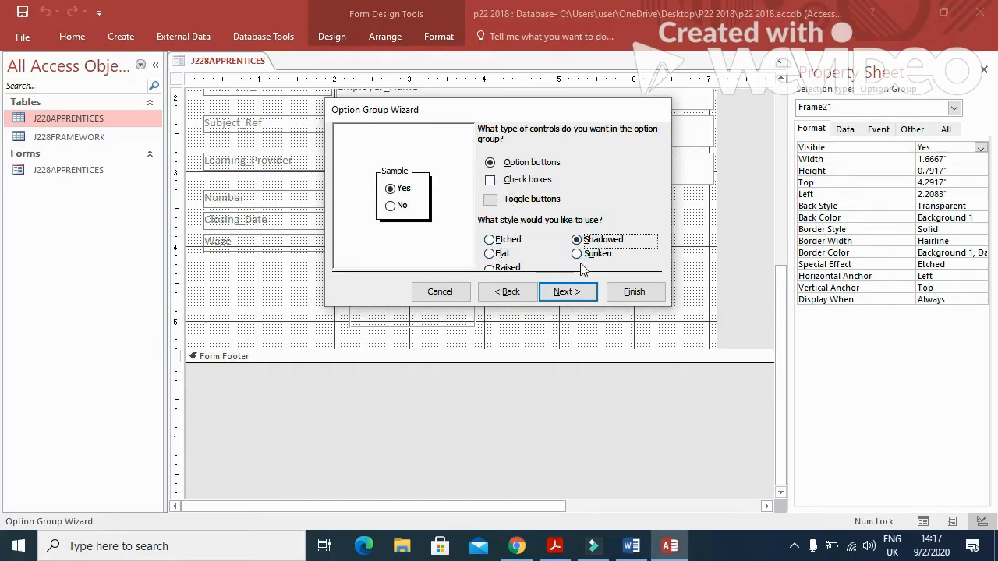
{"action": "left_click", "coordinate": [581, 297]}
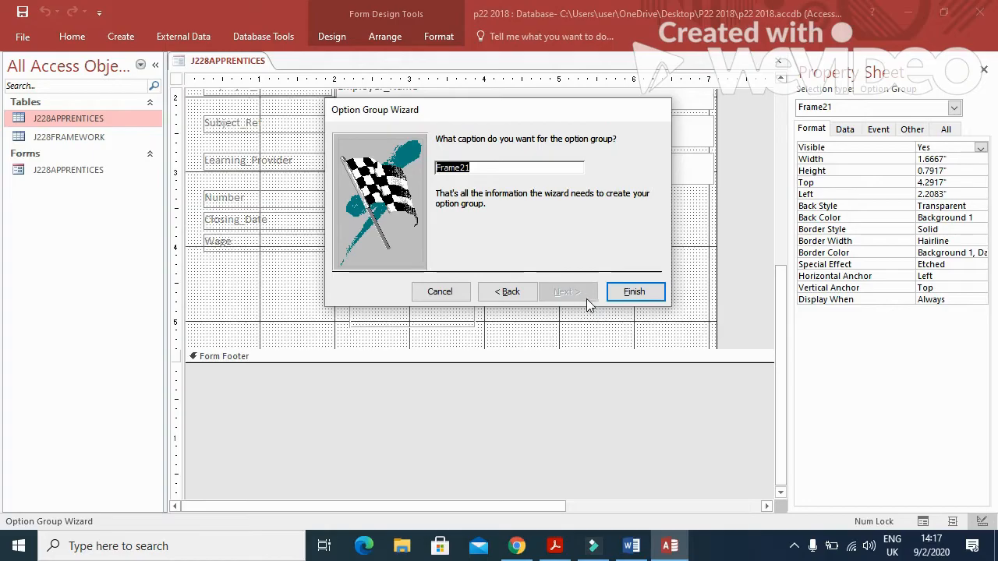
{"action": "key", "text": "Caps_Lock"}
{"action": "type", "text": "Day"}
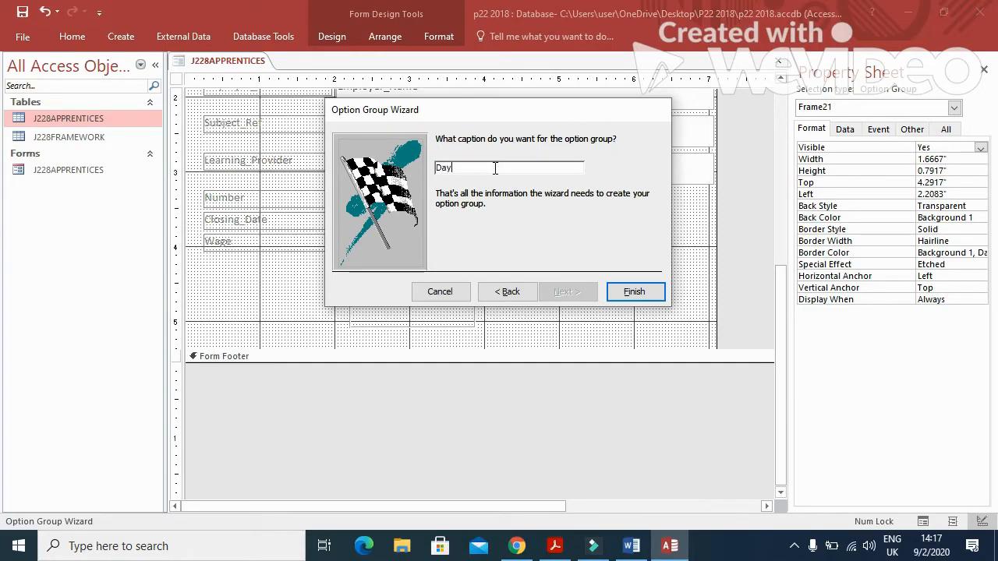
{"action": "type", "text": "_R"}
{"action": "key", "text": "Caps_Lock"}
{"action": "type", "text": "elease"}
{"action": "left_click", "coordinate": [555, 547]}
{"action": "left_click", "coordinate": [669, 546]}
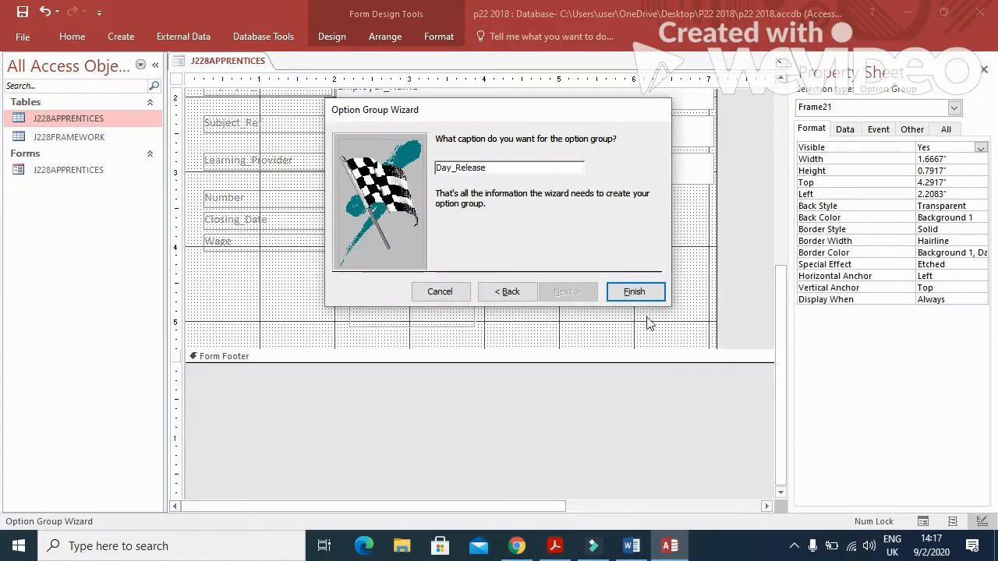
{"action": "left_click", "coordinate": [637, 291]}
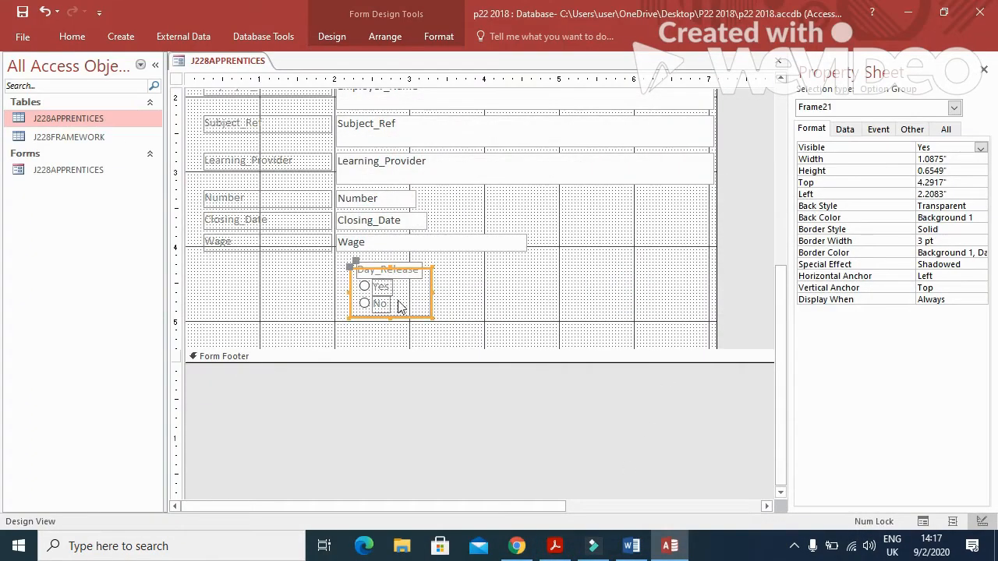
Apply the Number box's 0.2292" height to the six wide text boxes Vacancy through Learning_Provider.
{"action": "scroll", "coordinate": [548, 312], "scroll_direction": "up", "scroll_amount": 5}
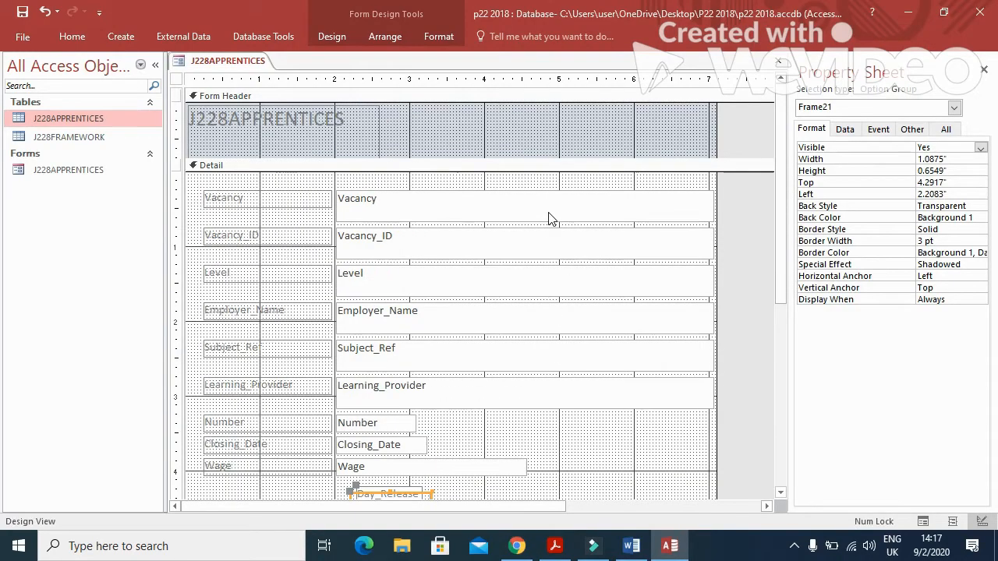
{"action": "left_click_drag", "start_coordinate": [594, 421], "coordinate": [612, 209]}
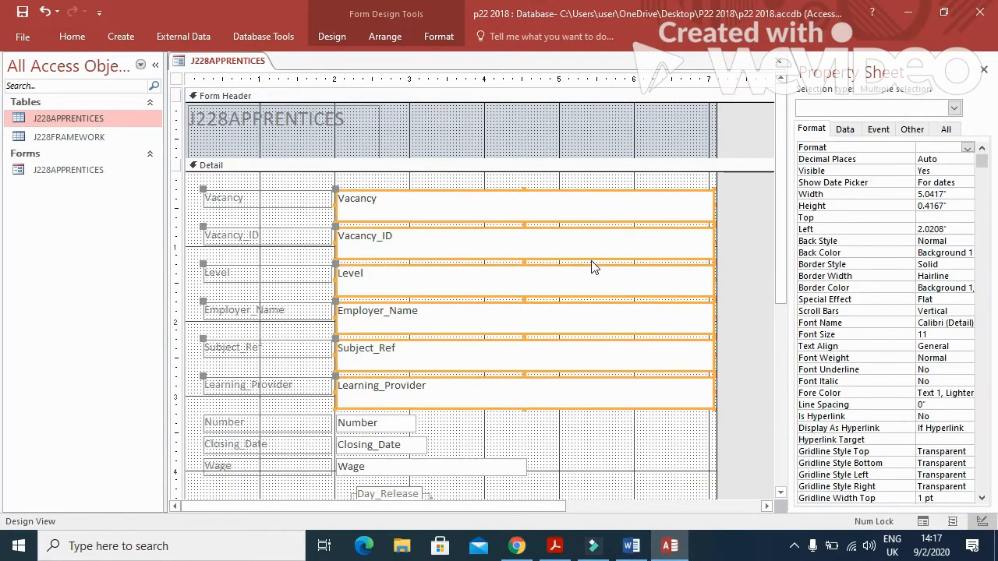
{"action": "key", "text": "Up"}
{"action": "key", "text": "Up"}
{"action": "key", "text": "Up"}
{"action": "key", "text": "Up"}
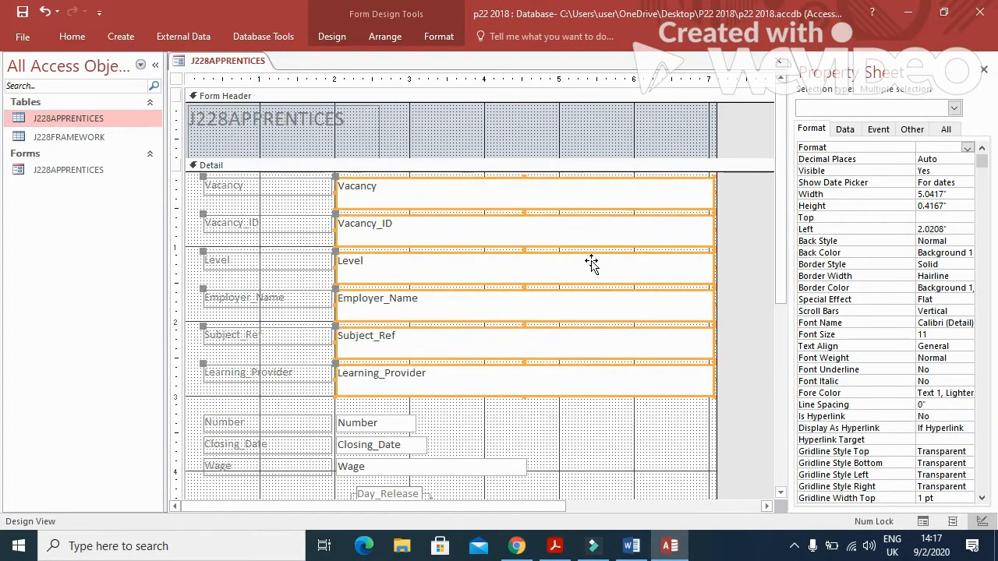
{"action": "left_click", "coordinate": [544, 425]}
{"action": "left_click", "coordinate": [400, 424]}
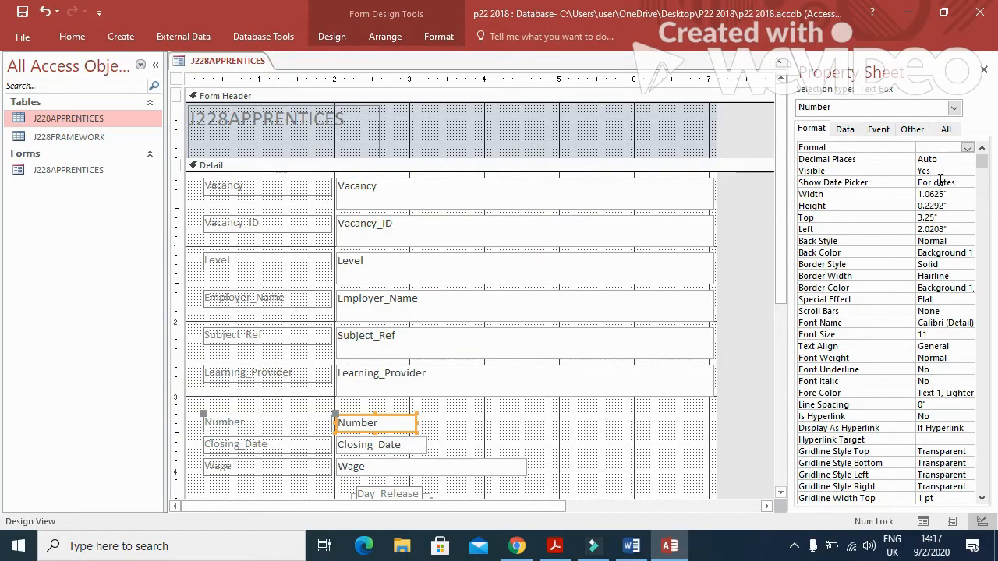
{"action": "left_click", "coordinate": [955, 205]}
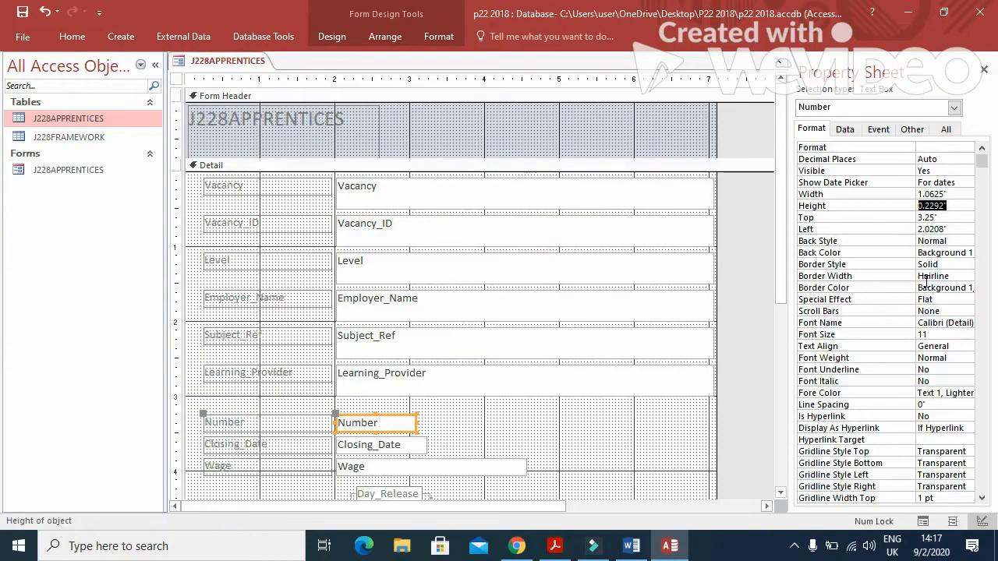
{"action": "left_click", "coordinate": [661, 398]}
{"action": "left_click_drag", "start_coordinate": [668, 418], "coordinate": [697, 180]}
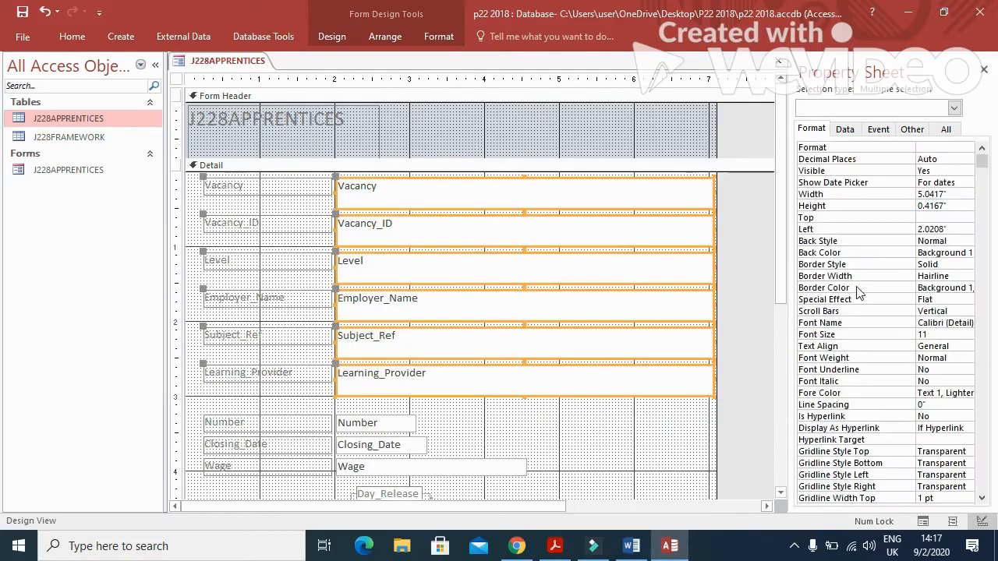
{"action": "left_click", "coordinate": [944, 205]}
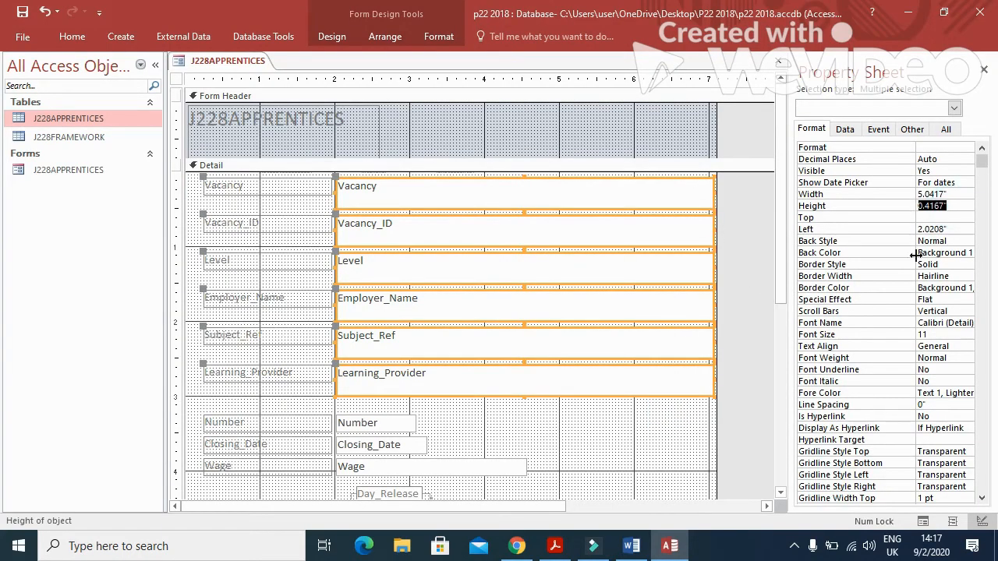
{"action": "type", "text": "0.2292"}
{"action": "key", "text": "Return"}
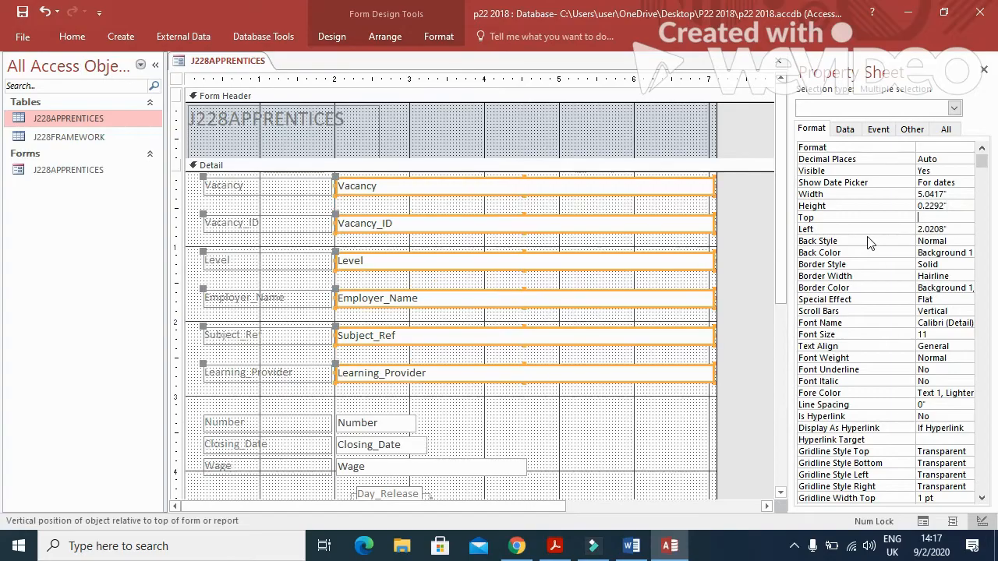
Nudge Vacancy_ID, Level and Employer_Name upward to close the gaps between them.
{"action": "left_click", "coordinate": [594, 410]}
{"action": "left_click", "coordinate": [608, 223]}
{"action": "key", "text": "Up"}
{"action": "key", "text": "Up"}
{"action": "key", "text": "Up"}
{"action": "key", "text": "Up"}
{"action": "key", "text": "Up"}
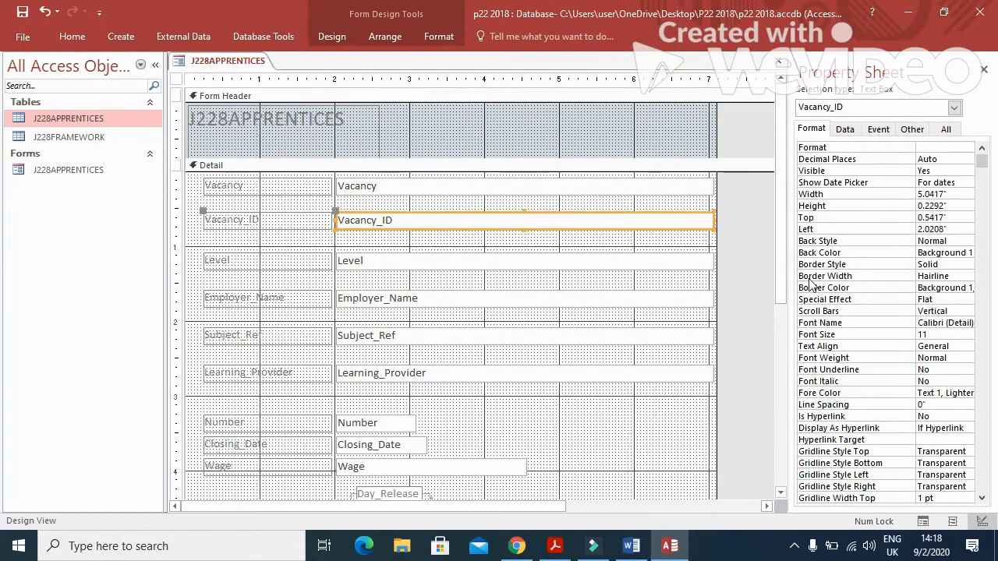
{"action": "left_click", "coordinate": [662, 265]}
{"action": "key", "text": "Up"}
{"action": "key", "text": "Up"}
{"action": "key", "text": "Up"}
{"action": "key", "text": "Up"}
{"action": "key", "text": "Up"}
{"action": "key", "text": "Up"}
{"action": "key", "text": "Up"}
{"action": "key", "text": "Up"}
{"action": "key", "text": "Up"}
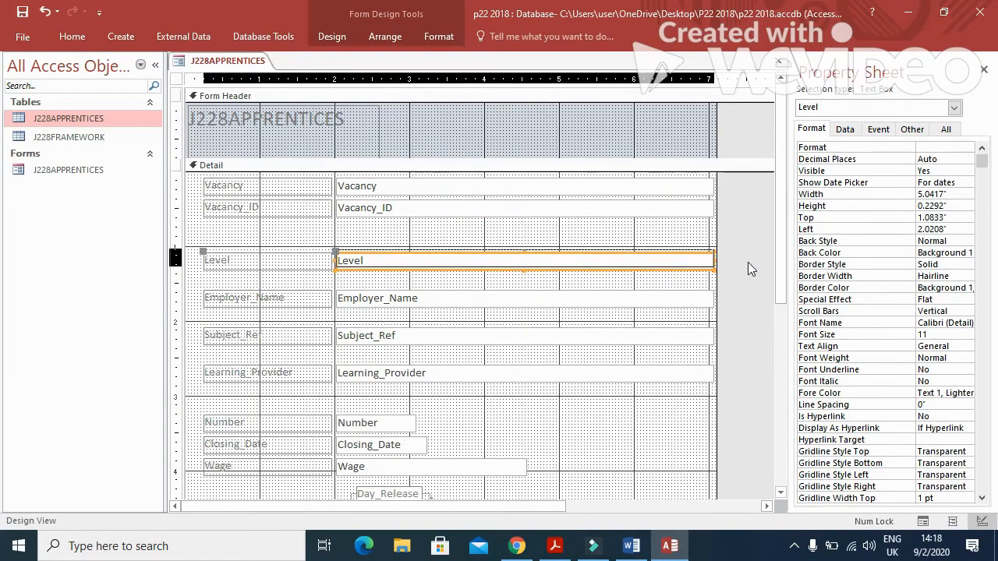
{"action": "key", "text": "Up"}
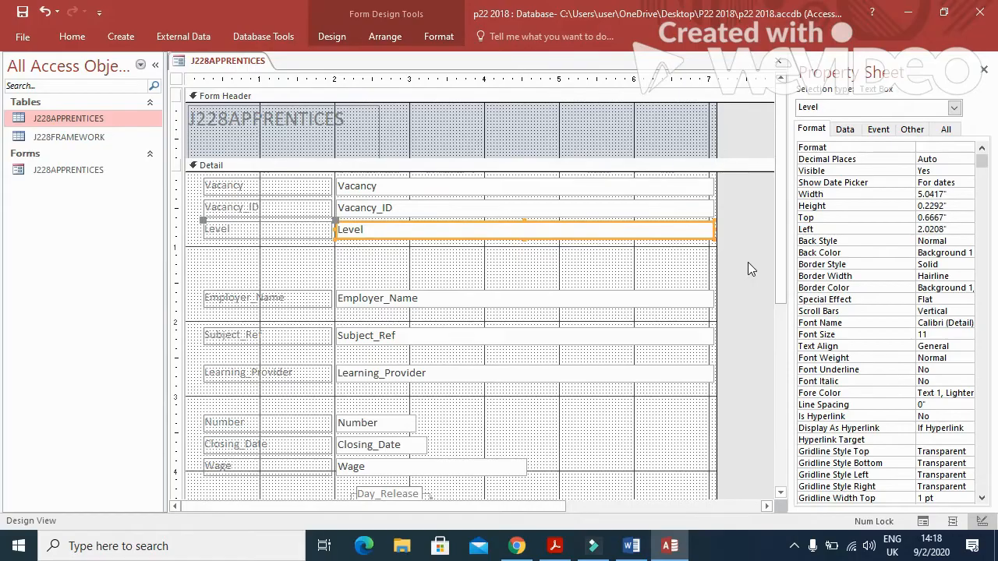
{"action": "left_click", "coordinate": [651, 300]}
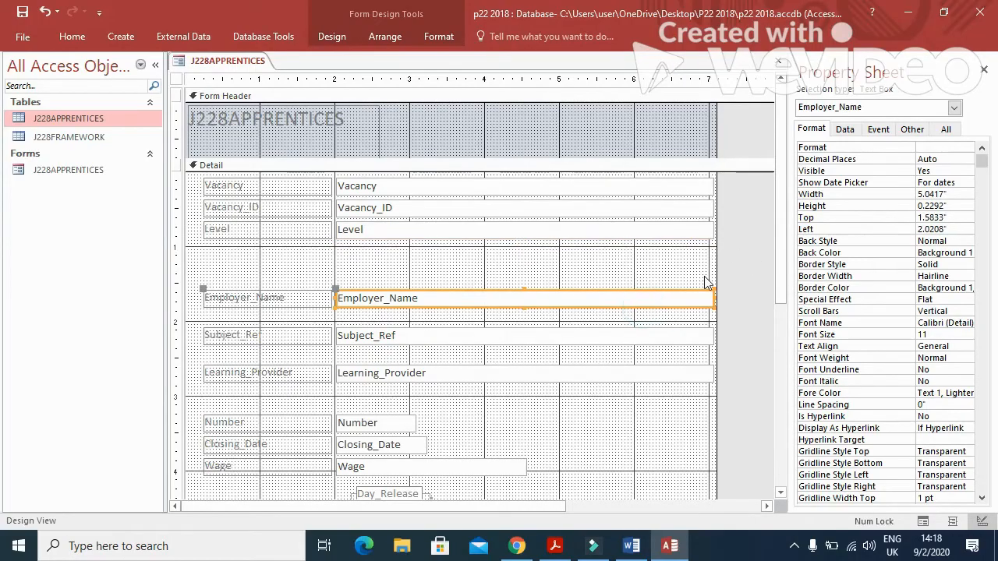
{"action": "key", "text": "Up"}
{"action": "key", "text": "Up"}
{"action": "key", "text": "Up"}
{"action": "key", "text": "Up"}
{"action": "key", "text": "Up"}
{"action": "key", "text": "Up"}
{"action": "key", "text": "Up"}
{"action": "key", "text": "Up"}
{"action": "key", "text": "Up"}
{"action": "key", "text": "Up"}
{"action": "key", "text": "Up"}
{"action": "key", "text": "Up"}
{"action": "key", "text": "Up"}
{"action": "key", "text": "Up"}
{"action": "key", "text": "Up"}
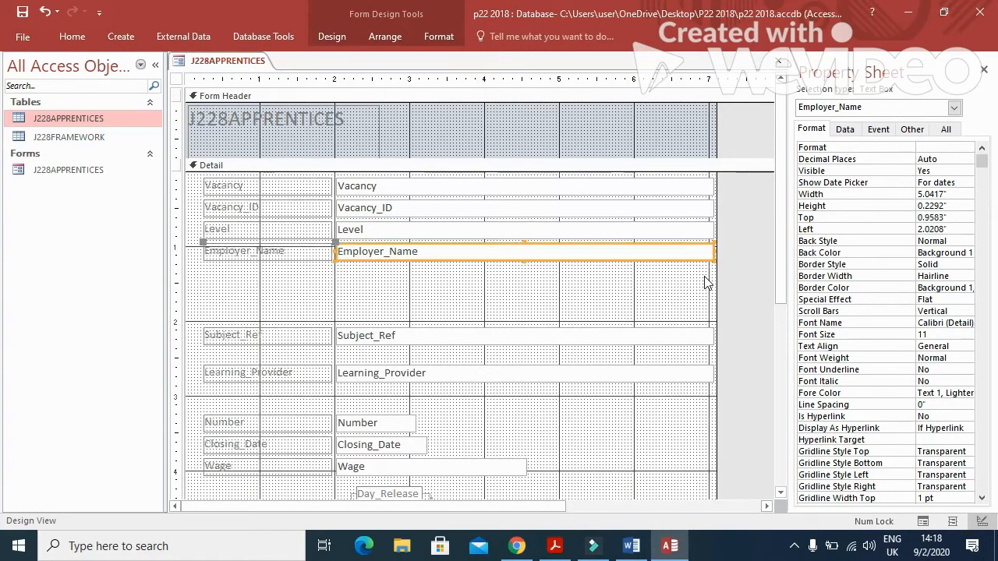
Move Subject_Ref and Learning_Provider up beneath Employer_Name, then select the Number-to-Day_Release controls.
{"action": "left_click", "coordinate": [526, 336]}
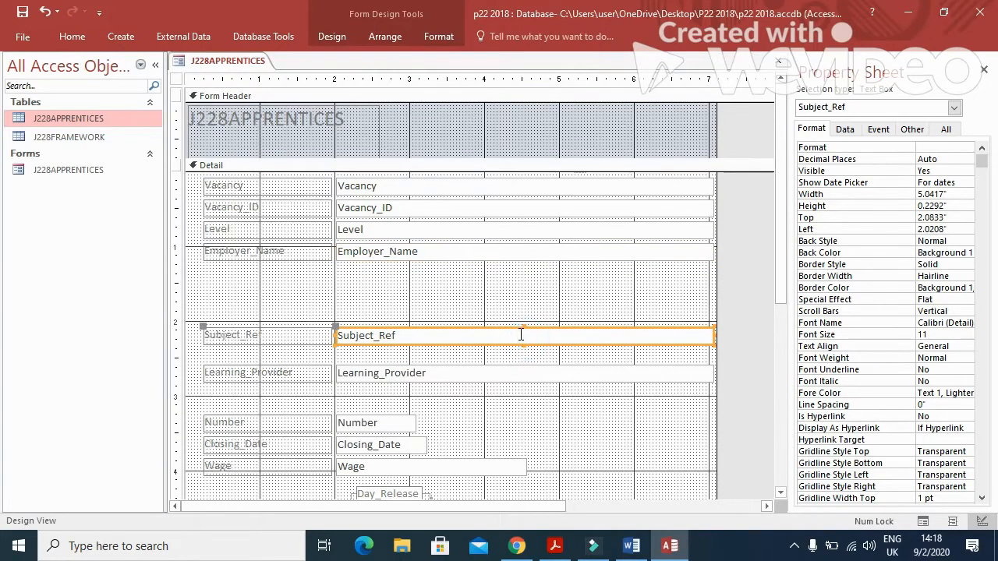
{"action": "key", "text": "Up"}
{"action": "key", "text": "Up"}
{"action": "key", "text": "Up"}
{"action": "key", "text": "Up"}
{"action": "key", "text": "Up"}
{"action": "key", "text": "Up"}
{"action": "key", "text": "Up"}
{"action": "key", "text": "Up"}
{"action": "key", "text": "Up"}
{"action": "key", "text": "Up"}
{"action": "key", "text": "Up"}
{"action": "key", "text": "Up"}
{"action": "key", "text": "Up"}
{"action": "key", "text": "Up"}
{"action": "key", "text": "Up"}
{"action": "key", "text": "Up"}
{"action": "key", "text": "Up"}
{"action": "key", "text": "Up"}
{"action": "key", "text": "Up"}
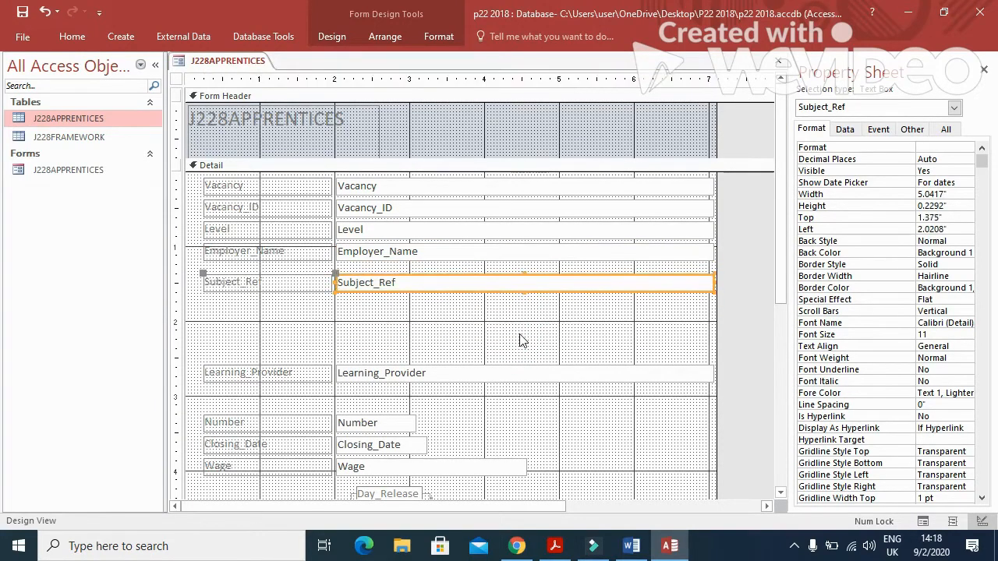
{"action": "key", "text": "Up"}
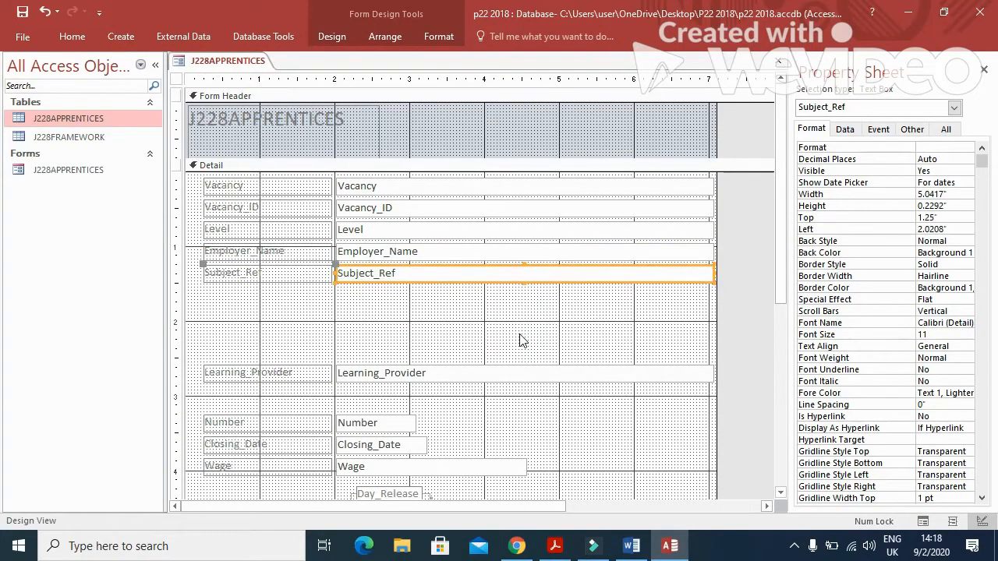
{"action": "left_click", "coordinate": [491, 372]}
{"action": "key", "text": "Up"}
{"action": "key", "text": "Up"}
{"action": "key", "text": "Up"}
{"action": "key", "text": "Up"}
{"action": "key", "text": "Up"}
{"action": "key", "text": "Up"}
{"action": "key", "text": "Up"}
{"action": "key", "text": "Up"}
{"action": "key", "text": "Up"}
{"action": "key", "text": "Up"}
{"action": "key", "text": "Up"}
{"action": "key", "text": "Up"}
{"action": "key", "text": "Up"}
{"action": "key", "text": "Up"}
{"action": "key", "text": "Up"}
{"action": "key", "text": "Up"}
{"action": "key", "text": "Up"}
{"action": "key", "text": "Up"}
{"action": "key", "text": "Up"}
{"action": "key", "text": "Up"}
{"action": "key", "text": "Down"}
{"action": "key", "text": "Down"}
{"action": "key", "text": "Down"}
{"action": "key", "text": "Down"}
{"action": "key", "text": "Down"}
{"action": "key", "text": "Down"}
{"action": "key", "text": "Up"}
{"action": "scroll", "coordinate": [518, 417], "scroll_direction": "down", "scroll_amount": 3}
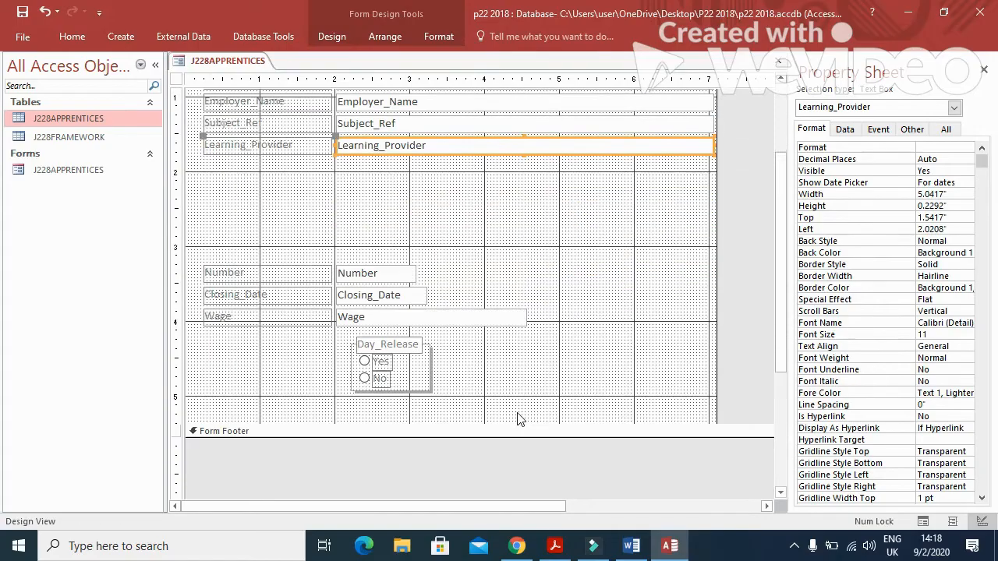
{"action": "left_click_drag", "start_coordinate": [479, 345], "coordinate": [383, 267]}
Move the four lower controls up to sit under Learning_Provider.
{"action": "key", "text": "Up"}
{"action": "key", "text": "Up"}
{"action": "key", "text": "Up"}
{"action": "key", "text": "Up"}
{"action": "key", "text": "Up"}
{"action": "key", "text": "Up"}
{"action": "key", "text": "Up"}
{"action": "key", "text": "Up"}
{"action": "key", "text": "Up"}
{"action": "key", "text": "Up"}
{"action": "key", "text": "Up"}
{"action": "key", "text": "Up"}
{"action": "key", "text": "Up"}
{"action": "key", "text": "Up"}
{"action": "key", "text": "Up"}
{"action": "key", "text": "Up"}
{"action": "key", "text": "Up"}
{"action": "key", "text": "Up"}
{"action": "key", "text": "Up"}
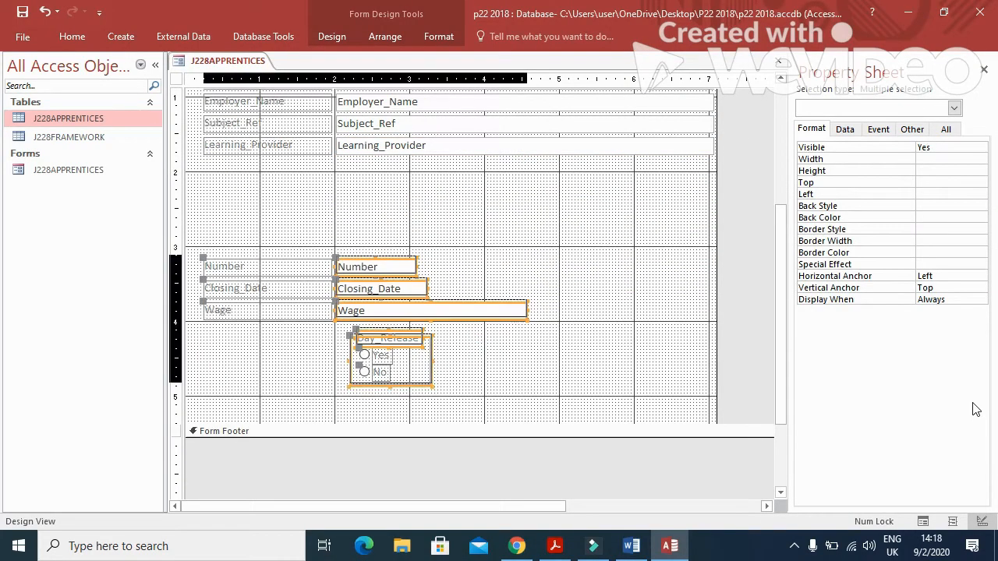
{"action": "key", "text": "Up"}
{"action": "key", "text": "Up"}
{"action": "key", "text": "Up"}
{"action": "key", "text": "Up"}
{"action": "key", "text": "Up"}
{"action": "key", "text": "Up"}
{"action": "key", "text": "Up"}
{"action": "key", "text": "Up"}
{"action": "key", "text": "Up"}
{"action": "key", "text": "Up"}
{"action": "key", "text": "Up"}
{"action": "key", "text": "Up"}
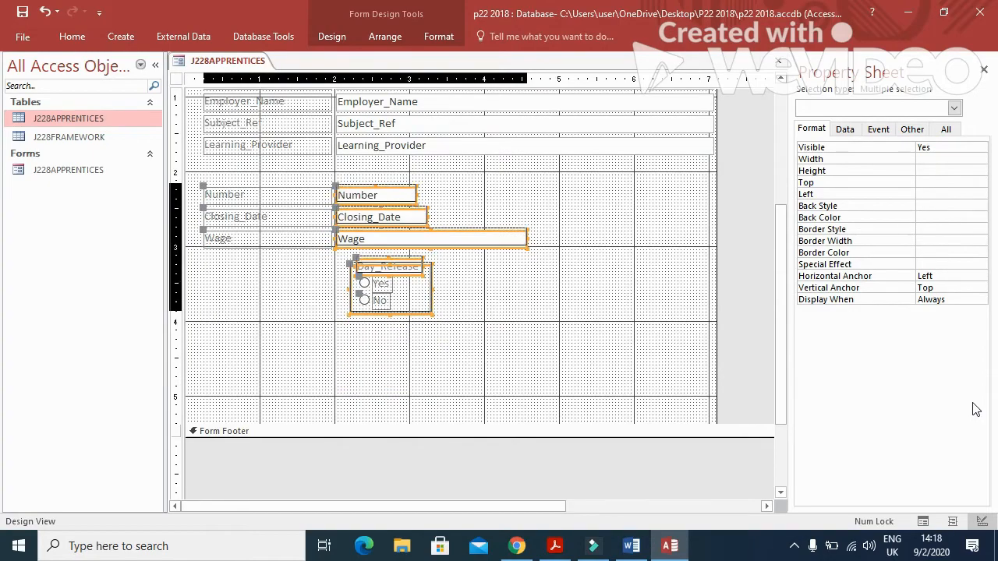
{"action": "key", "text": "Up"}
{"action": "key", "text": "Up"}
{"action": "key", "text": "Up"}
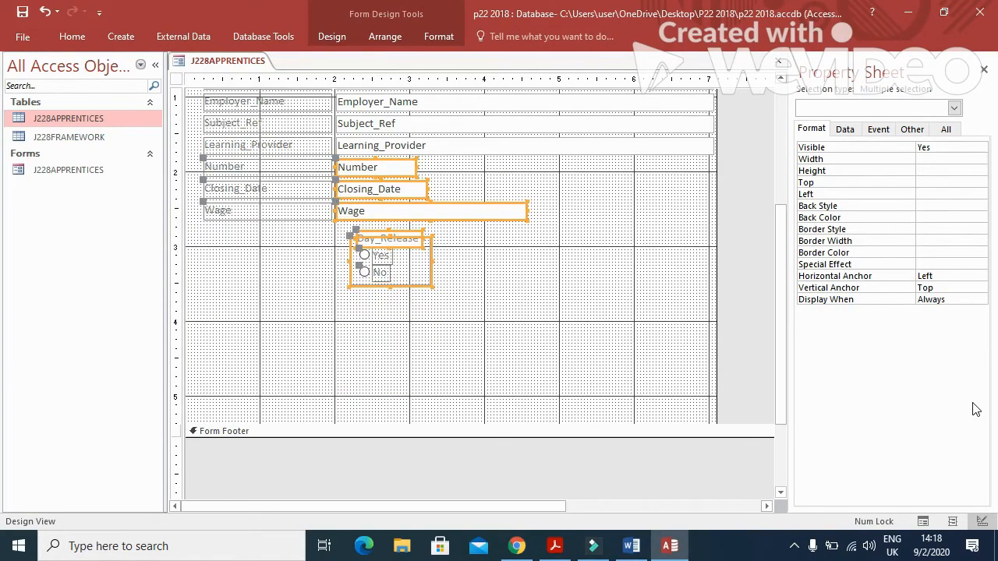
{"action": "left_click", "coordinate": [474, 274]}
{"action": "left_click", "coordinate": [394, 273]}
{"action": "left_click", "coordinate": [418, 274]}
Enlarge the Yes/No option group frame and lower its top edge.
{"action": "left_click", "coordinate": [407, 236]}
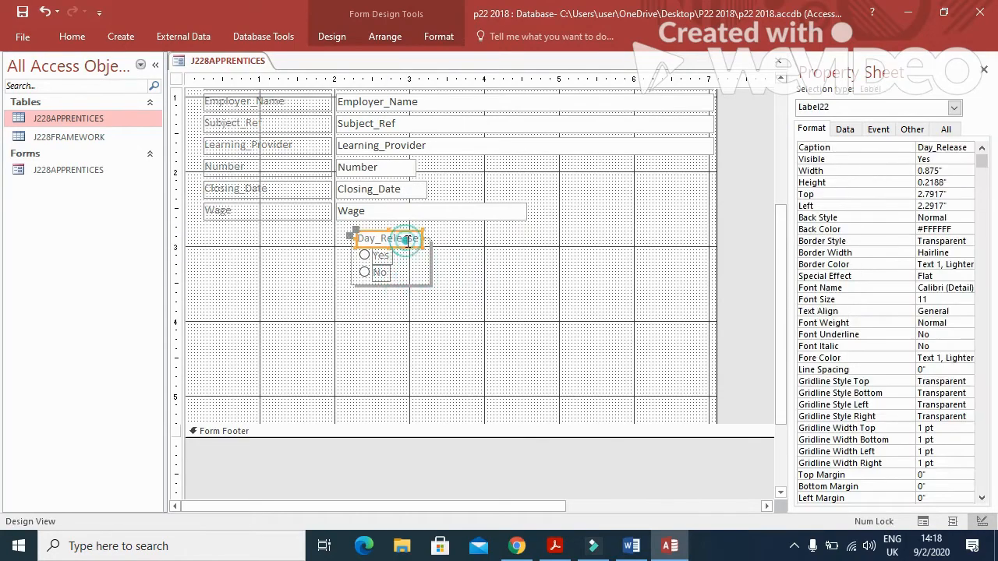
{"action": "left_click", "coordinate": [420, 283]}
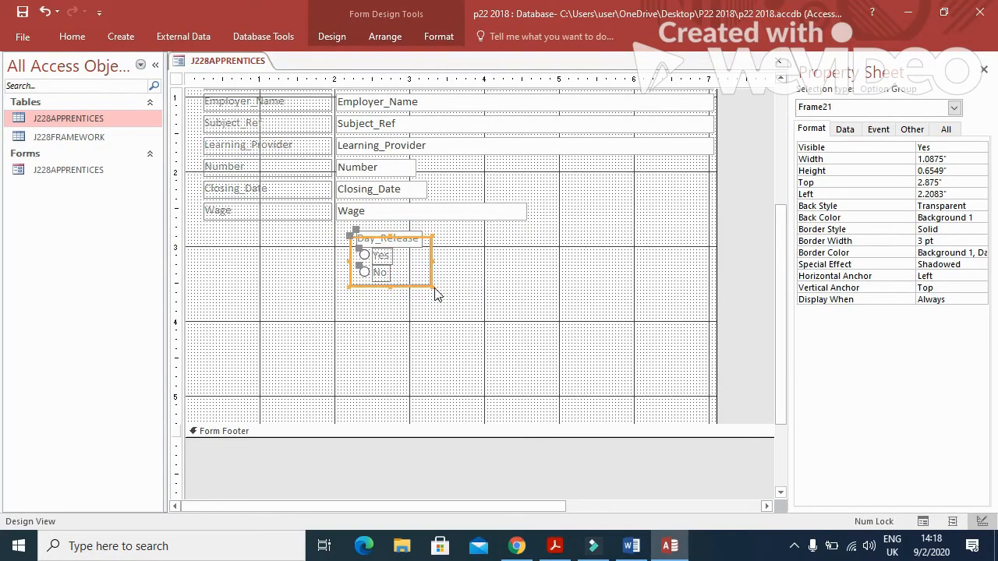
{"action": "left_click_drag", "start_coordinate": [431, 284], "coordinate": [435, 289]}
{"action": "left_click_drag", "start_coordinate": [464, 322], "coordinate": [469, 330]}
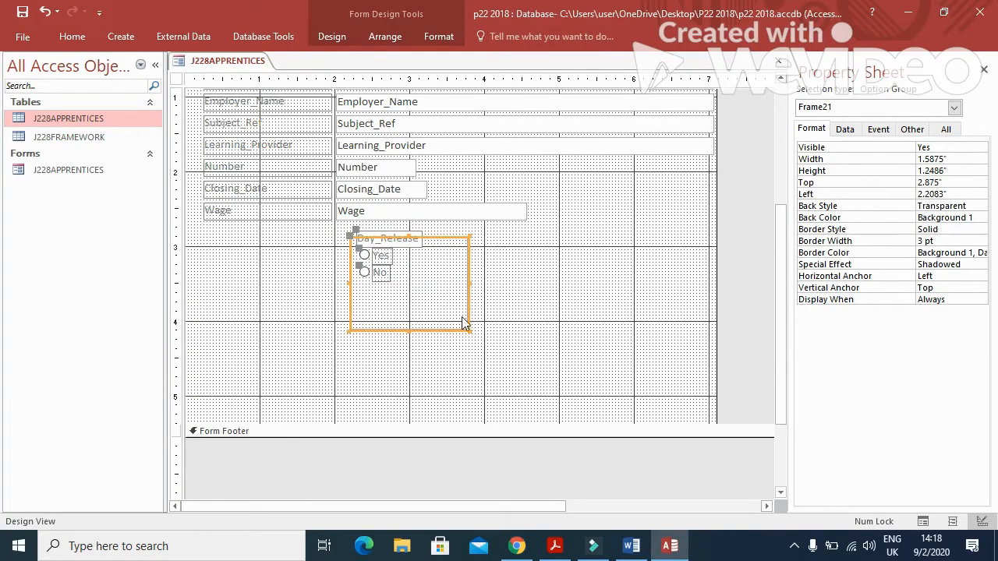
{"action": "left_click_drag", "start_coordinate": [407, 236], "coordinate": [408, 247]}
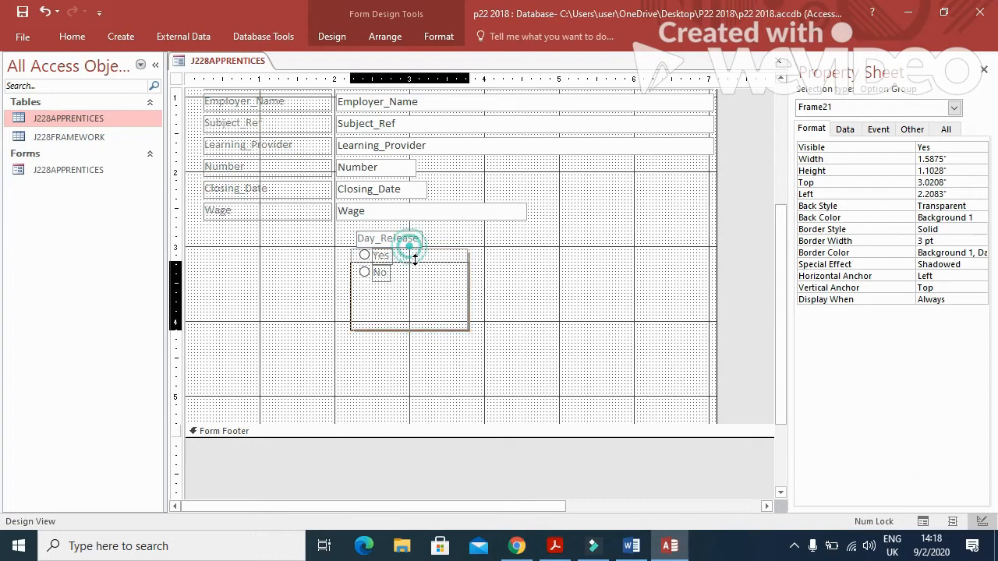
Line up the Day_Release label with the other labels in the label column.
{"action": "left_click", "coordinate": [401, 238]}
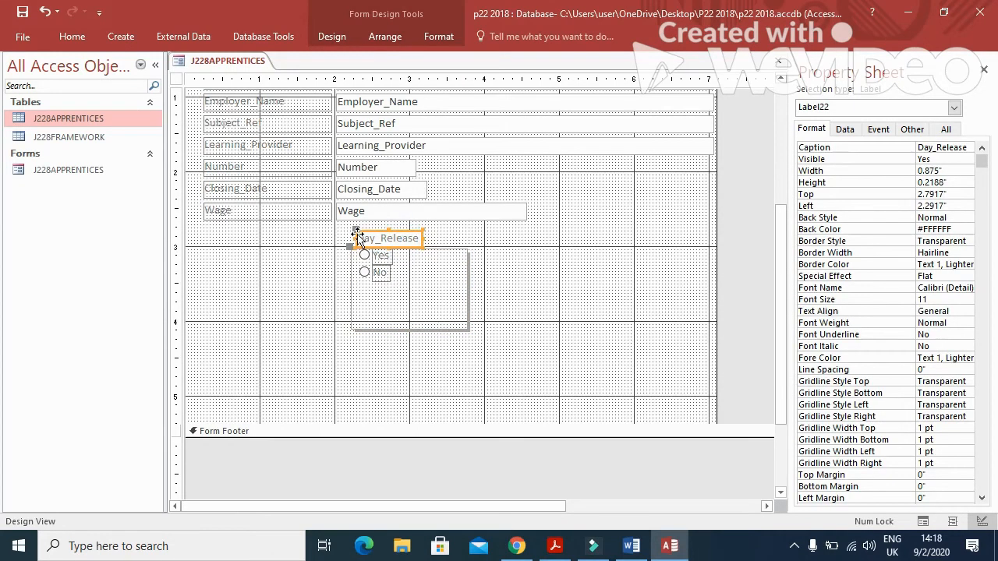
{"action": "left_click_drag", "start_coordinate": [356, 237], "coordinate": [199, 237]}
{"action": "left_click_drag", "start_coordinate": [423, 237], "coordinate": [332, 238]}
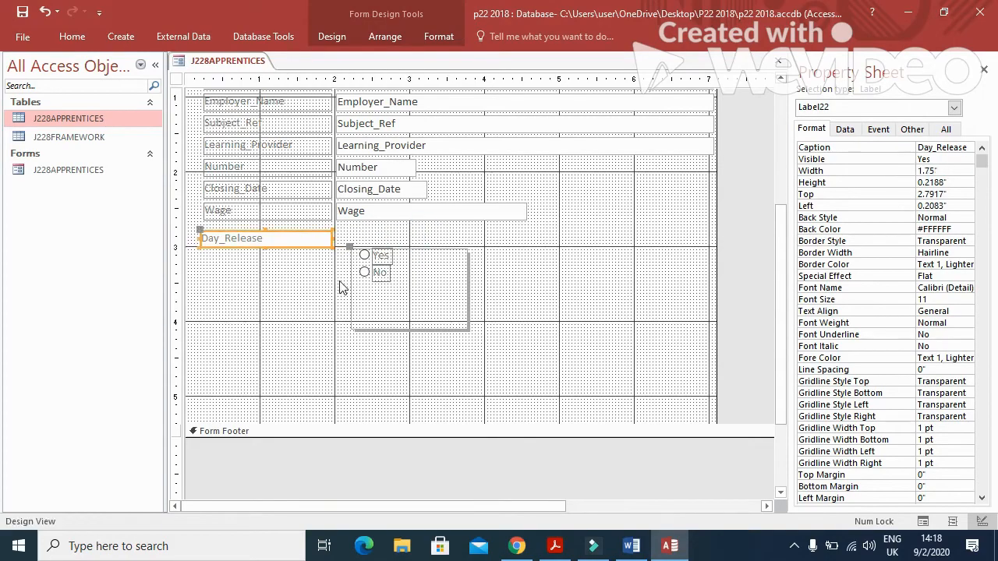
{"action": "left_click", "coordinate": [403, 275]}
Tighten the option group frame's top, bottom and right edges around the Yes/No buttons.
{"action": "left_click", "coordinate": [467, 304]}
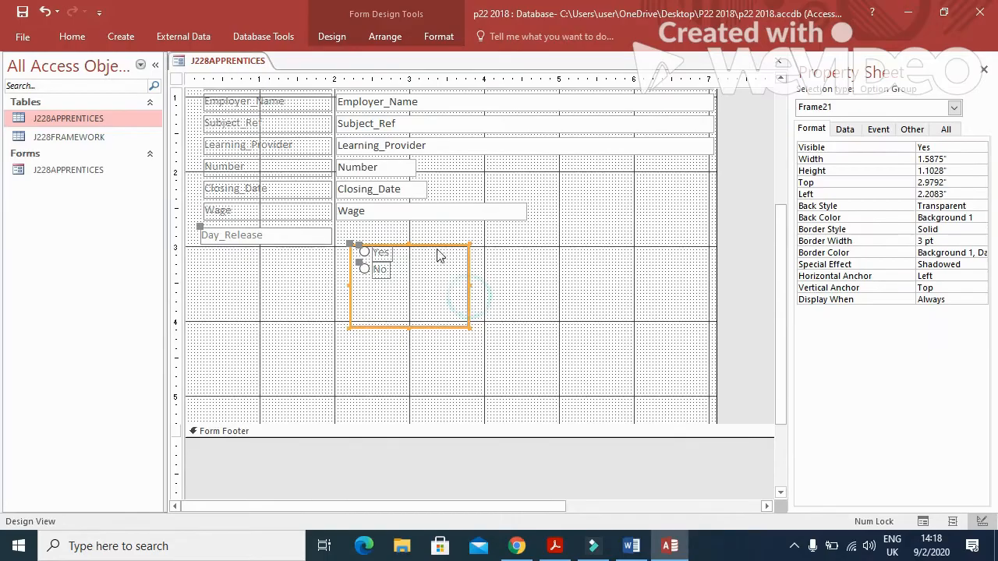
{"action": "left_click_drag", "start_coordinate": [410, 244], "coordinate": [407, 226]}
{"action": "left_click_drag", "start_coordinate": [409, 326], "coordinate": [407, 284]}
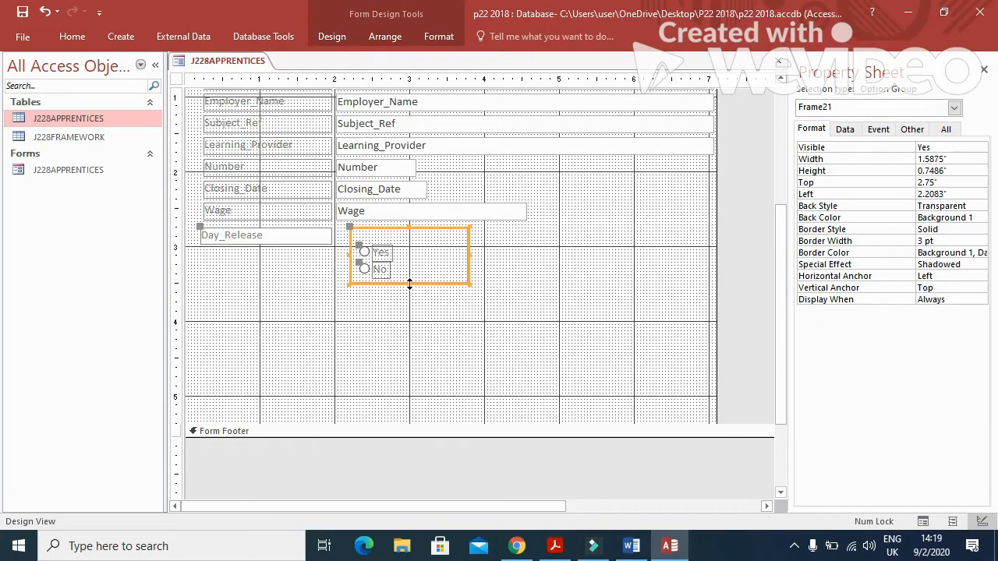
{"action": "left_click_drag", "start_coordinate": [469, 254], "coordinate": [407, 260]}
{"action": "left_click", "coordinate": [468, 309]}
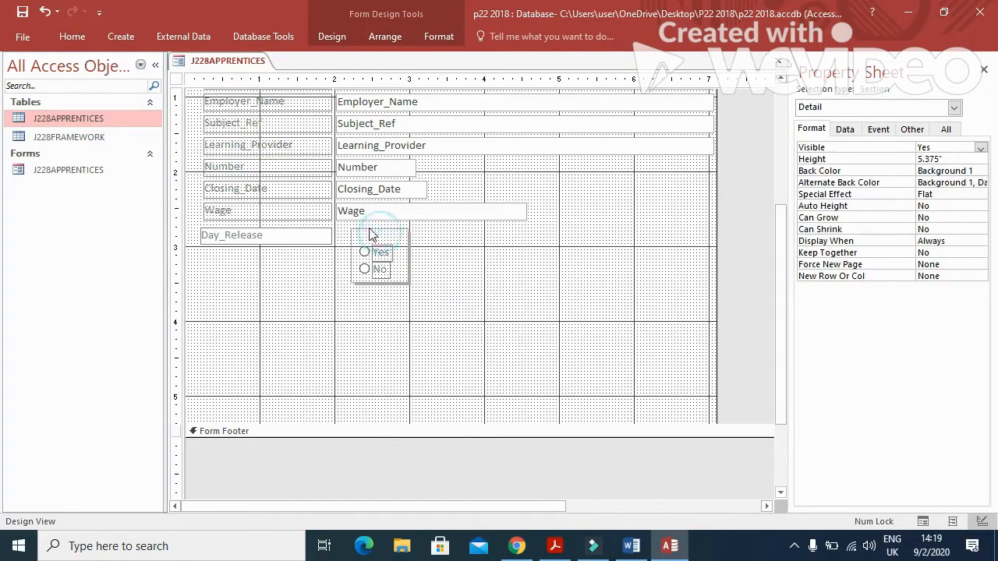
Adjust the option group's left and right sides to 0.9625" wide, then check the form requirements.
{"action": "left_click", "coordinate": [349, 250]}
{"action": "left_click_drag", "start_coordinate": [348, 255], "coordinate": [338, 254]}
{"action": "left_click_drag", "start_coordinate": [409, 255], "coordinate": [397, 255]}
{"action": "left_click", "coordinate": [527, 272]}
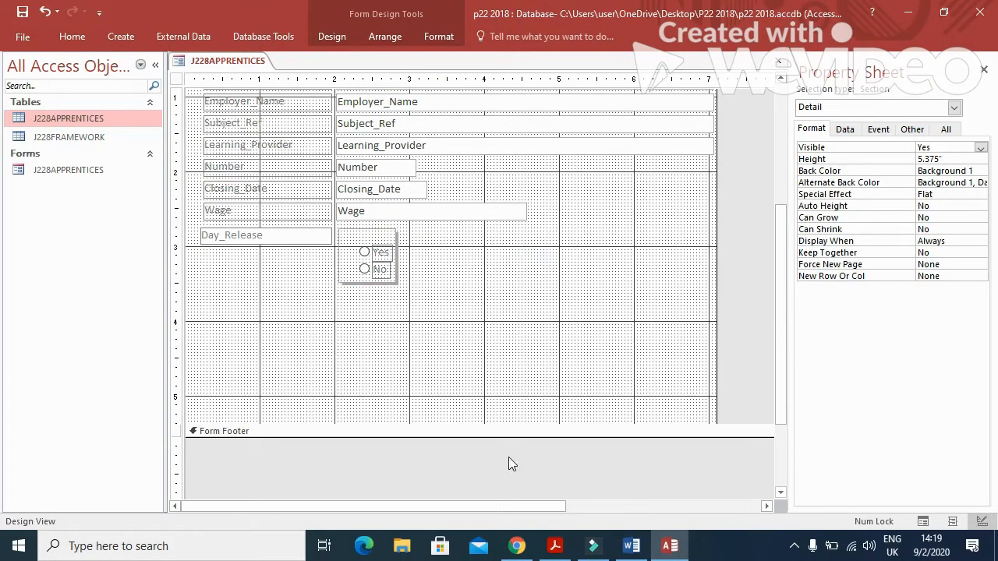
{"action": "left_click", "coordinate": [555, 546]}
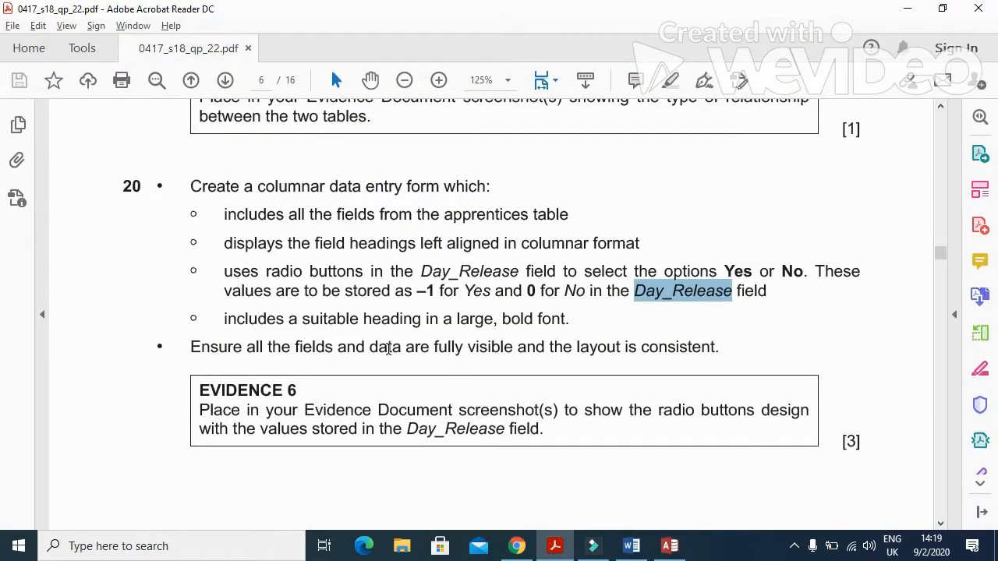
{"action": "left_click", "coordinate": [558, 550]}
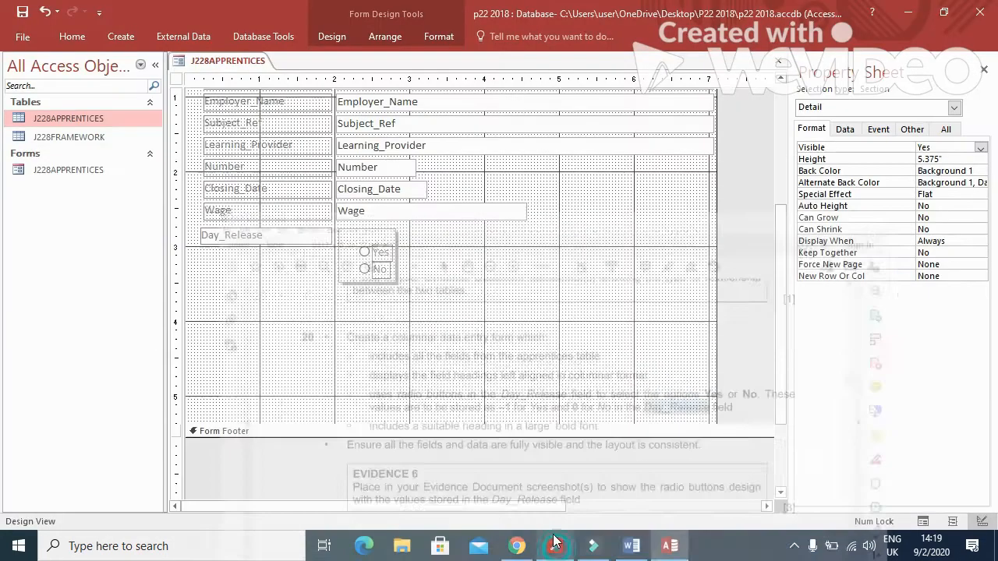
{"action": "scroll", "coordinate": [523, 450], "scroll_direction": "up", "scroll_amount": 3}
Edit the form heading text to read 'APPRENTICEShip Vacancy'.
{"action": "left_click", "coordinate": [327, 138]}
{"action": "left_click_drag", "start_coordinate": [356, 122], "coordinate": [189, 119]}
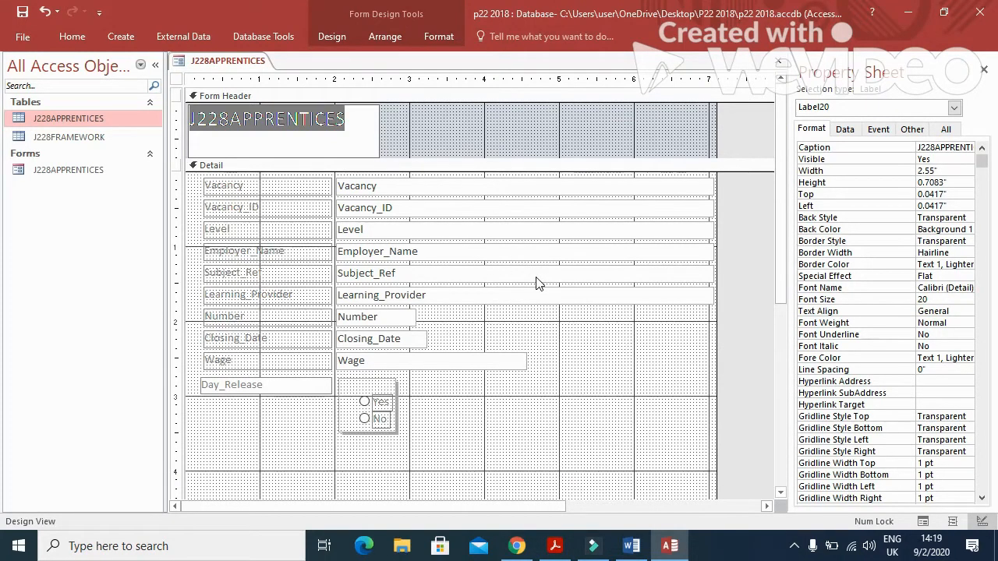
{"action": "left_click", "coordinate": [230, 121]}
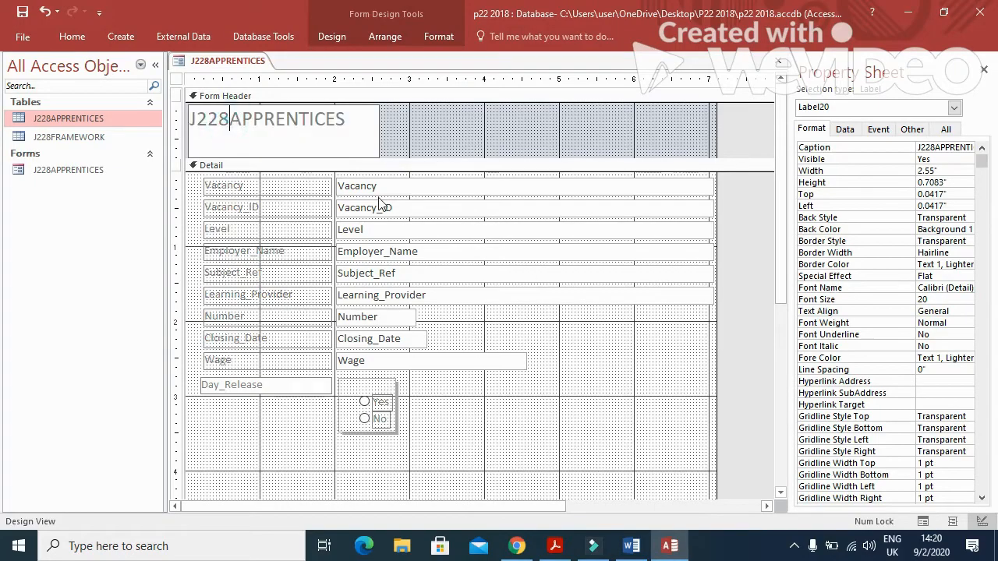
{"action": "key", "text": "BackSpace"}
{"action": "key", "text": "BackSpace"}
{"action": "key", "text": "BackSpace"}
{"action": "key", "text": "BackSpace"}
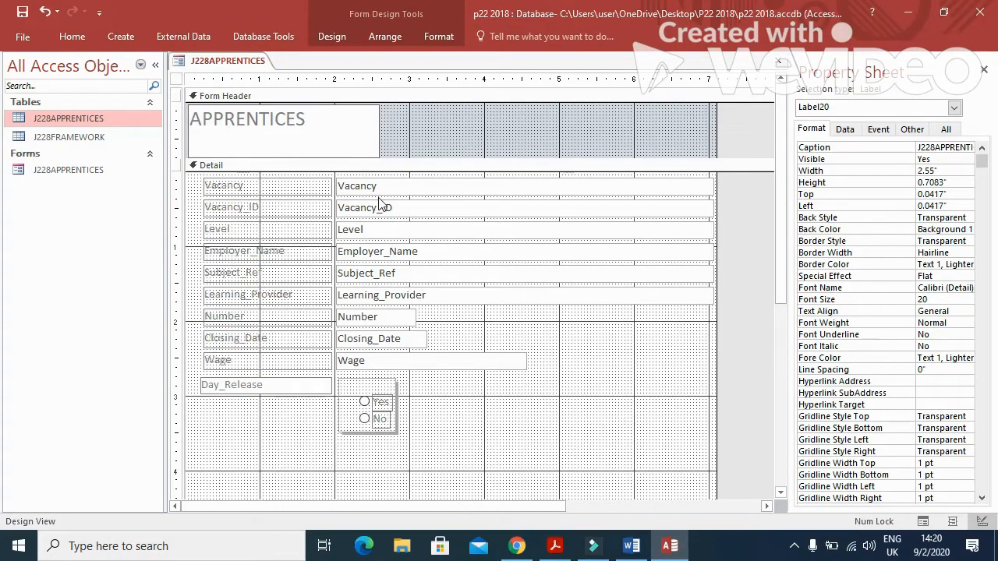
{"action": "key", "text": "Right"}
{"action": "key", "text": "Right"}
{"action": "key", "text": "Right"}
{"action": "key", "text": "Right"}
{"action": "key", "text": "Right"}
{"action": "key", "text": "Right"}
{"action": "key", "text": "Right"}
{"action": "key", "text": "Right"}
{"action": "type", "text": "hip Vacancy"}
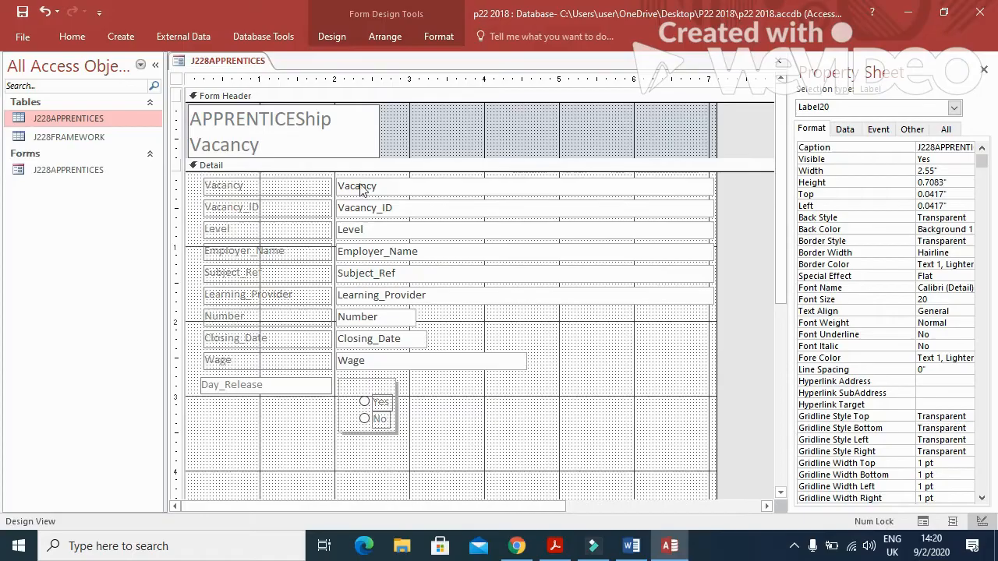
{"action": "left_click", "coordinate": [434, 134]}
{"action": "left_click", "coordinate": [380, 141]}
Widen the heading to 3.9979" so it fits on one line, and make the header section taller.
{"action": "left_click_drag", "start_coordinate": [379, 133], "coordinate": [488, 129]}
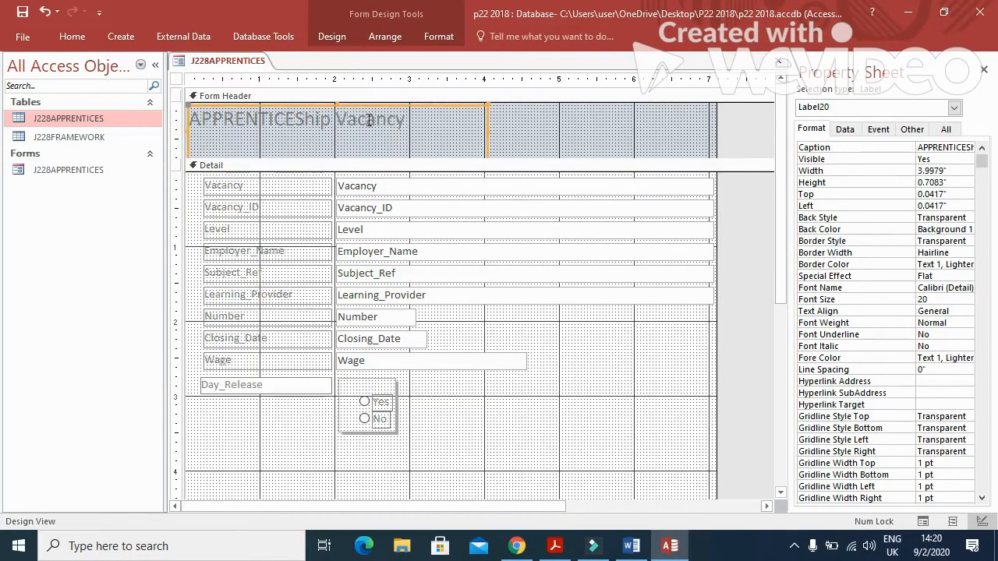
{"action": "left_click_drag", "start_coordinate": [349, 158], "coordinate": [343, 172]}
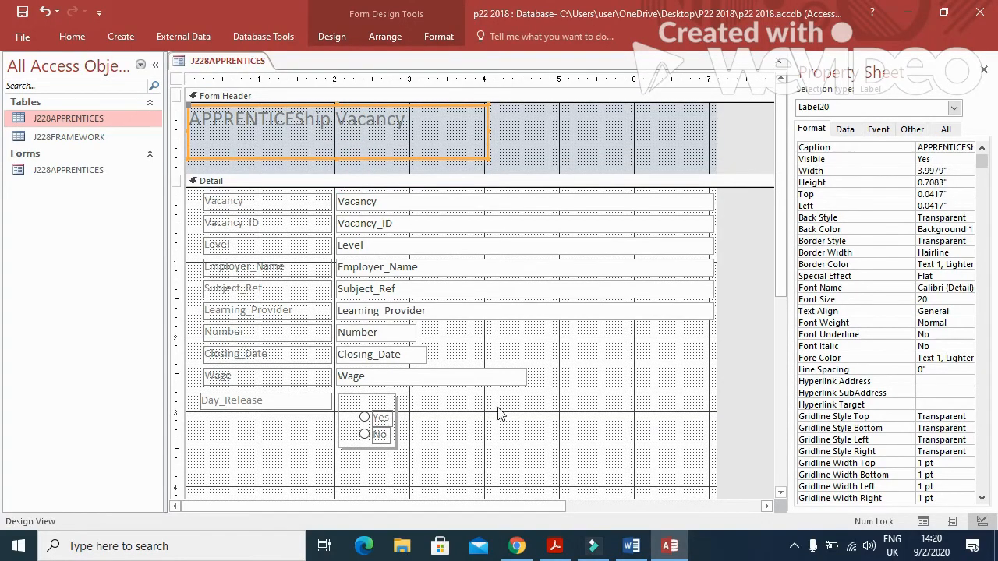
{"action": "left_click", "coordinate": [549, 545]}
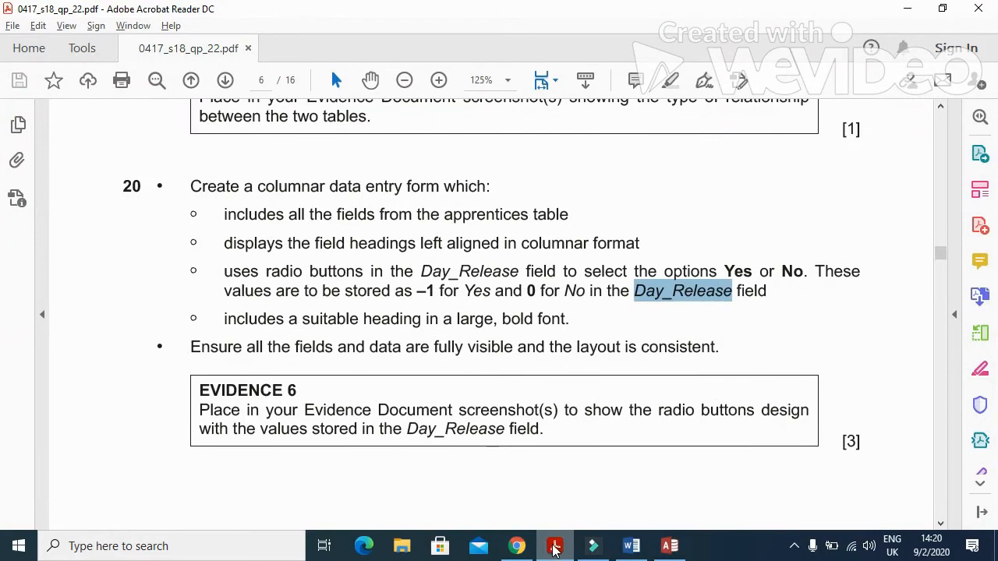
{"action": "left_click", "coordinate": [551, 546]}
{"action": "left_click", "coordinate": [407, 106]}
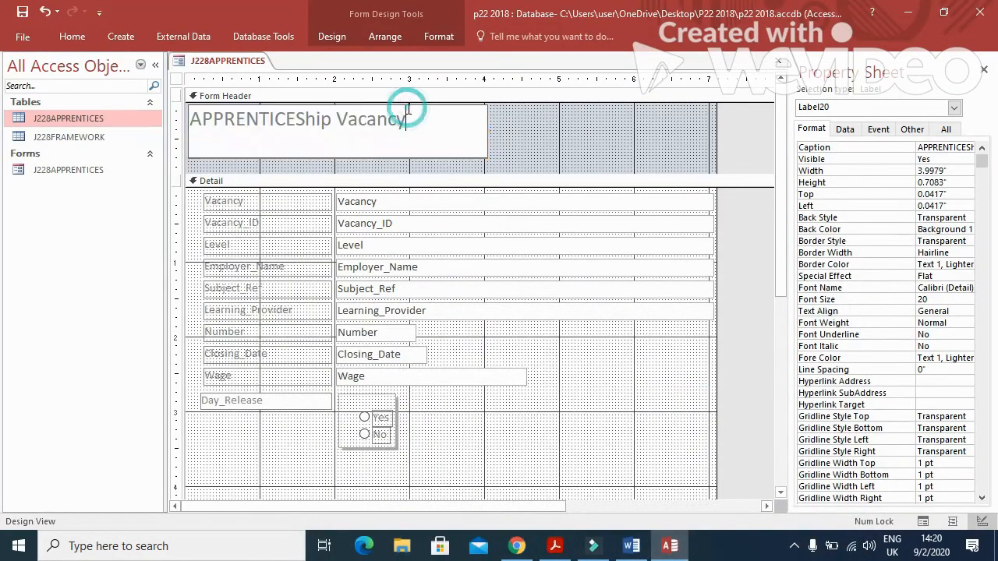
{"action": "left_click", "coordinate": [628, 131]}
{"action": "left_click", "coordinate": [473, 113]}
Format the heading as 28 pt, bold, black (Text 1).
{"action": "left_click", "coordinate": [73, 36]}
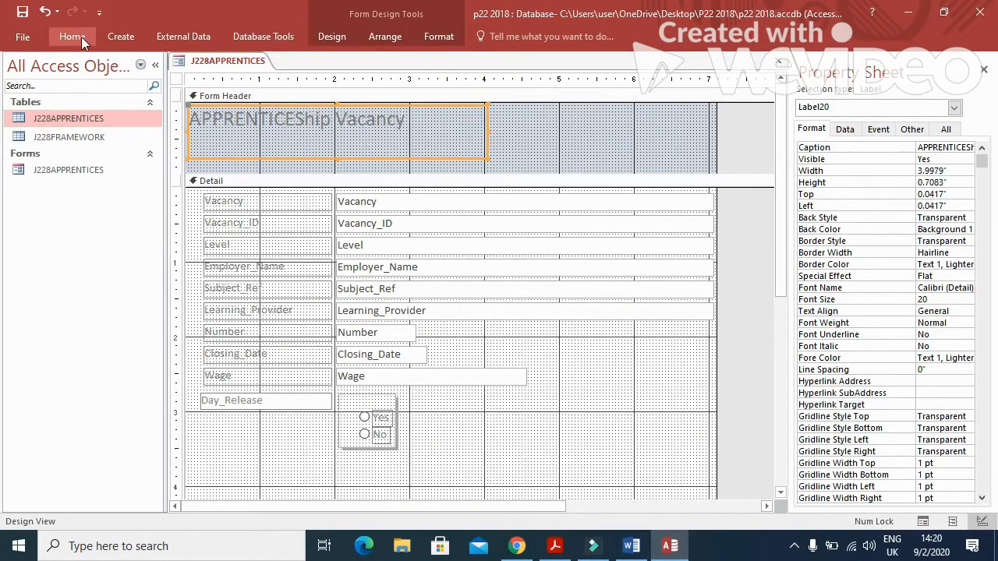
{"action": "left_click", "coordinate": [746, 65]}
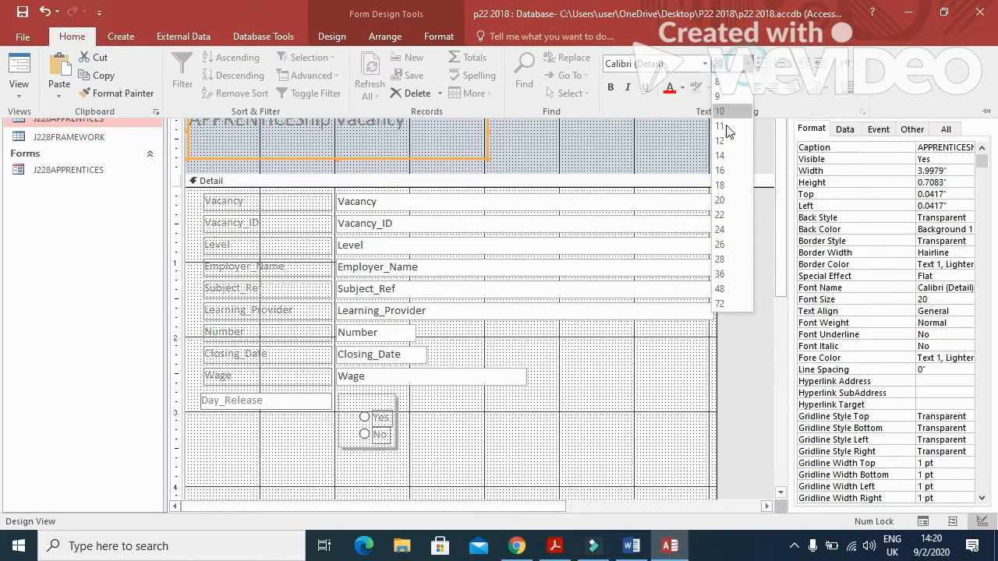
{"action": "left_click", "coordinate": [721, 258]}
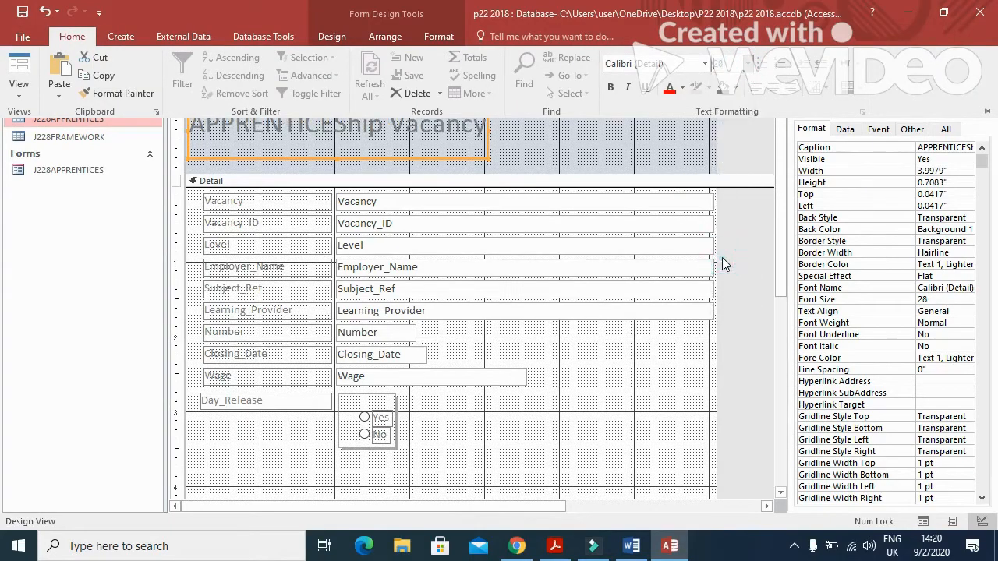
{"action": "left_click", "coordinate": [613, 87]}
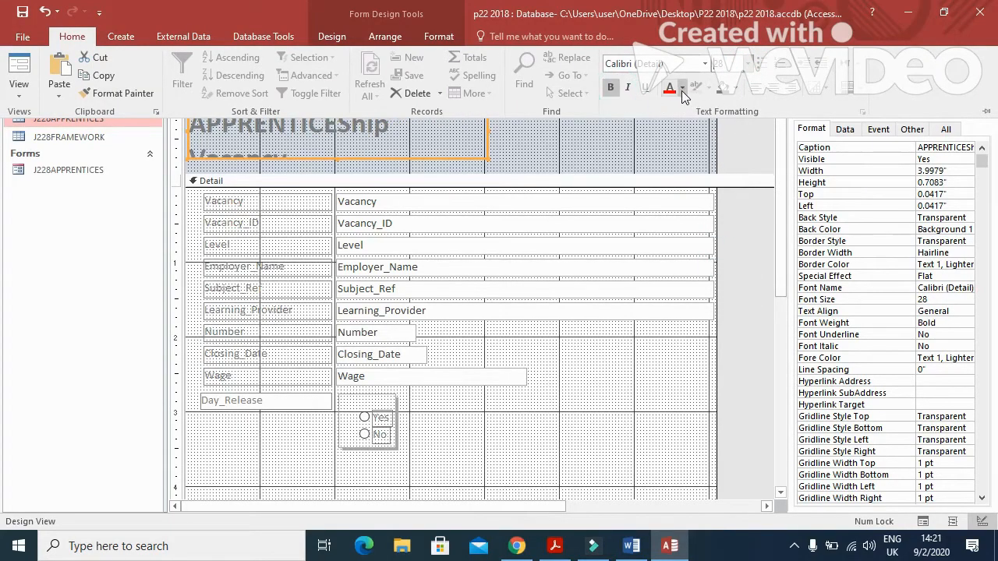
{"action": "left_click", "coordinate": [682, 87]}
{"action": "left_click", "coordinate": [682, 141]}
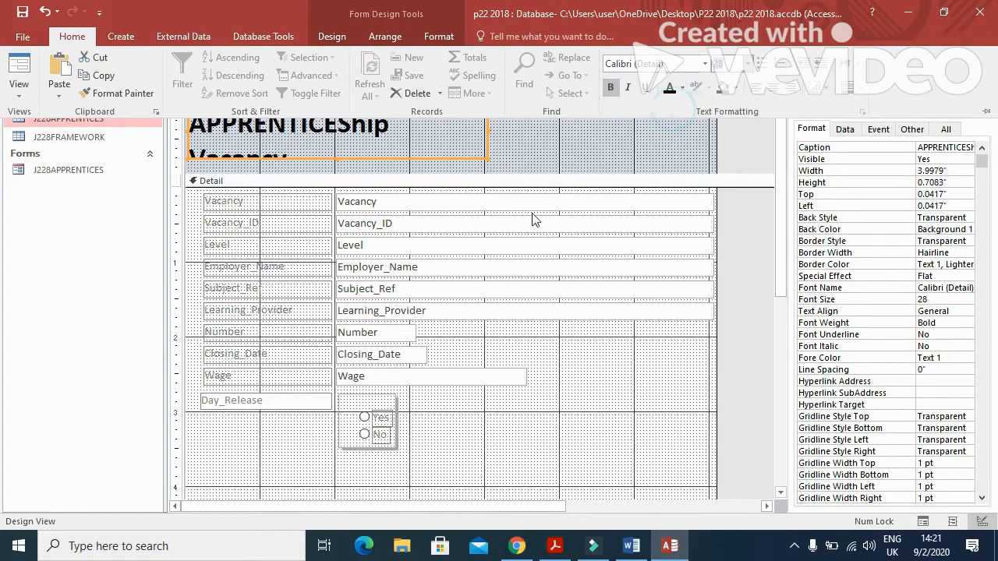
{"action": "left_click", "coordinate": [507, 138]}
Resize the heading label to 4.9563" by 0.5417" on one line, then switch to the exam paper.
{"action": "left_click_drag", "start_coordinate": [489, 137], "coordinate": [559, 135]}
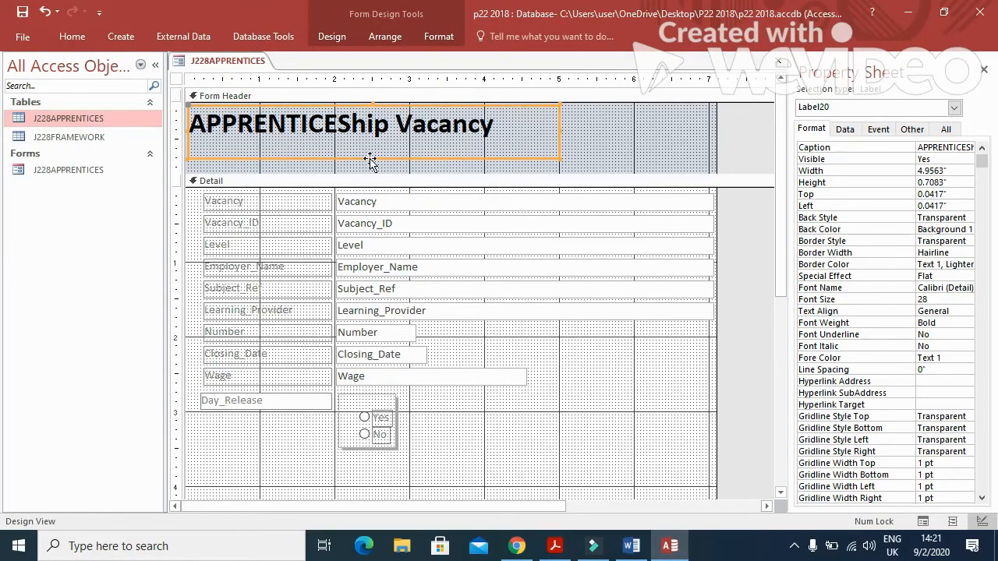
{"action": "left_click_drag", "start_coordinate": [375, 158], "coordinate": [394, 153]}
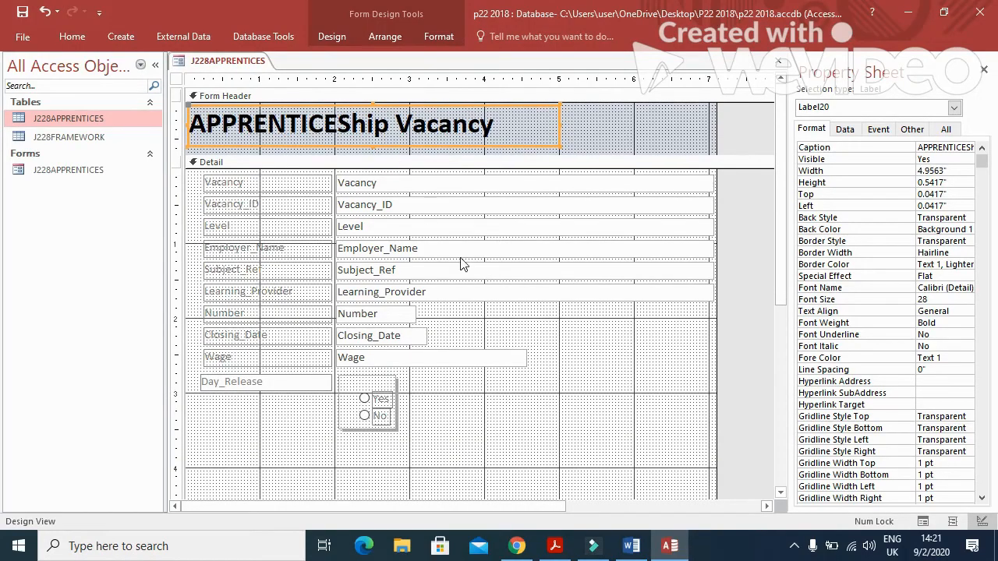
{"action": "left_click", "coordinate": [555, 546]}
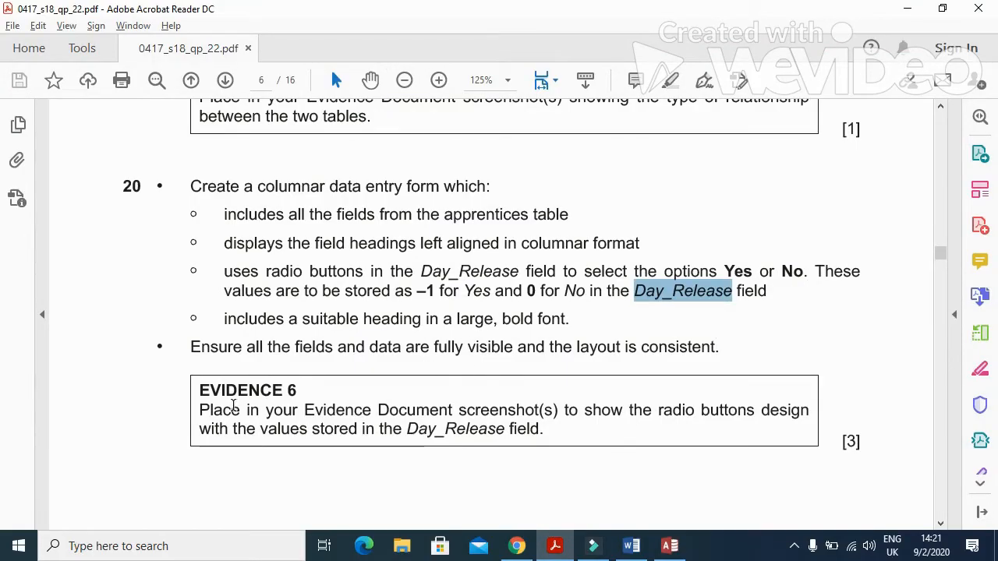
Read the EVIDENCE 6 radio-button screenshot instruction in the PDF, then return to Access.
{"action": "left_click_drag", "start_coordinate": [201, 412], "coordinate": [786, 428]}
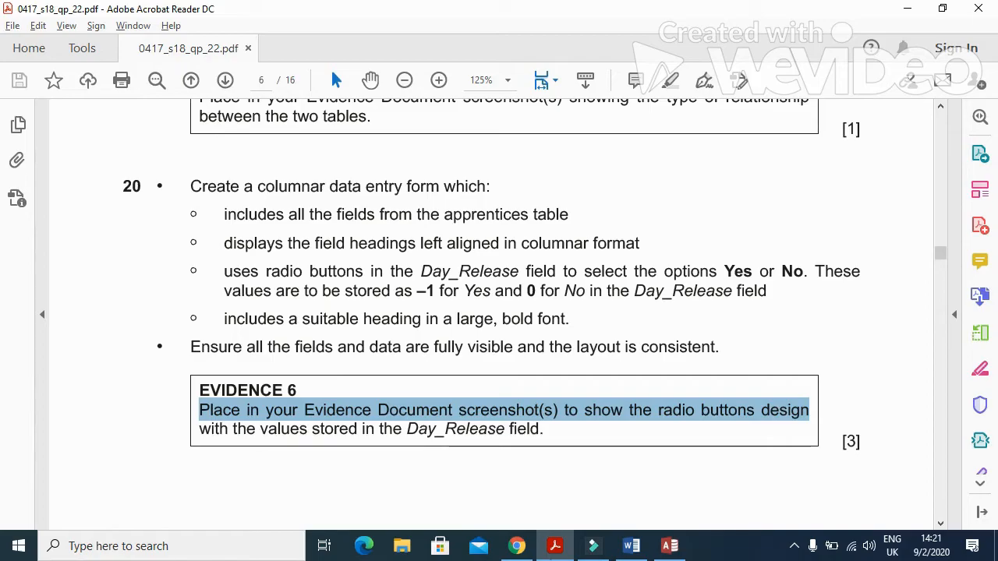
{"action": "left_click", "coordinate": [669, 545]}
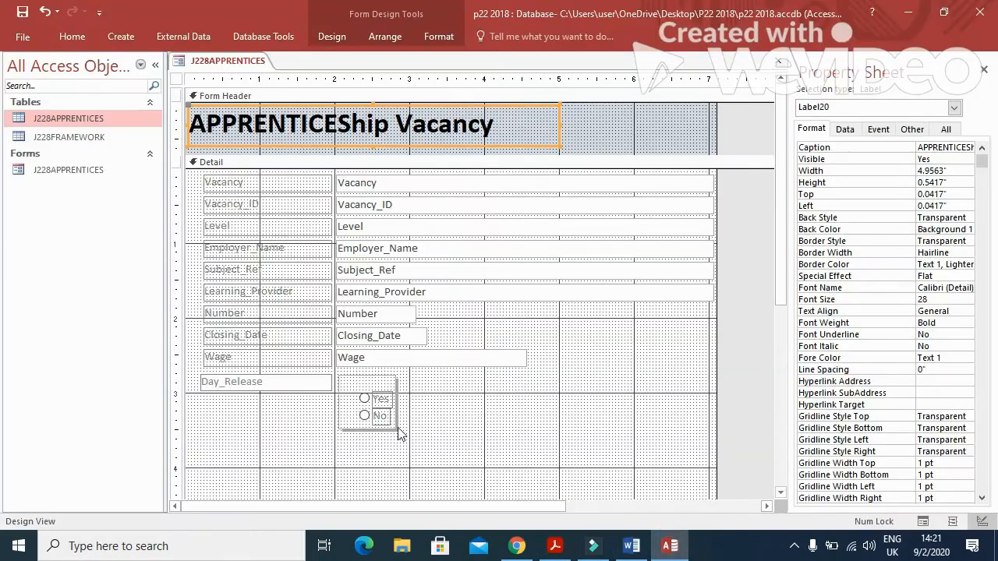
Browse the Detail section's property tabs while trying to select the Day_Release option group.
{"action": "left_click", "coordinate": [359, 380]}
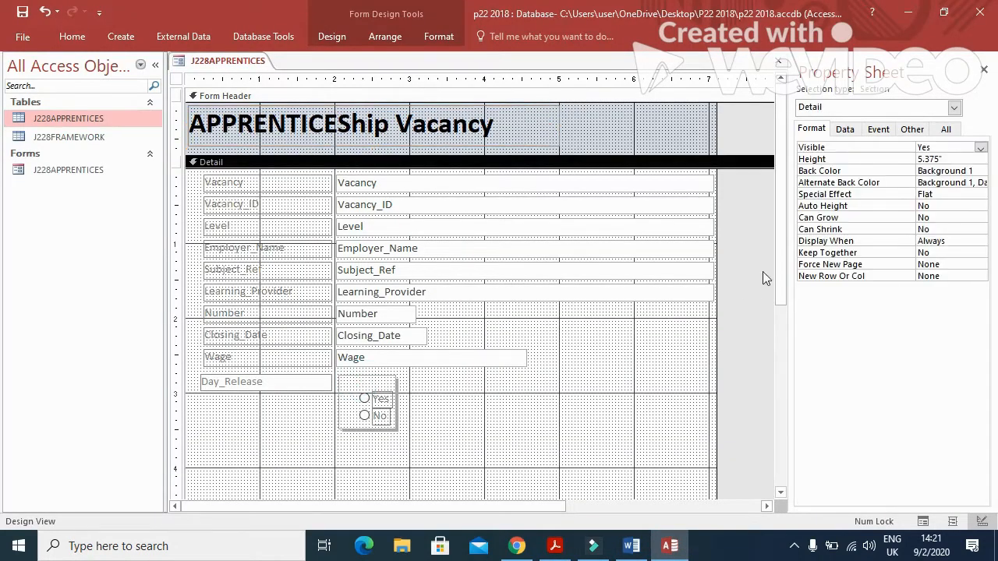
{"action": "left_click", "coordinate": [845, 129]}
{"action": "left_click", "coordinate": [878, 130]}
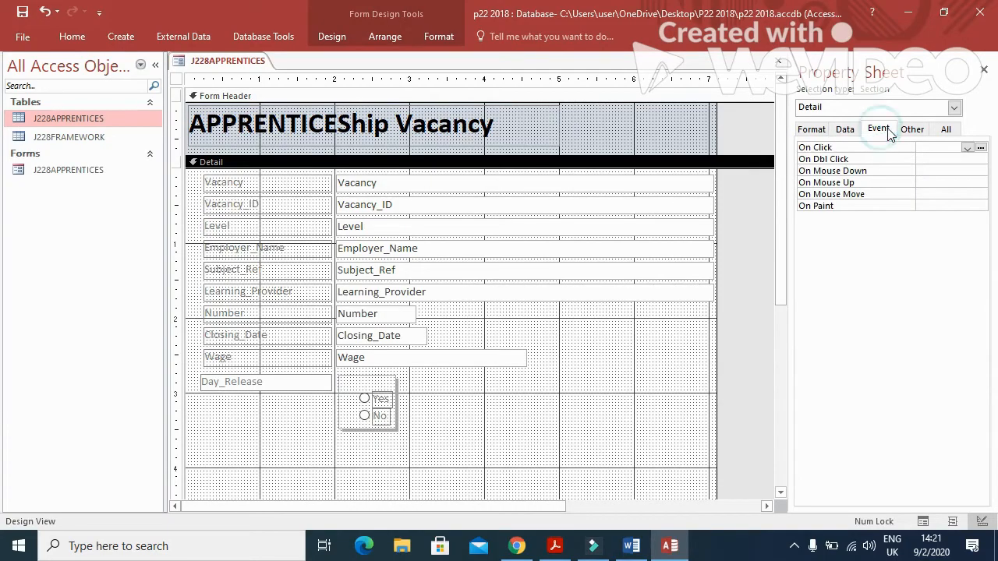
{"action": "left_click", "coordinate": [911, 130]}
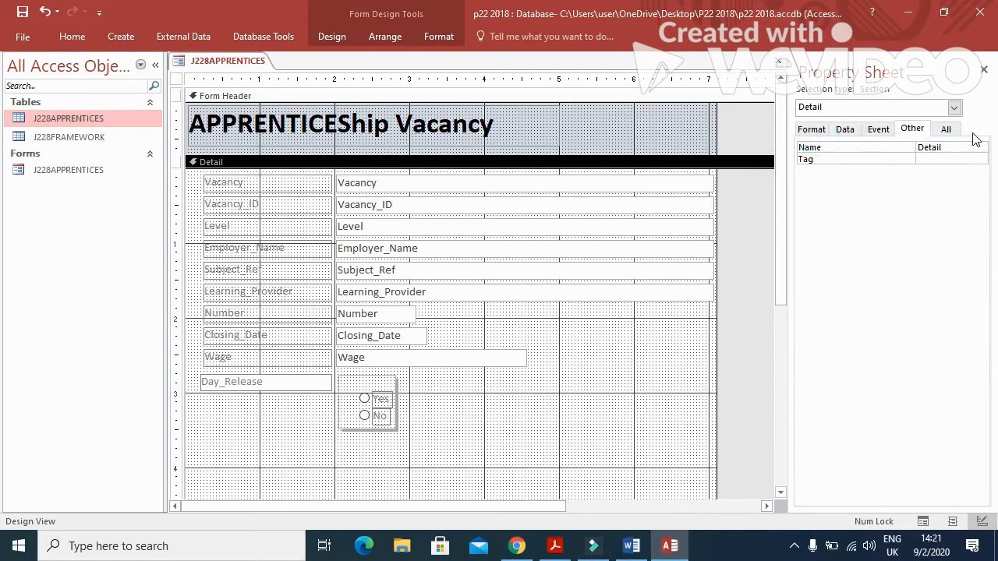
{"action": "left_click", "coordinate": [945, 129]}
{"action": "left_click", "coordinate": [387, 383]}
{"action": "left_click", "coordinate": [388, 384]}
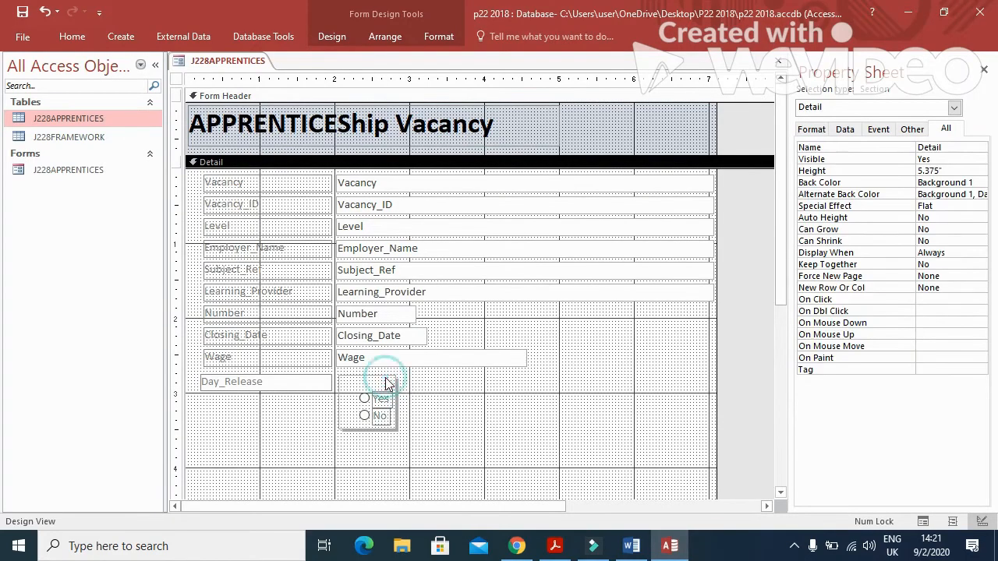
{"action": "right_click", "coordinate": [257, 63]}
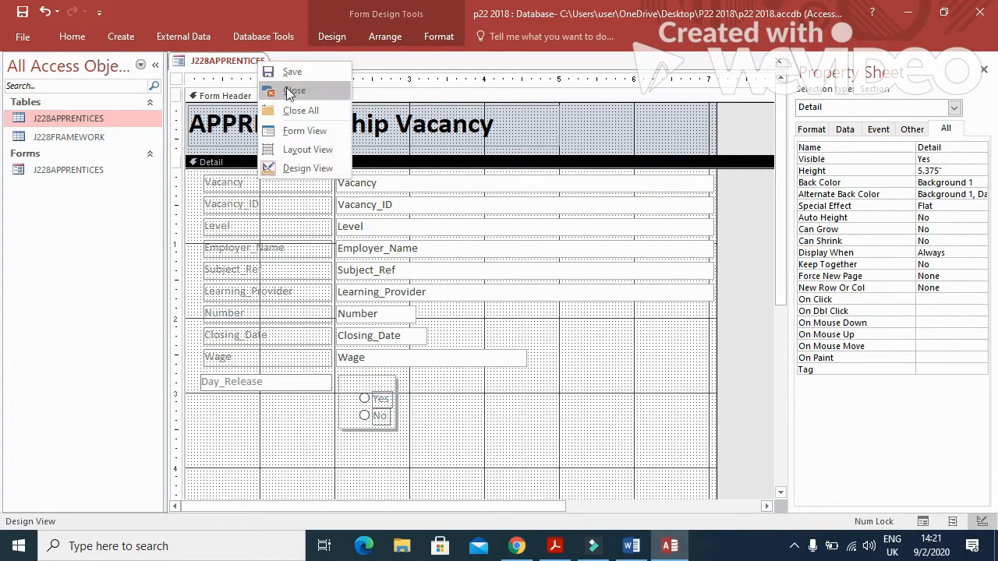
{"action": "left_click", "coordinate": [303, 168]}
{"action": "left_click", "coordinate": [356, 378]}
{"action": "left_click", "coordinate": [335, 382]}
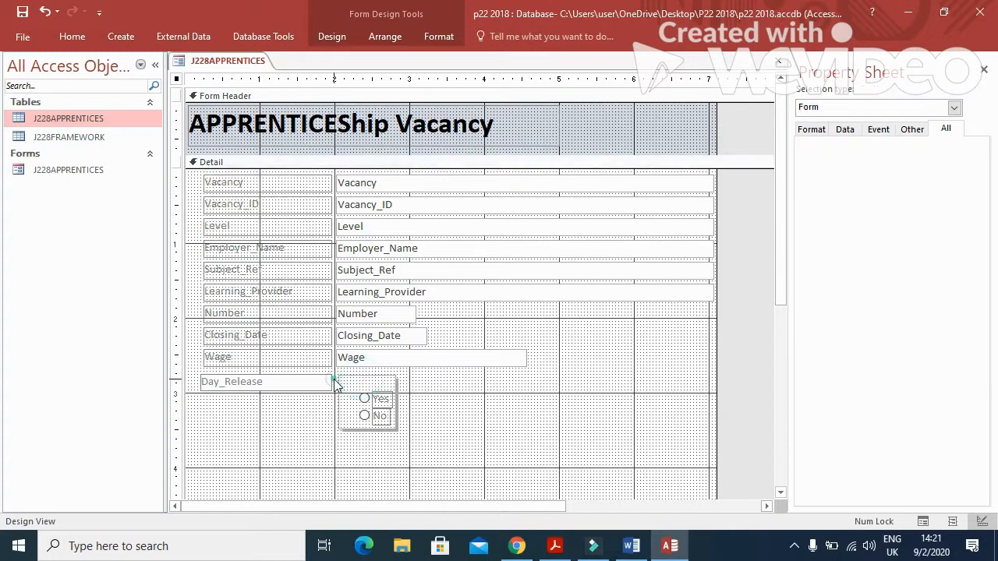
Select option group Frame21, show its Data properties (Control Source Day_Release), and widen the property sheet.
{"action": "left_click", "coordinate": [382, 399]}
{"action": "left_click", "coordinate": [380, 418]}
{"action": "left_click", "coordinate": [392, 403]}
{"action": "left_click_drag", "start_coordinate": [397, 402], "coordinate": [398, 406]}
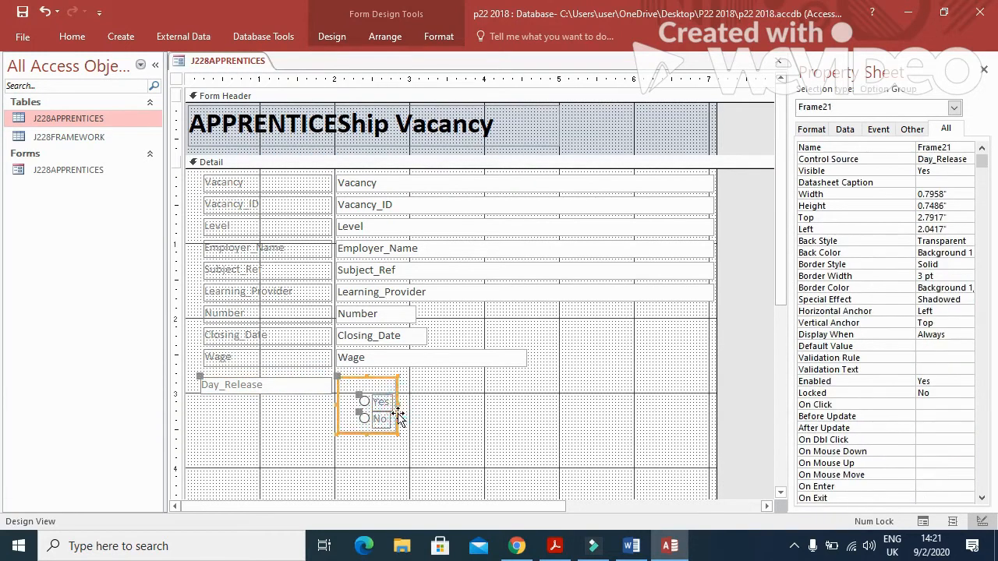
{"action": "left_click", "coordinate": [846, 129]}
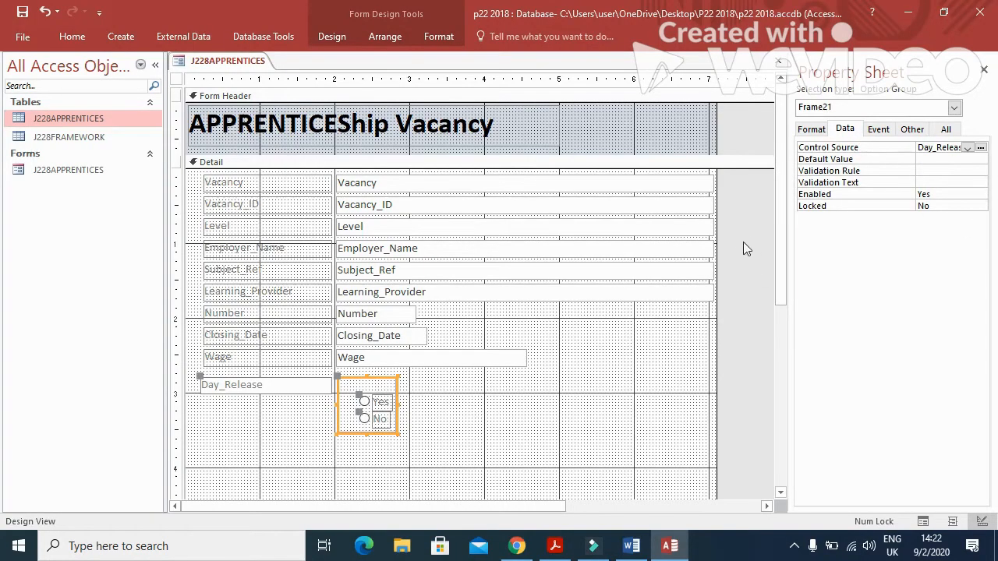
{"action": "left_click_drag", "start_coordinate": [780, 237], "coordinate": [747, 234]}
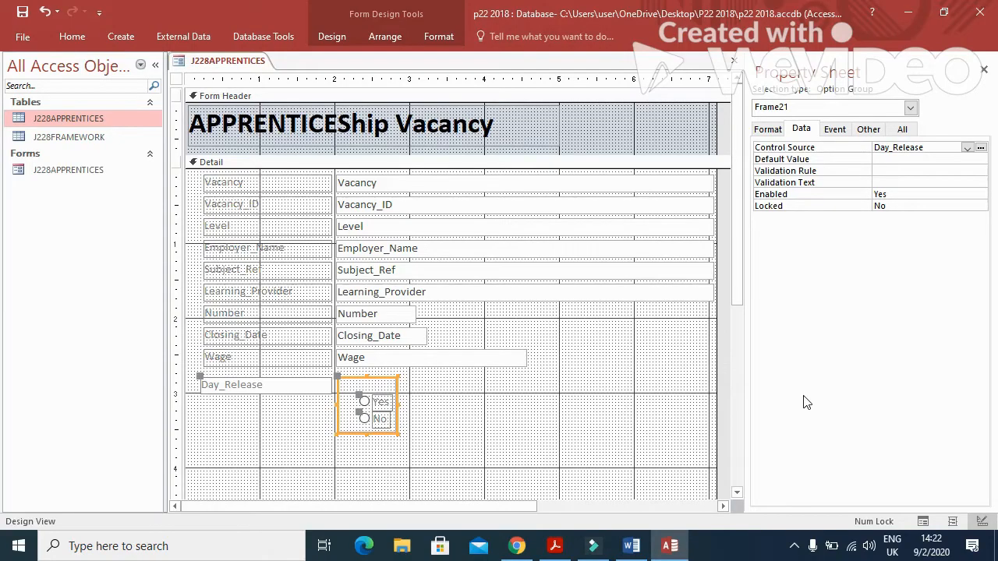
{"action": "left_click", "coordinate": [554, 545]}
Paste the form design screenshot into Word below Step 20 – EVIDENCE 6.
{"action": "left_click", "coordinate": [670, 545]}
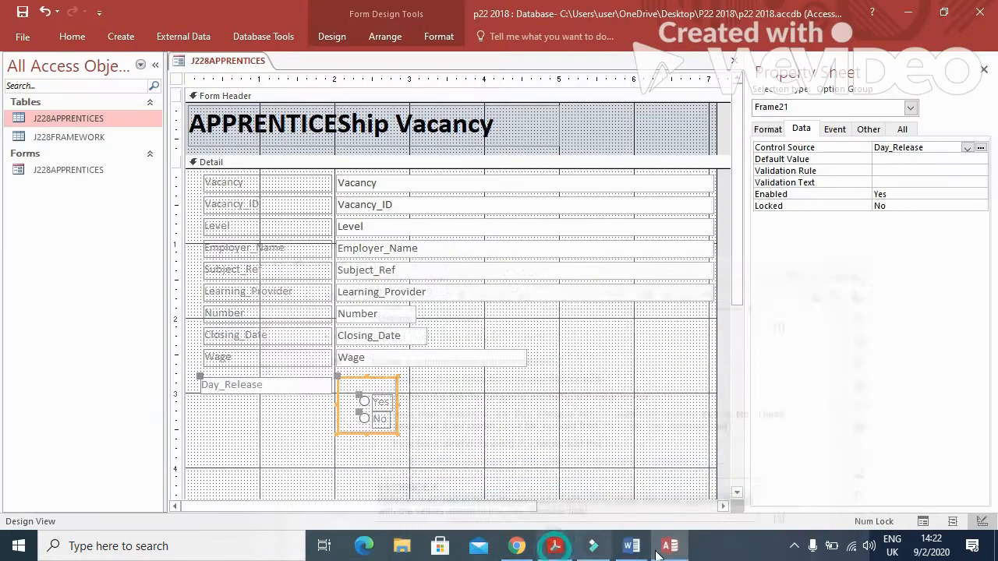
{"action": "left_click", "coordinate": [631, 545]}
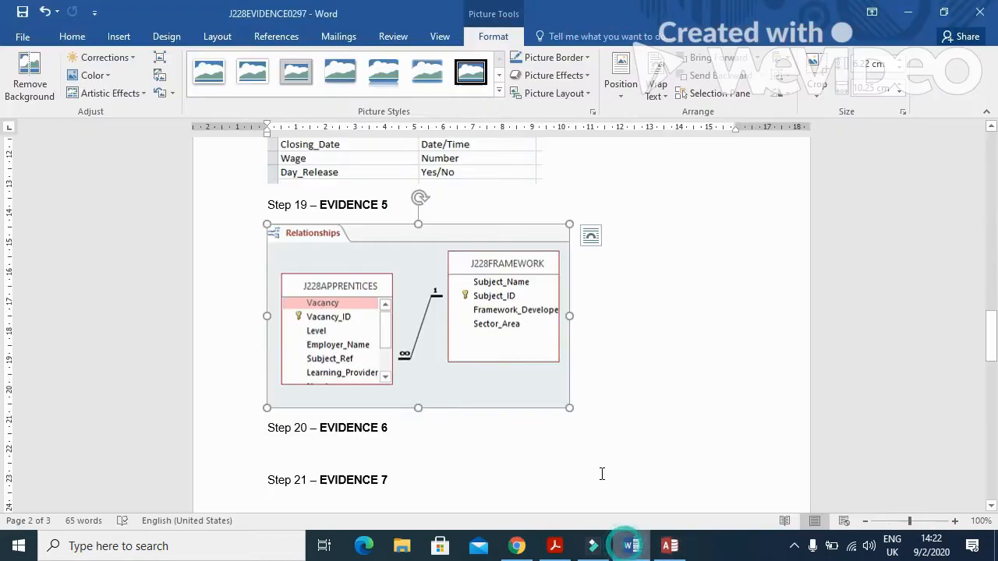
{"action": "left_click", "coordinate": [353, 448]}
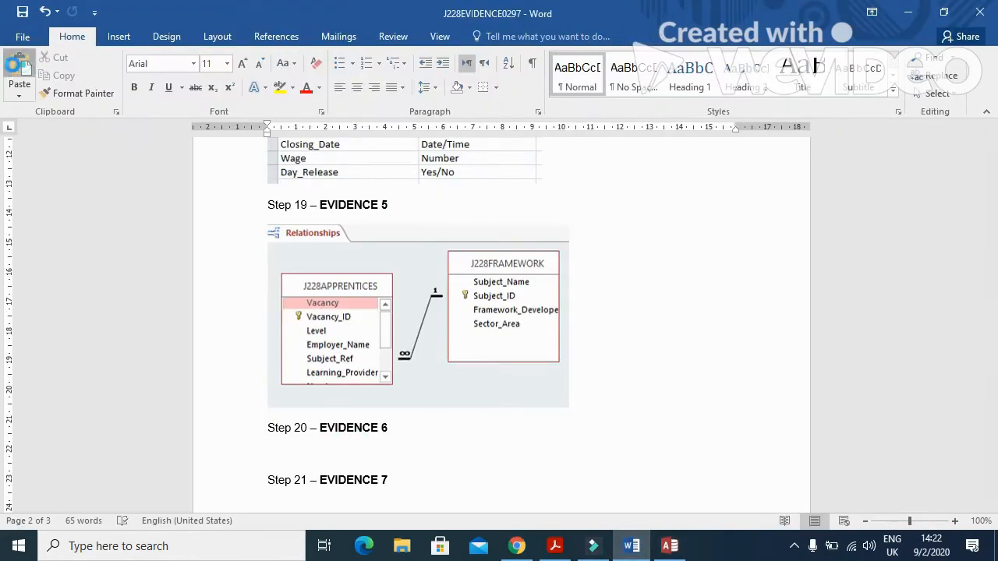
{"action": "key", "text": "ctrl+v"}
Crop the screenshot's left, top and taskbar edges, then enlarge it.
{"action": "left_click", "coordinate": [513, 393]}
{"action": "left_click", "coordinate": [495, 37]}
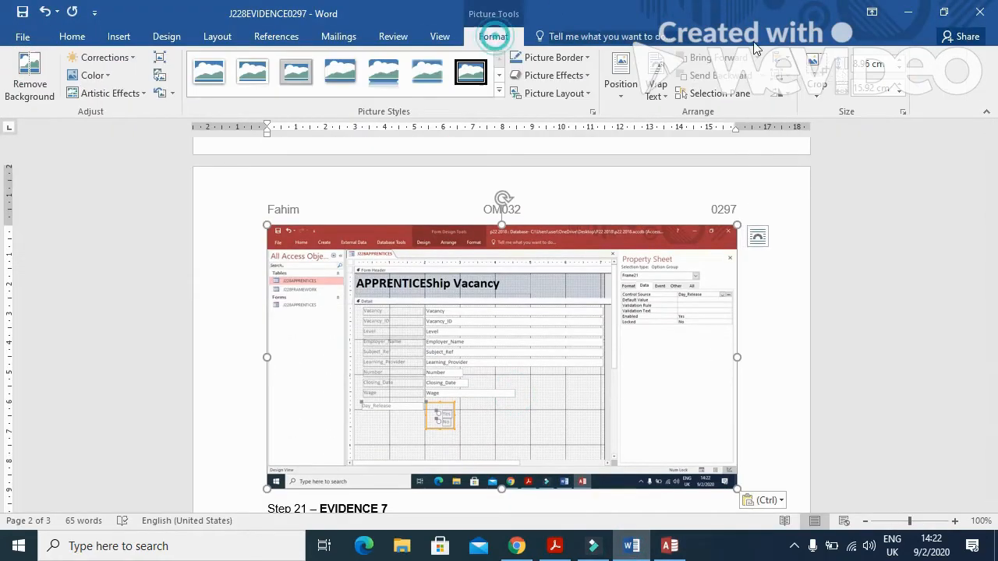
{"action": "left_click", "coordinate": [816, 70]}
{"action": "left_click_drag", "start_coordinate": [275, 230], "coordinate": [347, 248]}
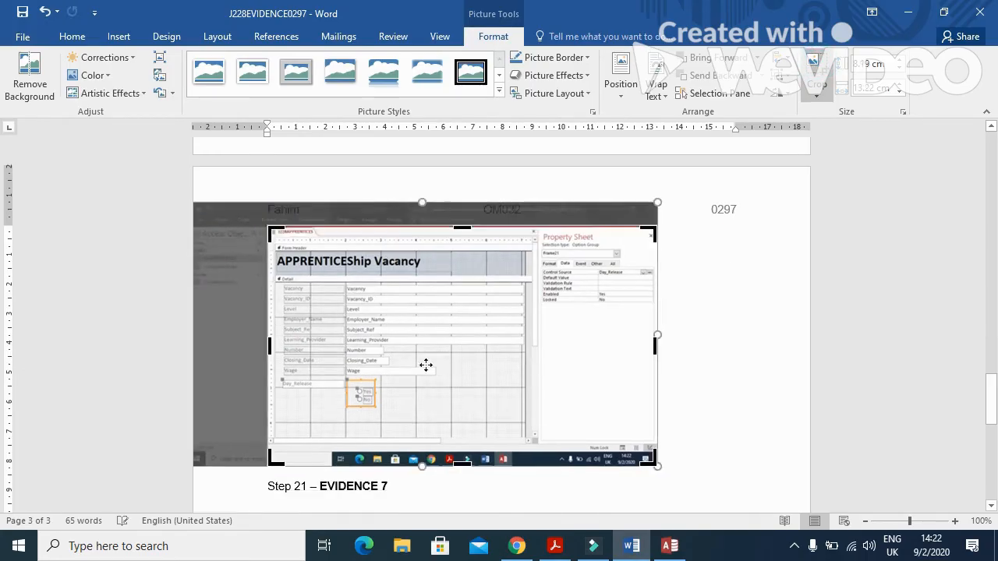
{"action": "left_click_drag", "start_coordinate": [466, 464], "coordinate": [472, 419]}
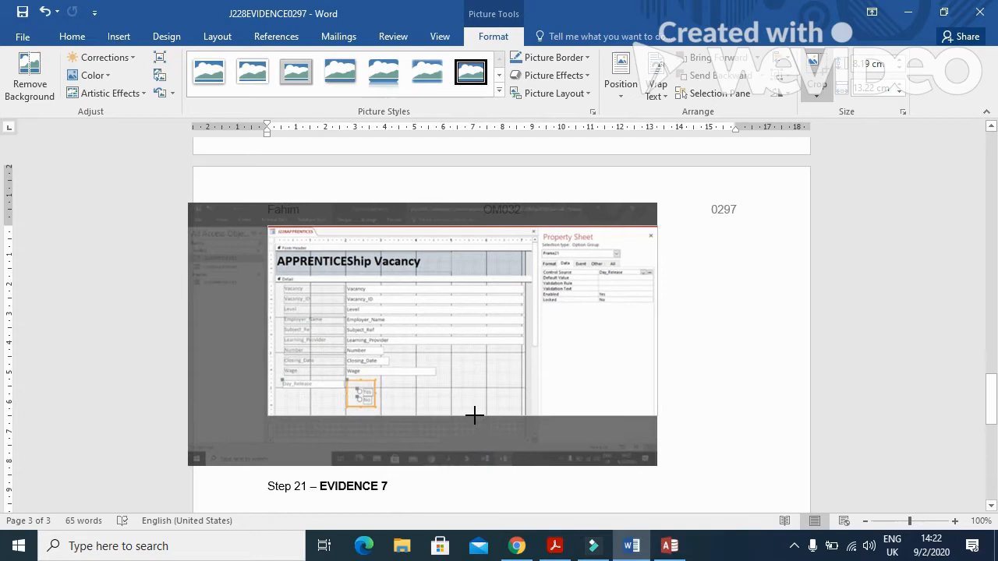
{"action": "left_click", "coordinate": [749, 326]}
{"action": "left_click", "coordinate": [560, 338]}
{"action": "left_click_drag", "start_coordinate": [656, 414], "coordinate": [737, 435]}
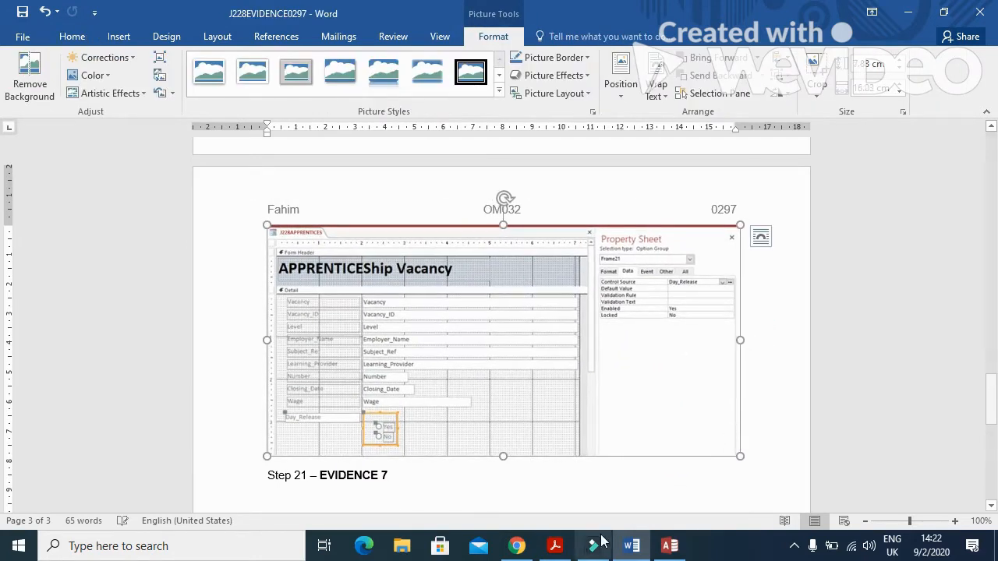
{"action": "left_click", "coordinate": [555, 545]}
Copy 'Digital Content Apprentice' from question 21 on page 7, then return to Access.
{"action": "scroll", "coordinate": [359, 273], "scroll_direction": "down", "scroll_amount": 6}
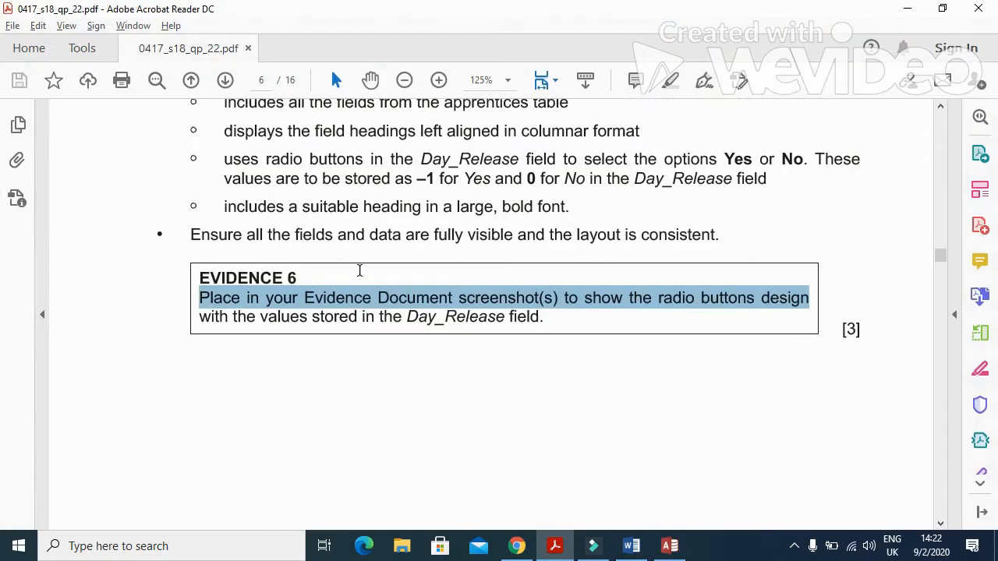
{"action": "scroll", "coordinate": [360, 277], "scroll_direction": "down", "scroll_amount": 3}
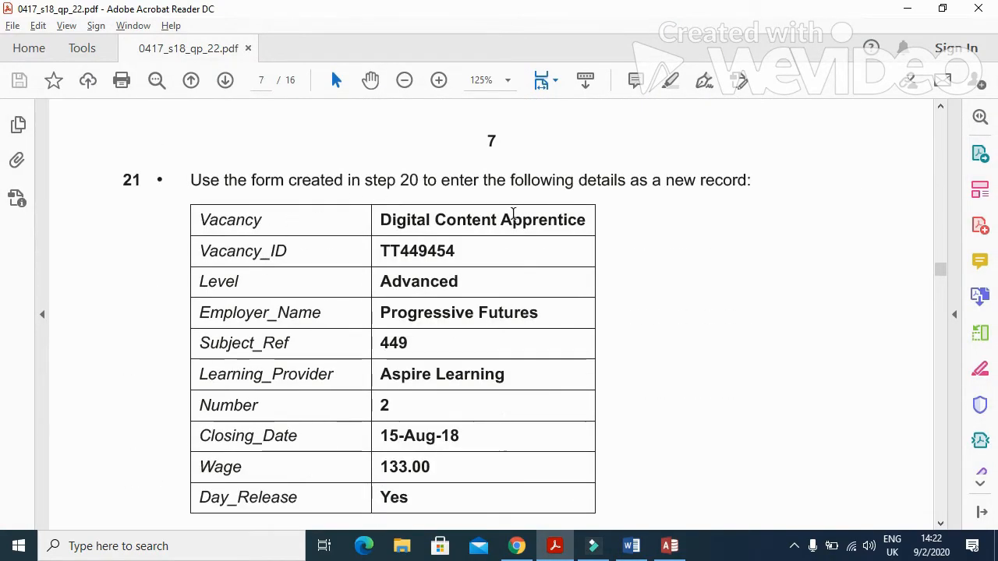
{"action": "scroll", "coordinate": [515, 219], "scroll_direction": "down", "scroll_amount": 1}
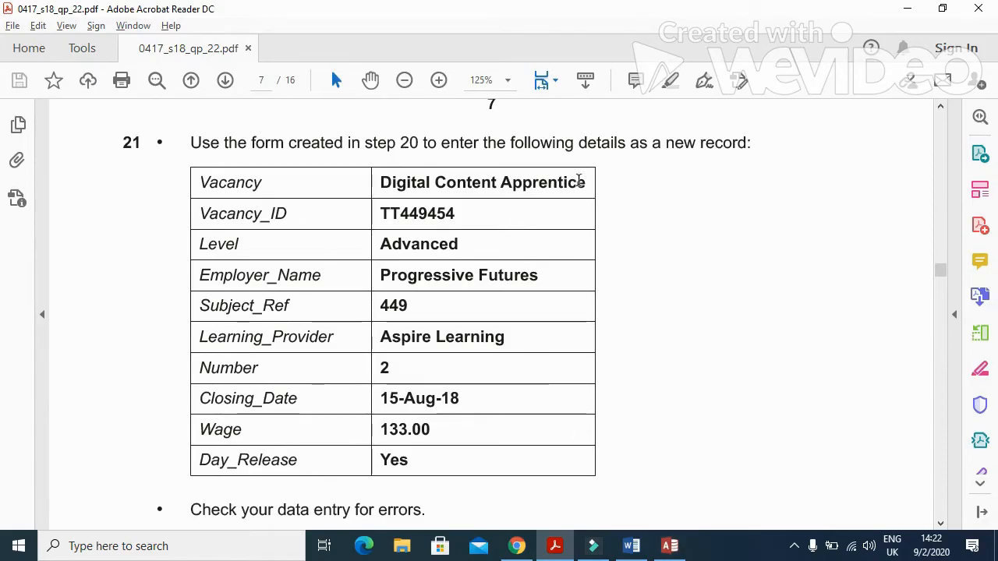
{"action": "left_click_drag", "start_coordinate": [587, 183], "coordinate": [400, 189]}
{"action": "key", "text": "ctrl+c"}
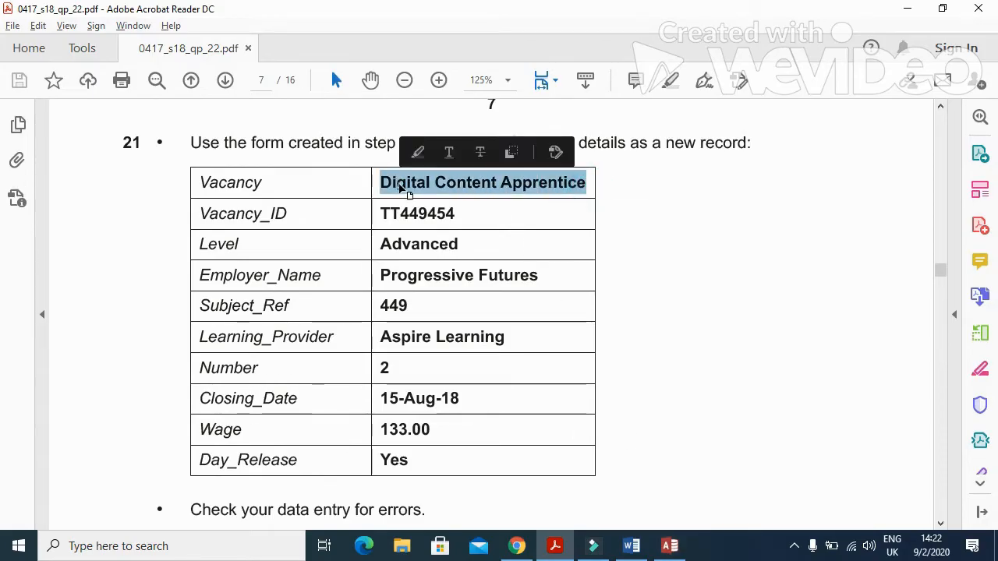
{"action": "left_click", "coordinate": [670, 546]}
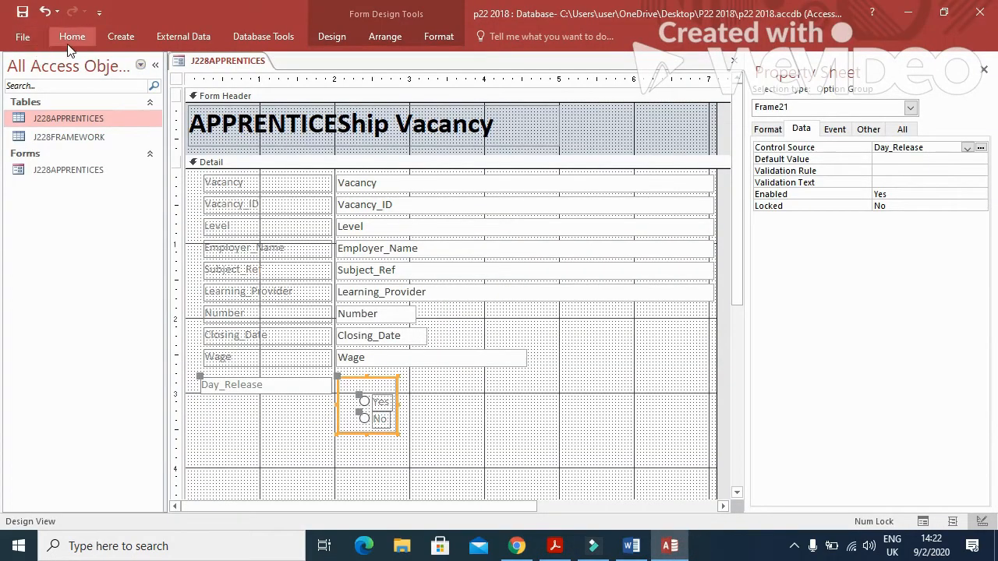
Switch to Form View, start a new record, and paste 'Digital Content Apprentice' as the Vacancy.
{"action": "right_click", "coordinate": [215, 64]}
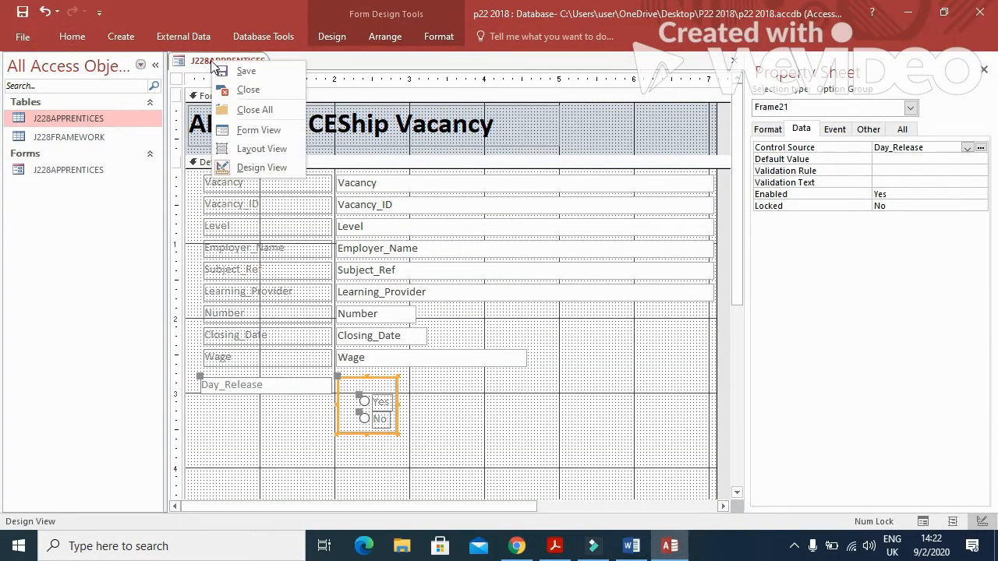
{"action": "left_click", "coordinate": [251, 129]}
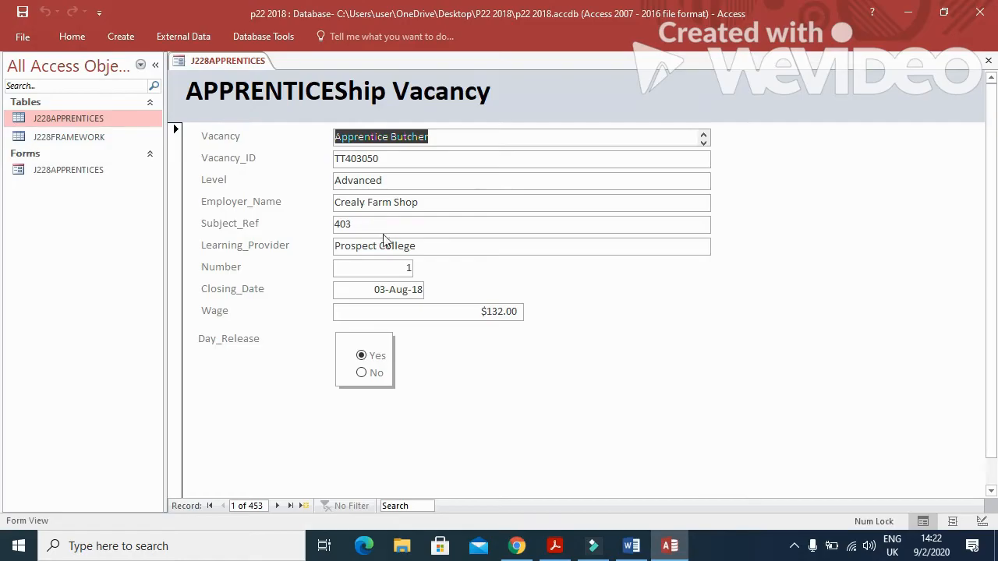
{"action": "left_click", "coordinate": [303, 505]}
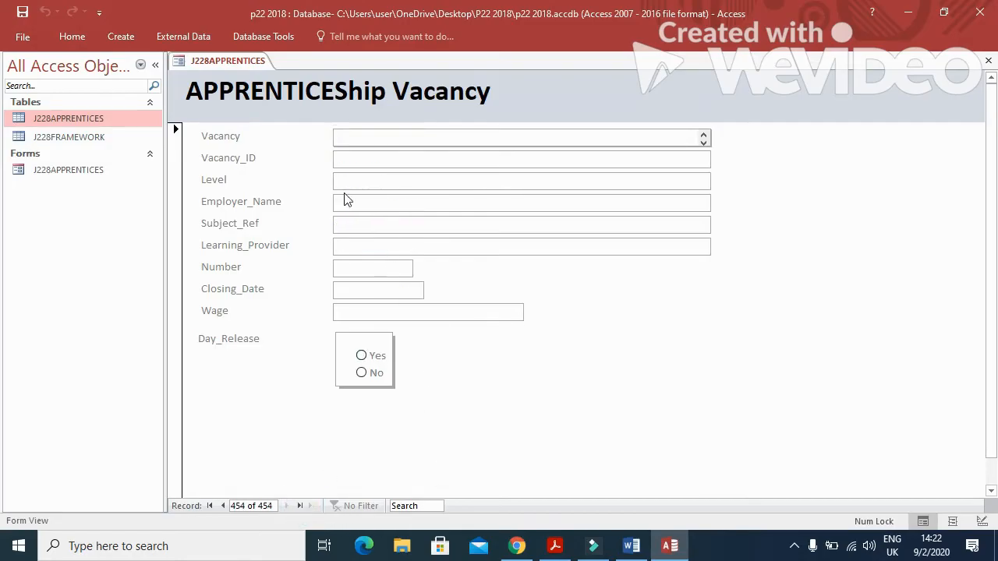
{"action": "key", "text": "ctrl+v"}
{"action": "key", "text": "Tab"}
Copy the vacancy ID TT449454 from the PDF into Vacancy_ID.
{"action": "key", "text": "alt+Tab"}
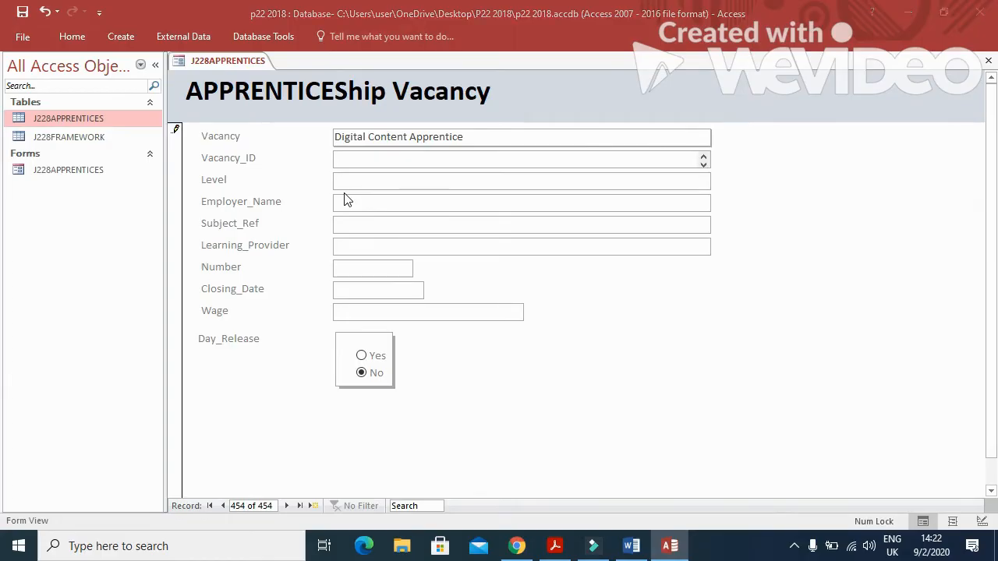
{"action": "left_click_drag", "start_coordinate": [461, 212], "coordinate": [368, 196]}
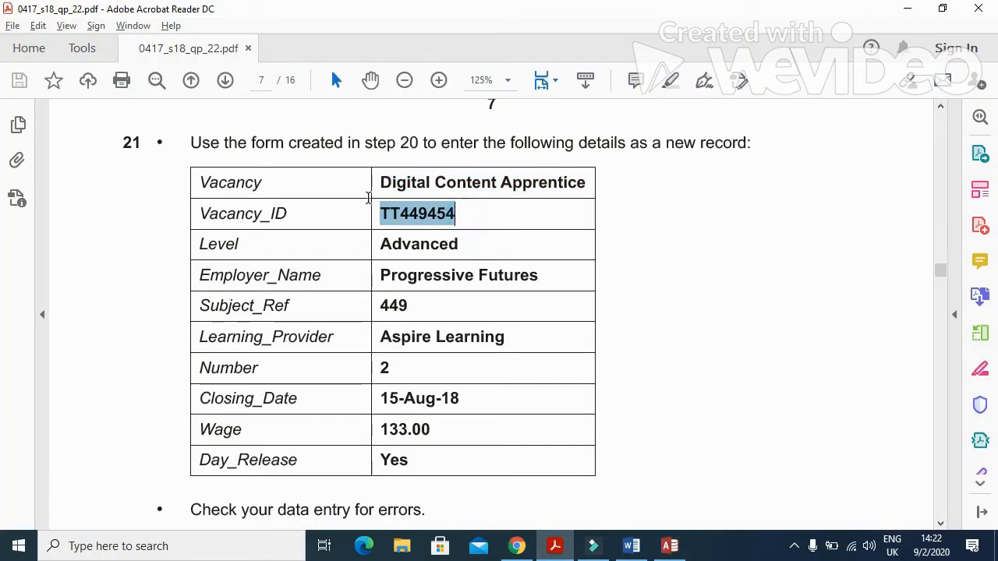
{"action": "key", "text": "ctrl+c"}
{"action": "key", "text": "alt+Tab"}
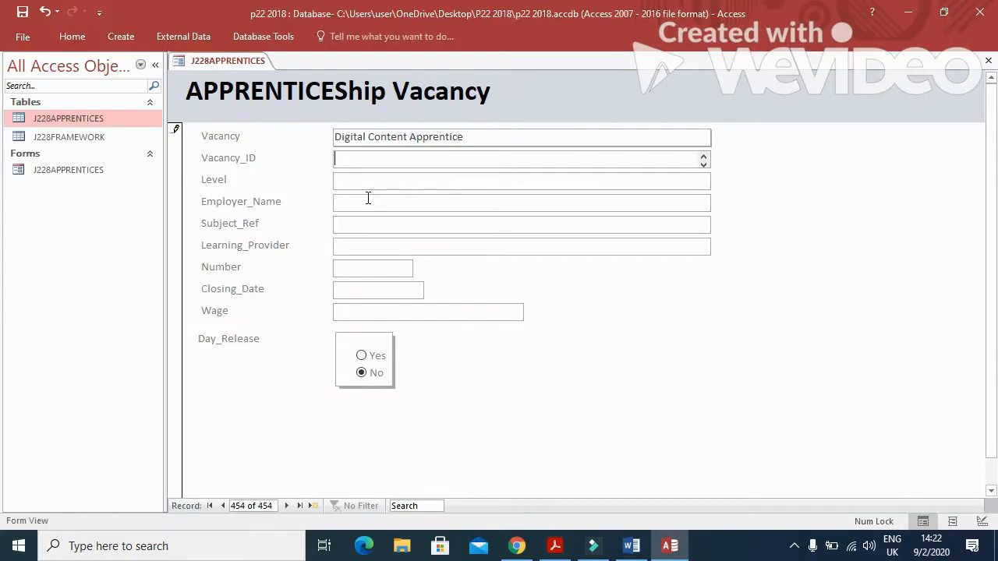
{"action": "key", "text": "ctrl+v"}
Enter Advanced in the Level field.
{"action": "left_click", "coordinate": [362, 181]}
{"action": "key", "text": "alt+Tab"}
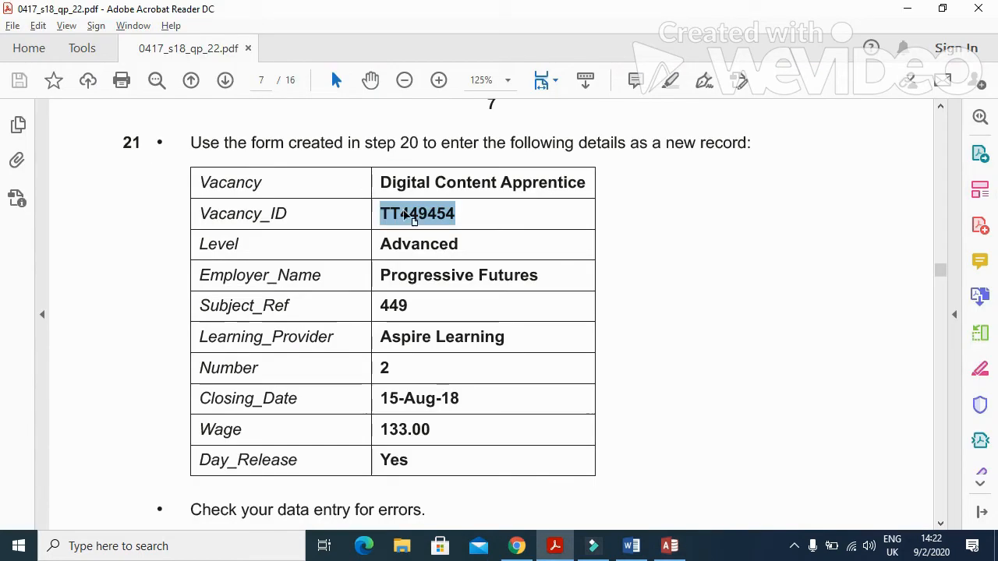
{"action": "left_click_drag", "start_coordinate": [463, 245], "coordinate": [374, 243]}
{"action": "key", "text": "ctrl+c"}
{"action": "key", "text": "alt+Tab"}
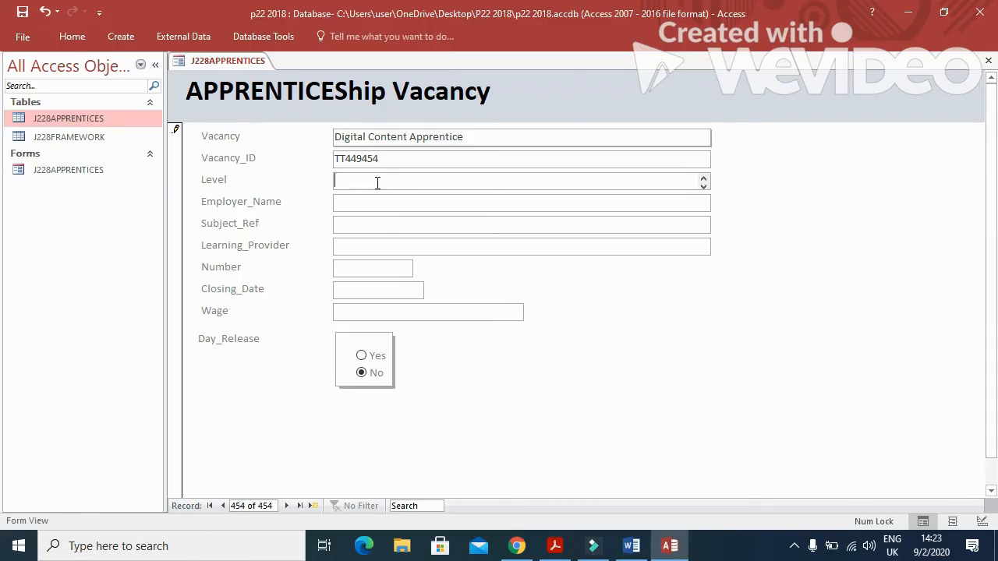
{"action": "type", "text": "A"}
{"action": "key", "text": "Caps_Lock"}
{"action": "type", "text": "d"}
Paste the employer name Progressive Futures into Employer_Name.
{"action": "key", "text": "alt+Tab"}
{"action": "left_click_drag", "start_coordinate": [541, 276], "coordinate": [397, 268]}
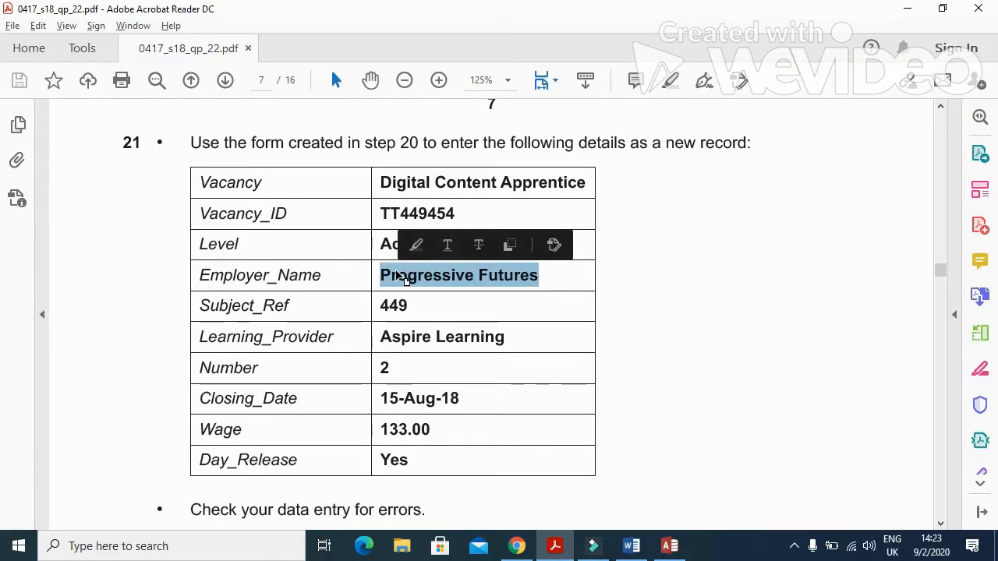
{"action": "key", "text": "alt+Tab"}
{"action": "left_click", "coordinate": [431, 205]}
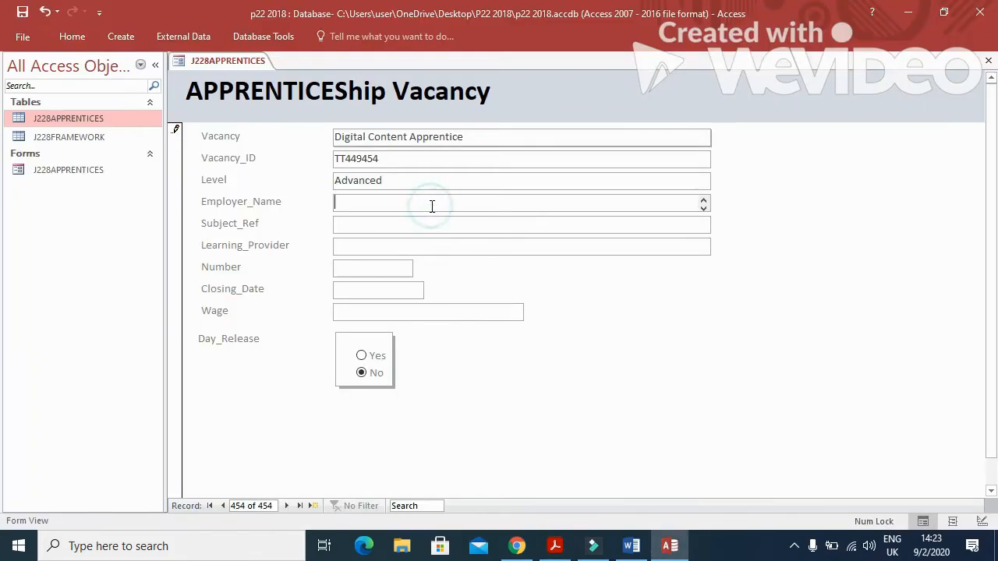
{"action": "key", "text": "ctrl+v"}
{"action": "left_click", "coordinate": [421, 226]}
{"action": "key", "text": "alt+Tab"}
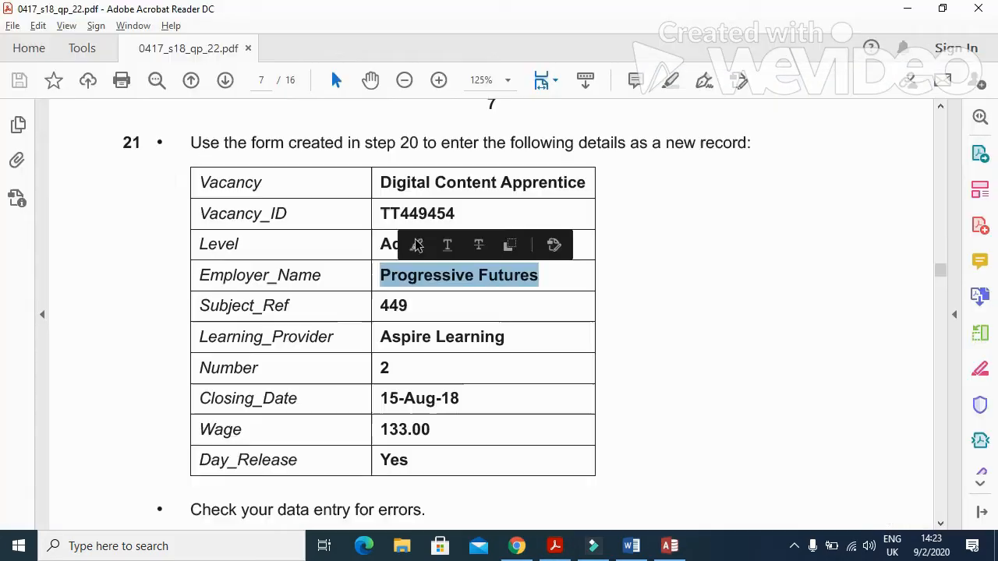
{"action": "left_click", "coordinate": [431, 306]}
{"action": "key", "text": "alt+Tab"}
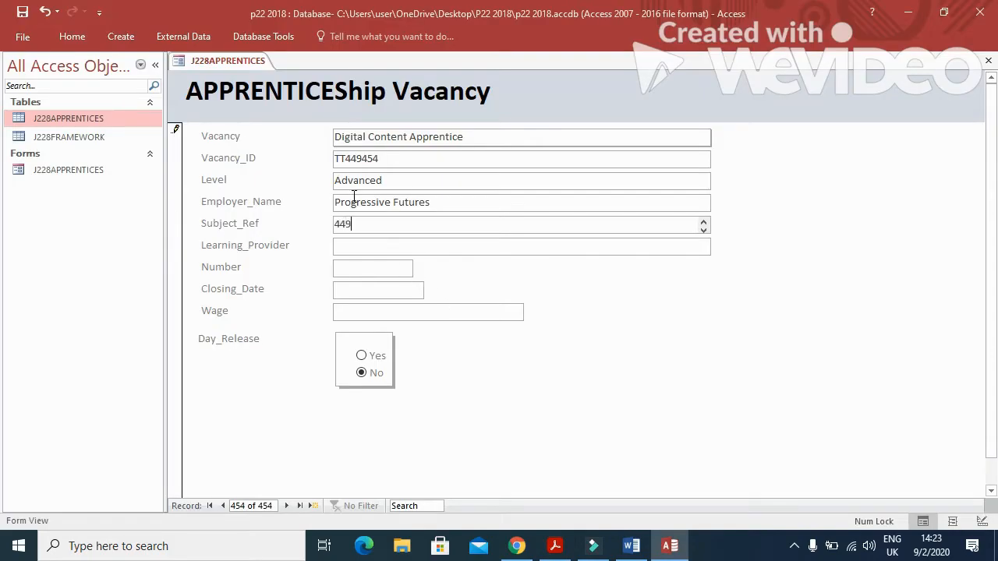
Paste Aspire Learning into Learning_Provider and enter 2 in Number.
{"action": "left_click", "coordinate": [346, 243]}
{"action": "key", "text": "alt+Tab"}
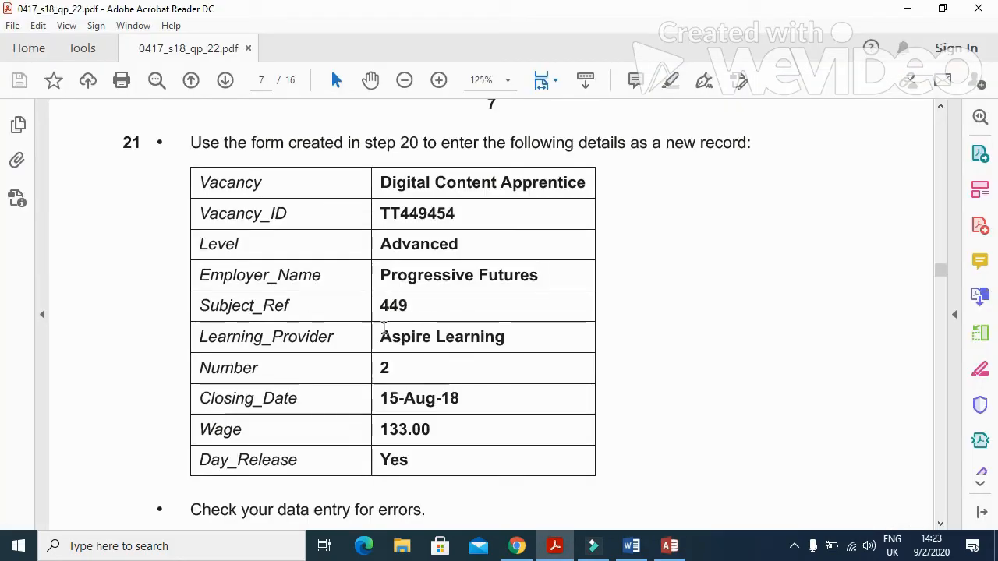
{"action": "left_click_drag", "start_coordinate": [514, 339], "coordinate": [388, 340]}
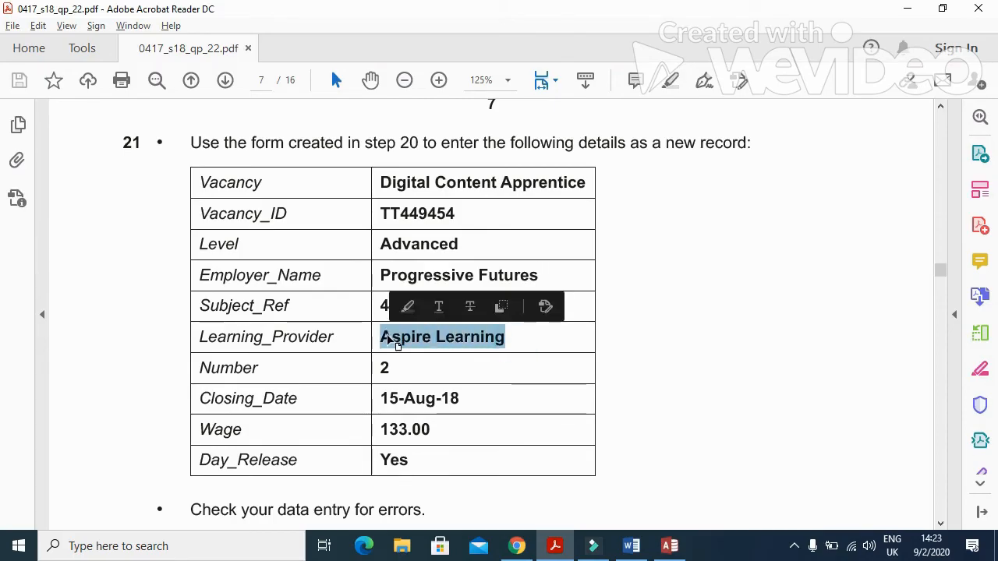
{"action": "key", "text": "alt+Tab"}
{"action": "key", "text": "ctrl+v"}
{"action": "left_click", "coordinate": [391, 273]}
{"action": "key", "text": "alt+Tab"}
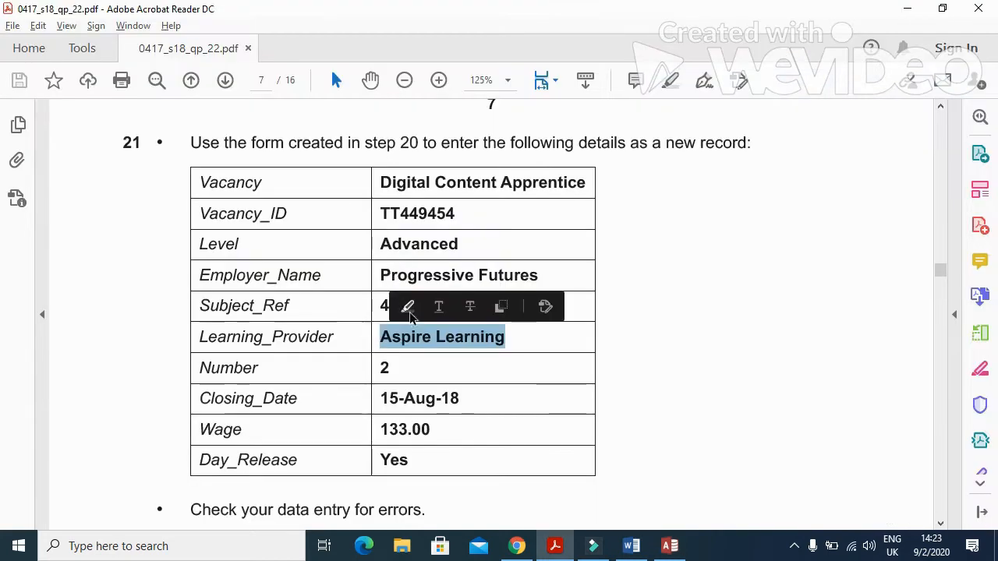
{"action": "key", "text": "alt+Tab"}
{"action": "type", "text": "2"}
Enter the closing date 15/8/2019 and check the wage value in the PDF.
{"action": "left_click", "coordinate": [380, 289]}
{"action": "key", "text": "alt+Tab"}
{"action": "key", "text": "alt+Tab"}
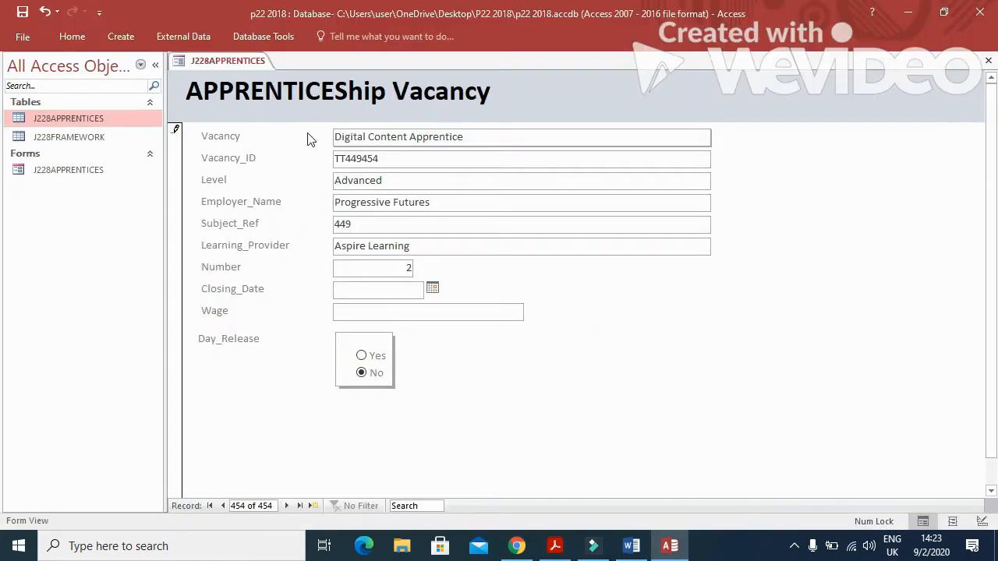
{"action": "type", "text": "15/8/2019"}
{"action": "left_click", "coordinate": [363, 311]}
{"action": "key", "text": "alt+Tab"}
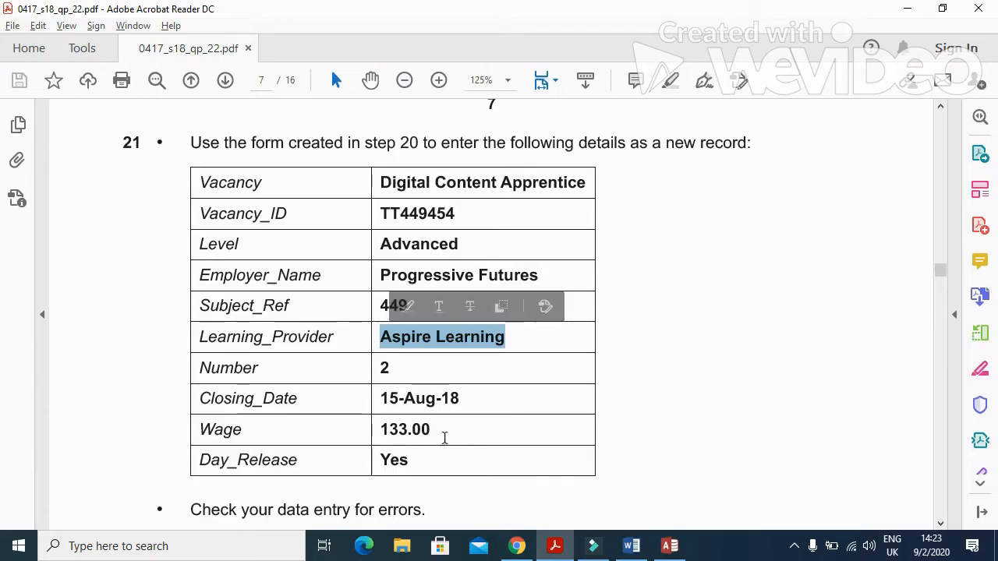
{"action": "key", "text": "alt+Tab"}
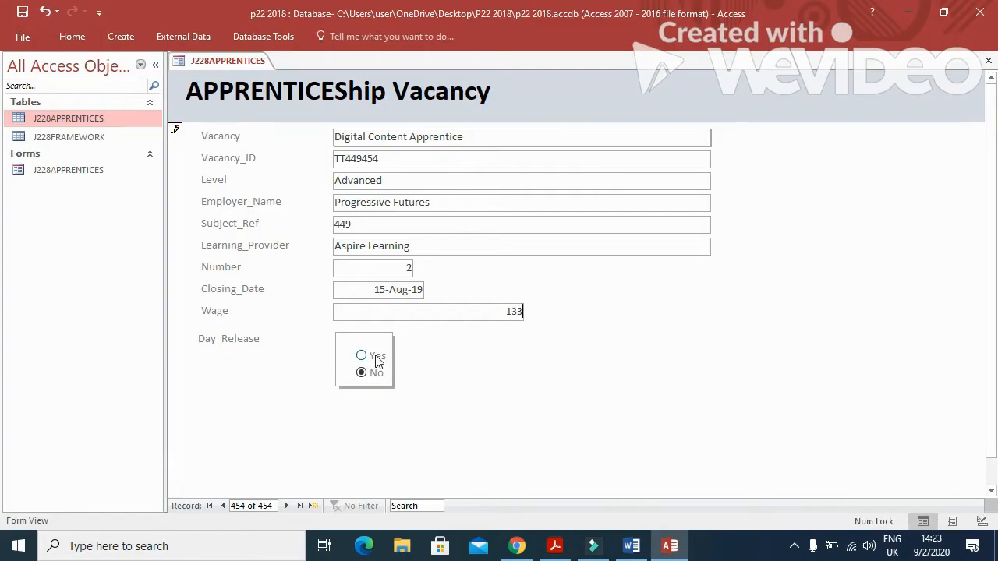
{"action": "key", "text": "alt+Tab"}
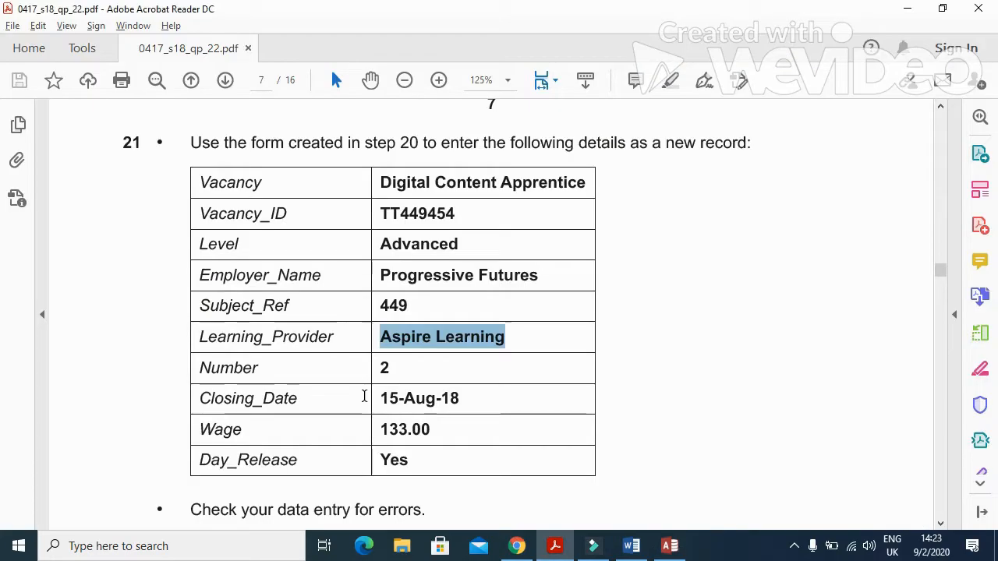
{"action": "key", "text": "alt+Tab"}
Set Day_Release to Yes and recheck the remaining record details in the PDF.
{"action": "left_click", "coordinate": [361, 356]}
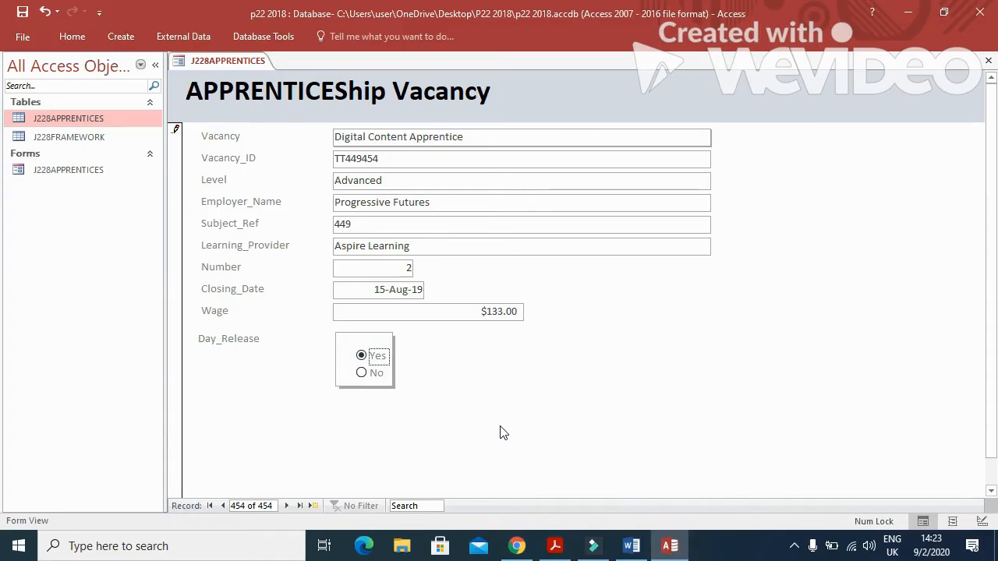
{"action": "left_click", "coordinate": [551, 548]}
{"action": "scroll", "coordinate": [429, 416], "scroll_direction": "down", "scroll_amount": 5}
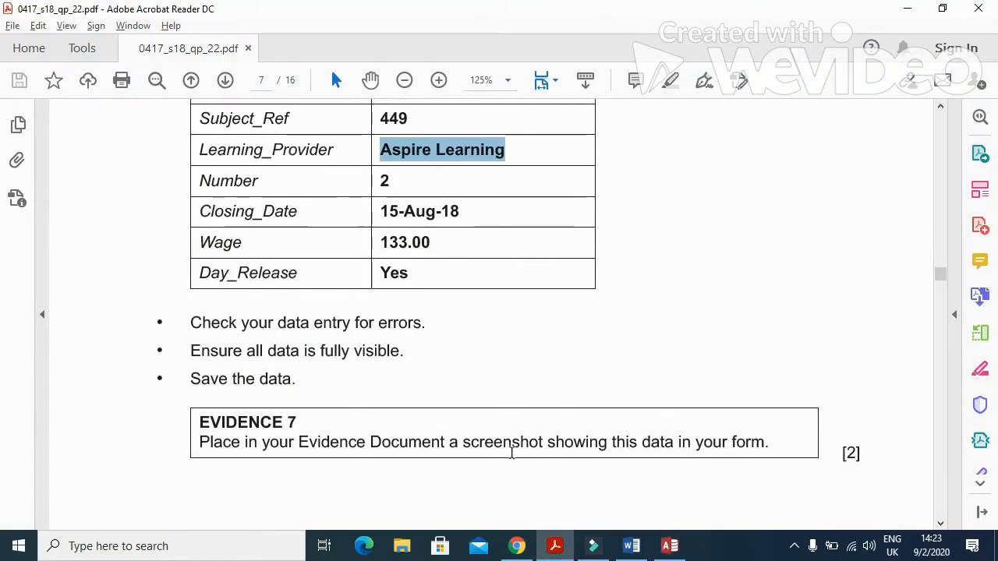
{"action": "left_click", "coordinate": [786, 443]}
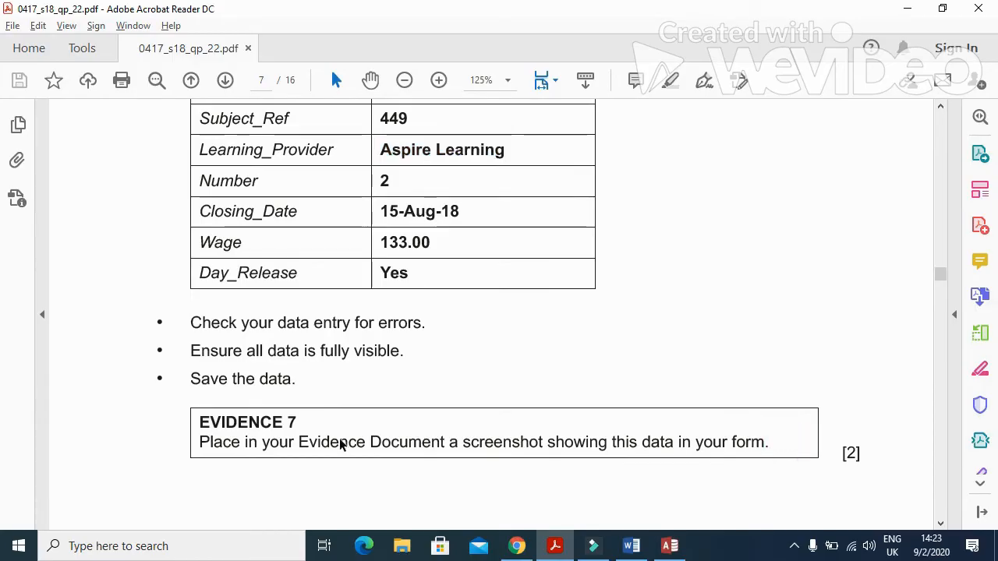
{"action": "left_click", "coordinate": [556, 548]}
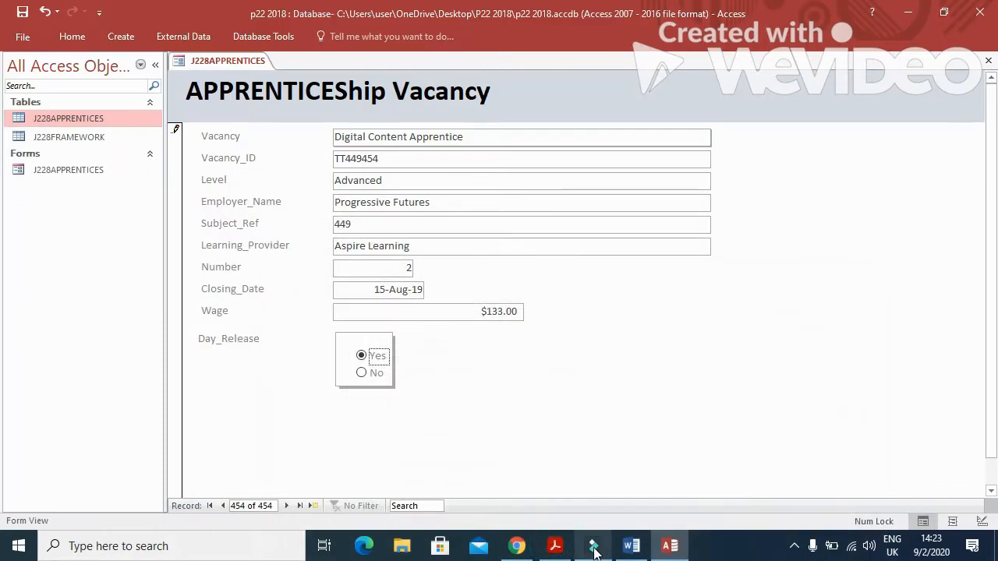
{"action": "mouse_move", "coordinate": [590, 551]}
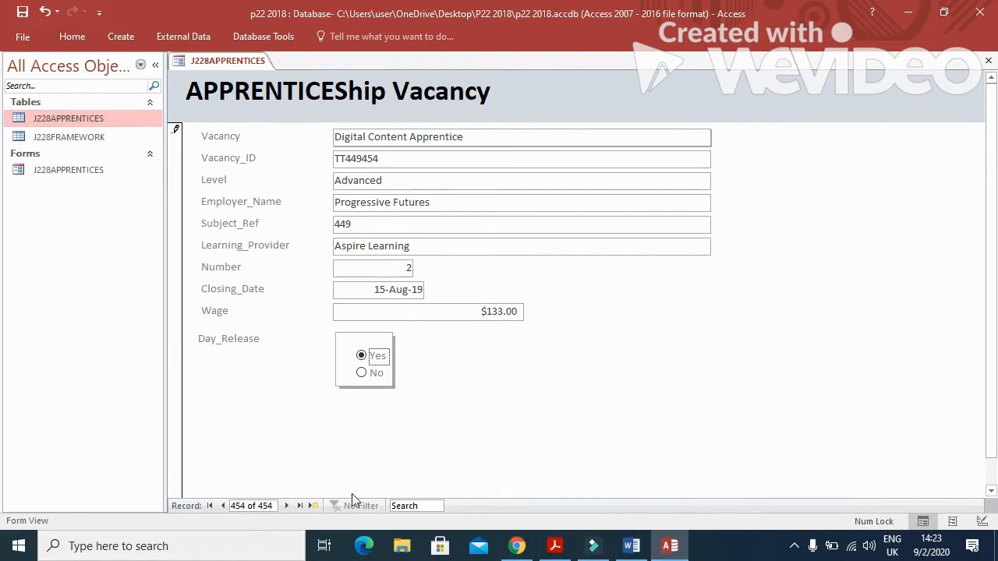
Save the new vacancy record and paste the form screenshot under Step 21 in Word.
{"action": "left_click", "coordinate": [288, 506]}
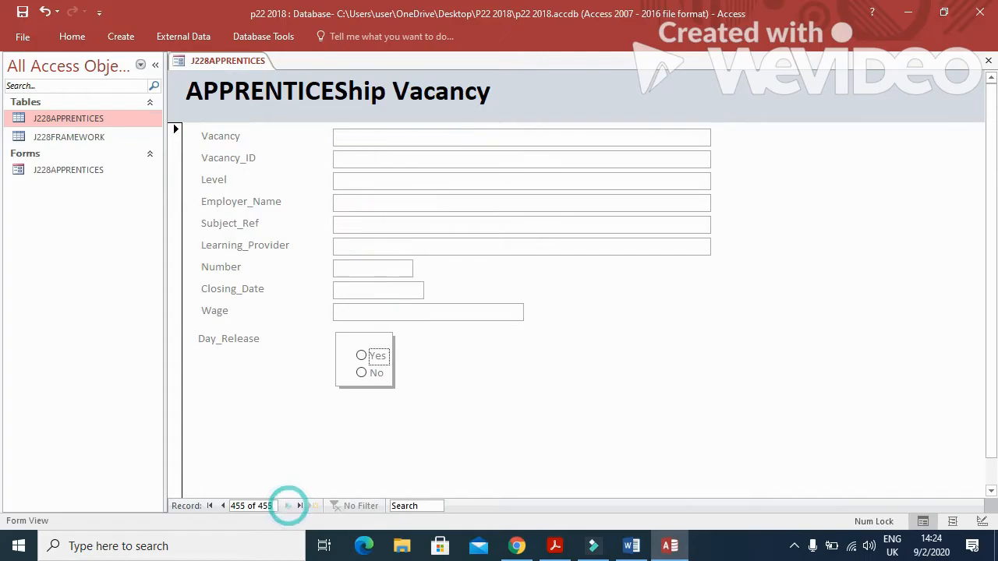
{"action": "left_click", "coordinate": [631, 545]}
{"action": "scroll", "coordinate": [604, 408], "scroll_direction": "down", "scroll_amount": 3}
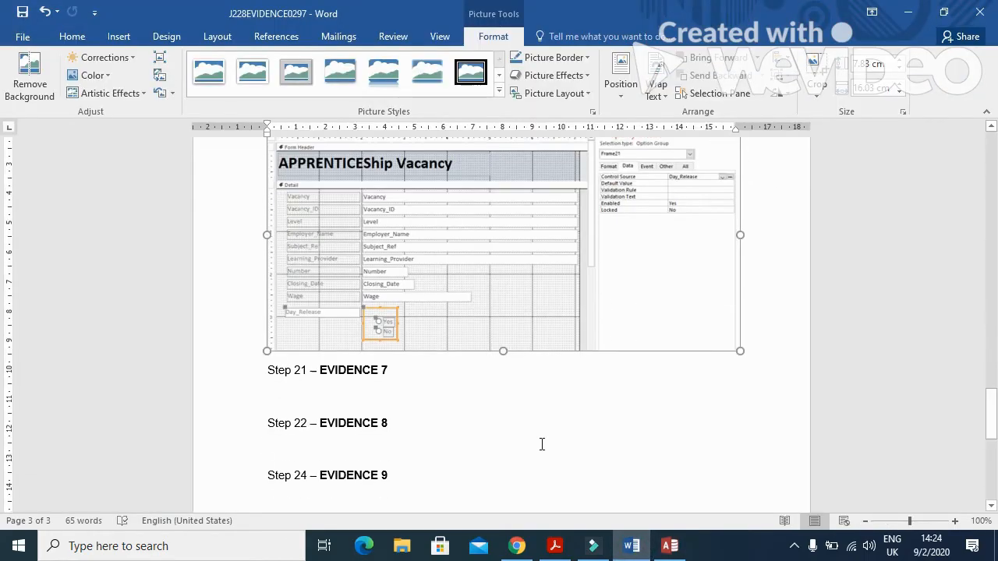
{"action": "scroll", "coordinate": [542, 445], "scroll_direction": "down", "scroll_amount": 1}
{"action": "left_click", "coordinate": [296, 350]}
{"action": "left_click", "coordinate": [21, 68]}
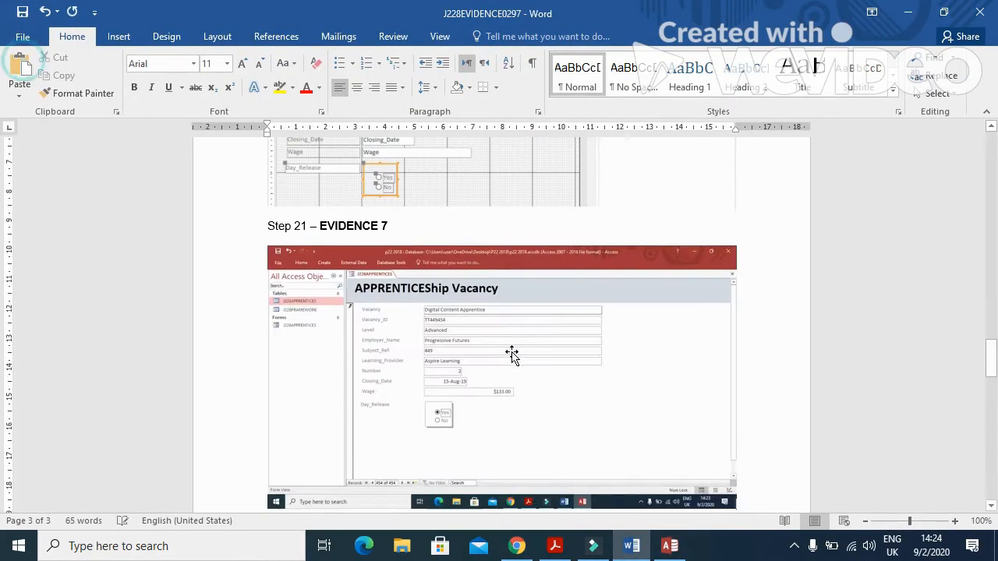
Crop the pasted screenshot down to just the APPRENTICEShip Vacancy form.
{"action": "left_click", "coordinate": [507, 351]}
{"action": "left_click", "coordinate": [492, 36]}
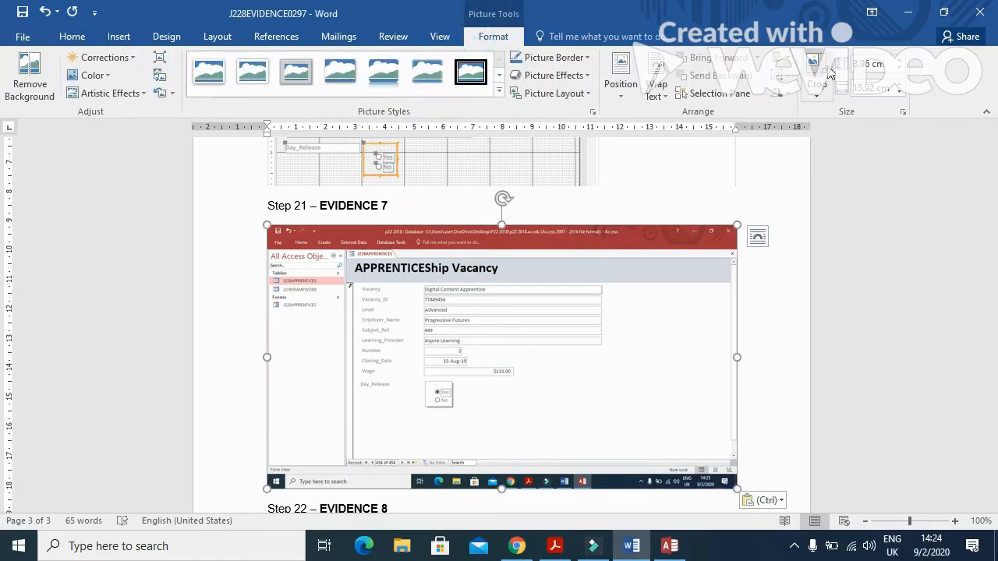
{"action": "left_click", "coordinate": [829, 74]}
{"action": "left_click_drag", "start_coordinate": [727, 482], "coordinate": [604, 471]}
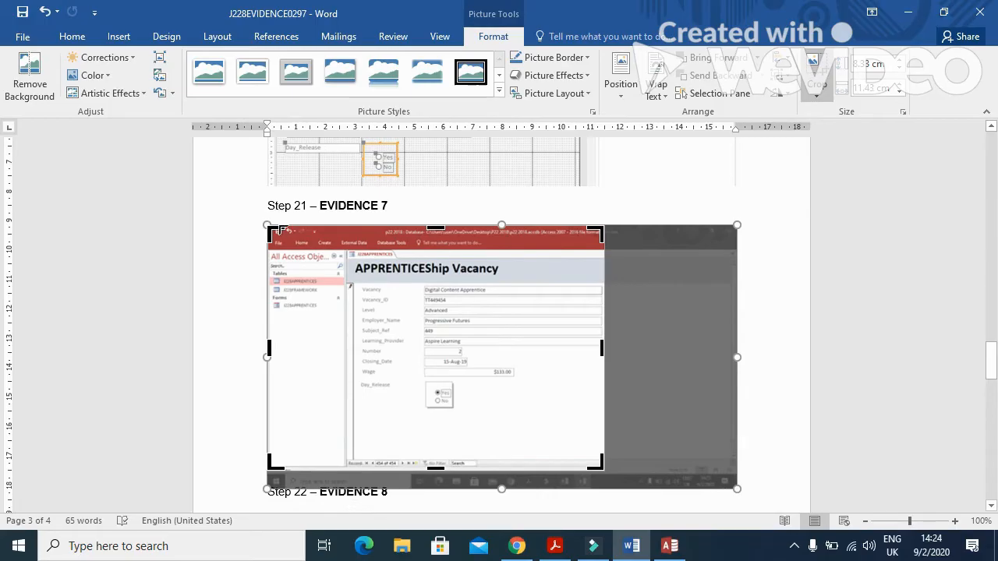
{"action": "left_click_drag", "start_coordinate": [277, 231], "coordinate": [348, 248]}
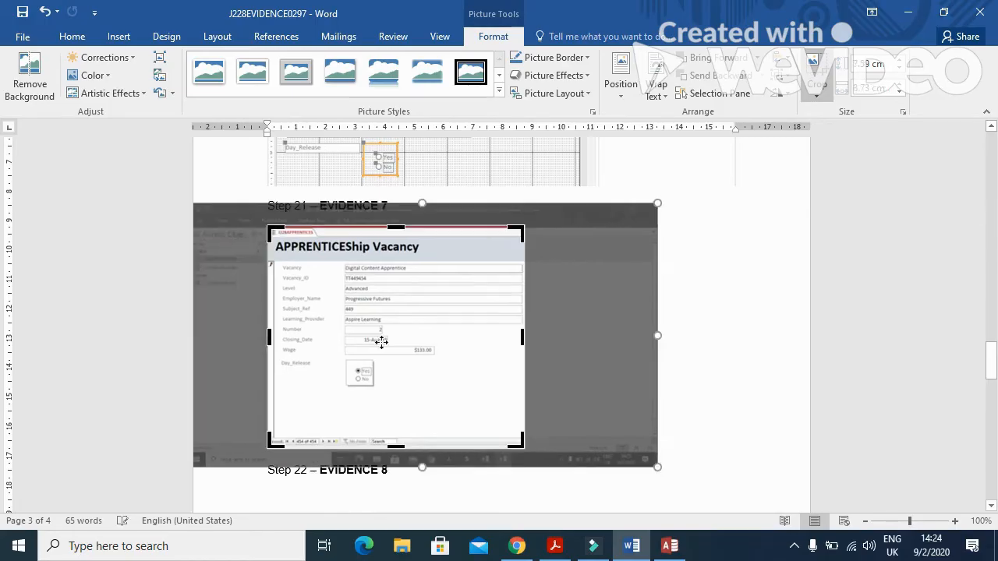
{"action": "left_click_drag", "start_coordinate": [397, 449], "coordinate": [399, 395]}
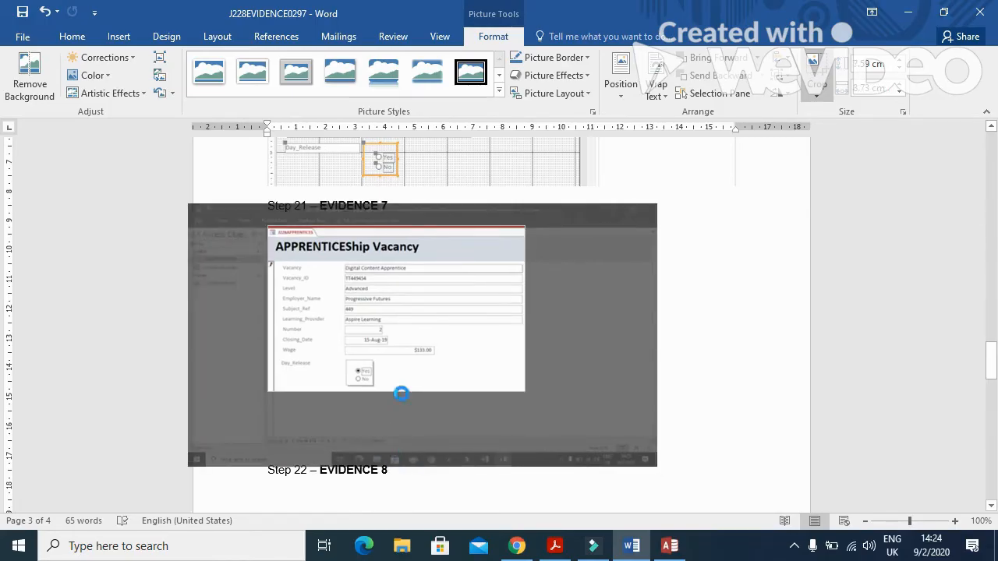
{"action": "left_click", "coordinate": [753, 265]}
Enlarge the cropped form screenshot, then scroll the exam paper onward.
{"action": "left_click", "coordinate": [491, 308]}
{"action": "left_click_drag", "start_coordinate": [522, 390], "coordinate": [627, 453]}
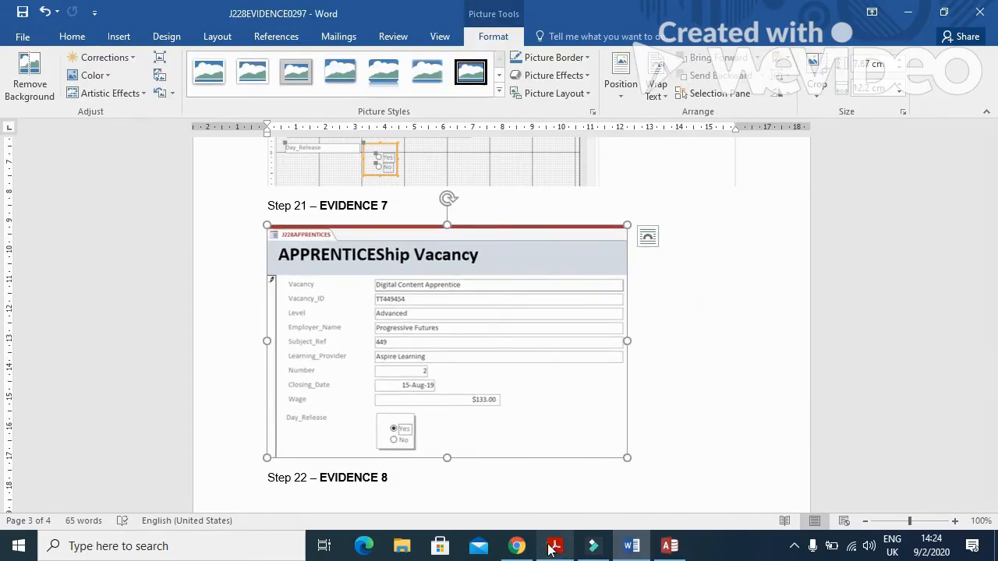
{"action": "left_click", "coordinate": [555, 546]}
{"action": "scroll", "coordinate": [540, 397], "scroll_direction": "down", "scroll_amount": 3}
{"action": "scroll", "coordinate": [543, 385], "scroll_direction": "down", "scroll_amount": 10}
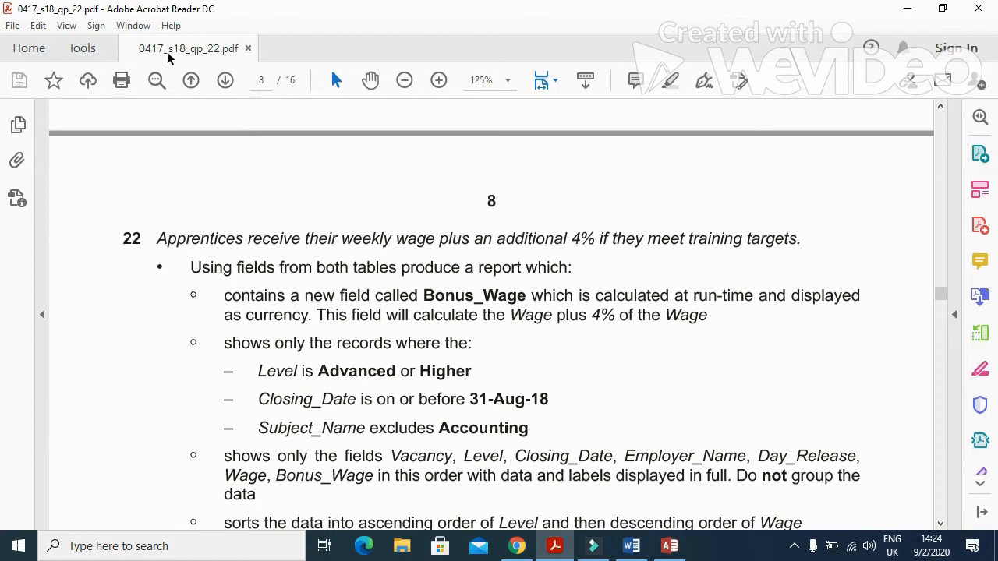
Read question 22's opening sentence on page 8, then return to the Access vacancy form.
{"action": "mouse_move", "coordinate": [158, 241]}
{"action": "left_mouse_down"}
{"action": "mouse_move", "coordinate": [273, 265]}
{"action": "mouse_move", "coordinate": [295, 243]}
{"action": "mouse_move", "coordinate": [776, 257]}
{"action": "left_mouse_up"}
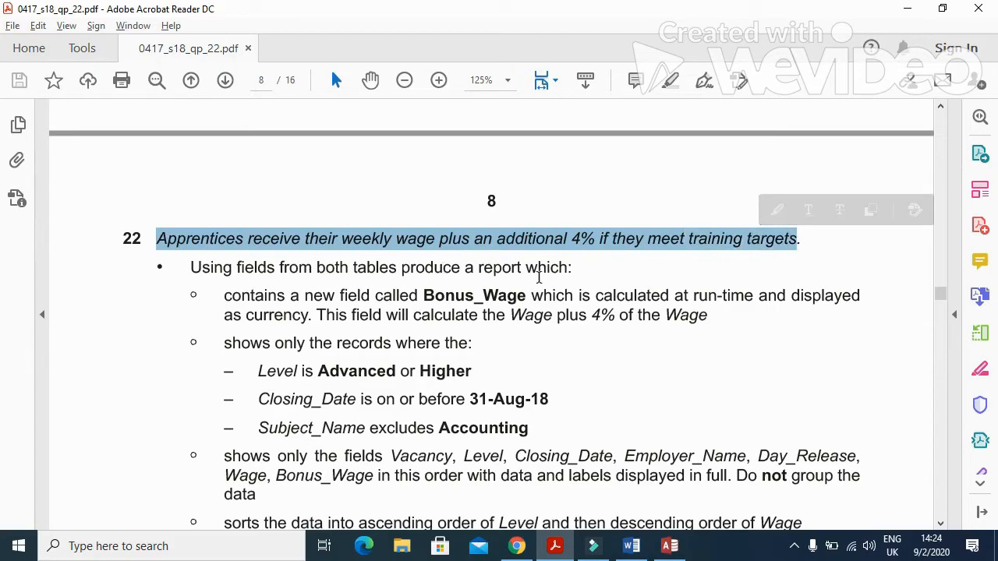
{"action": "left_click", "coordinate": [555, 551]}
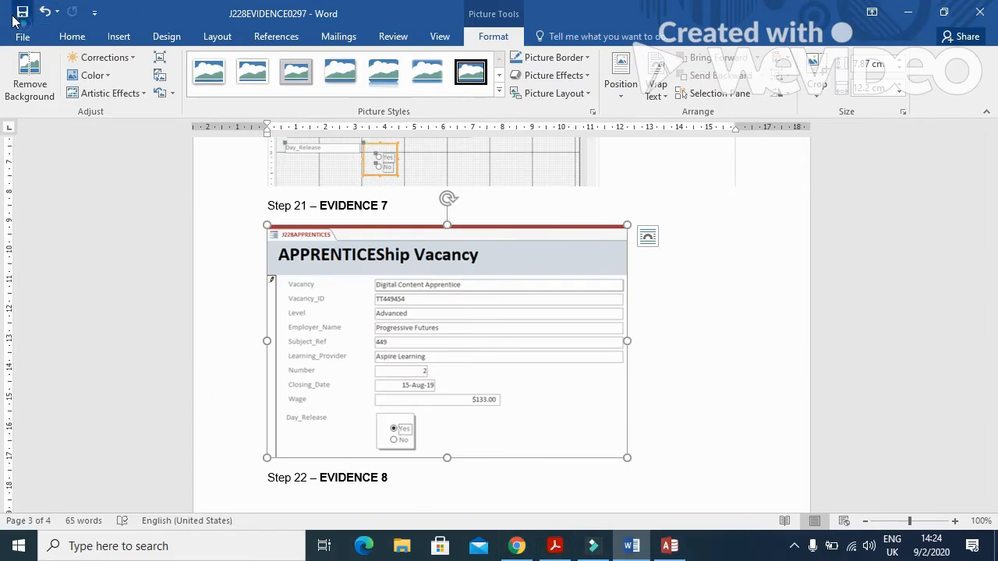
{"action": "left_click", "coordinate": [668, 548]}
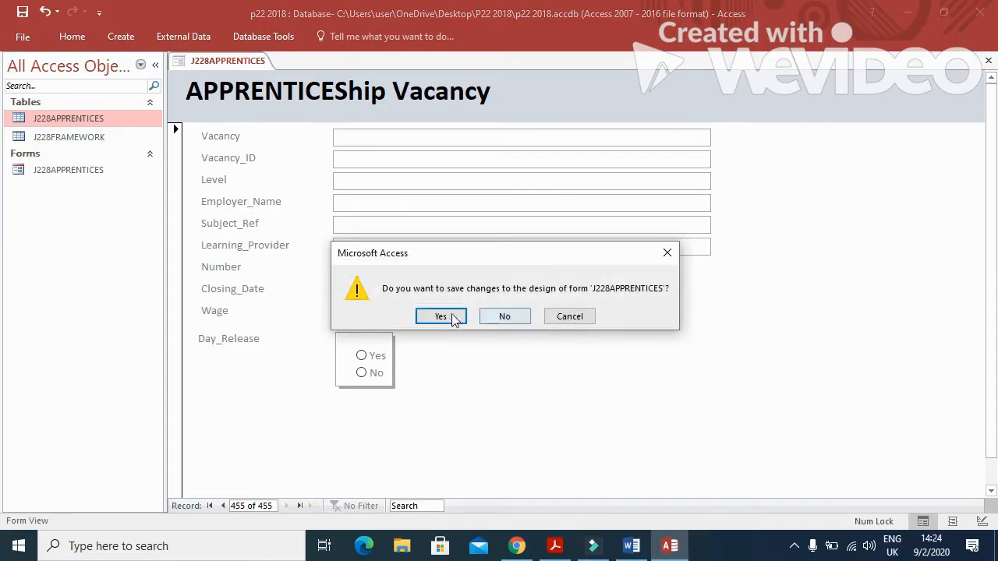
Save the vacancy form's design changes and pin the ribbon permanently open.
{"action": "left_click", "coordinate": [455, 319]}
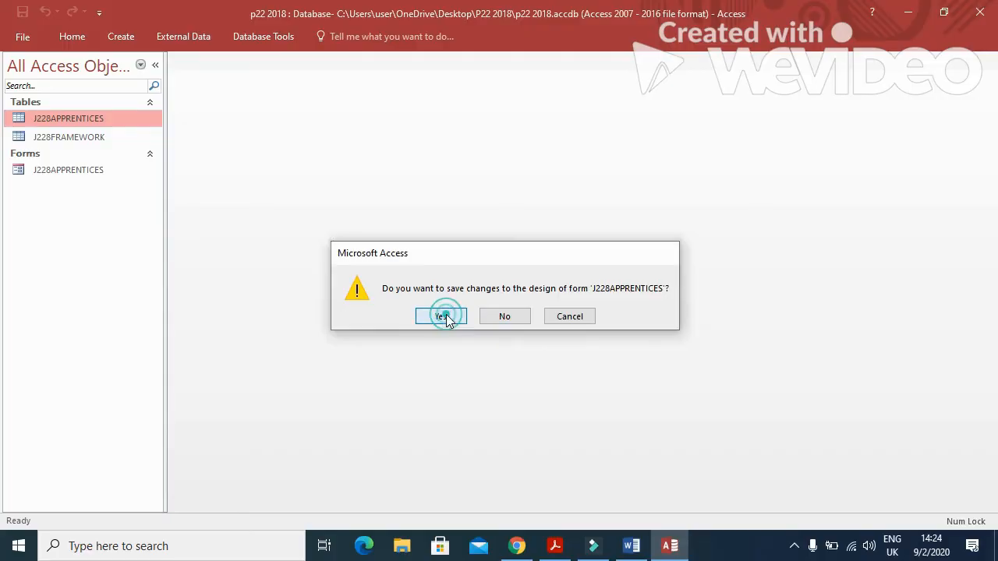
{"action": "right_click", "coordinate": [575, 36]}
{"action": "left_click", "coordinate": [488, 37]}
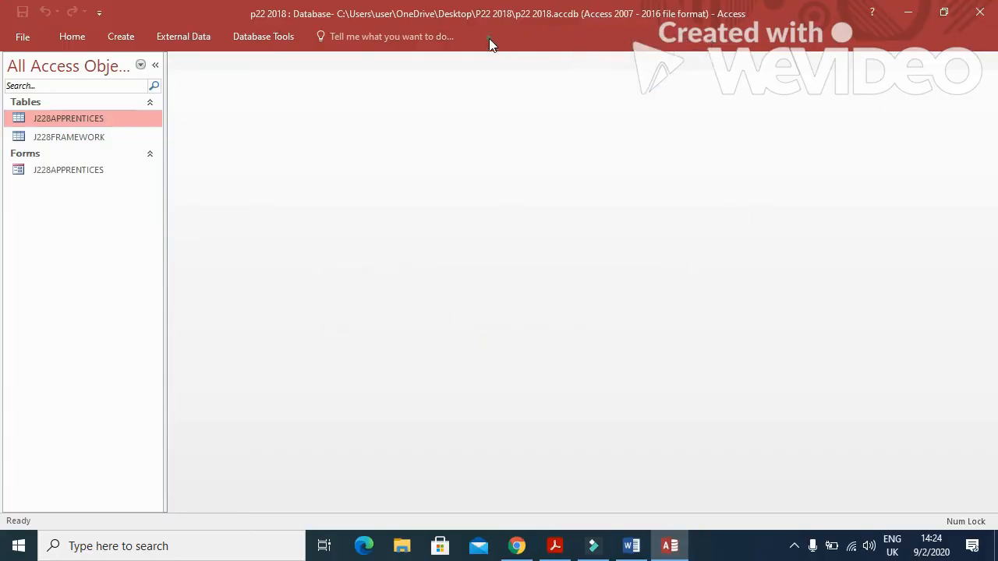
{"action": "left_click", "coordinate": [265, 37]}
{"action": "right_click", "coordinate": [705, 73]}
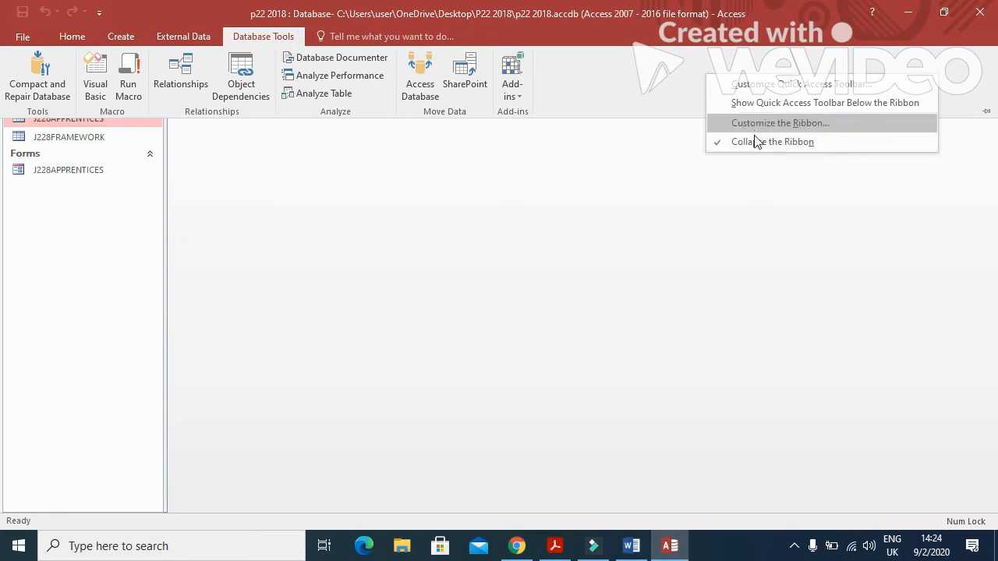
{"action": "left_click", "coordinate": [754, 142]}
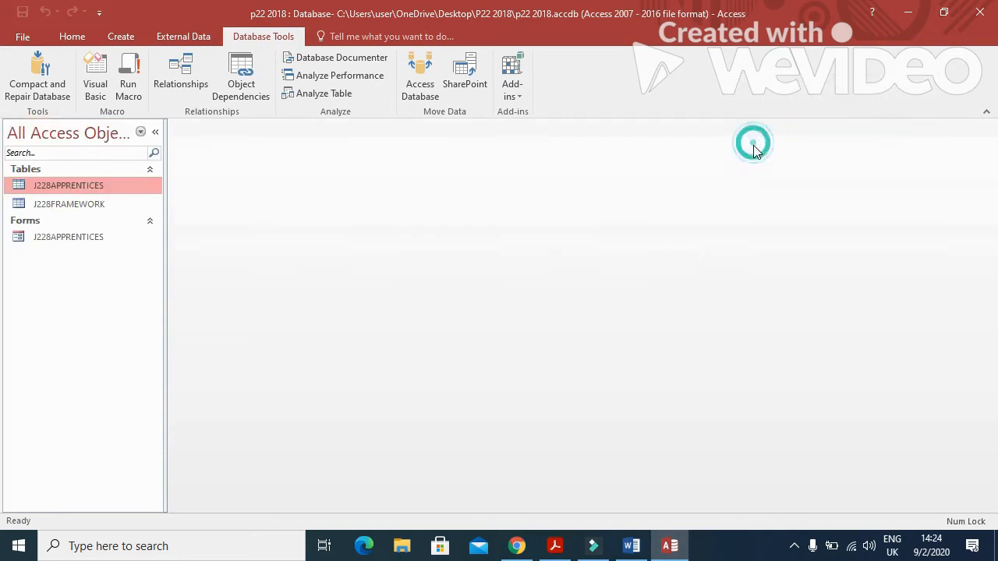
Start a Simple Query Wizard with all fields from J228APPRENTICES and J228FRAMEWORK.
{"action": "left_click", "coordinate": [120, 36]}
{"action": "left_click", "coordinate": [199, 78]}
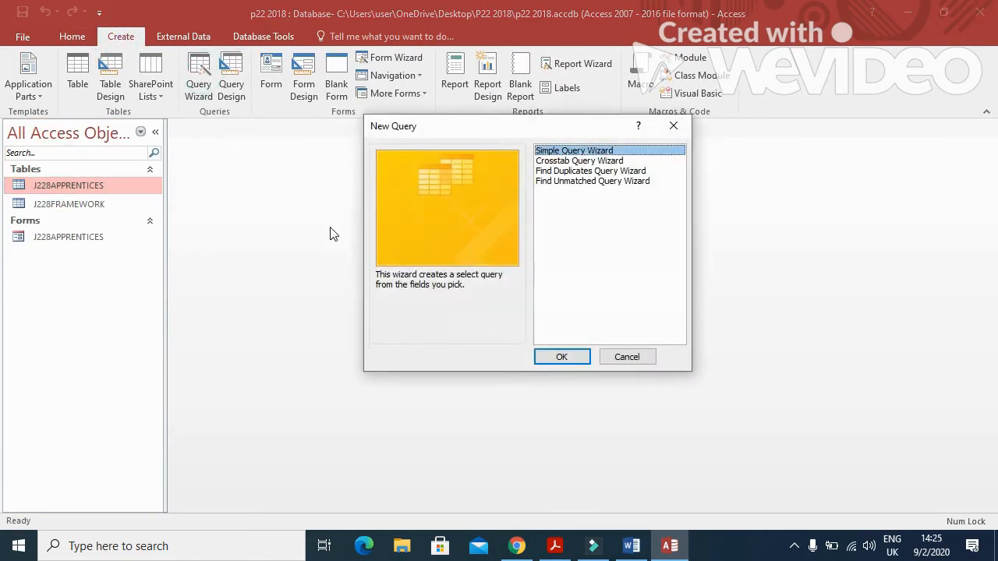
{"action": "left_click", "coordinate": [550, 356]}
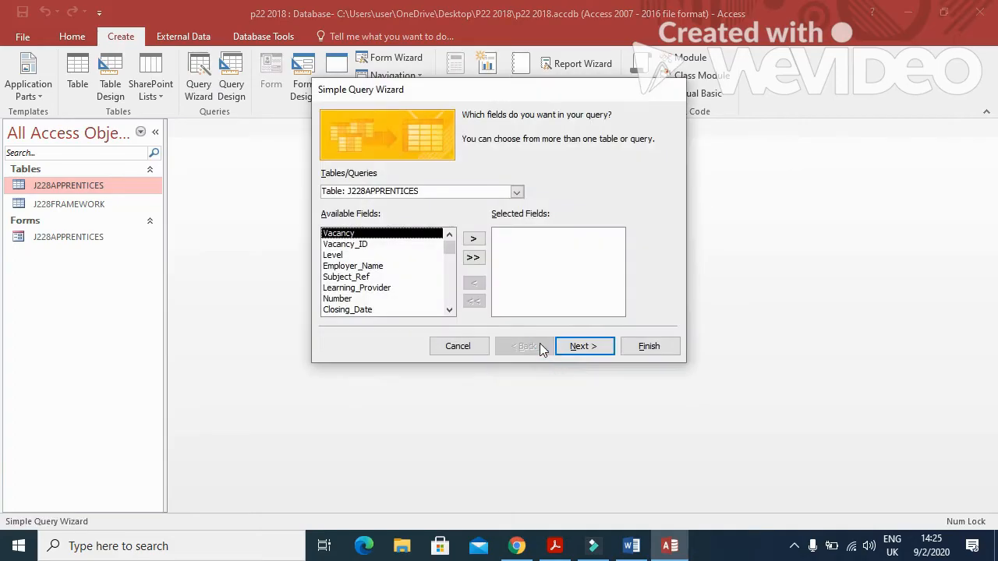
{"action": "left_click", "coordinate": [472, 258]}
{"action": "left_click", "coordinate": [517, 192]}
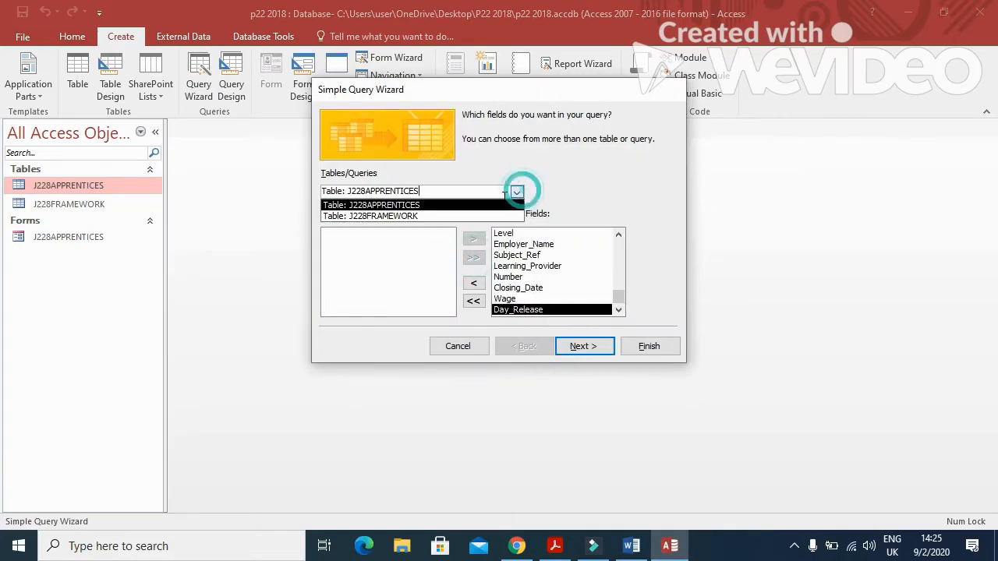
{"action": "left_click", "coordinate": [452, 215]}
{"action": "left_click", "coordinate": [472, 258]}
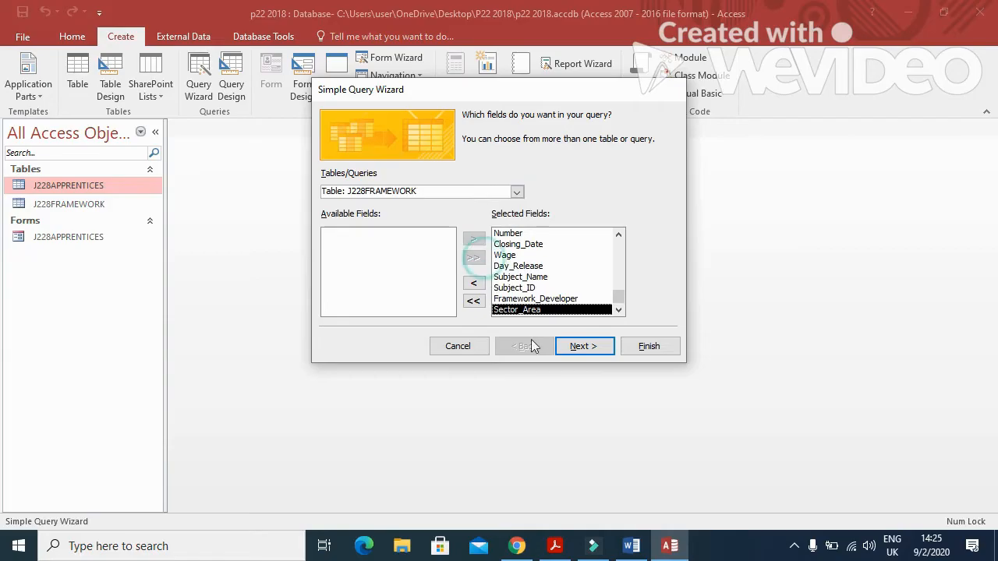
Title the detail query '22' and finish the wizard, opening it in design view.
{"action": "left_click", "coordinate": [580, 347]}
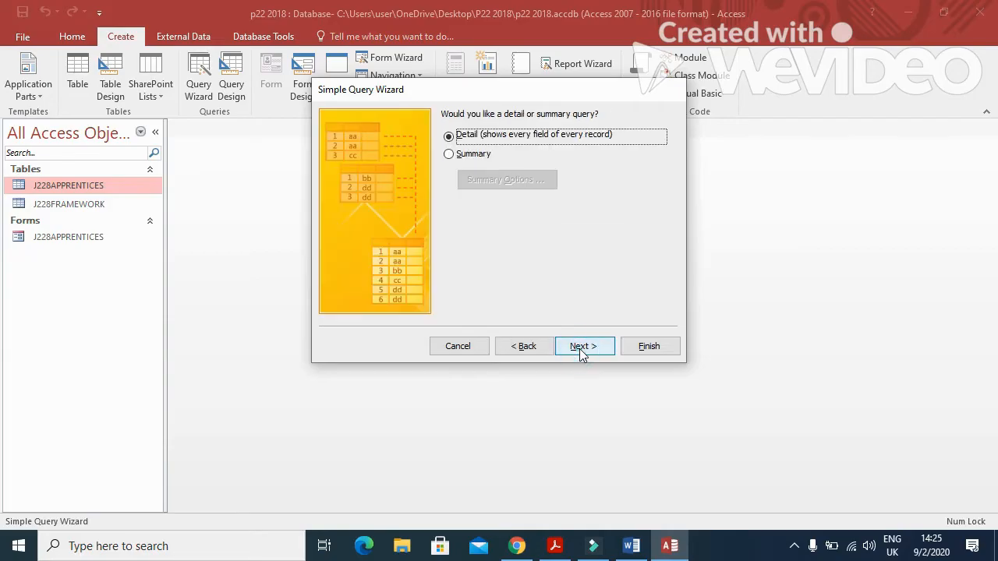
{"action": "left_click", "coordinate": [580, 349]}
{"action": "left_click", "coordinate": [507, 263]}
{"action": "left_click_drag", "start_coordinate": [552, 133], "coordinate": [507, 132]}
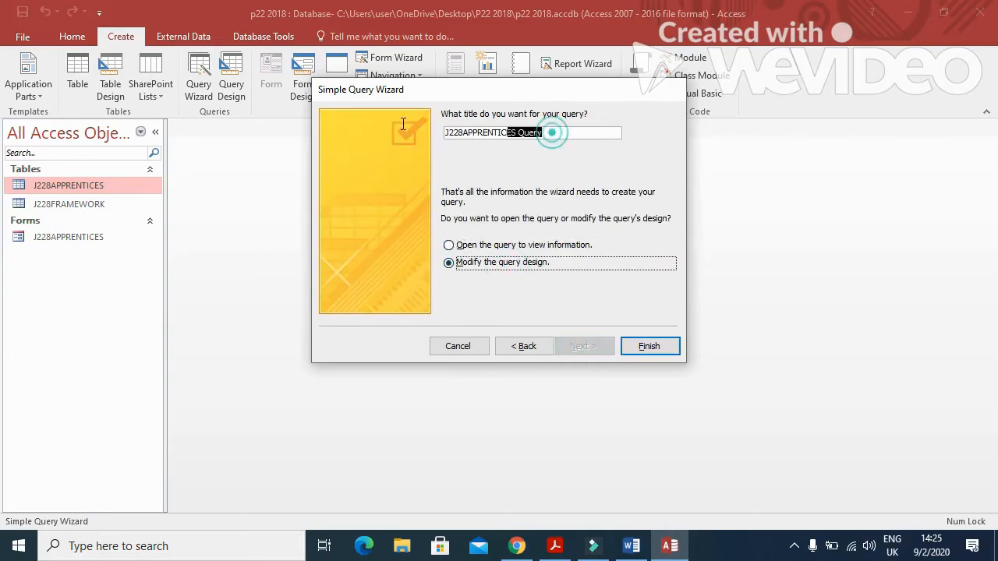
{"action": "left_click_drag", "start_coordinate": [403, 123], "coordinate": [382, 123]}
{"action": "key", "text": "alt+Tab"}
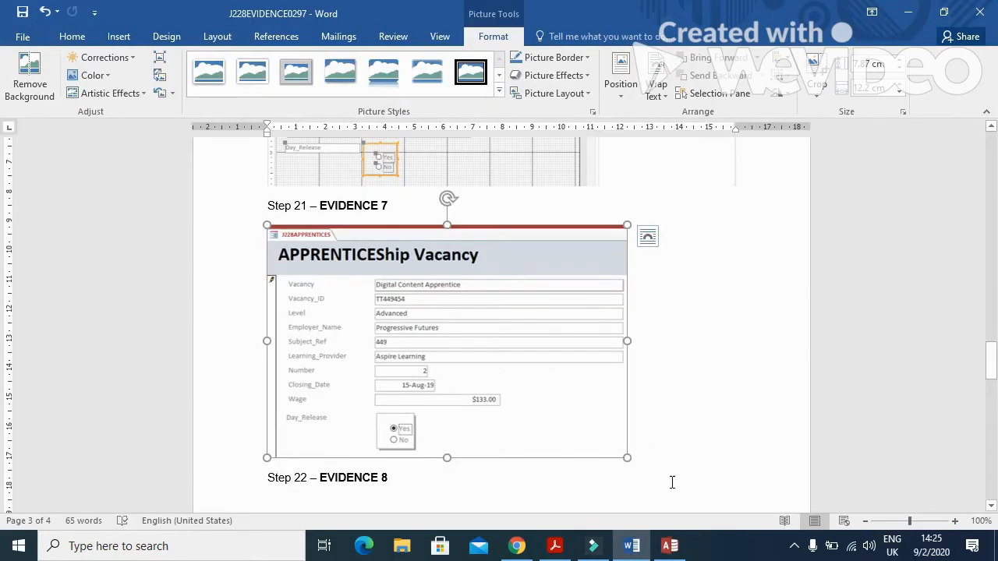
{"action": "left_click", "coordinate": [555, 546]}
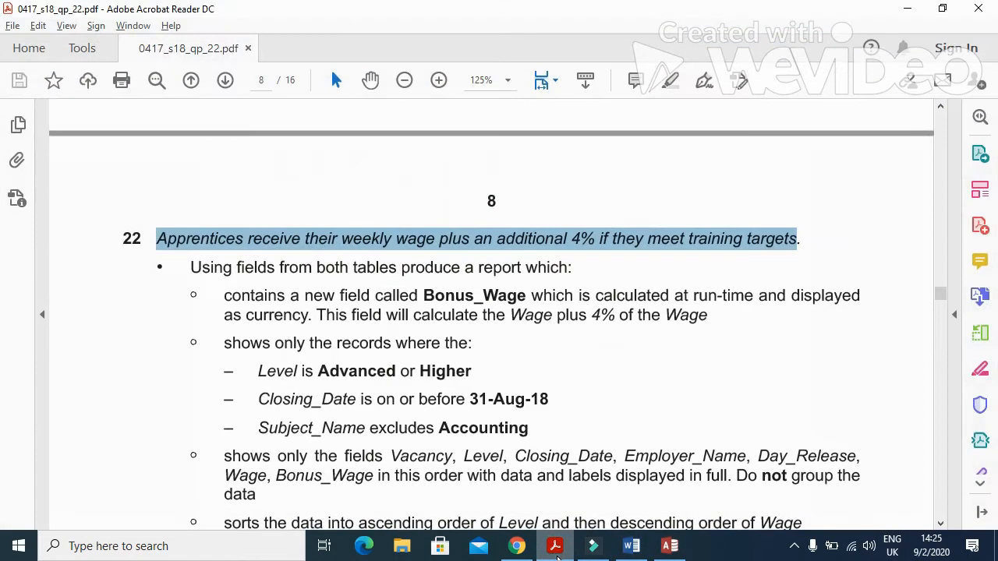
{"action": "left_click", "coordinate": [556, 553]}
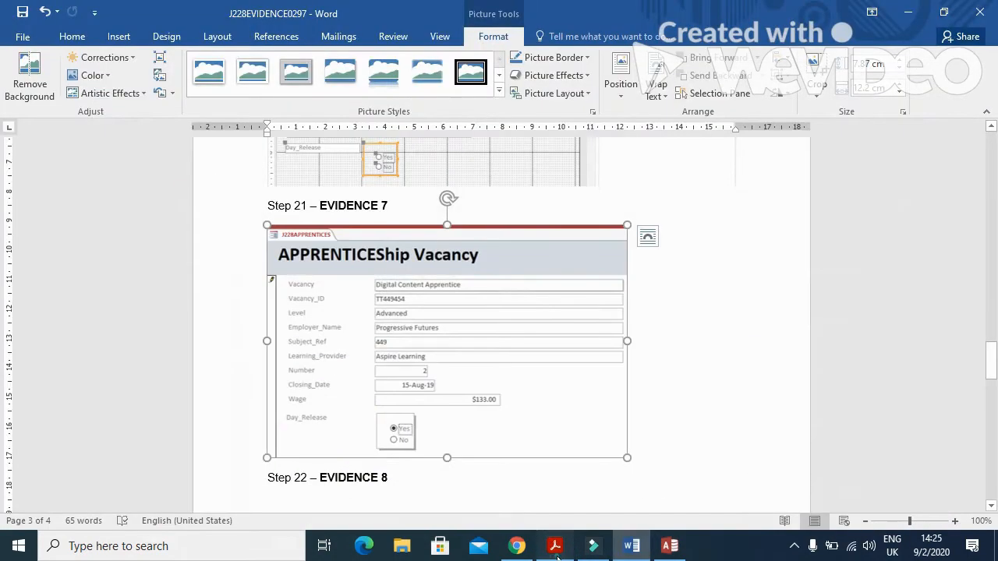
{"action": "left_click", "coordinate": [556, 553]}
{"action": "left_click", "coordinate": [670, 546]}
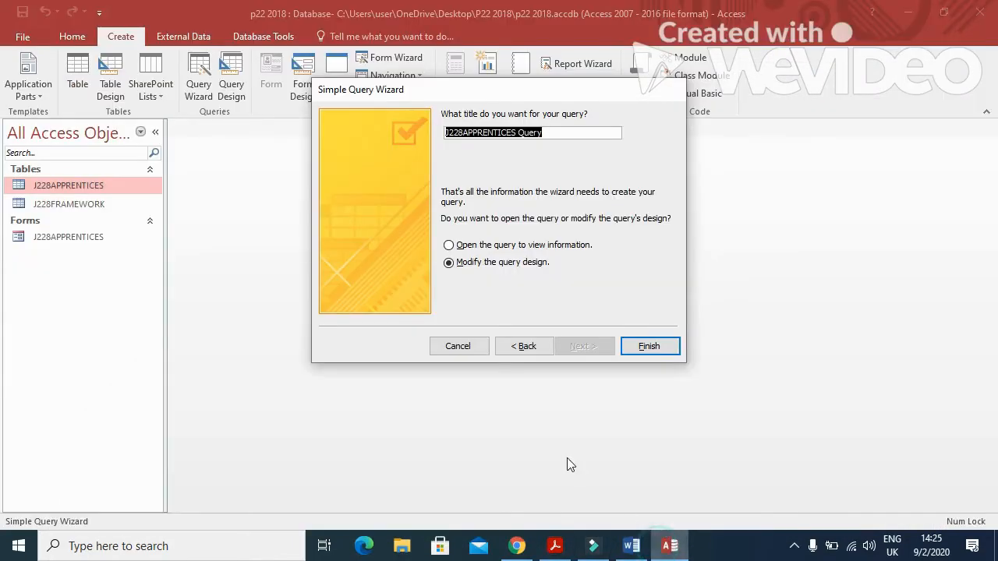
{"action": "type", "text": "22"}
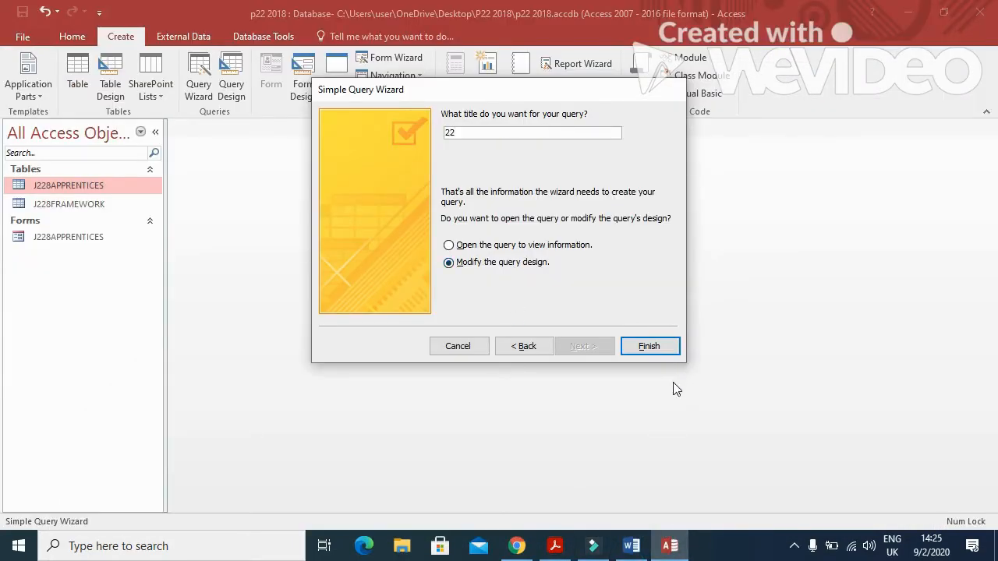
{"action": "left_click", "coordinate": [640, 350]}
Check the Bonus_Wage field name in question 22, then return to query 22's design.
{"action": "key", "text": "alt+Tab"}
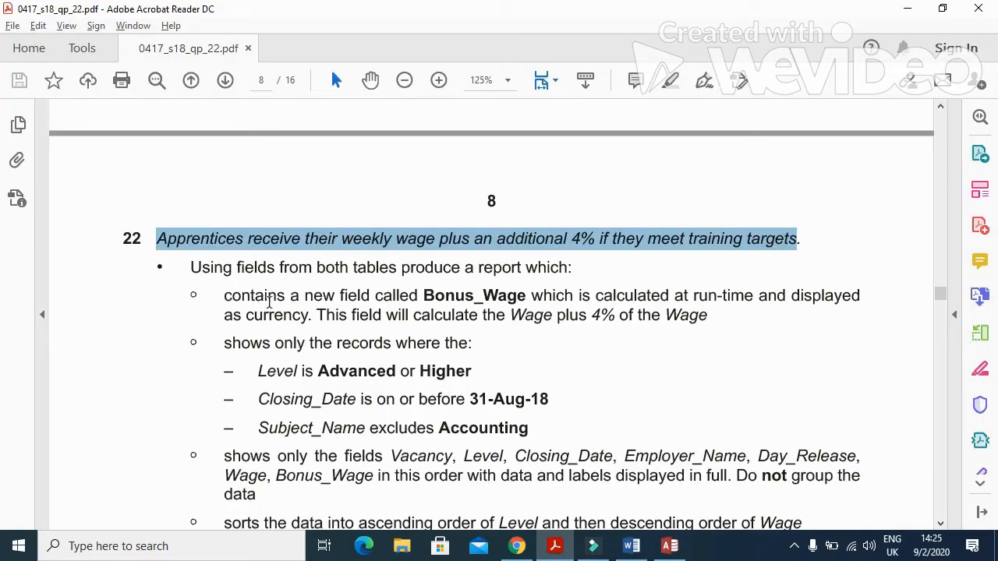
{"action": "left_click_drag", "start_coordinate": [423, 296], "coordinate": [526, 301]}
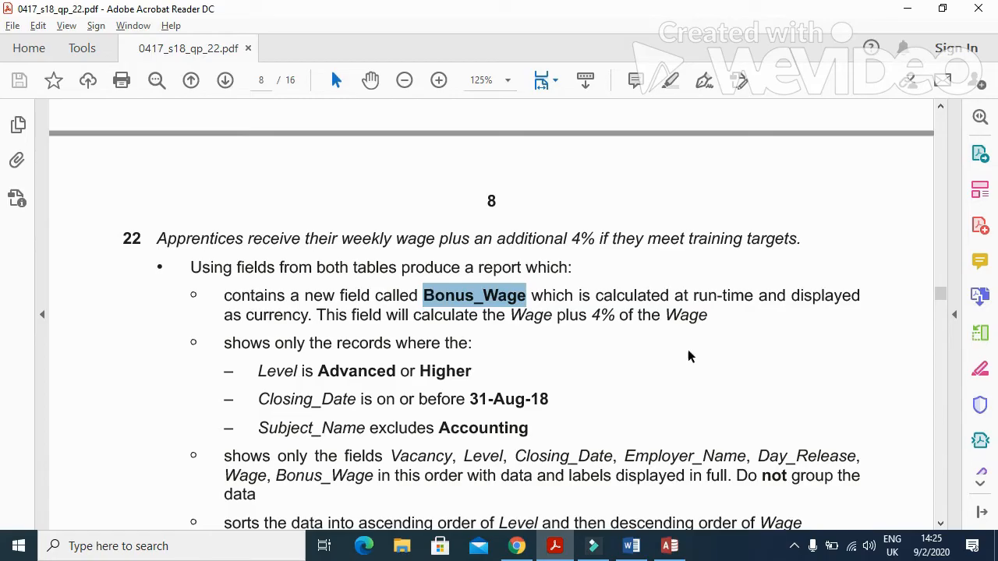
{"action": "key", "text": "alt+Tab"}
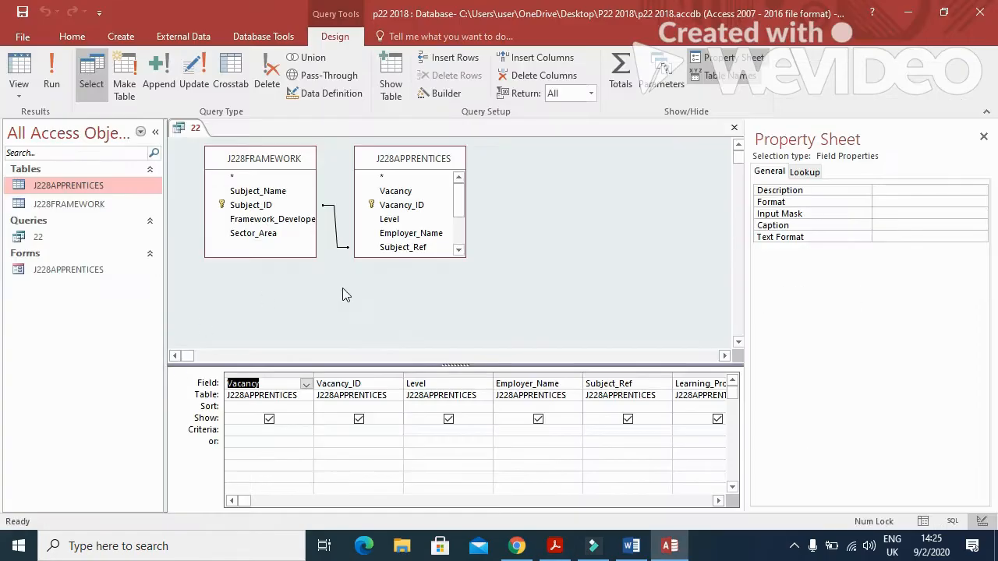
In query 22's first empty column, build an expression starting '[Wage] +'.
{"action": "left_click", "coordinate": [718, 500]}
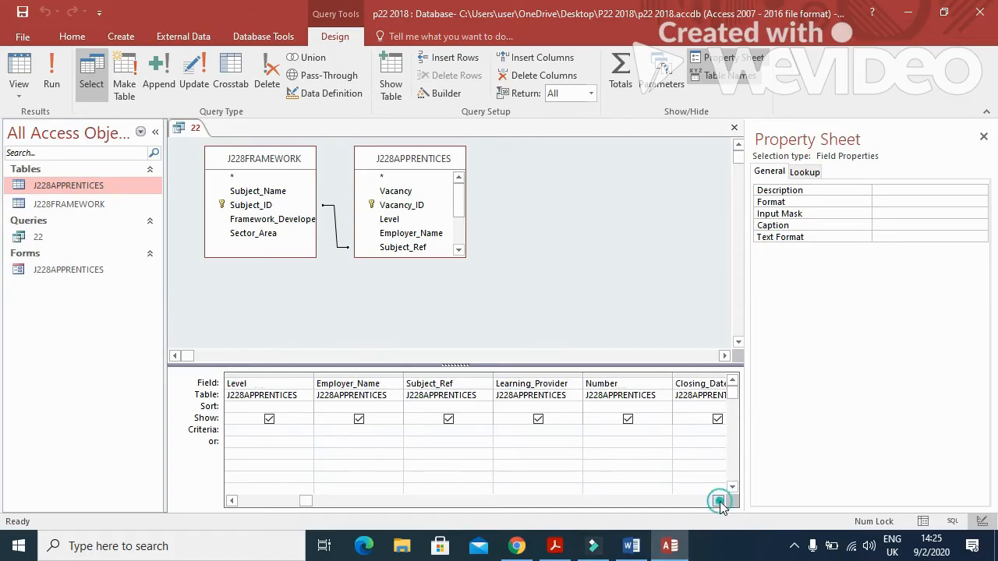
{"action": "left_click", "coordinate": [718, 501]}
{"action": "left_click", "coordinate": [717, 500]}
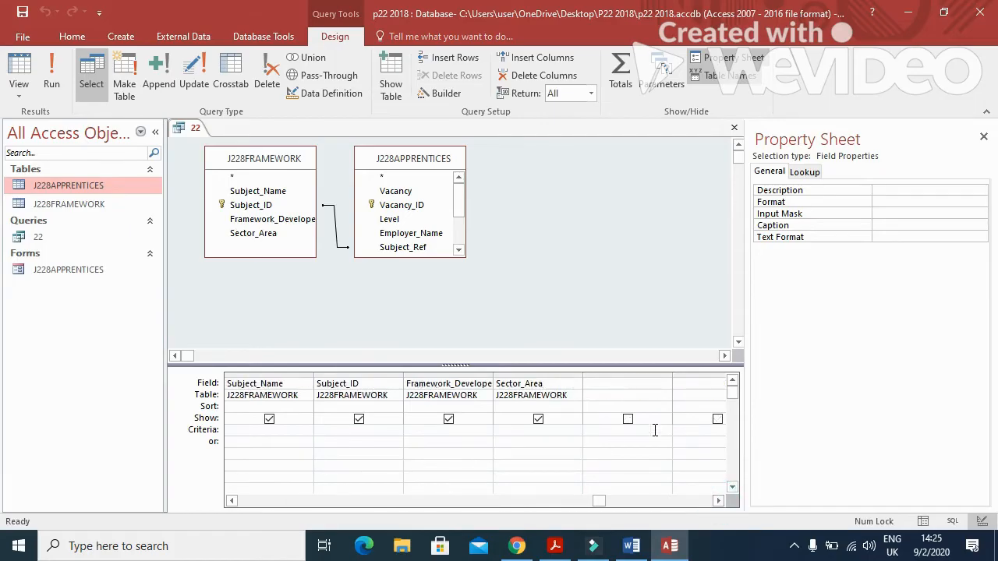
{"action": "left_click", "coordinate": [620, 383]}
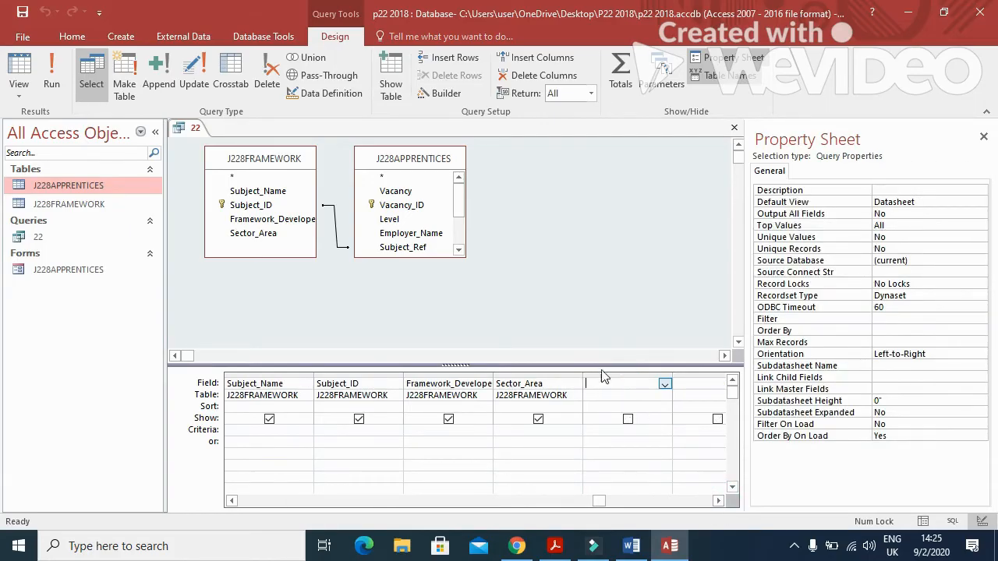
{"action": "left_click", "coordinate": [452, 100]}
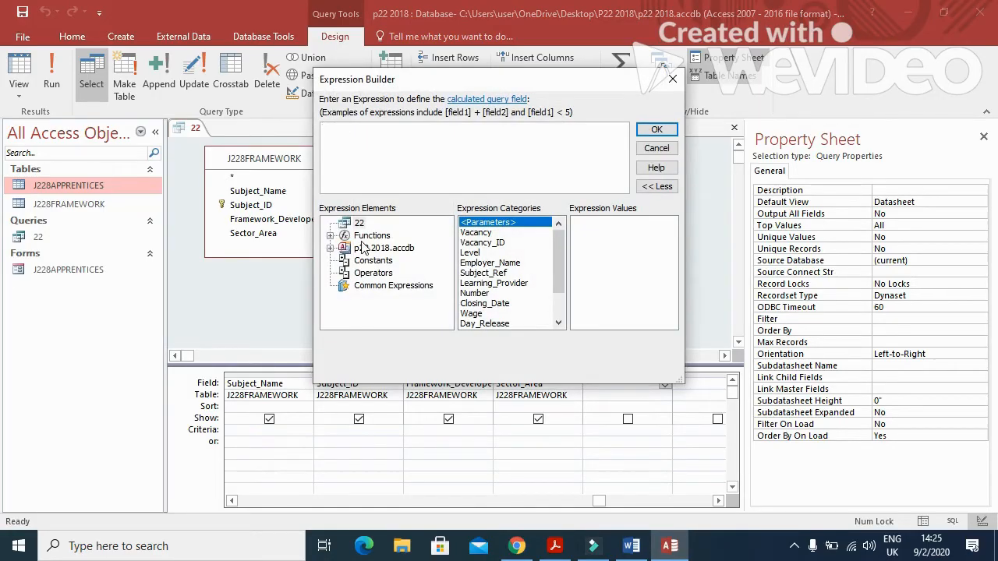
{"action": "double_click", "coordinate": [470, 314]}
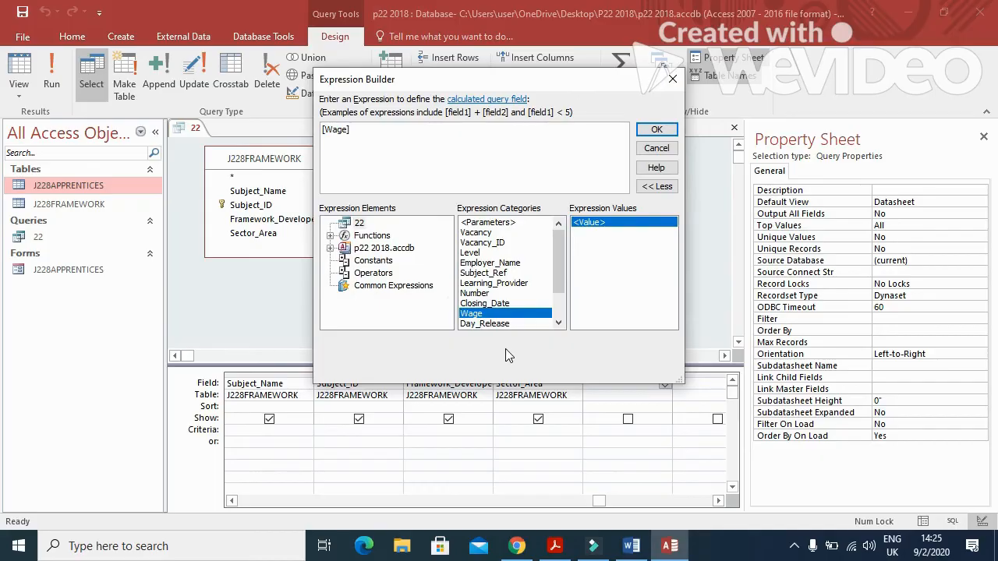
{"action": "type", "text": "+"}
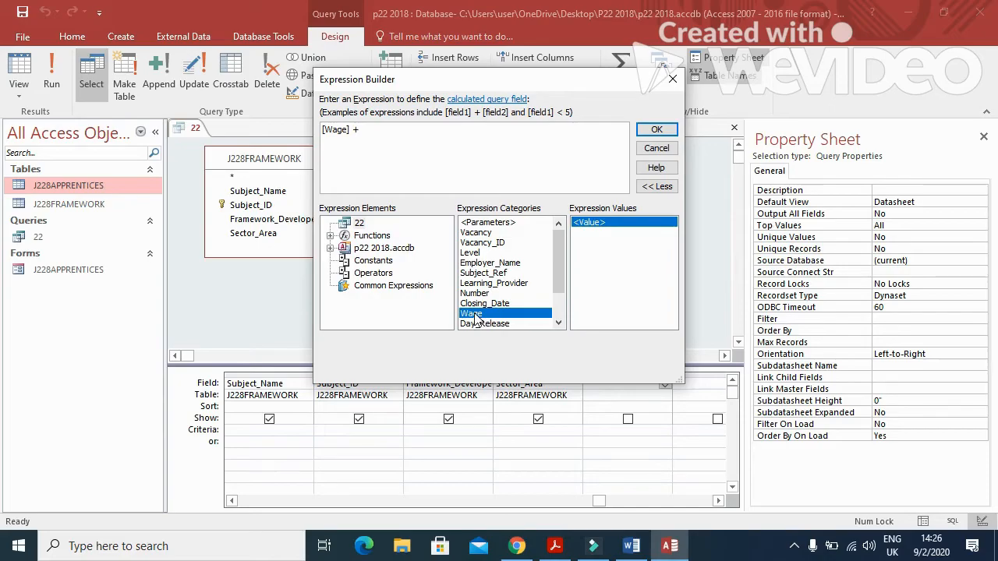
Complete the expression as [Wage] + [Wage]*1.04 and add it to the grid as Expr1.
{"action": "double_click", "coordinate": [475, 315]}
{"action": "type", "text": "*1.04"}
{"action": "left_click", "coordinate": [665, 129]}
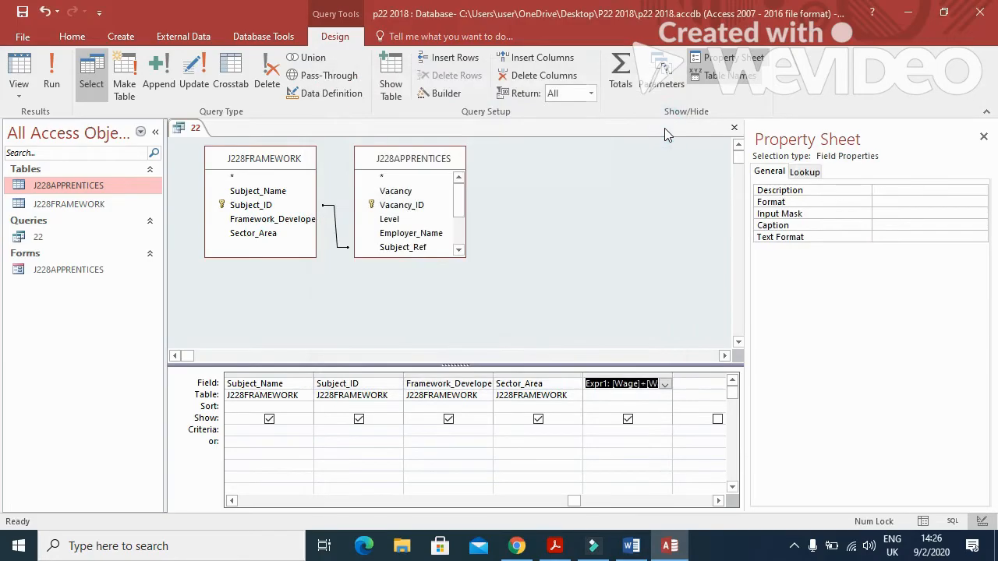
Format the calculated field as Currency and rename Expr1 to Bonus_Wage.
{"action": "left_click", "coordinate": [923, 202]}
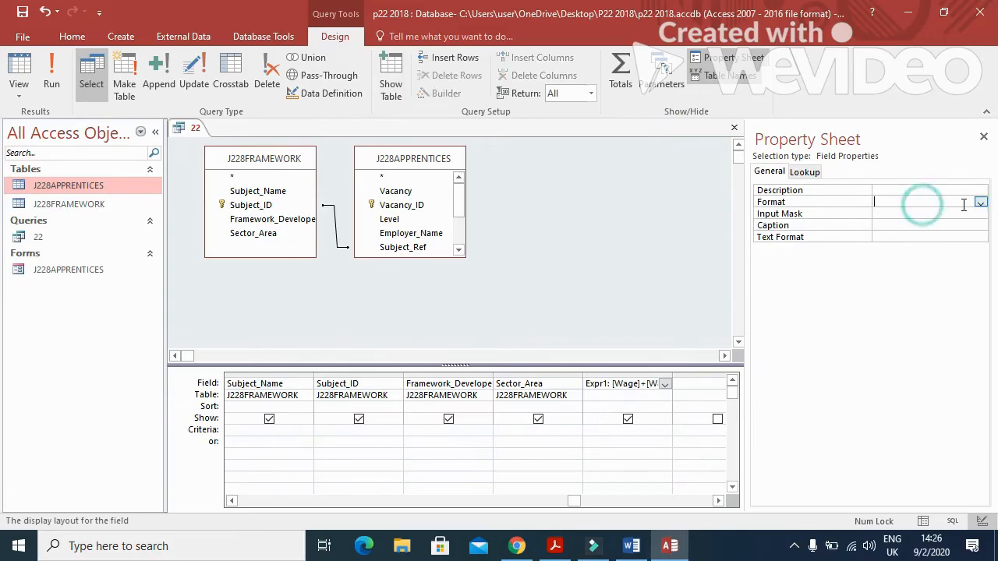
{"action": "left_click", "coordinate": [979, 202]}
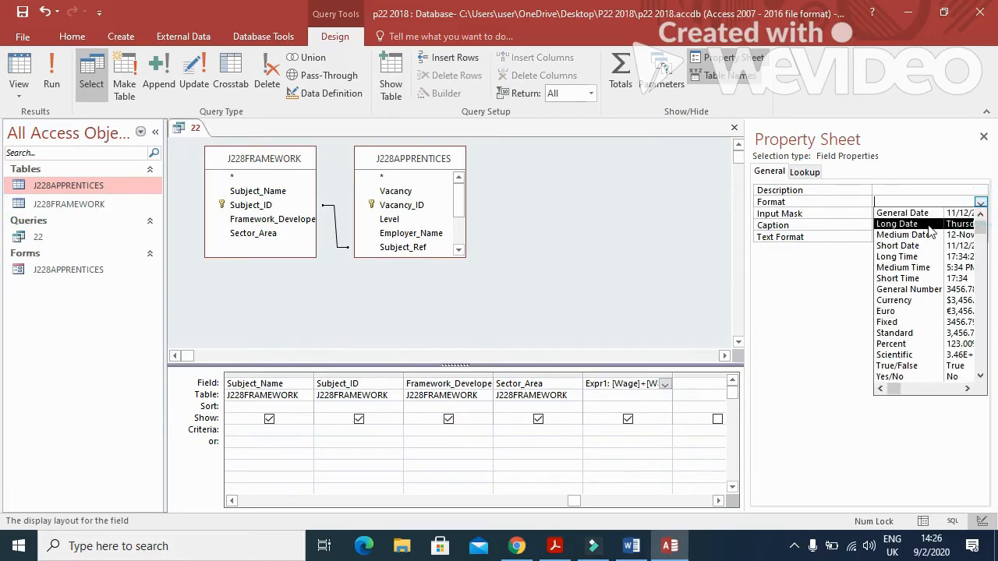
{"action": "left_click", "coordinate": [904, 300]}
{"action": "double_click", "coordinate": [604, 383]}
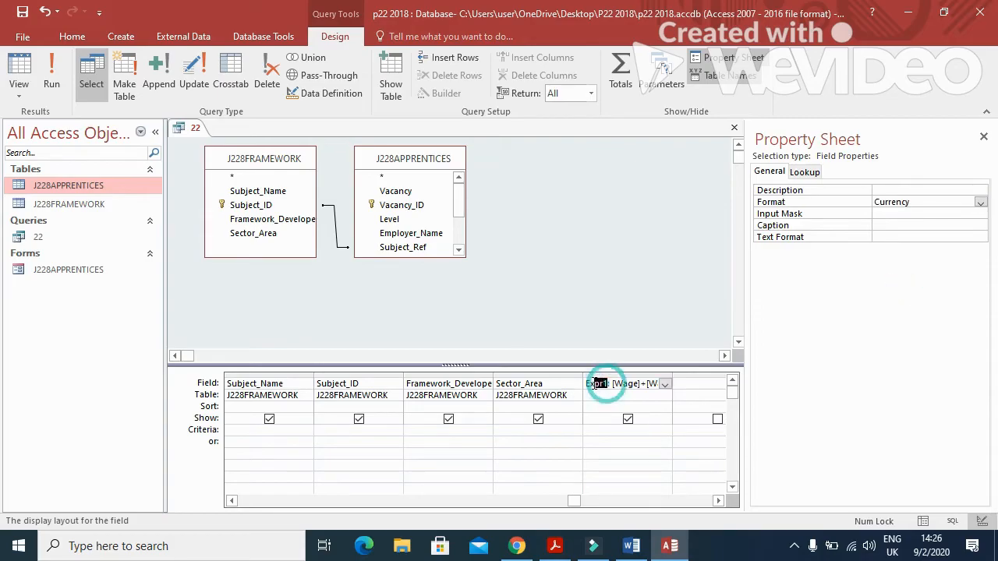
{"action": "type", "text": "Bonus_Wage: [Wa"}
Save and run query 22 to check the Bonus_Wage values, then return to Design view.
{"action": "left_click", "coordinate": [27, 16]}
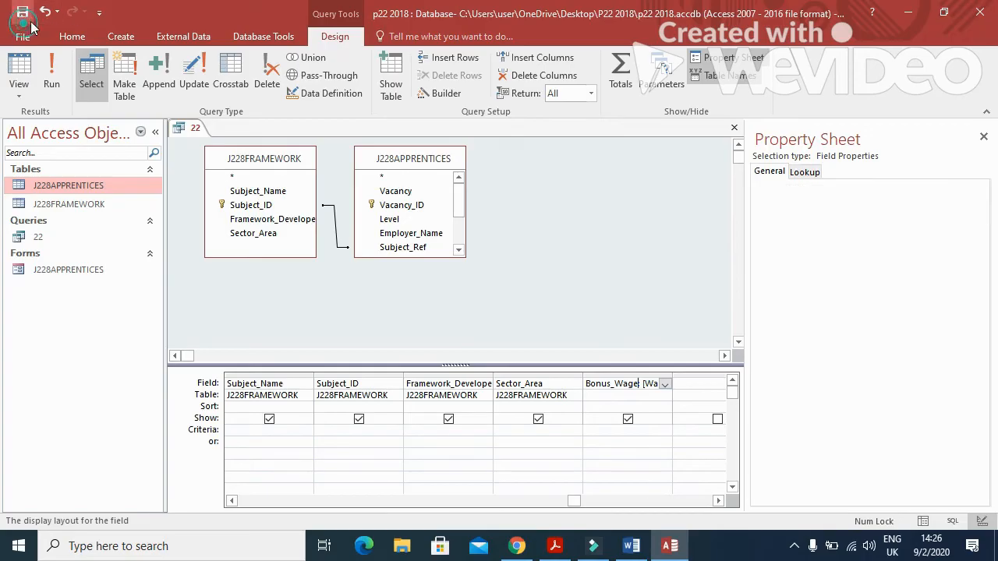
{"action": "left_click", "coordinate": [51, 74]}
{"action": "left_click_drag", "start_coordinate": [598, 505], "coordinate": [799, 516]}
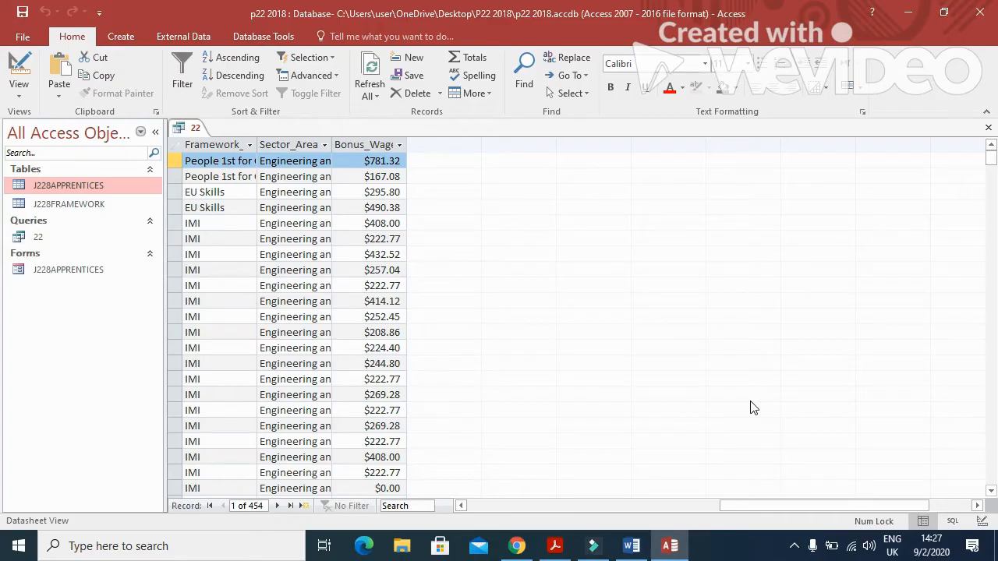
{"action": "left_click", "coordinate": [461, 506]}
{"action": "left_click", "coordinate": [461, 506]}
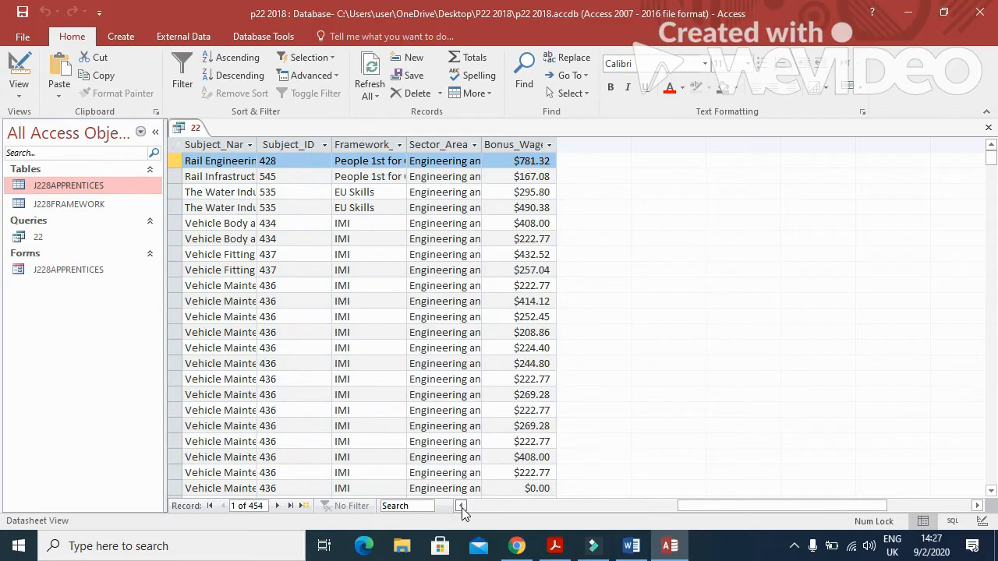
{"action": "left_click", "coordinate": [461, 506]}
{"action": "left_click", "coordinate": [460, 506]}
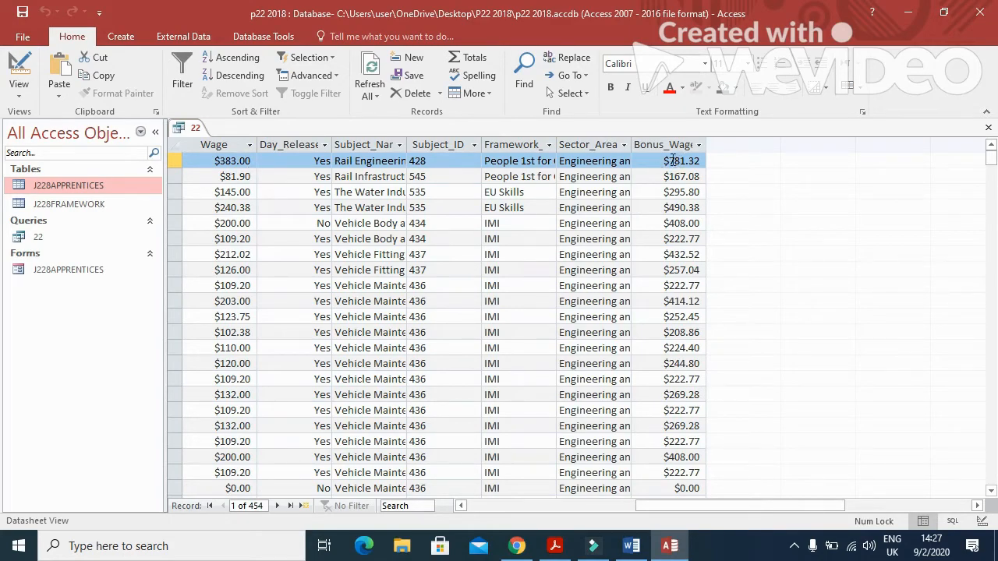
{"action": "left_click", "coordinate": [20, 71]}
{"action": "left_click", "coordinate": [647, 385]}
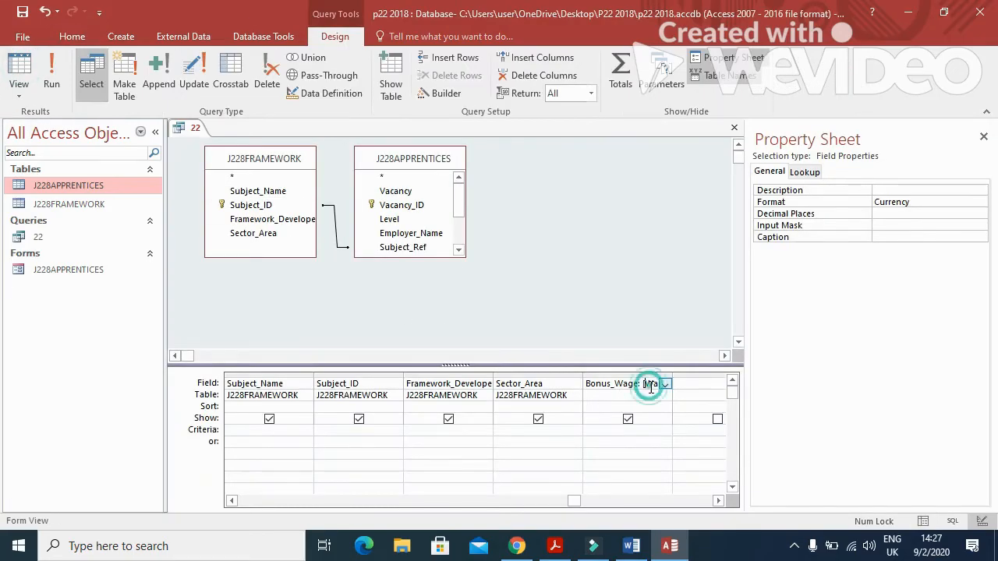
Change the Bonus_Wage multiplier to 0.04 and save the query.
{"action": "left_click", "coordinate": [442, 94]}
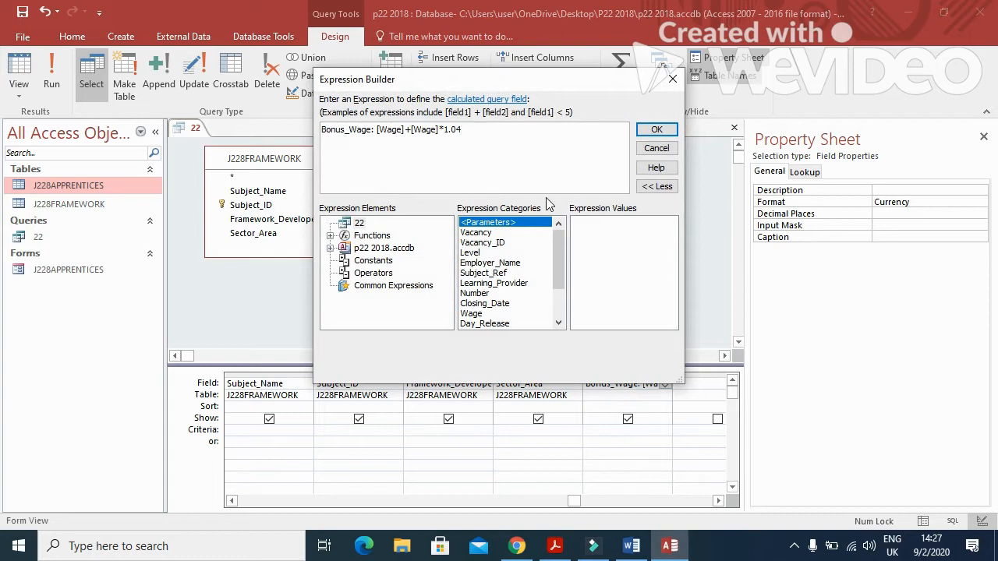
{"action": "key", "text": "BackSpace"}
{"action": "key", "text": "BackSpace"}
{"action": "key", "text": "BackSpace"}
{"action": "key", "text": "BackSpace"}
{"action": "type", "text": ".0"}
{"action": "left_click", "coordinate": [657, 131]}
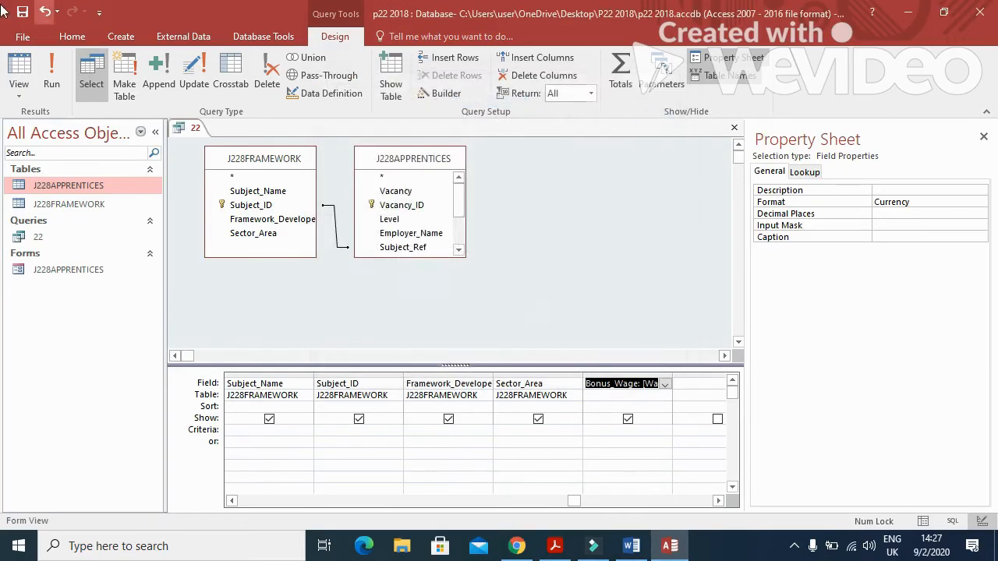
{"action": "left_click", "coordinate": [25, 13]}
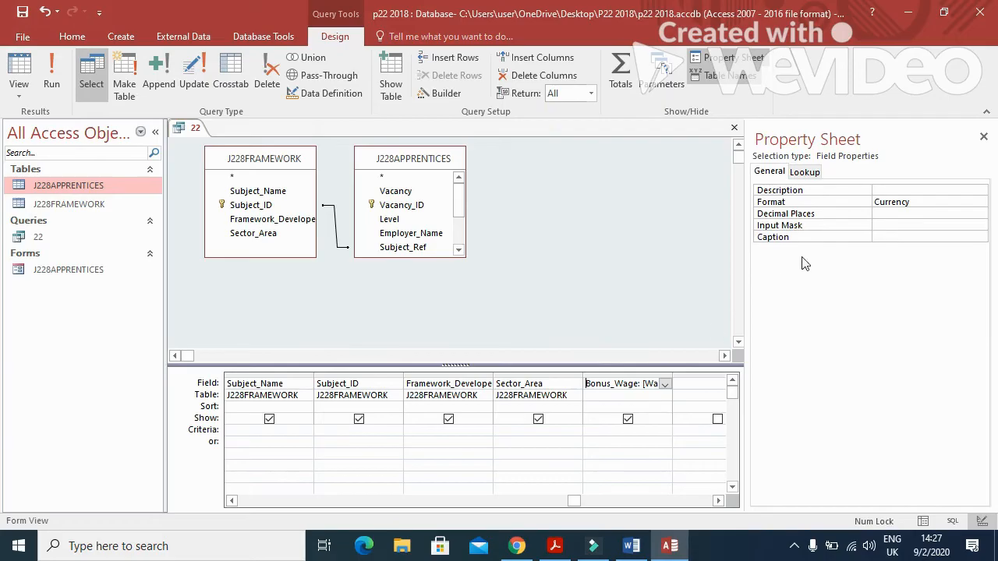
Give Bonus_Wage 2 decimal places and run the query to check values like $398.32.
{"action": "left_click", "coordinate": [975, 213]}
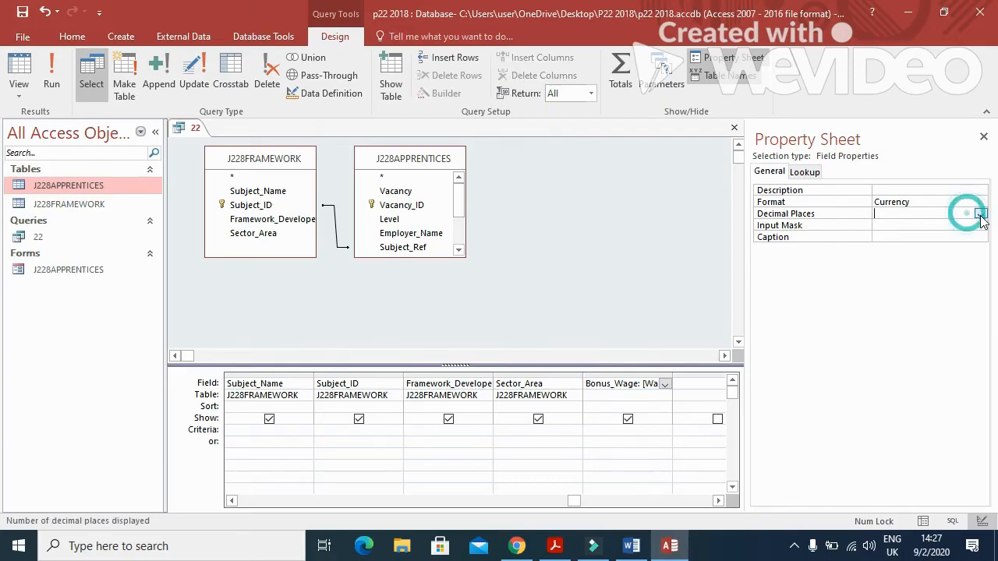
{"action": "left_click", "coordinate": [979, 214]}
{"action": "left_click", "coordinate": [923, 260]}
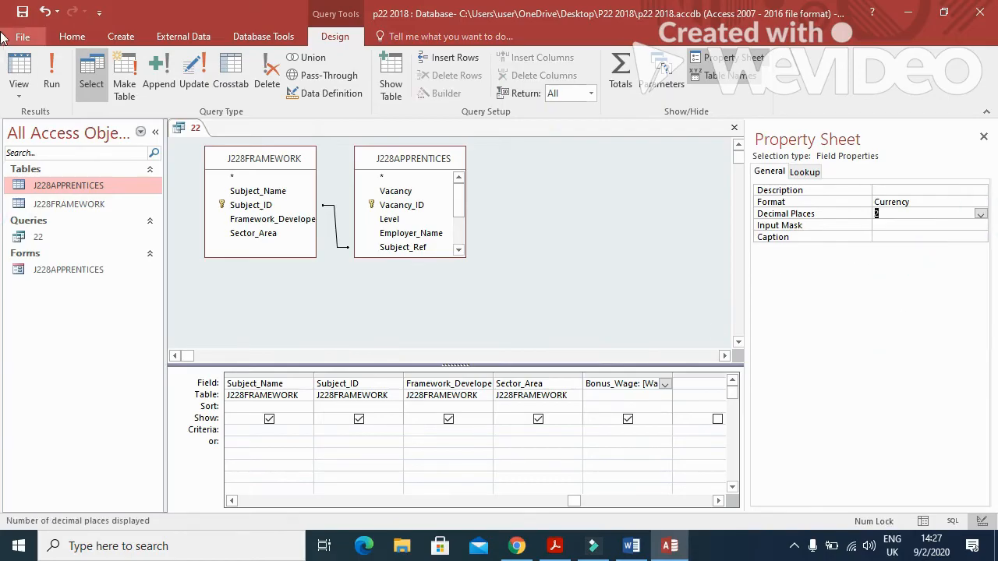
{"action": "left_click", "coordinate": [51, 74]}
{"action": "left_click_drag", "start_coordinate": [584, 508], "coordinate": [712, 510]}
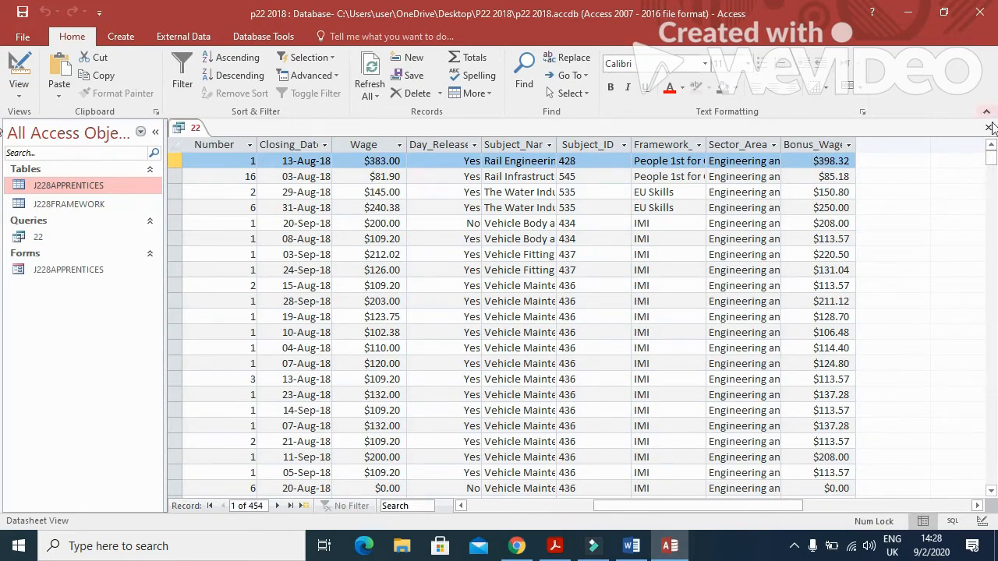
{"action": "left_click", "coordinate": [19, 66]}
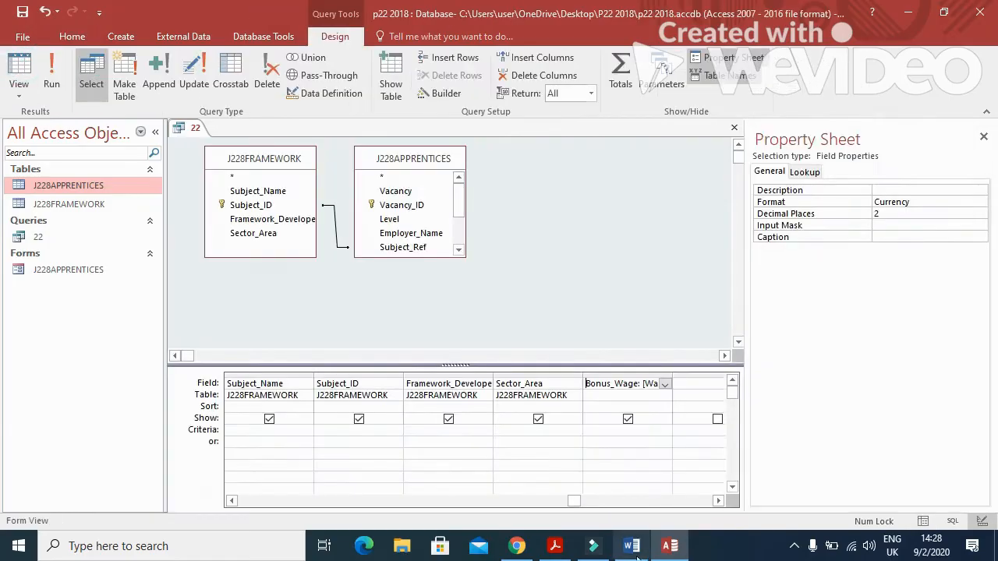
Paste 'Advanced or Higher' as the Level criterion, following the question's filtering requirement.
{"action": "left_click", "coordinate": [555, 546]}
{"action": "scroll", "coordinate": [466, 366], "scroll_direction": "down", "scroll_amount": 1}
{"action": "mouse_move", "coordinate": [225, 307]}
{"action": "left_mouse_down"}
{"action": "mouse_move", "coordinate": [471, 308]}
{"action": "mouse_move", "coordinate": [357, 335]}
{"action": "left_mouse_up"}
{"action": "key", "text": "ctrl+c"}
{"action": "key", "text": "alt+Tab"}
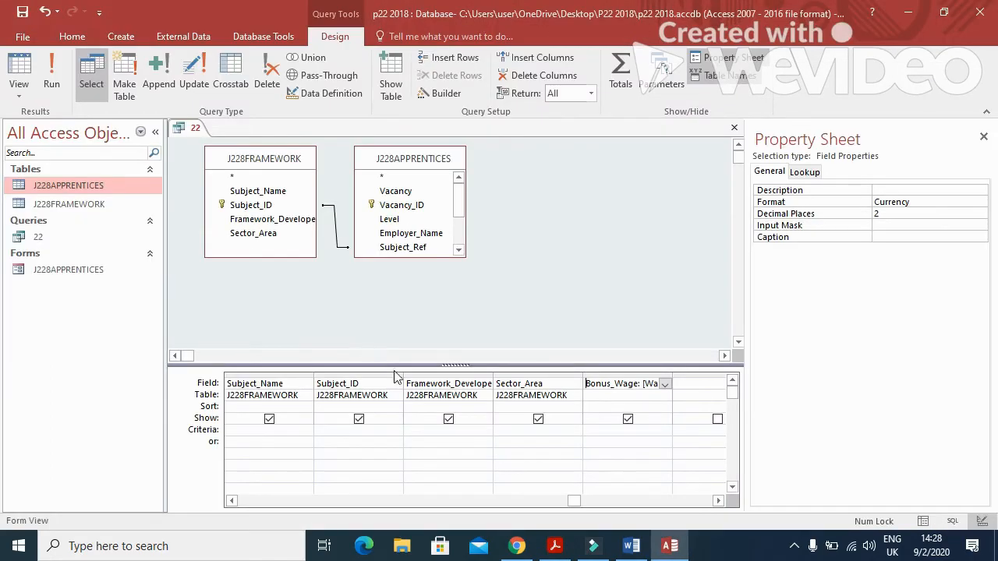
{"action": "left_click", "coordinate": [237, 500]}
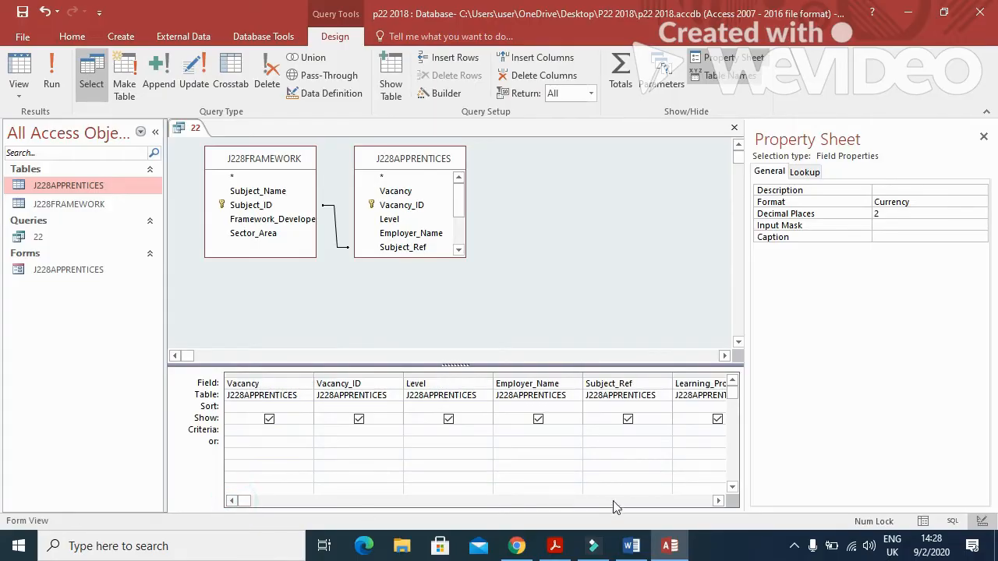
{"action": "left_click", "coordinate": [444, 429]}
{"action": "key", "text": "ctrl+v"}
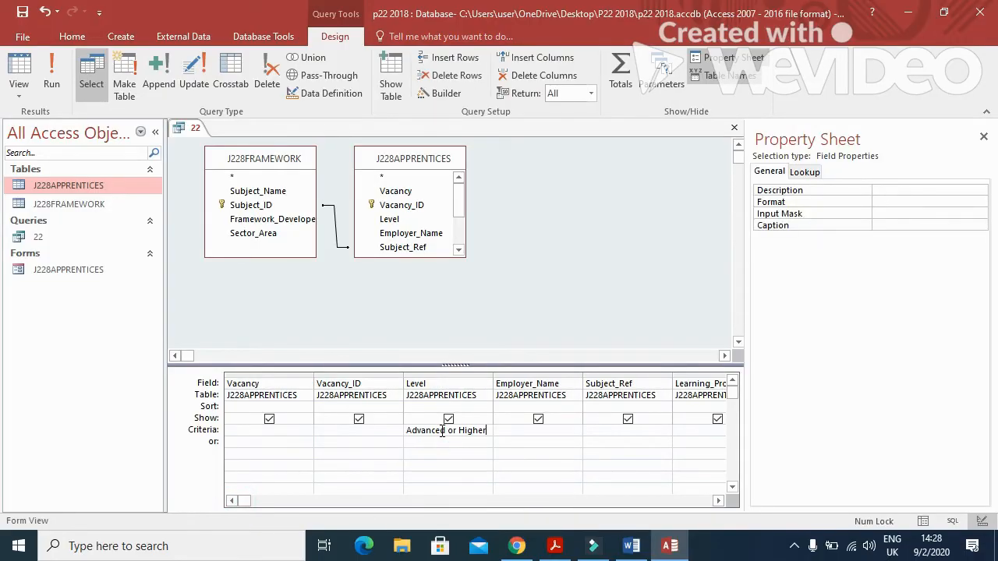
Give Closing_Date a criterion of >=#8/18/2031#.
{"action": "key", "text": "alt+Tab"}
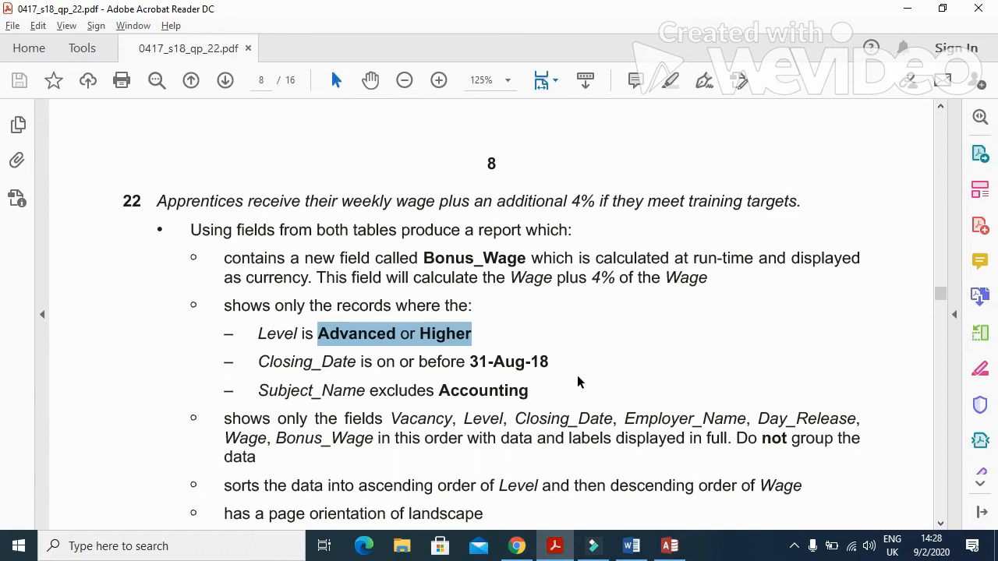
{"action": "key", "text": "alt+Tab"}
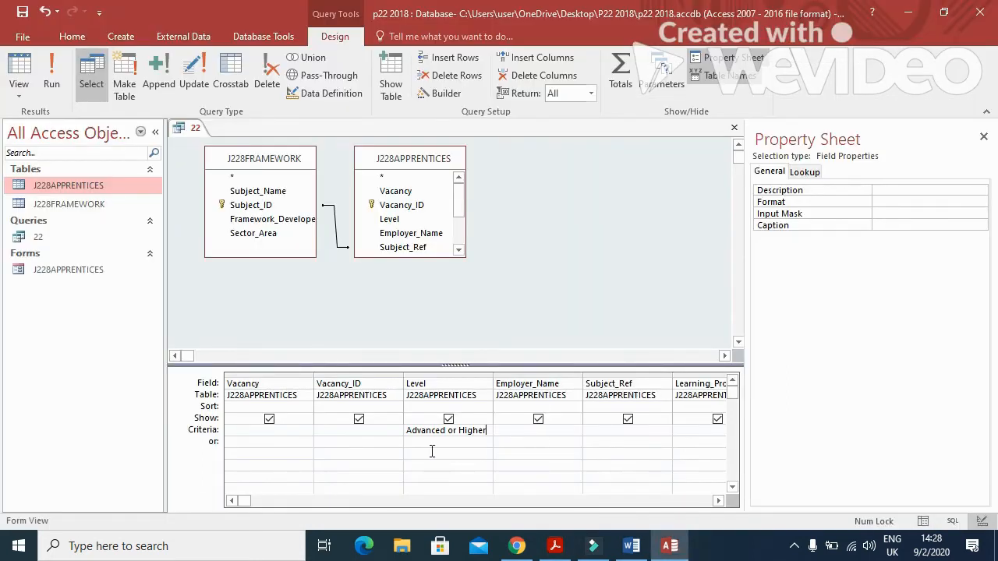
{"action": "key", "text": "alt+Tab"}
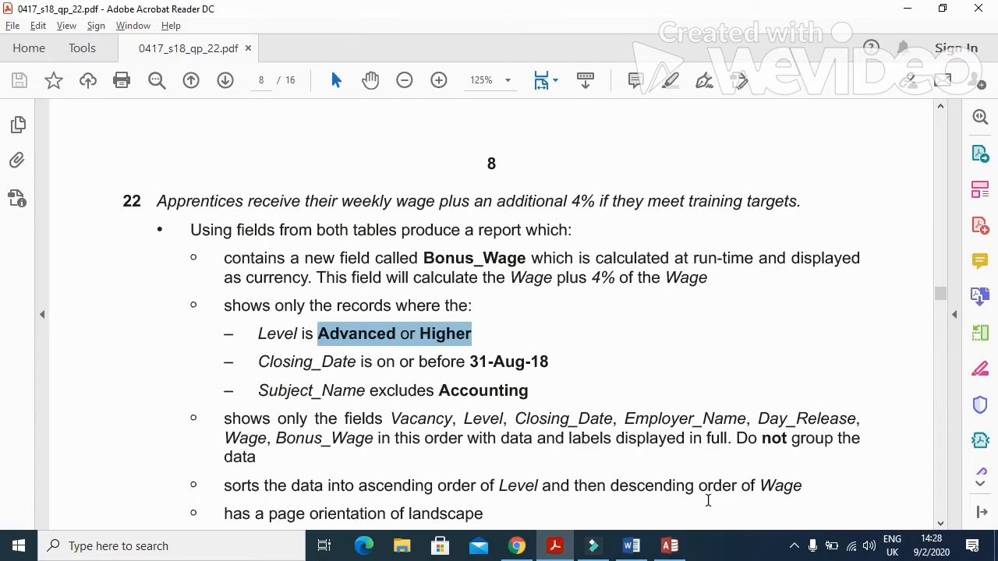
{"action": "key", "text": "alt+Tab"}
{"action": "left_click", "coordinate": [718, 500]}
{"action": "left_click", "coordinate": [717, 501]}
{"action": "left_click", "coordinate": [717, 501]}
{"action": "left_click", "coordinate": [717, 500]}
{"action": "left_click", "coordinate": [521, 429]}
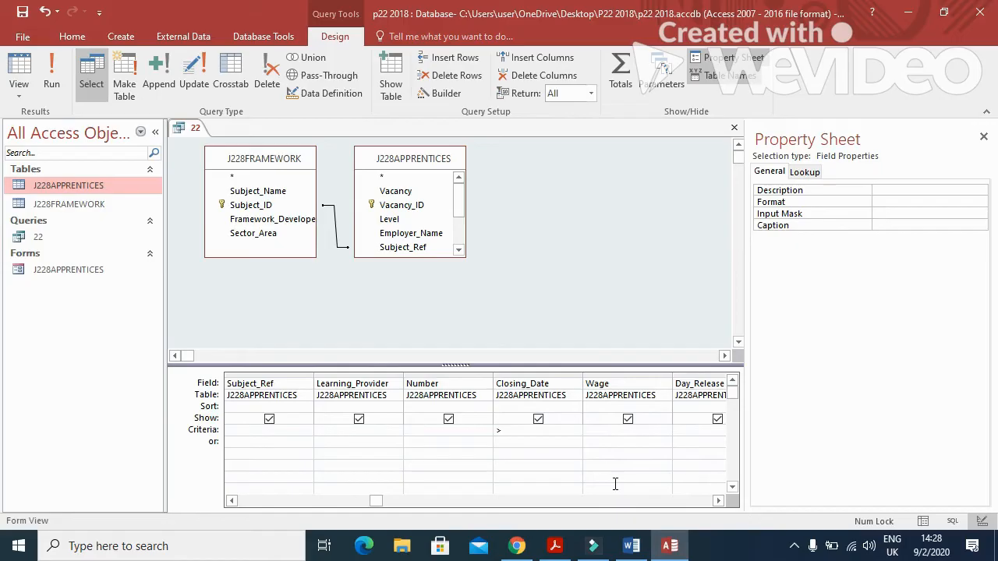
{"action": "key", "text": "alt+Tab"}
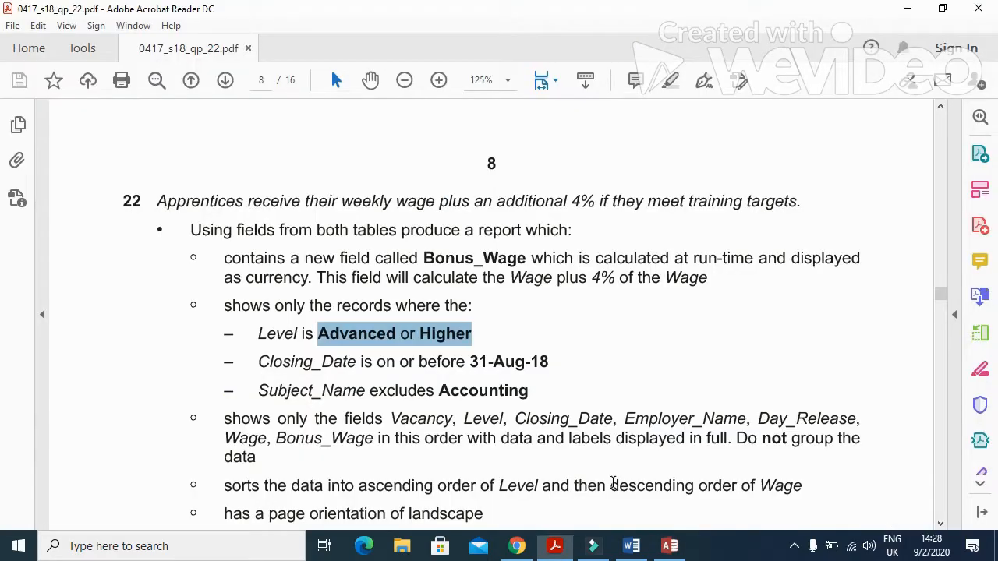
{"action": "key", "text": "alt+Tab"}
{"action": "type", "text": ">=3"}
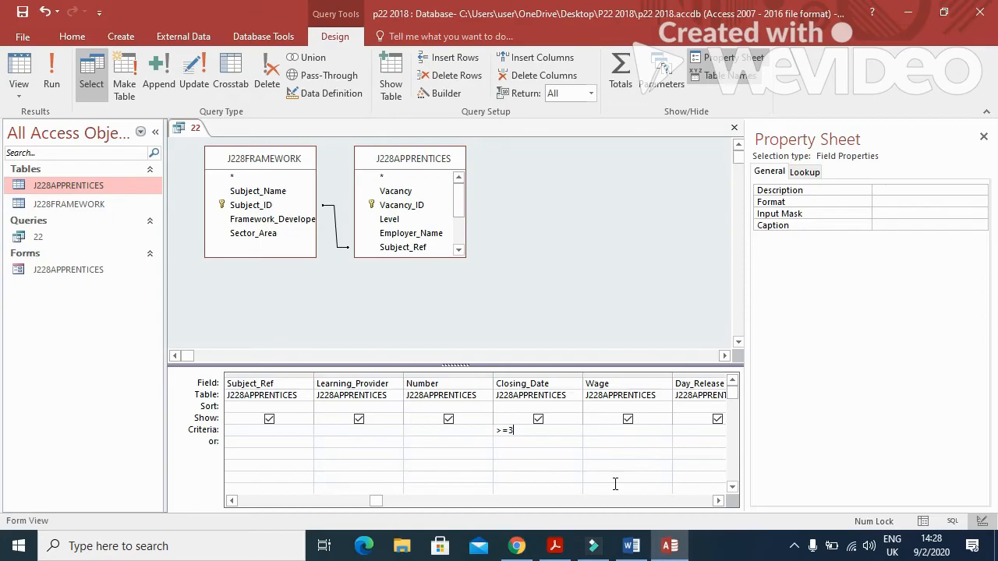
{"action": "type", "text": "1/8/"}
{"action": "key", "text": "alt+Tab"}
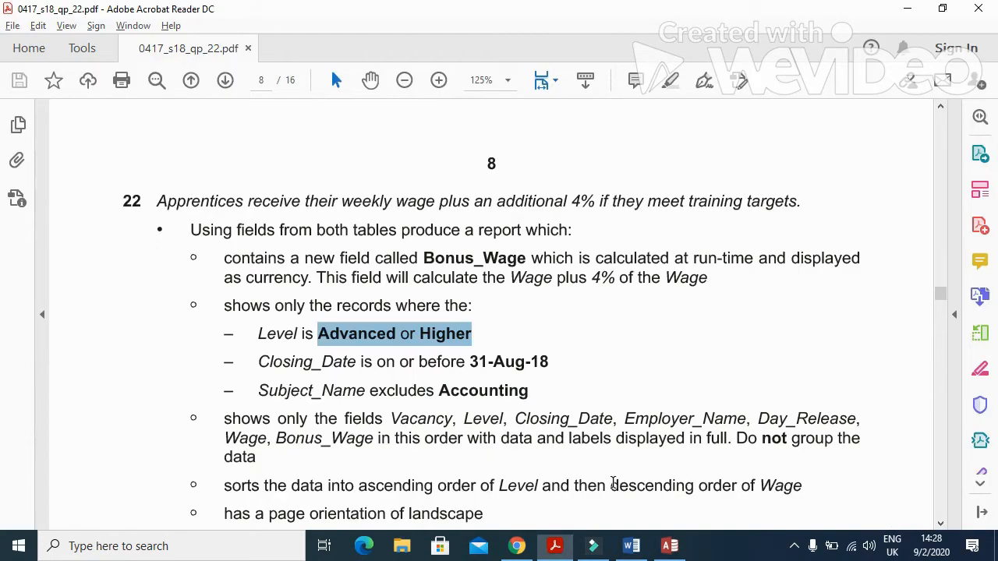
{"action": "key", "text": "alt+Tab"}
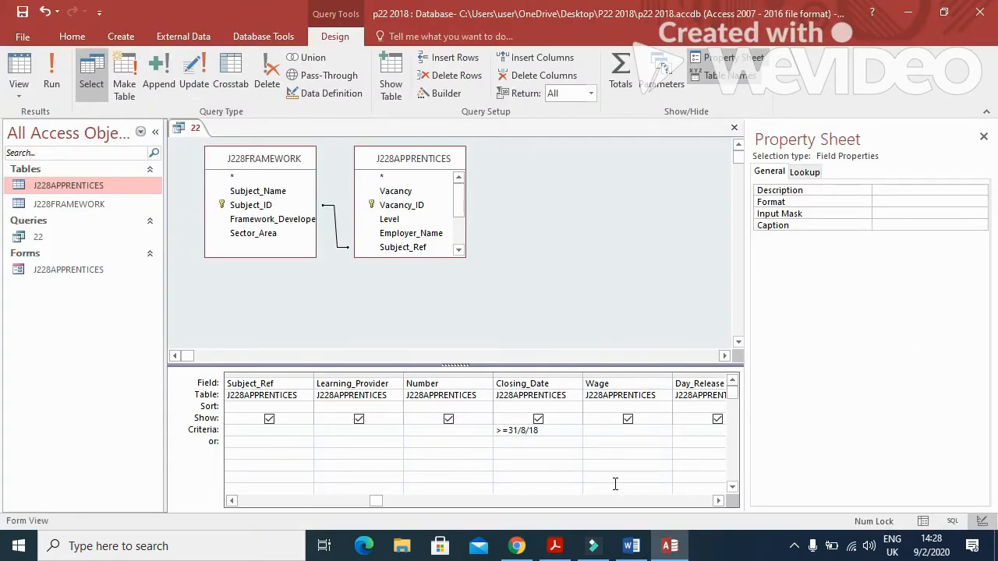
Add a <>accounting criterion on Subject_Name and run the query.
{"action": "key", "text": "alt+Tab"}
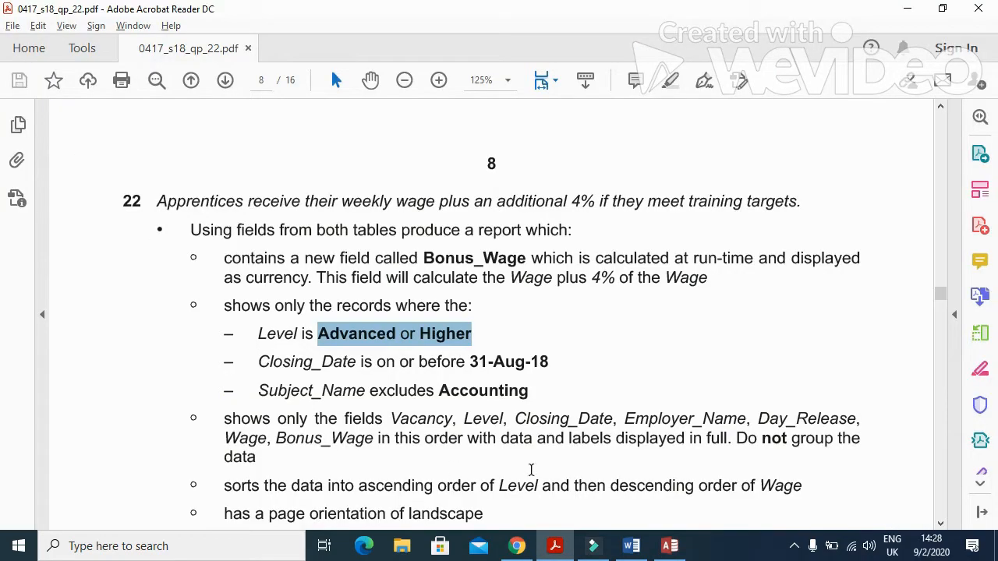
{"action": "left_click_drag", "start_coordinate": [262, 392], "coordinate": [364, 400]}
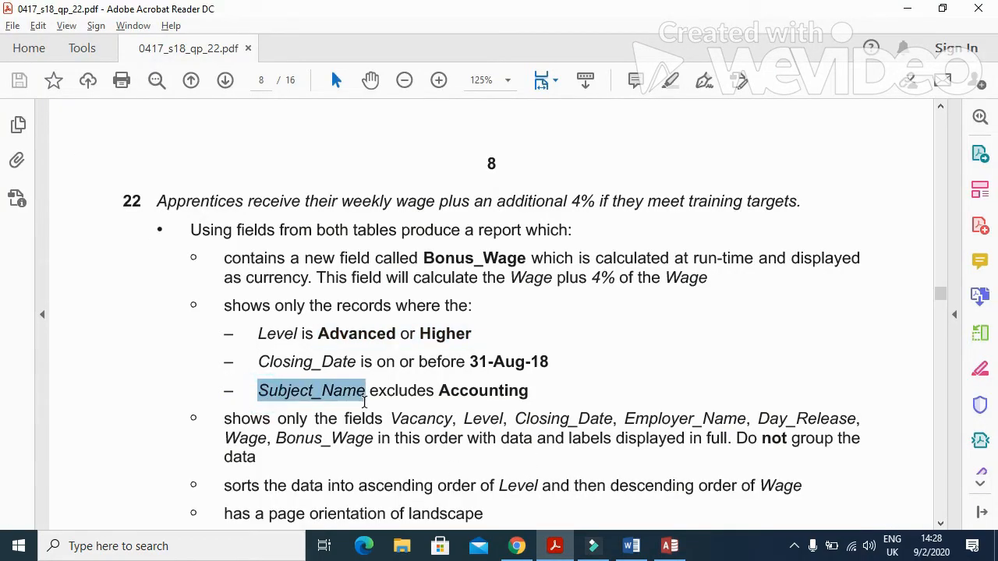
{"action": "key", "text": "alt+Tab"}
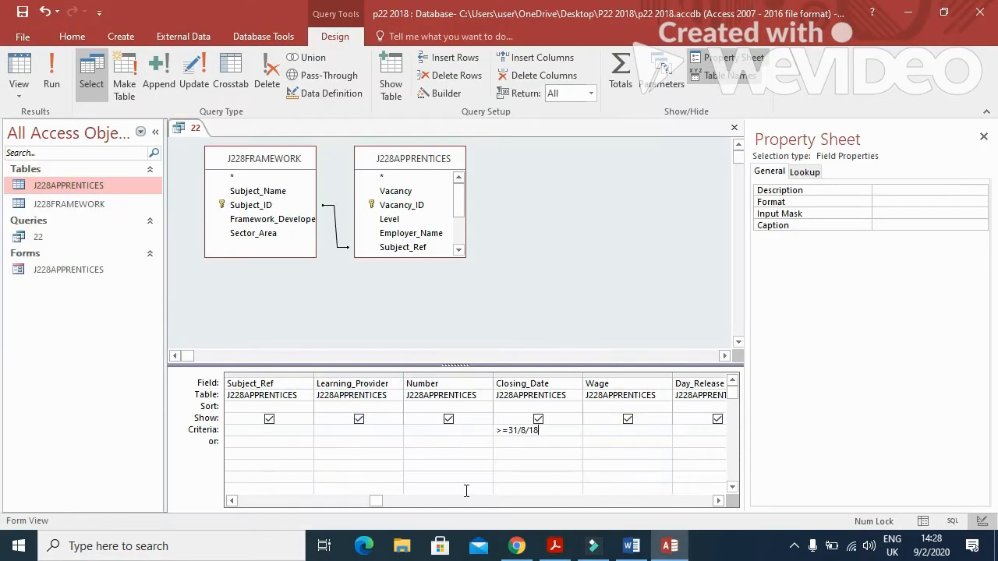
{"action": "left_click", "coordinate": [231, 501]}
{"action": "left_click", "coordinate": [231, 501]}
{"action": "left_click", "coordinate": [232, 501]}
{"action": "left_click", "coordinate": [232, 501]}
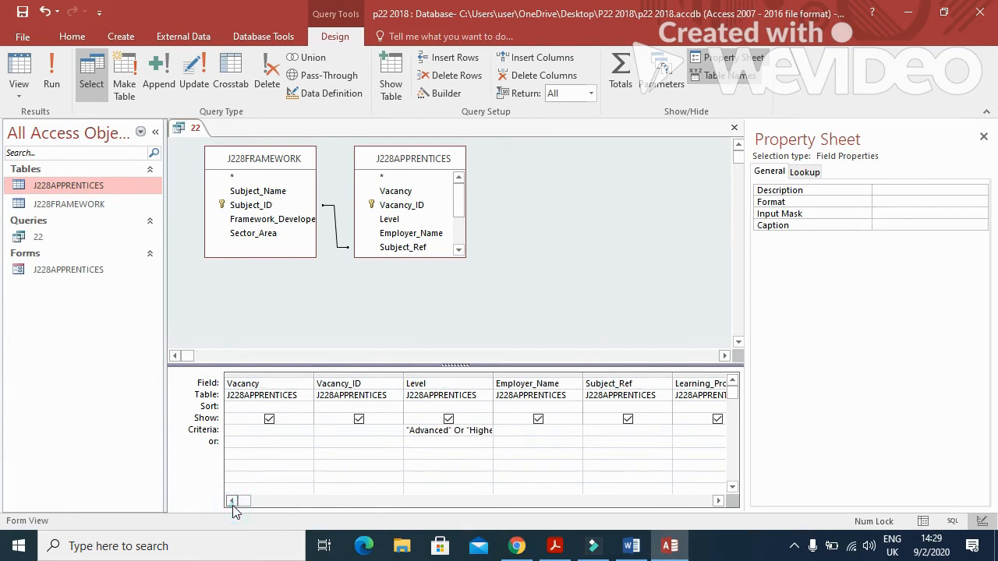
{"action": "left_click", "coordinate": [717, 501]}
{"action": "left_click", "coordinate": [717, 501]}
{"action": "left_click", "coordinate": [717, 501]}
{"action": "left_click", "coordinate": [717, 501]}
{"action": "left_click", "coordinate": [717, 501]}
{"action": "left_click", "coordinate": [717, 501]}
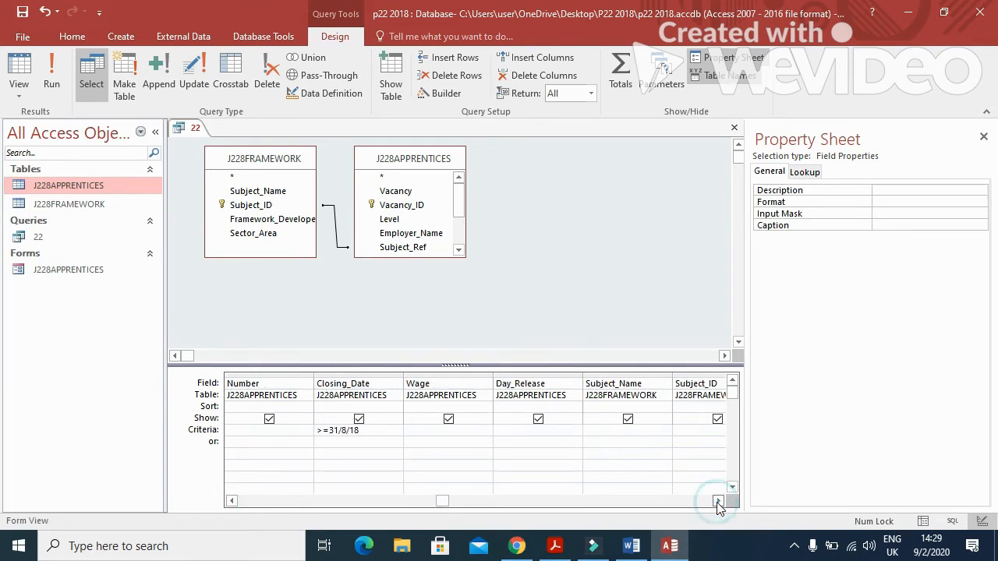
{"action": "left_click", "coordinate": [608, 430]}
{"action": "type", "text": "<>ac"}
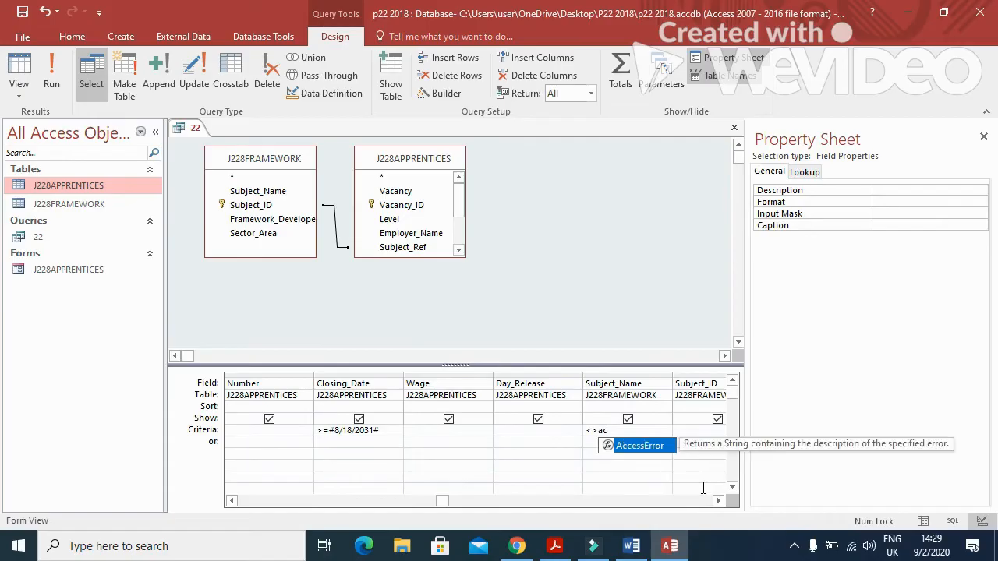
{"action": "type", "text": "c"}
{"action": "type", "text": "ounting"}
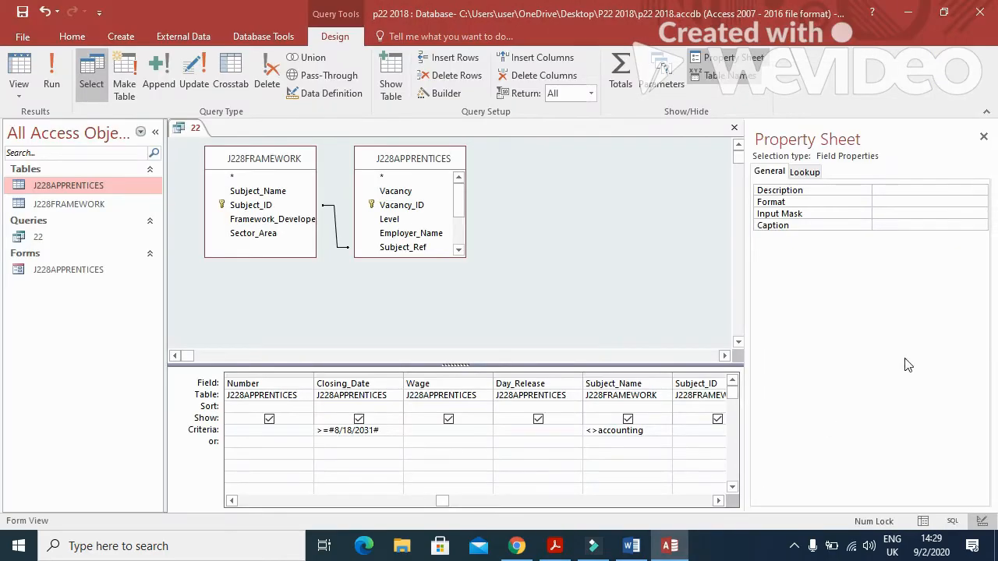
{"action": "left_click", "coordinate": [64, 95]}
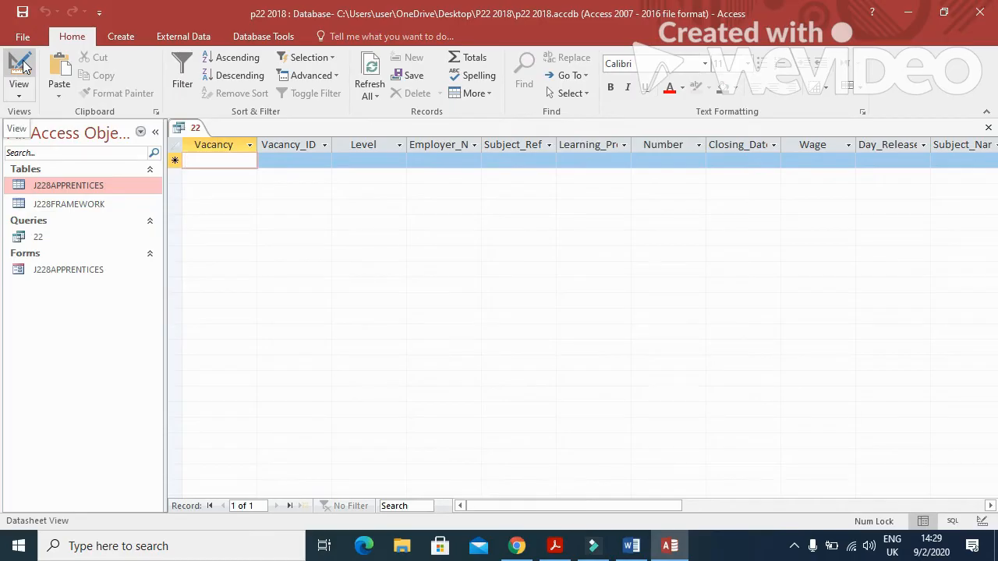
Revise the Subject_Name accounting criterion and run the query to test it.
{"action": "left_click", "coordinate": [22, 65]}
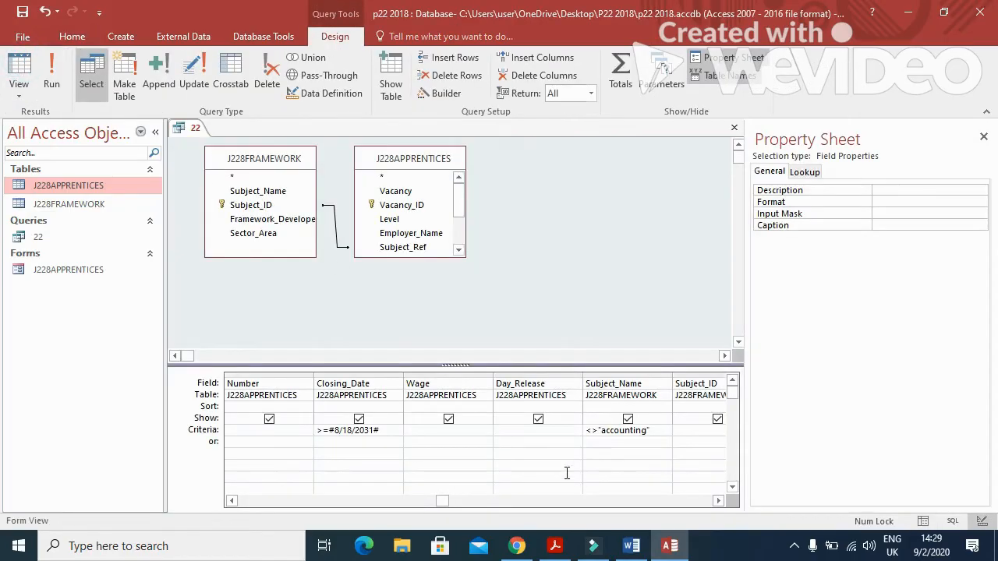
{"action": "left_click", "coordinate": [603, 430]}
{"action": "left_click", "coordinate": [652, 432]}
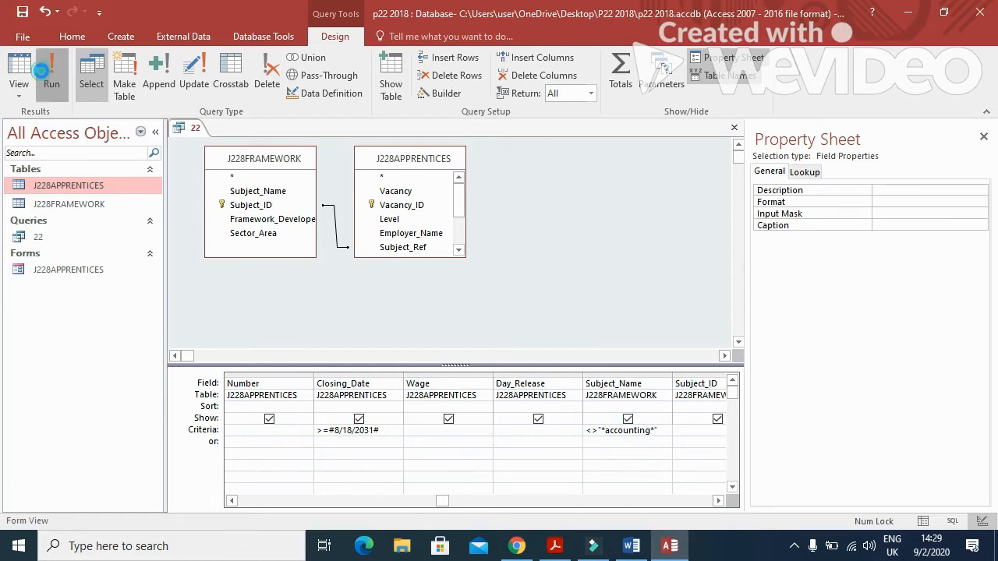
{"action": "left_click", "coordinate": [18, 69]}
Remove the leading wildcard from the Subject_Name criterion and change Closing_Date's >= to <=.
{"action": "left_click", "coordinate": [22, 65]}
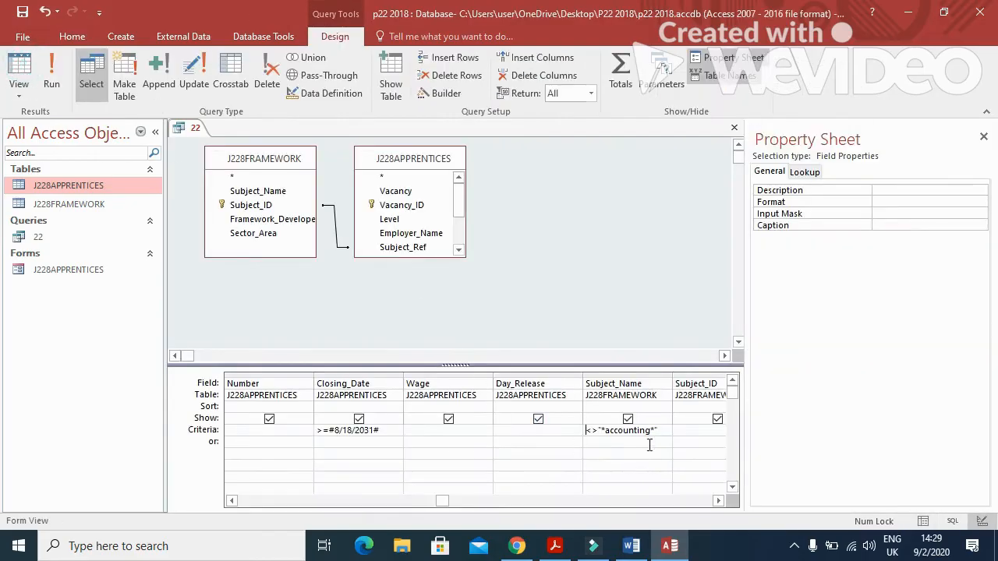
{"action": "left_click", "coordinate": [608, 431]}
{"action": "key", "text": "BackSpace"}
{"action": "left_click_drag", "start_coordinate": [329, 431], "coordinate": [315, 434]}
{"action": "type", "text": "<="}
Run query 22 to review the filtered records, then close it.
{"action": "left_click", "coordinate": [598, 429]}
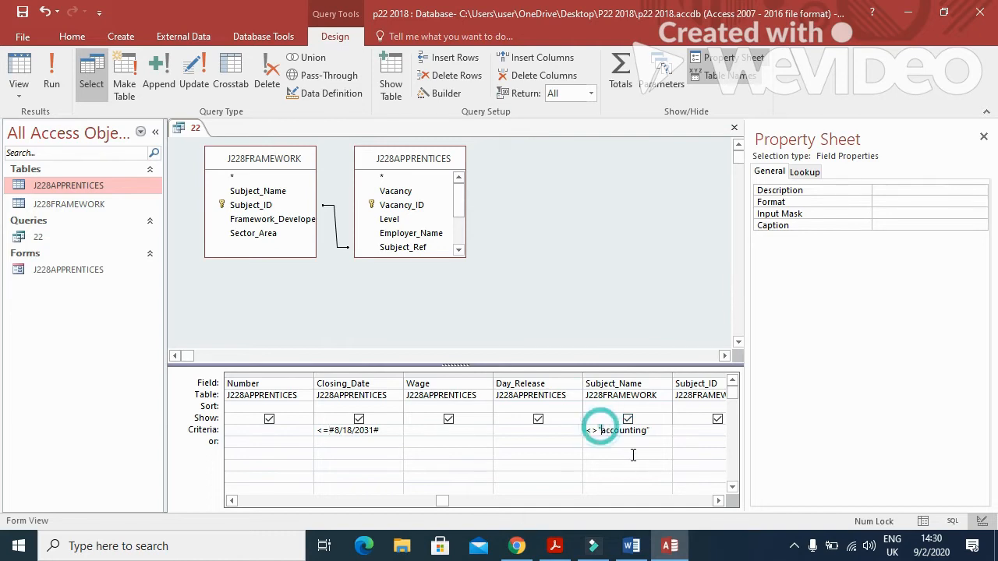
{"action": "left_click", "coordinate": [51, 77]}
{"action": "left_click_drag", "start_coordinate": [591, 506], "coordinate": [631, 506]}
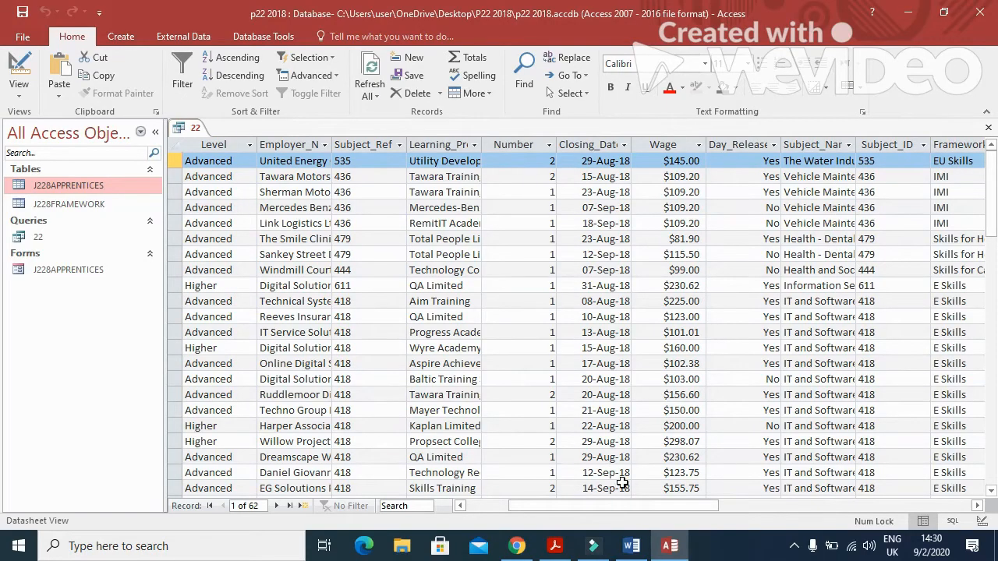
{"action": "left_click", "coordinate": [557, 544]}
{"action": "scroll", "coordinate": [428, 331], "scroll_direction": "down", "scroll_amount": 5}
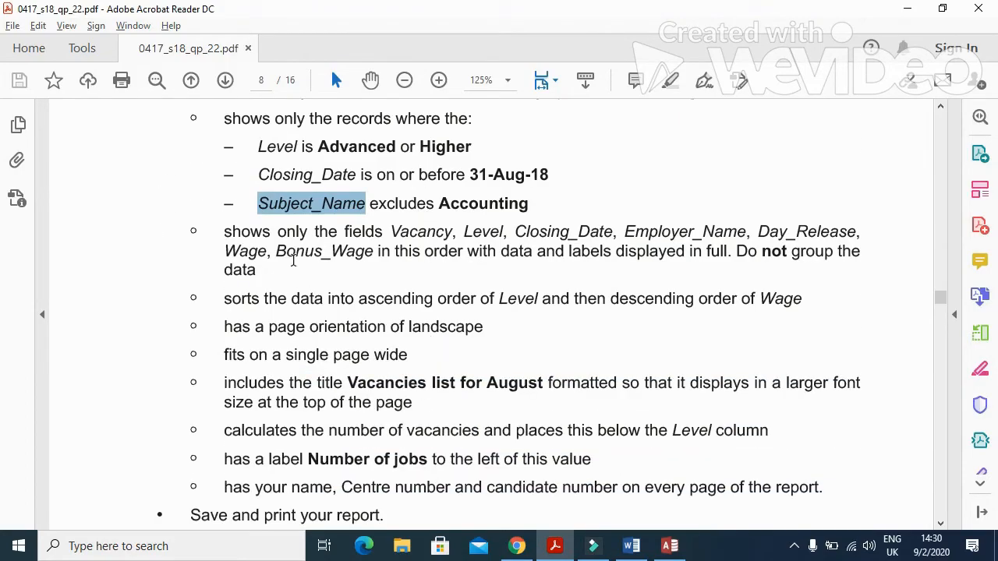
{"action": "left_click", "coordinate": [669, 545]}
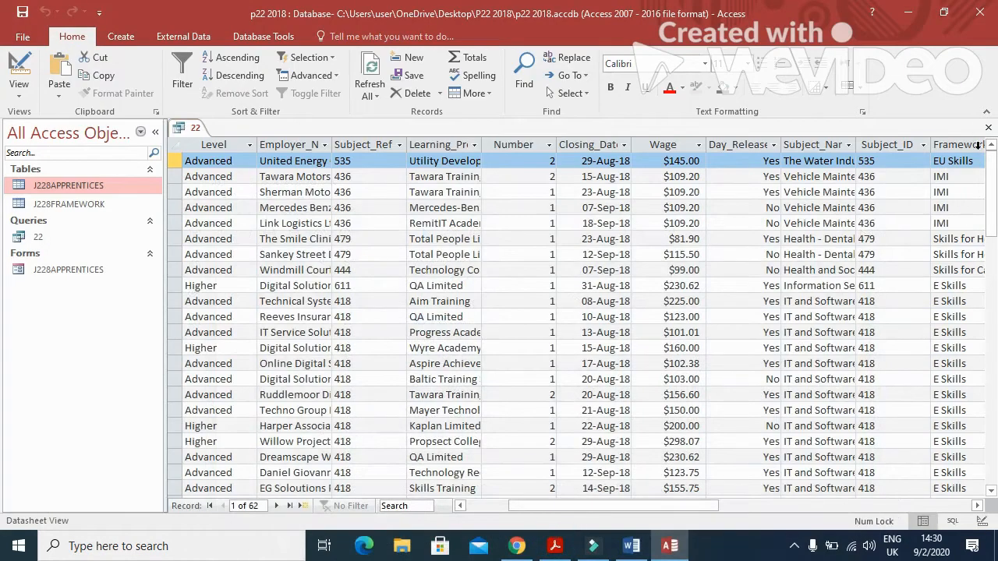
{"action": "left_click", "coordinate": [991, 129]}
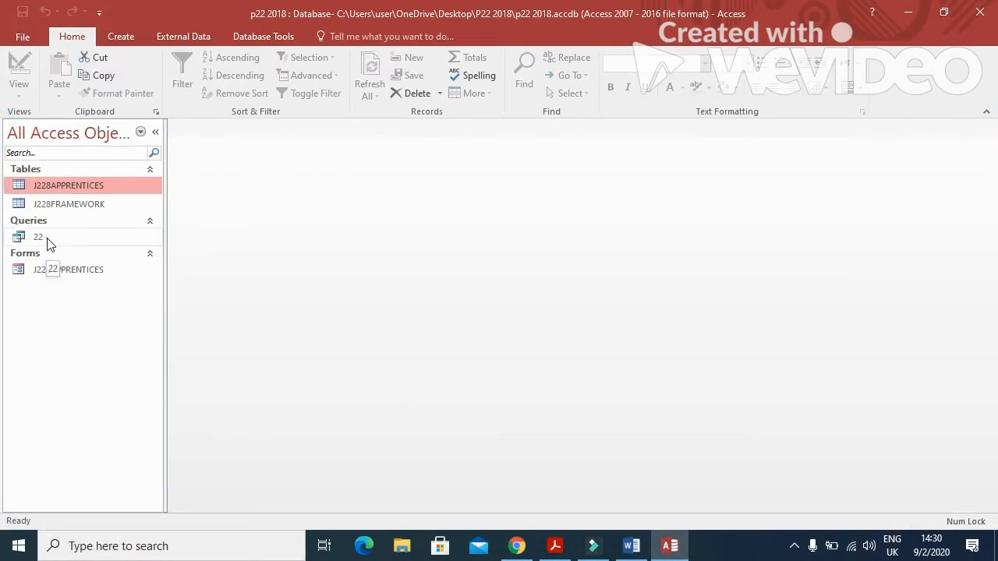
Start the Report Wizard with query 22 as the source.
{"action": "left_click", "coordinate": [80, 239]}
{"action": "left_click", "coordinate": [131, 39]}
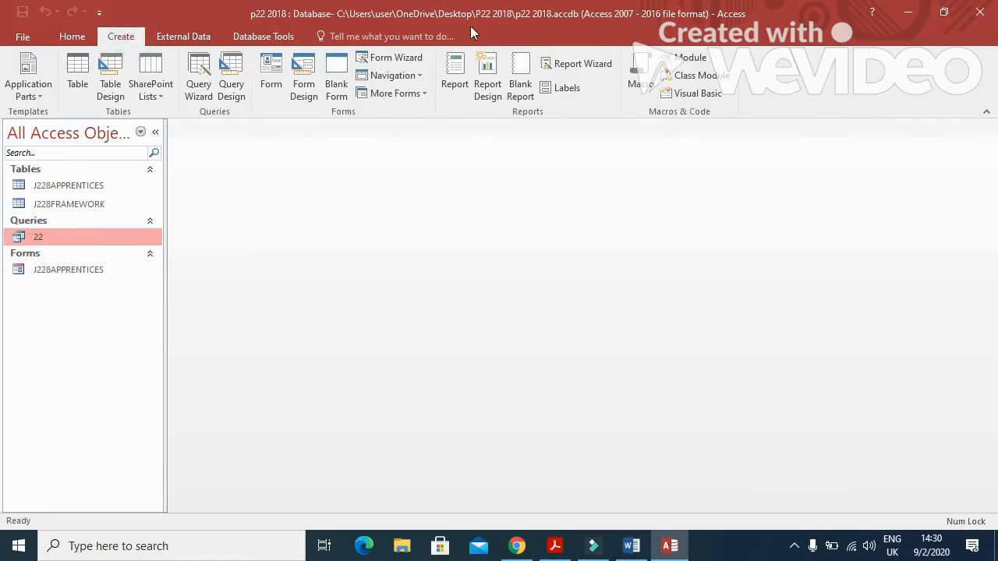
{"action": "left_click", "coordinate": [581, 63]}
{"action": "key", "text": "alt+Tab"}
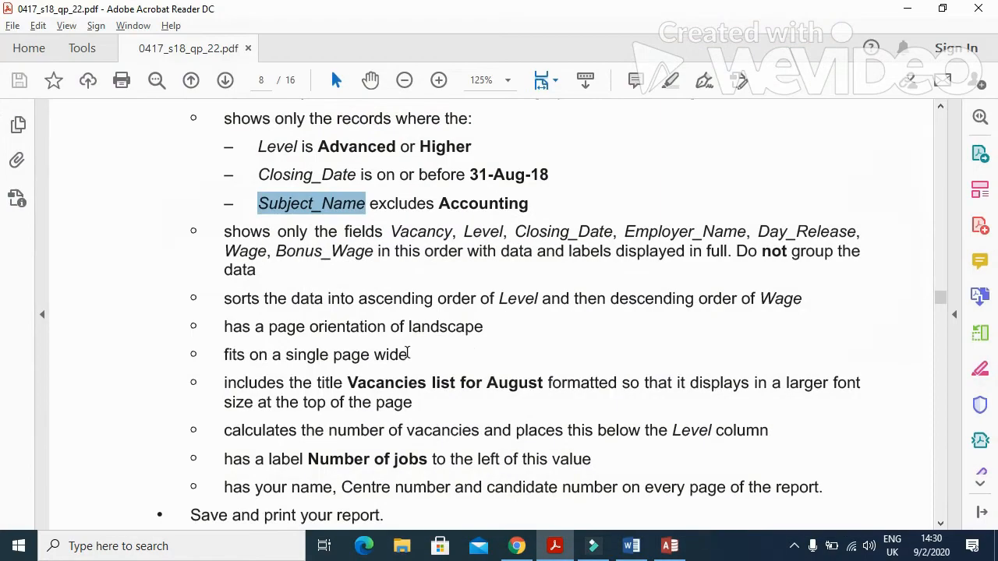
{"action": "left_click_drag", "start_coordinate": [393, 234], "coordinate": [613, 234]}
{"action": "key", "text": "alt+Tab"}
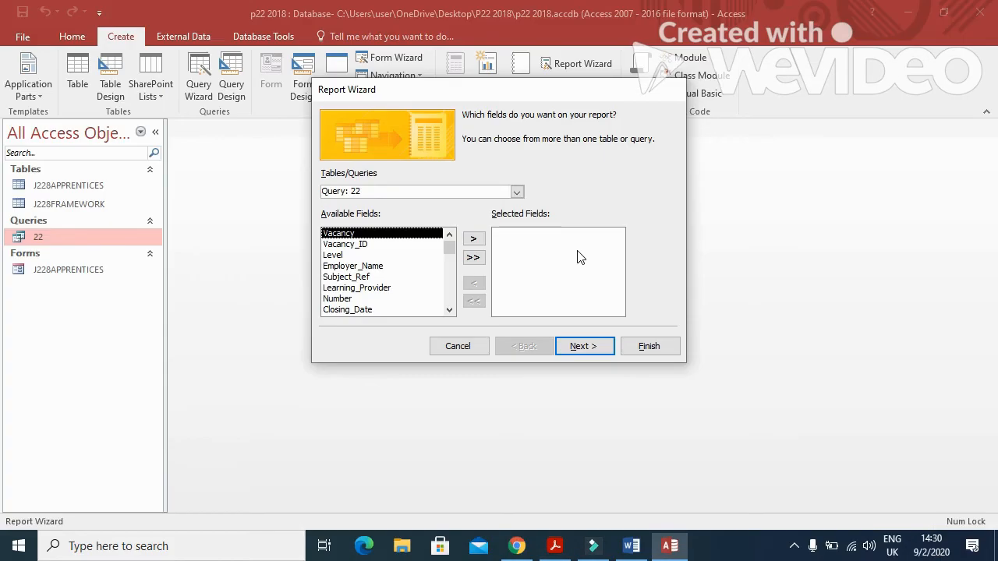
Add Vacancy, Level and Closing_Date to the report fields.
{"action": "left_click", "coordinate": [473, 238]}
{"action": "left_click", "coordinate": [383, 244]}
{"action": "left_click", "coordinate": [473, 239]}
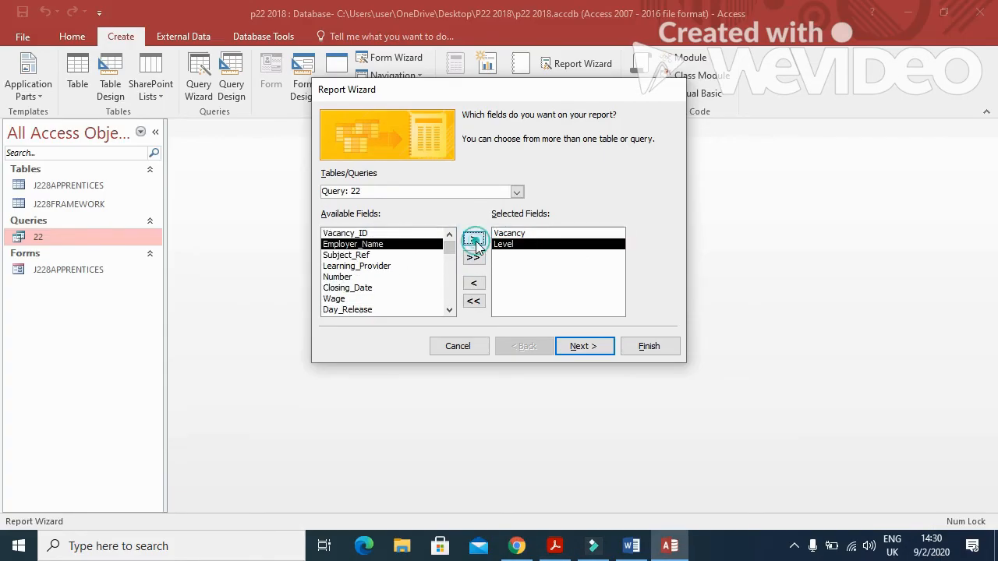
{"action": "left_click", "coordinate": [370, 288]}
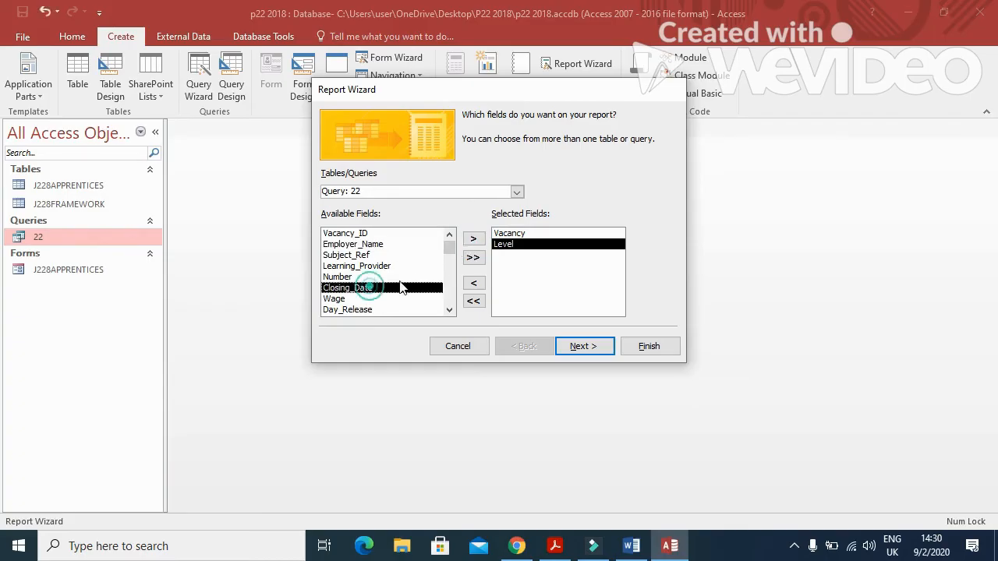
{"action": "left_click", "coordinate": [473, 238]}
Add Employer_Name and Day_Release to the report fields.
{"action": "key", "text": "alt+Tab"}
{"action": "left_click_drag", "start_coordinate": [616, 233], "coordinate": [856, 232]}
{"action": "key", "text": "alt+Tab"}
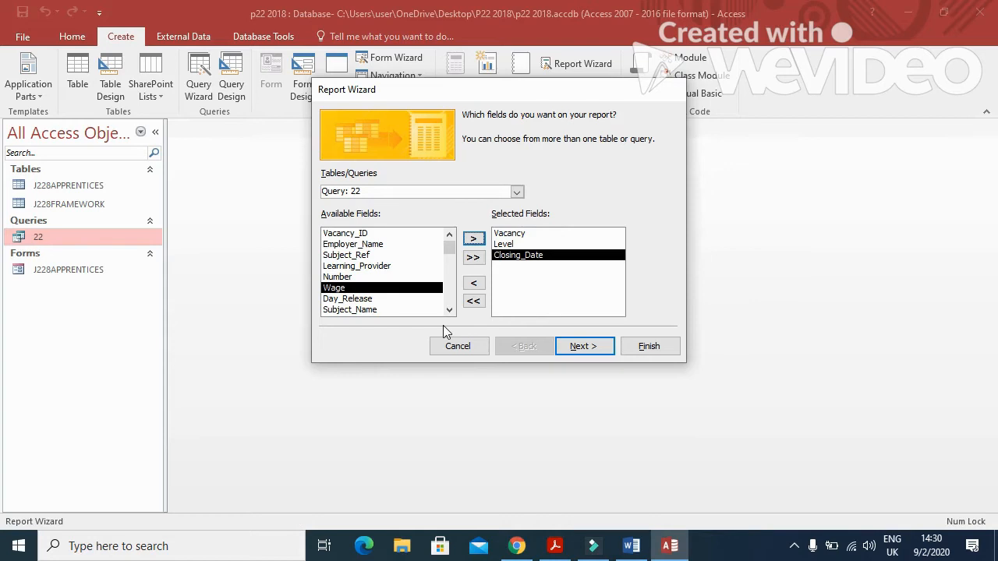
{"action": "left_click", "coordinate": [397, 244]}
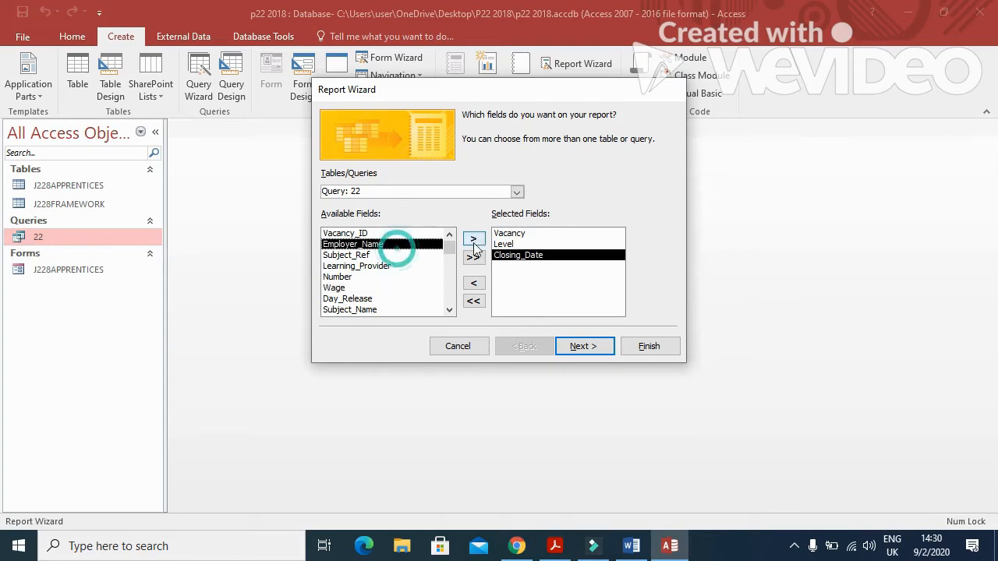
{"action": "left_click", "coordinate": [473, 238]}
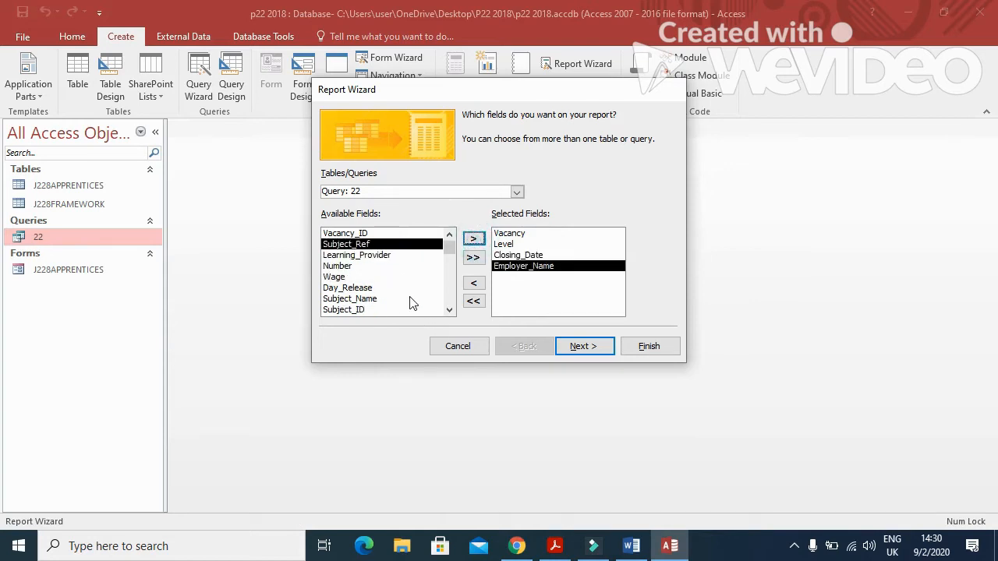
{"action": "left_click", "coordinate": [450, 311]}
{"action": "double_click", "coordinate": [449, 310]}
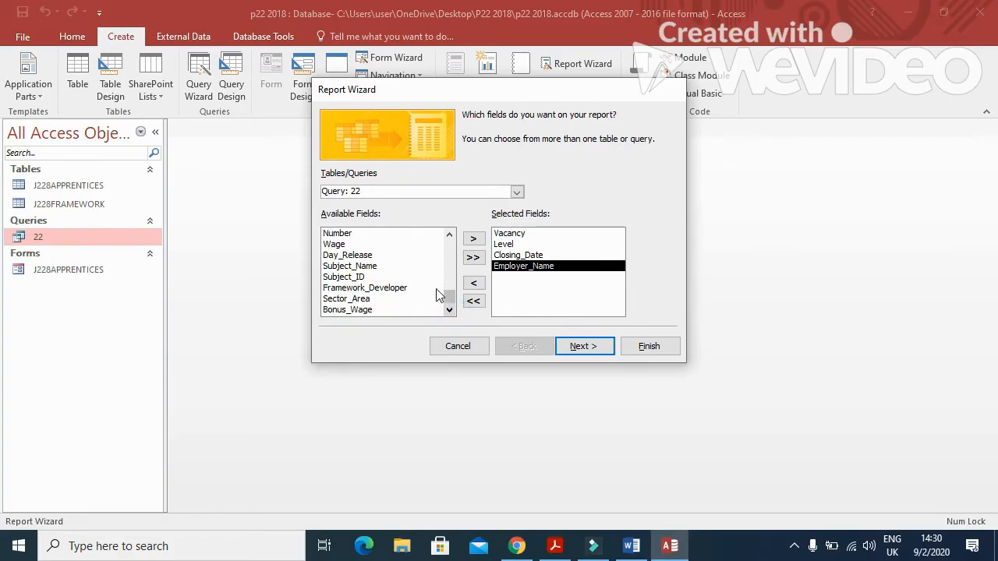
{"action": "left_click", "coordinate": [398, 255]}
{"action": "left_click", "coordinate": [473, 239]}
Add Wage and Bonus_Wage to complete the seven report fields.
{"action": "key", "text": "alt+Tab"}
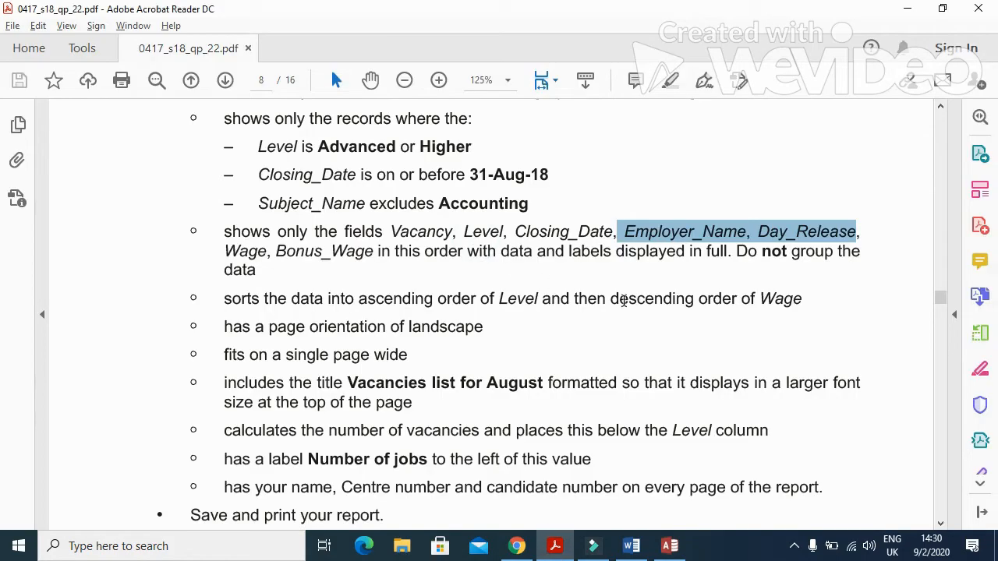
{"action": "key", "text": "alt+Tab"}
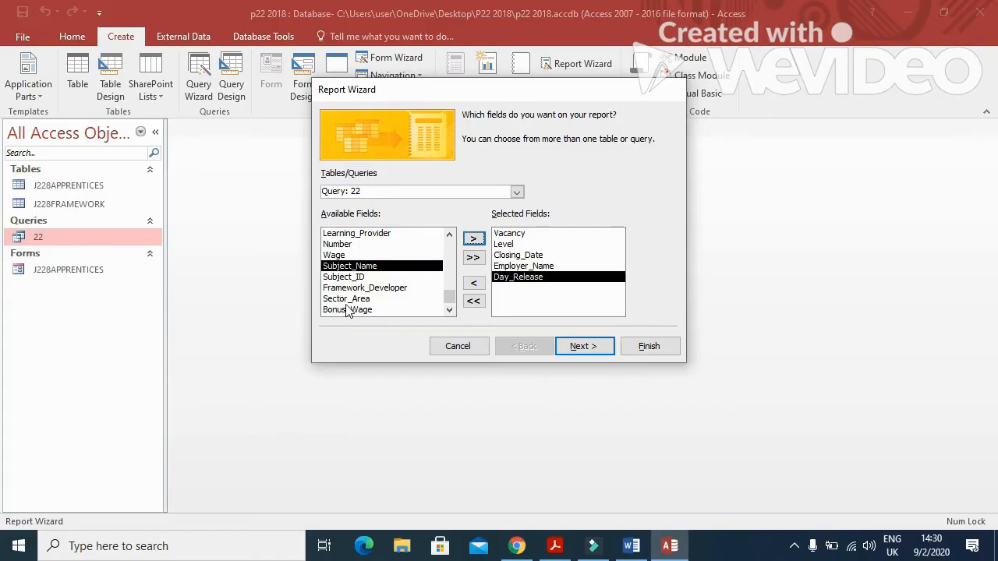
{"action": "left_click", "coordinate": [335, 255]}
{"action": "left_click", "coordinate": [473, 238]}
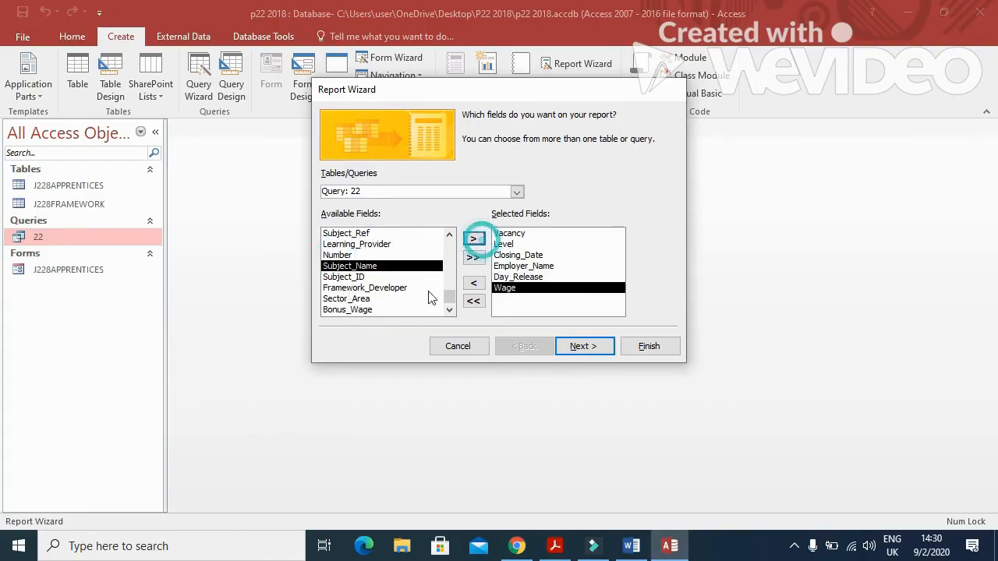
{"action": "left_click", "coordinate": [379, 309]}
{"action": "left_click", "coordinate": [473, 238]}
{"action": "key", "text": "alt+Tab"}
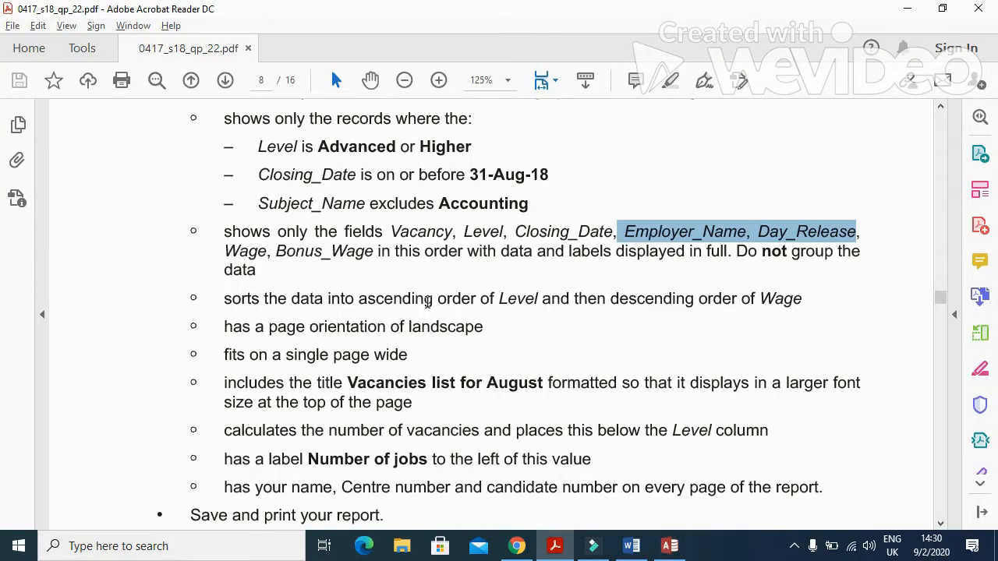
{"action": "left_click_drag", "start_coordinate": [379, 262], "coordinate": [857, 268]}
{"action": "key", "text": "alt+Tab"}
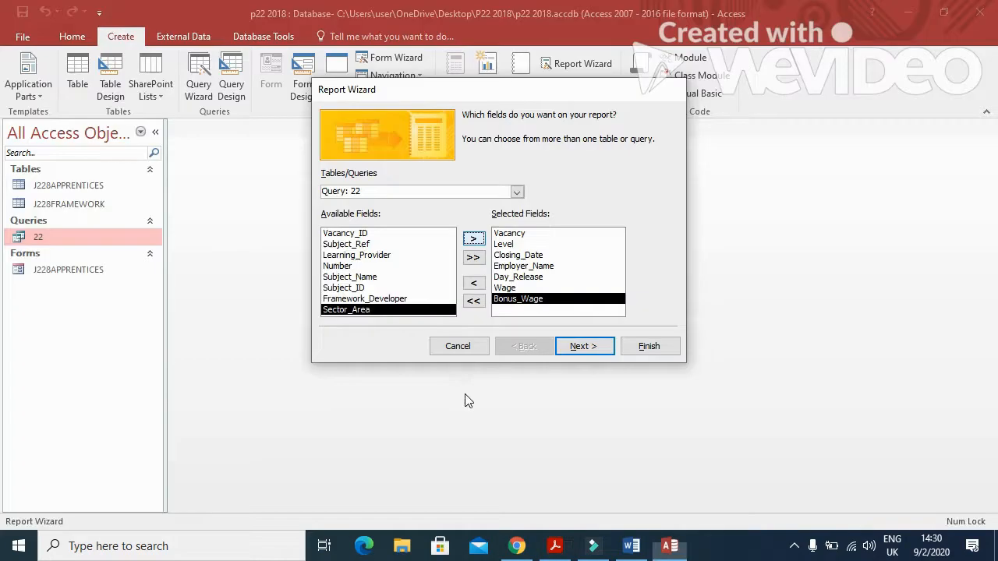
{"action": "left_click", "coordinate": [586, 348]}
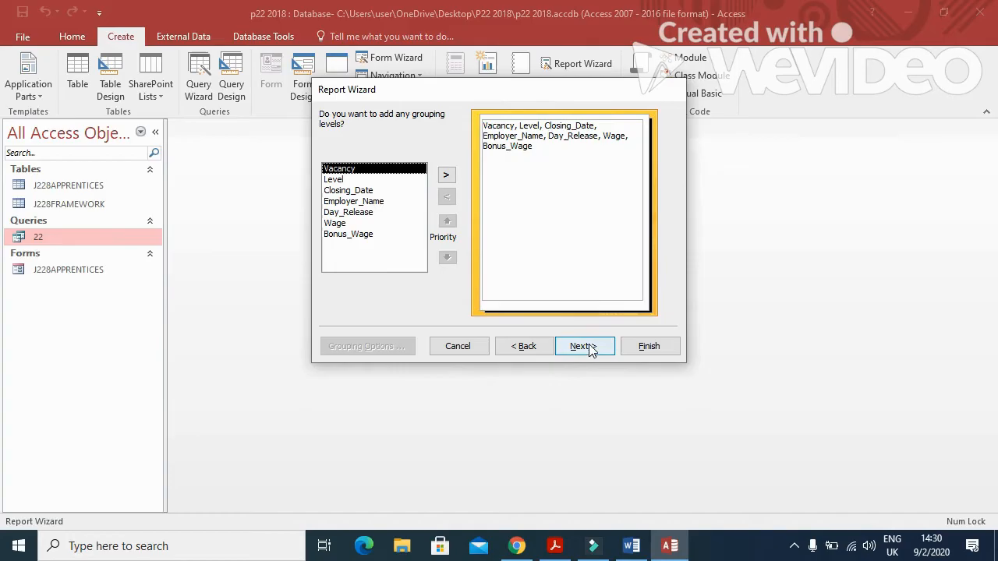
Sort the report by Level ascending, then by Wage descending.
{"action": "left_click", "coordinate": [586, 348]}
{"action": "key", "text": "alt+Tab"}
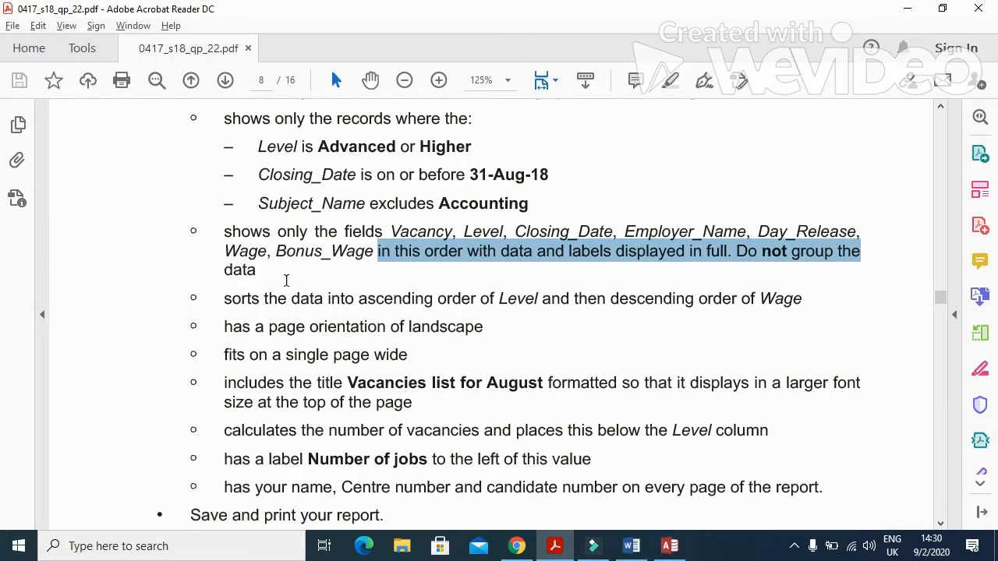
{"action": "left_click_drag", "start_coordinate": [360, 299], "coordinate": [786, 312]}
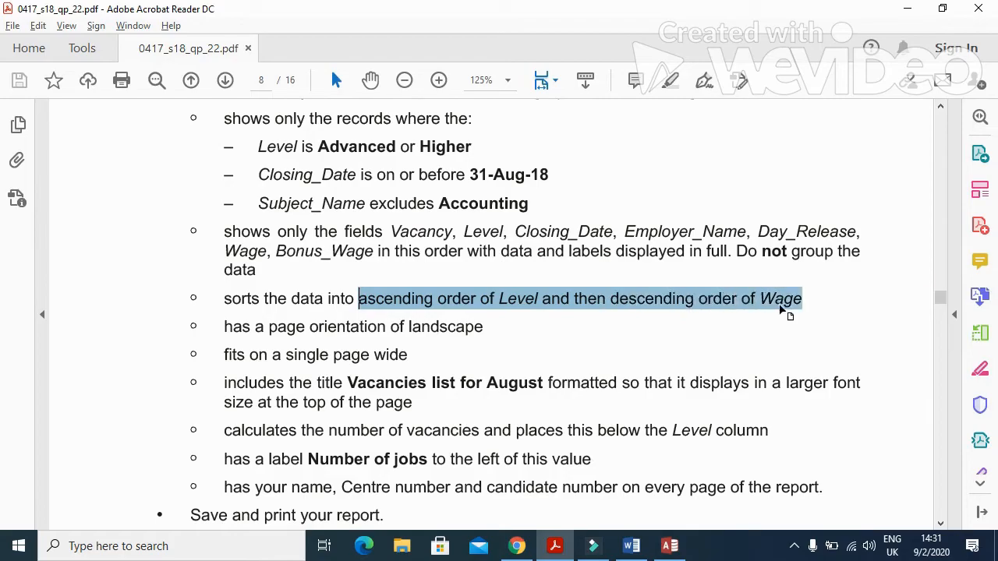
{"action": "key", "text": "alt+Tab"}
{"action": "left_click", "coordinate": [597, 167]}
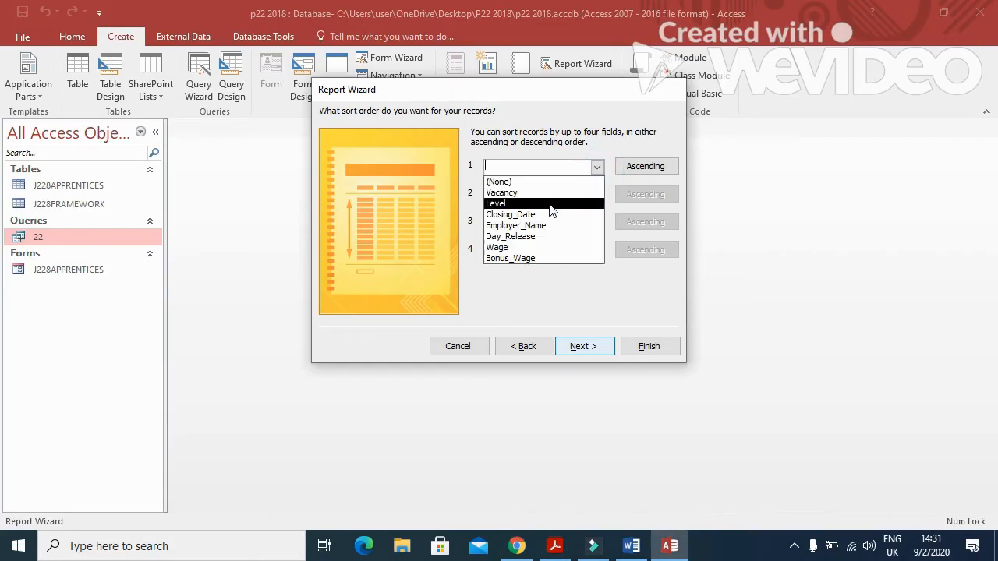
{"action": "left_click", "coordinate": [561, 198]}
{"action": "left_click", "coordinate": [597, 195]}
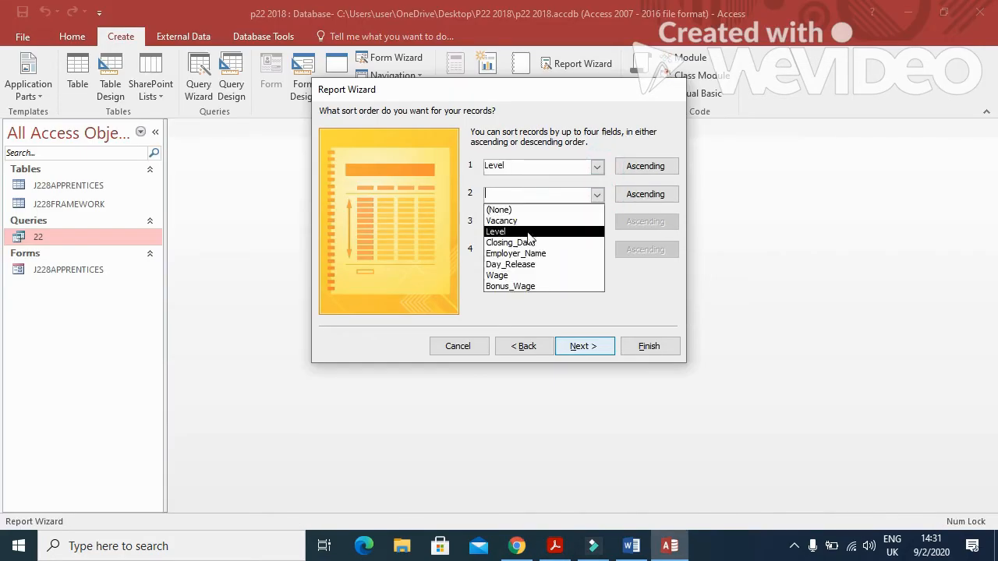
{"action": "left_click", "coordinate": [510, 275]}
{"action": "left_click", "coordinate": [647, 194]}
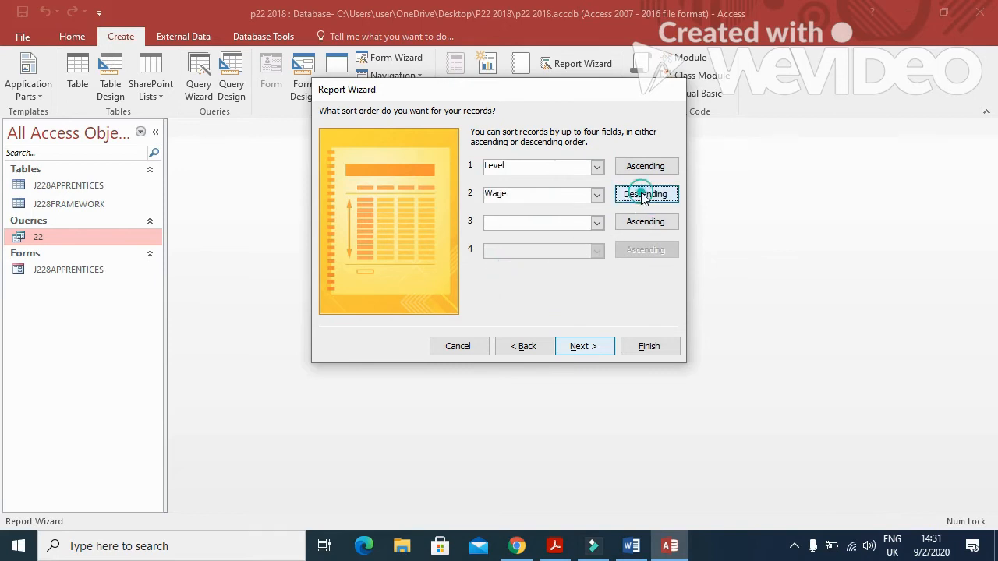
{"action": "left_click", "coordinate": [583, 346]}
Set the report layout to landscape orientation.
{"action": "key", "text": "alt+Tab"}
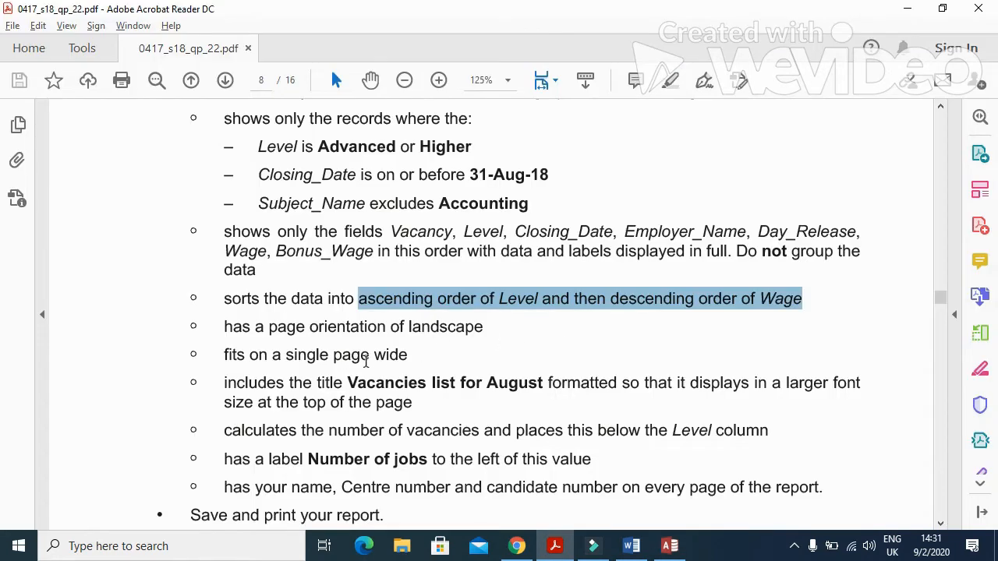
{"action": "left_click_drag", "start_coordinate": [344, 327], "coordinate": [484, 328]}
{"action": "key", "text": "alt+Tab"}
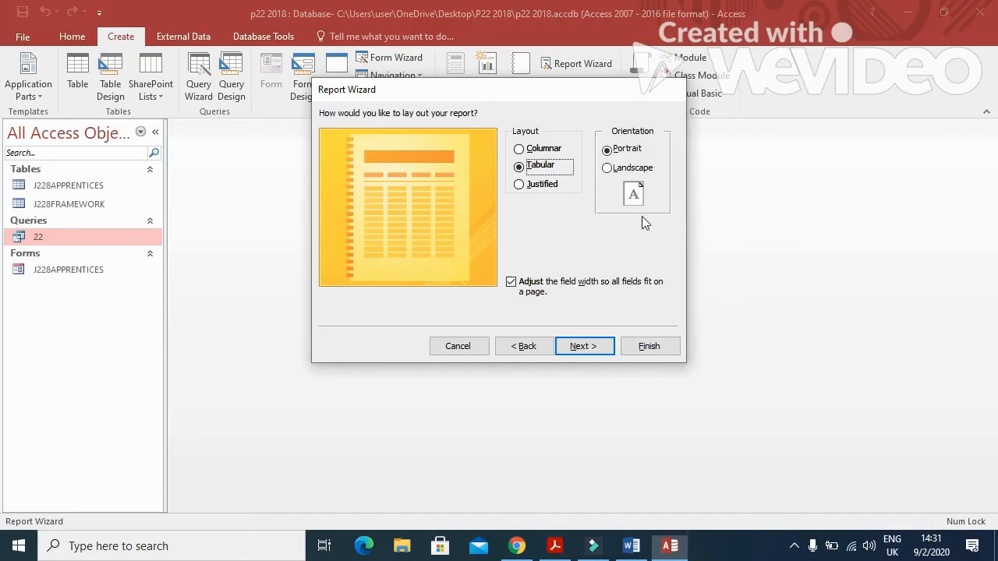
{"action": "left_click", "coordinate": [609, 167]}
{"action": "left_click", "coordinate": [584, 346]}
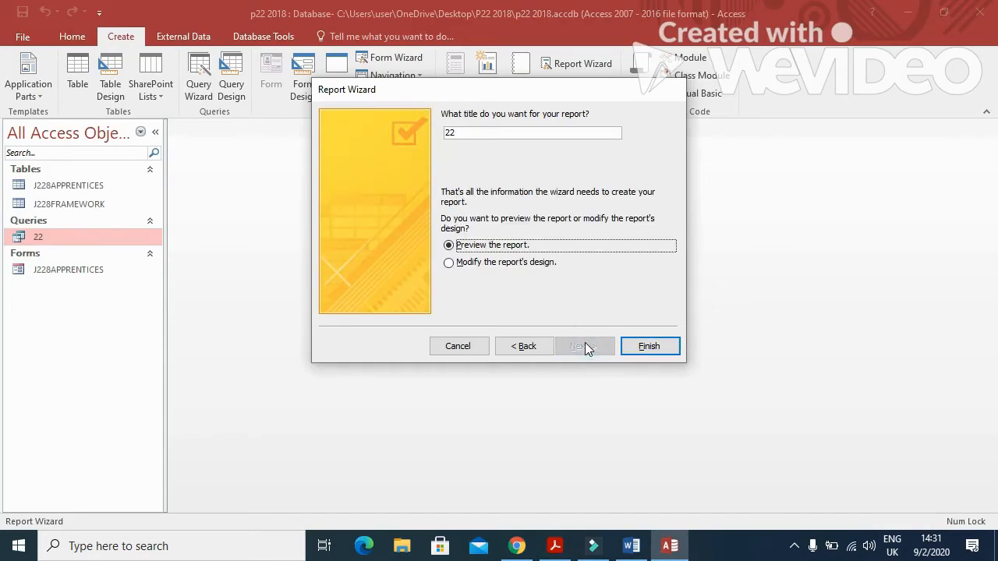
Title the report 'Vacancies list for August' and finish the wizard.
{"action": "left_click", "coordinate": [486, 132]}
{"action": "key", "text": "alt+Tab"}
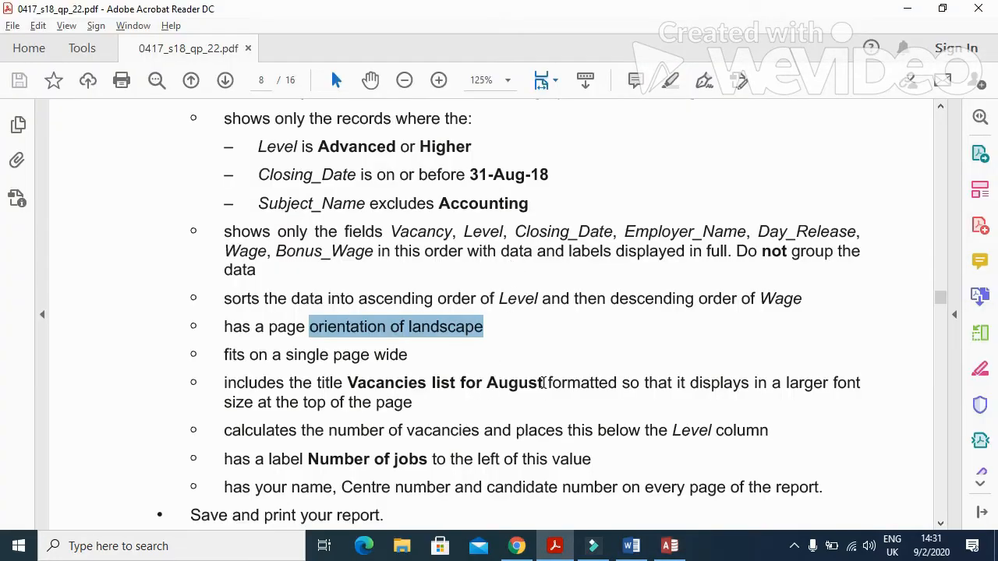
{"action": "left_click_drag", "start_coordinate": [543, 383], "coordinate": [348, 383]}
{"action": "key", "text": "ctrl+c"}
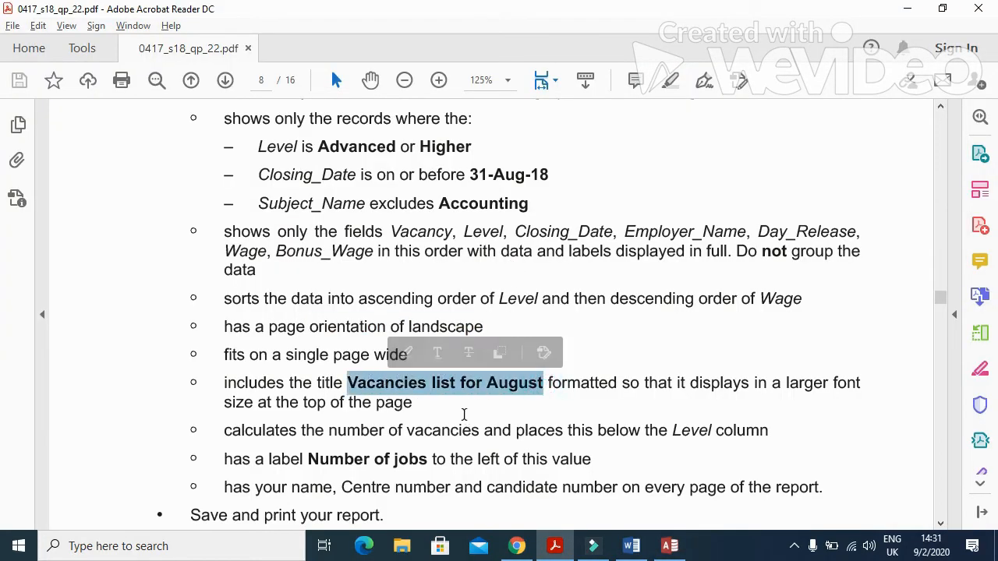
{"action": "key", "text": "alt+Tab"}
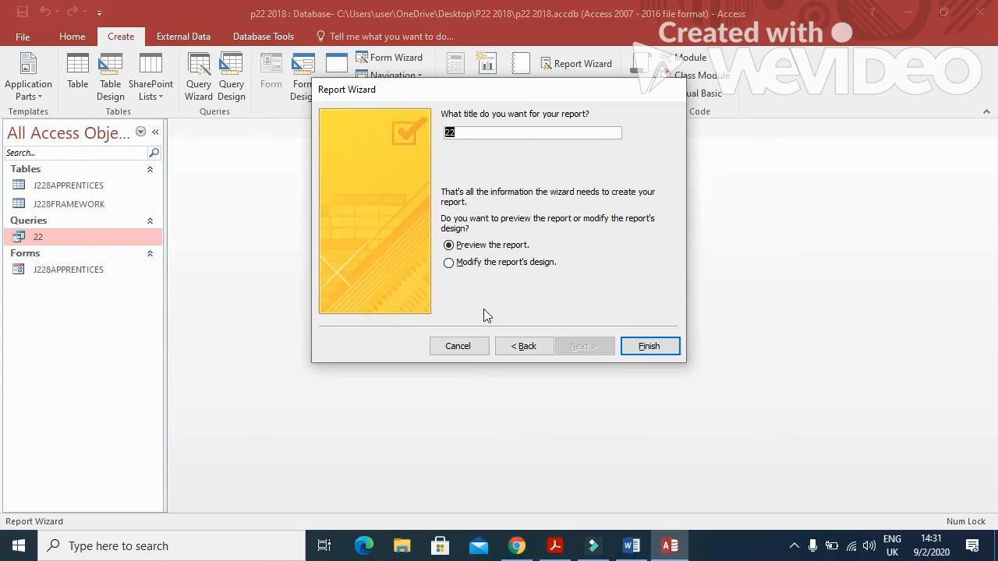
{"action": "key", "text": "ctrl+v"}
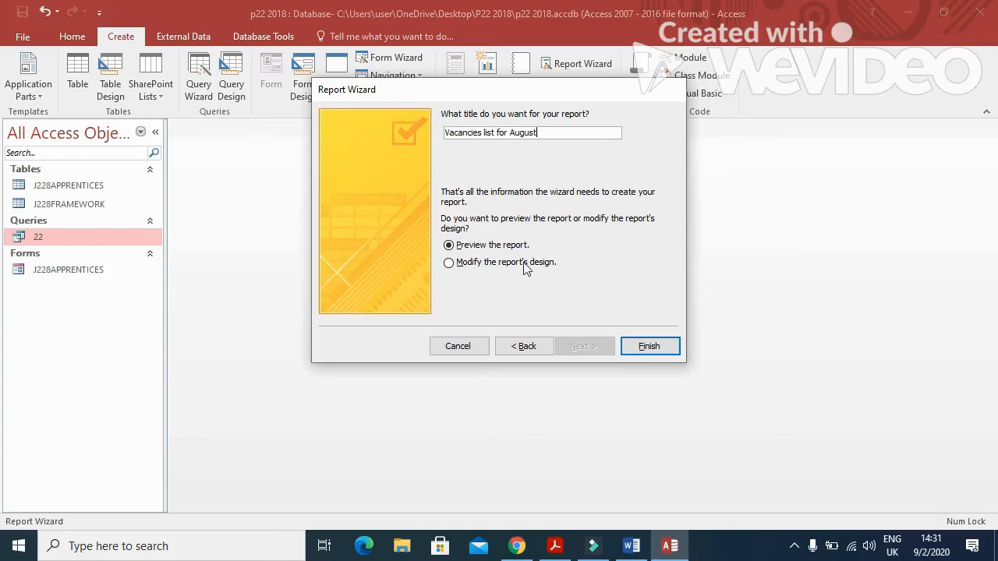
{"action": "left_click", "coordinate": [647, 347]}
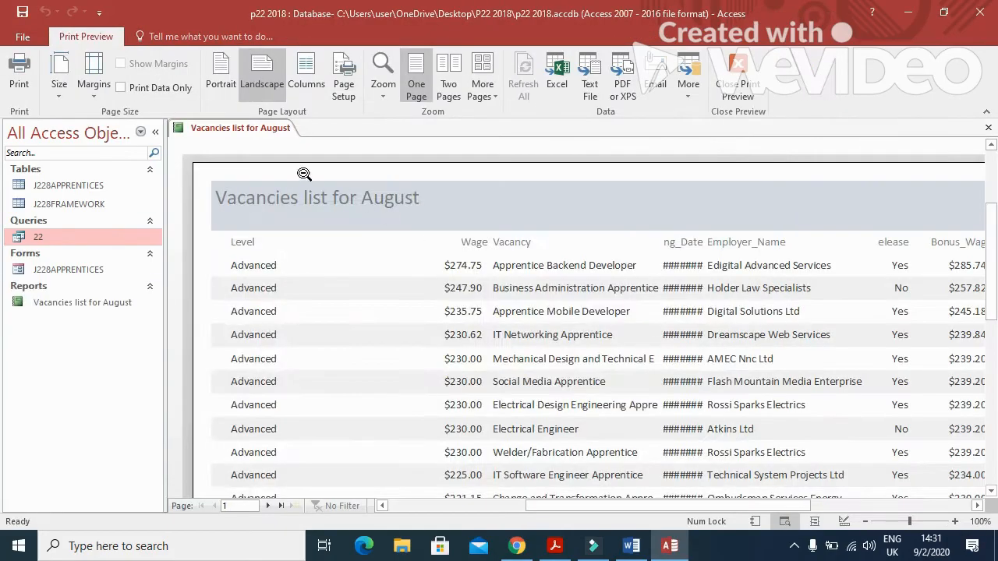
Switch the report to Layout View, then move the Level column to the left edge and narrow it.
{"action": "right_click", "coordinate": [215, 135]}
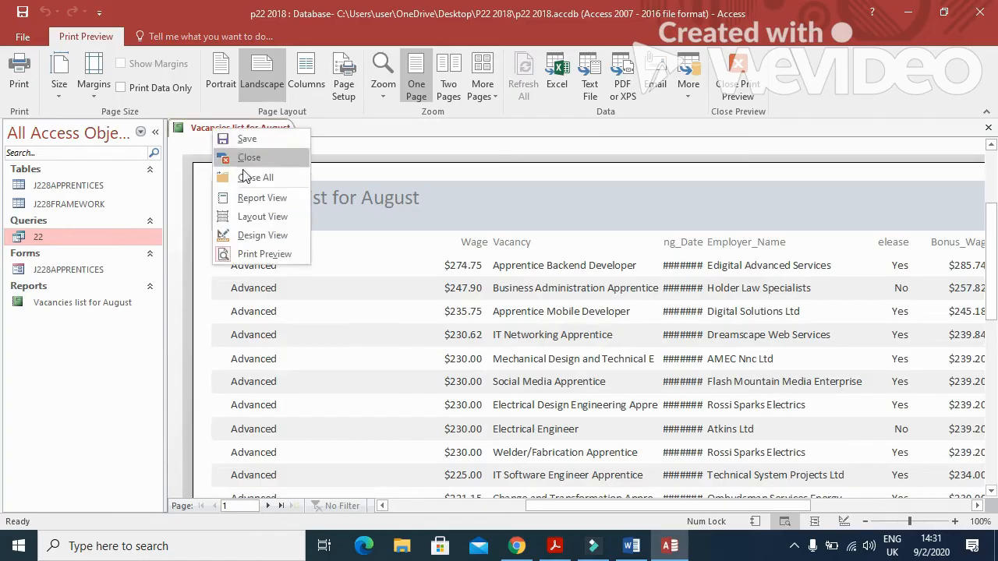
{"action": "left_click", "coordinate": [257, 220]}
{"action": "left_click", "coordinate": [241, 217]}
{"action": "left_click", "coordinate": [237, 237], "text": "shift"}
{"action": "left_click_drag", "start_coordinate": [203, 211], "coordinate": [191, 211]}
{"action": "left_click_drag", "start_coordinate": [371, 199], "coordinate": [253, 200]}
Narrow the Wage column and resize the Vacancy column so the job titles fit.
{"action": "left_click", "coordinate": [423, 200]}
{"action": "left_click", "coordinate": [430, 216], "text": "shift"}
{"action": "left_click_drag", "start_coordinate": [375, 199], "coordinate": [240, 200]}
{"action": "left_click_drag", "start_coordinate": [463, 198], "coordinate": [296, 201]}
{"action": "left_click", "coordinate": [496, 200]}
{"action": "left_click", "coordinate": [495, 216], "text": "shift"}
{"action": "left_click_drag", "start_coordinate": [466, 196], "coordinate": [306, 197]}
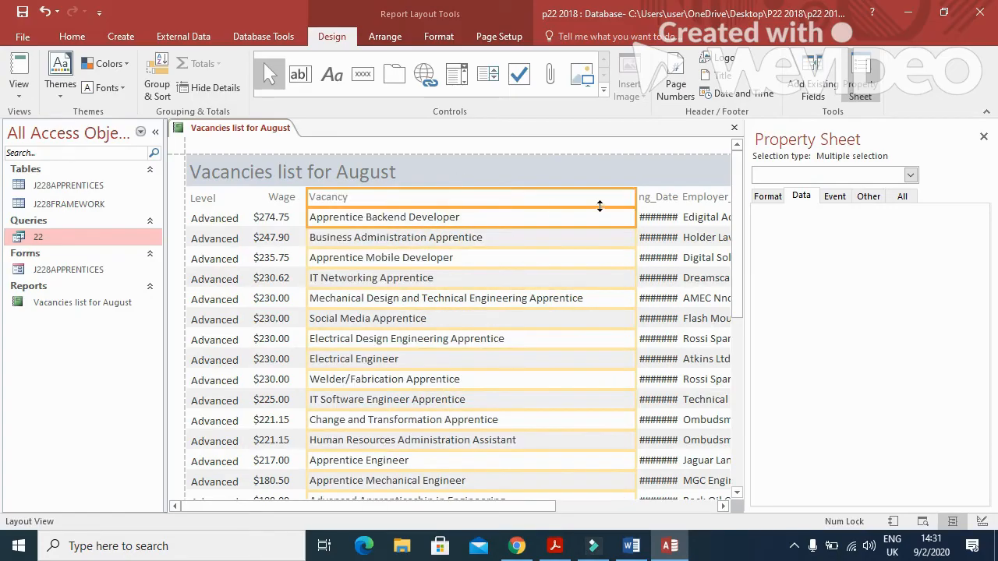
{"action": "left_click_drag", "start_coordinate": [636, 200], "coordinate": [592, 232]}
{"action": "scroll", "coordinate": [562, 322], "scroll_direction": "down", "scroll_amount": 3}
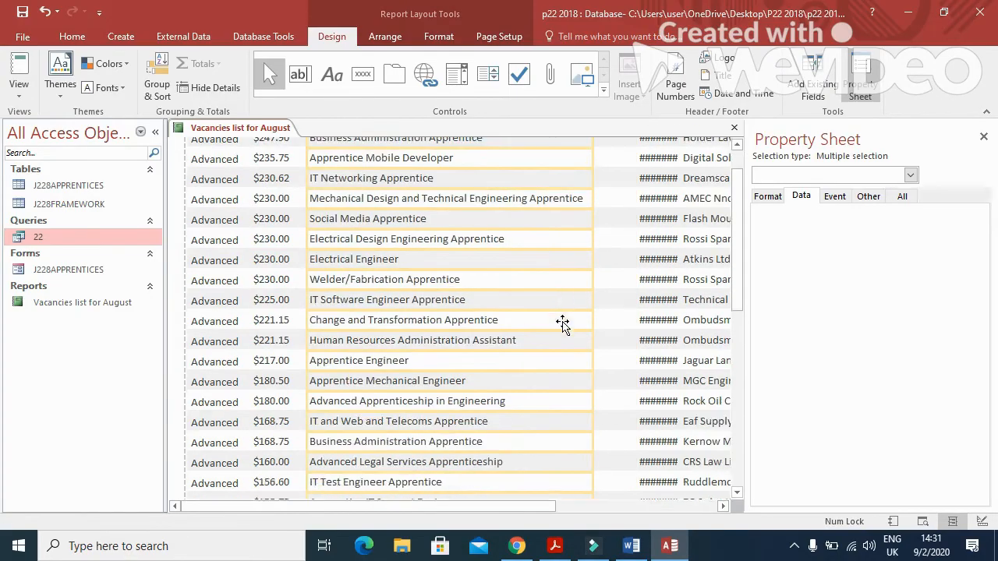
{"action": "scroll", "coordinate": [562, 321], "scroll_direction": "down", "scroll_amount": 2}
{"action": "scroll", "coordinate": [565, 325], "scroll_direction": "up", "scroll_amount": 6}
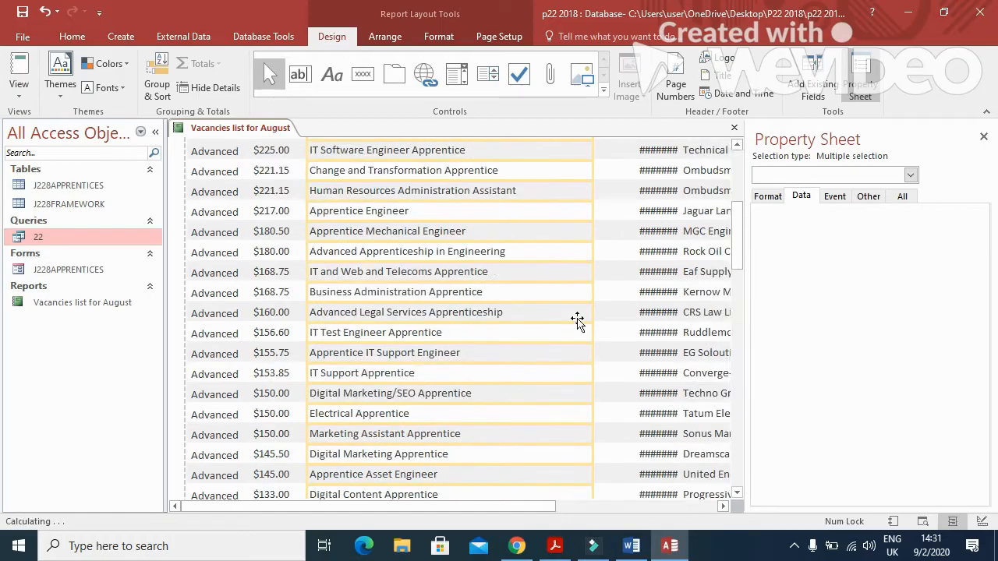
{"action": "scroll", "coordinate": [583, 310], "scroll_direction": "up", "scroll_amount": 1}
Widen the Closing_Date and Day_Release columns so the dates and values display in full.
{"action": "left_click", "coordinate": [657, 196]}
{"action": "left_click", "coordinate": [654, 218], "text": "shift"}
{"action": "left_click_drag", "start_coordinate": [636, 198], "coordinate": [587, 201]}
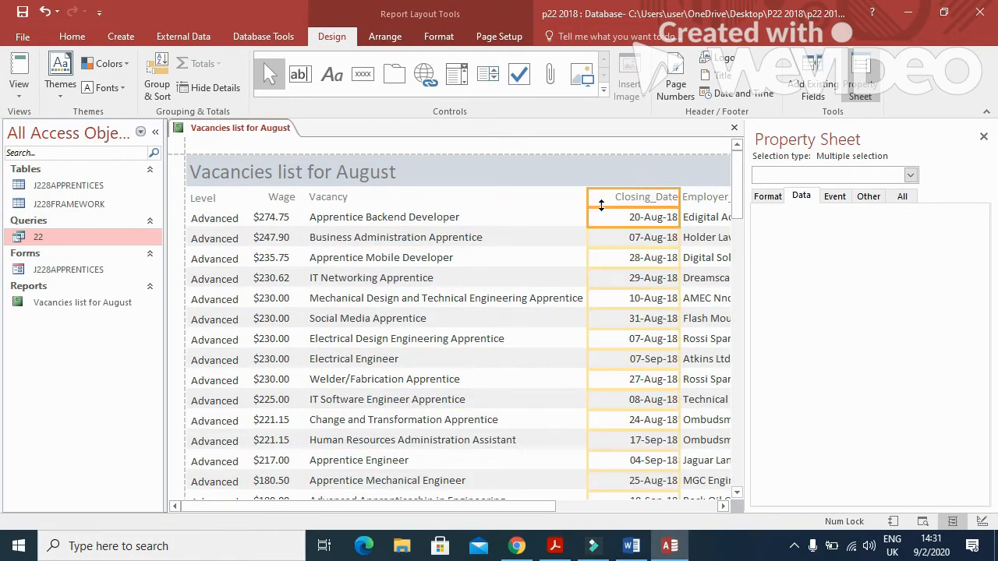
{"action": "left_click", "coordinate": [704, 200]}
{"action": "left_click", "coordinate": [711, 221], "text": "shift"}
{"action": "left_click_drag", "start_coordinate": [545, 506], "coordinate": [705, 506]}
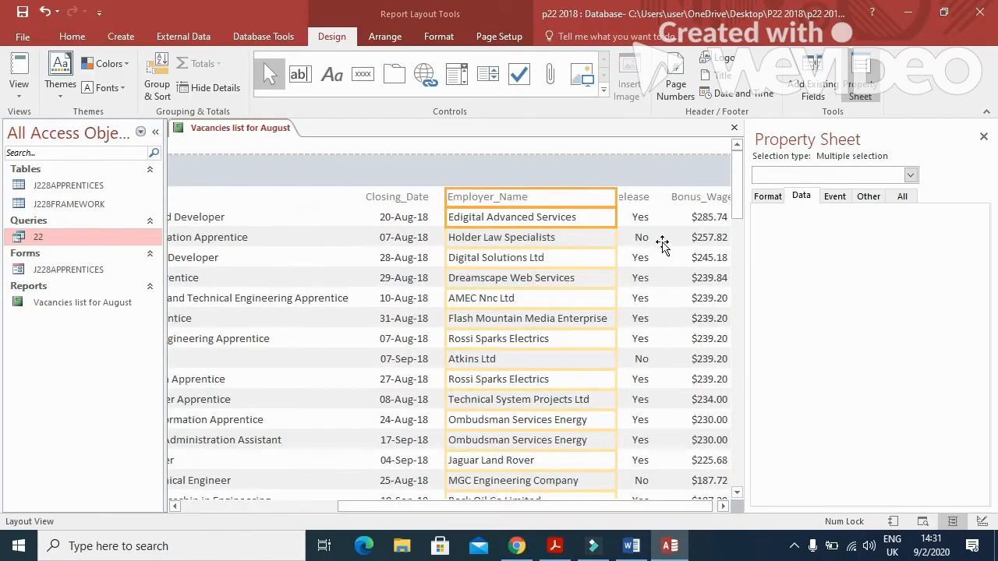
{"action": "left_click", "coordinate": [724, 507]}
{"action": "left_click", "coordinate": [631, 199]}
{"action": "left_click", "coordinate": [636, 220], "text": "shift"}
{"action": "left_click_drag", "start_coordinate": [645, 201], "coordinate": [657, 201]}
Shift the Bonus_Wage column so its Yes and No values show fully.
{"action": "left_click", "coordinate": [670, 199]}
{"action": "left_click", "coordinate": [695, 228]}
{"action": "left_click", "coordinate": [691, 205]}
{"action": "left_click", "coordinate": [700, 218], "text": "shift"}
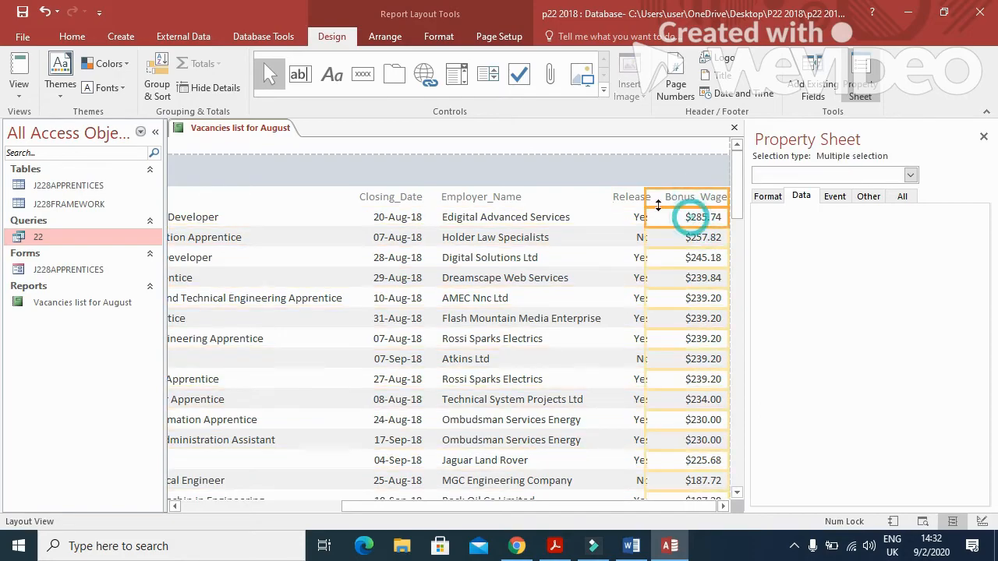
{"action": "left_click_drag", "start_coordinate": [646, 199], "coordinate": [659, 200]}
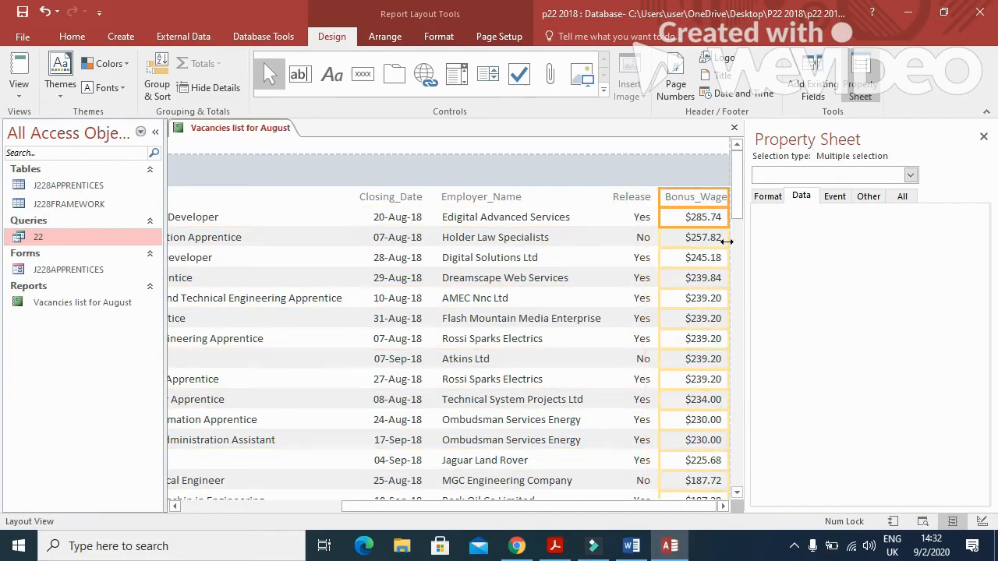
{"action": "left_click_drag", "start_coordinate": [737, 187], "coordinate": [744, 390]}
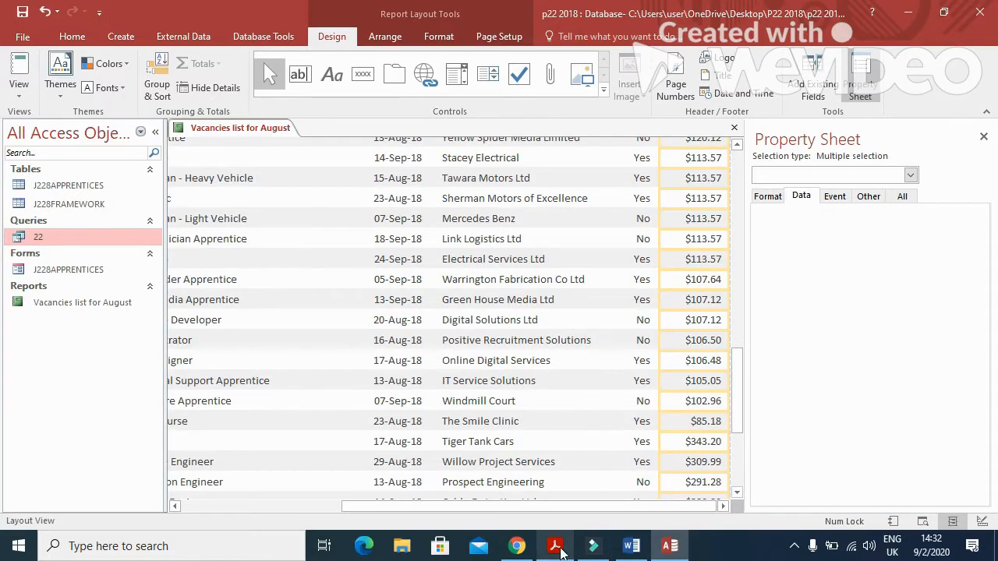
Check the vacancy count requirement in the task paper, then reselect the Level values in Access.
{"action": "left_click", "coordinate": [555, 546]}
{"action": "scroll", "coordinate": [505, 417], "scroll_direction": "down", "scroll_amount": 3}
{"action": "left_click_drag", "start_coordinate": [226, 323], "coordinate": [691, 329]}
{"action": "key", "text": "alt+Tab"}
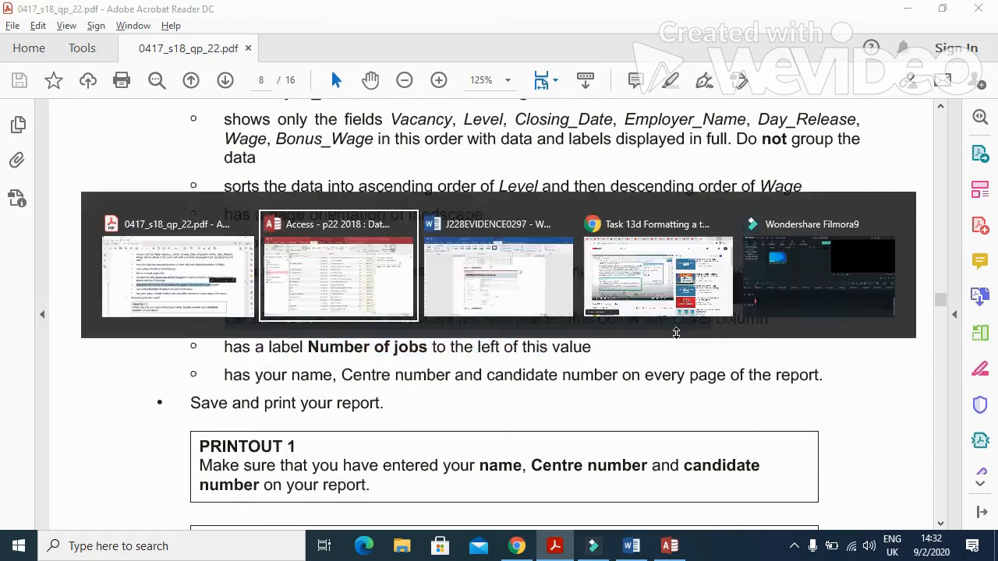
{"action": "left_click_drag", "start_coordinate": [686, 507], "coordinate": [421, 507]}
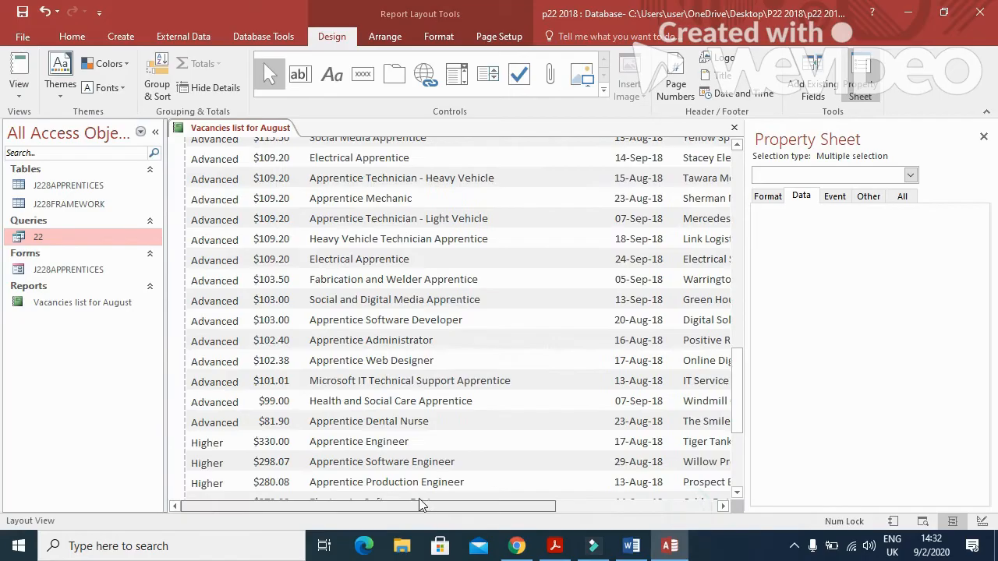
{"action": "scroll", "coordinate": [370, 343], "scroll_direction": "up", "scroll_amount": 5}
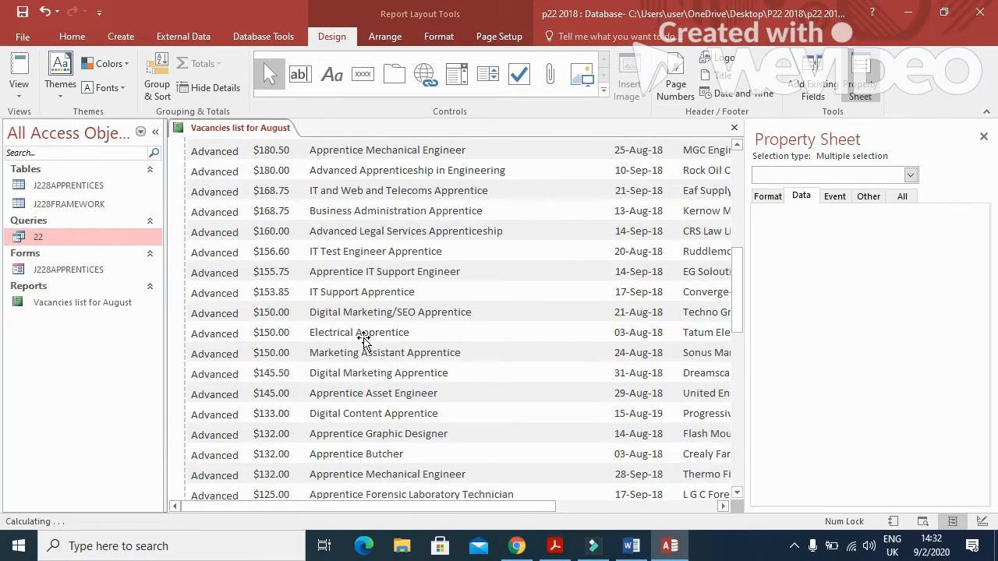
{"action": "left_click", "coordinate": [222, 238]}
{"action": "scroll", "coordinate": [225, 252], "scroll_direction": "up", "scroll_amount": 5}
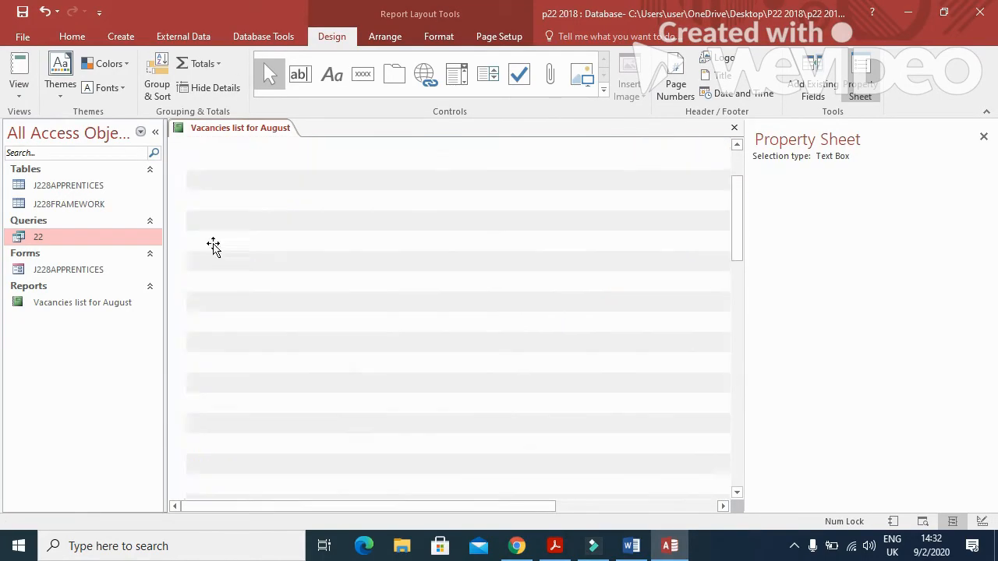
Add a Count Records total beneath the Level column.
{"action": "right_click", "coordinate": [228, 240]}
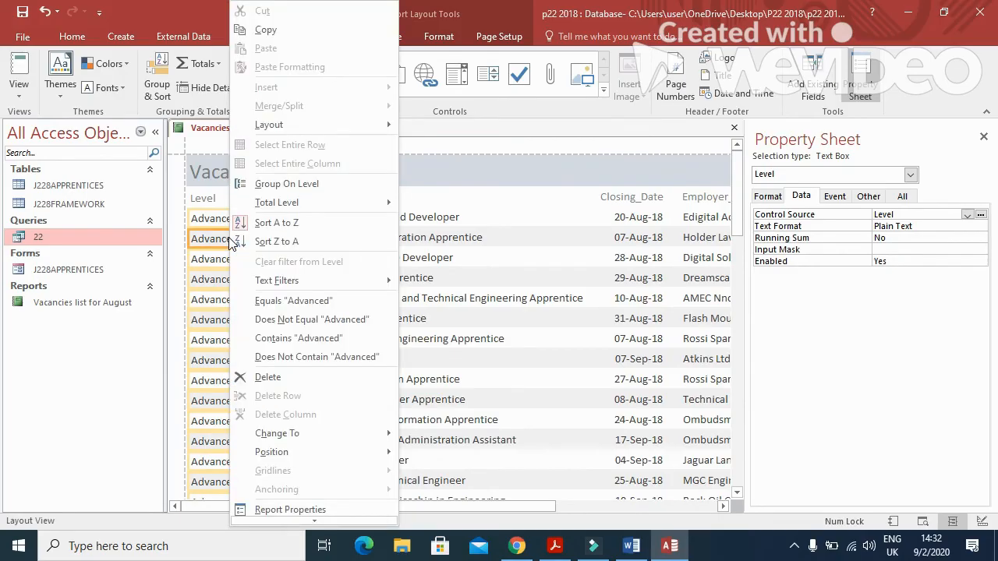
{"action": "mouse_move", "coordinate": [319, 202]}
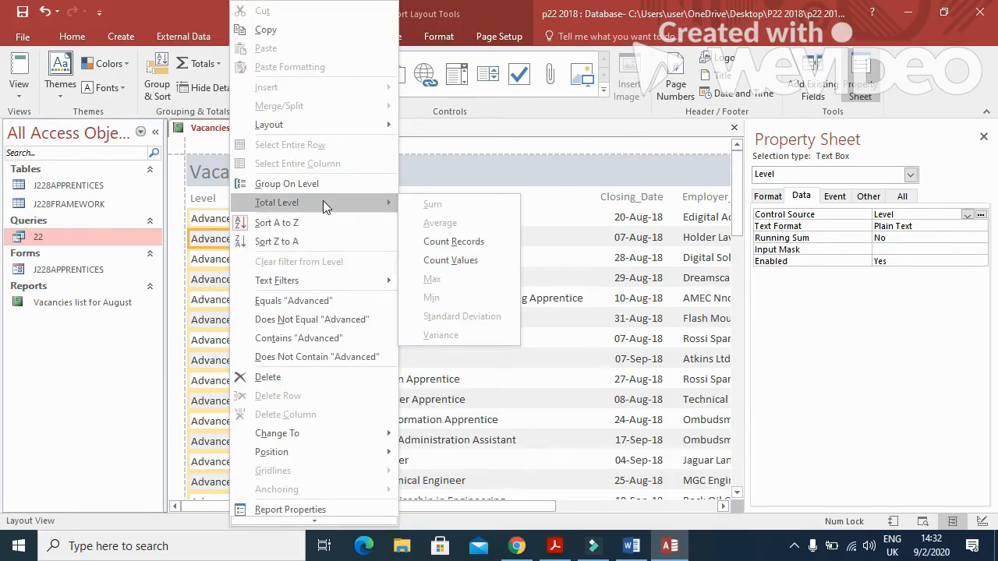
{"action": "left_click", "coordinate": [477, 243]}
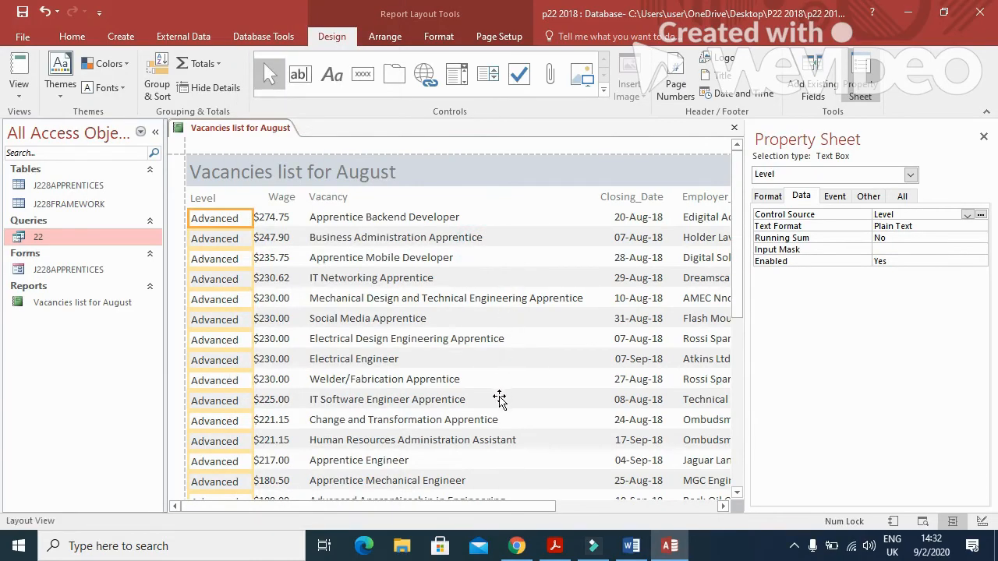
Note the required 'Number of jobs' label in the exam paper, then select the count total.
{"action": "key", "text": "alt+Tab"}
{"action": "left_click_drag", "start_coordinate": [307, 347], "coordinate": [429, 349]}
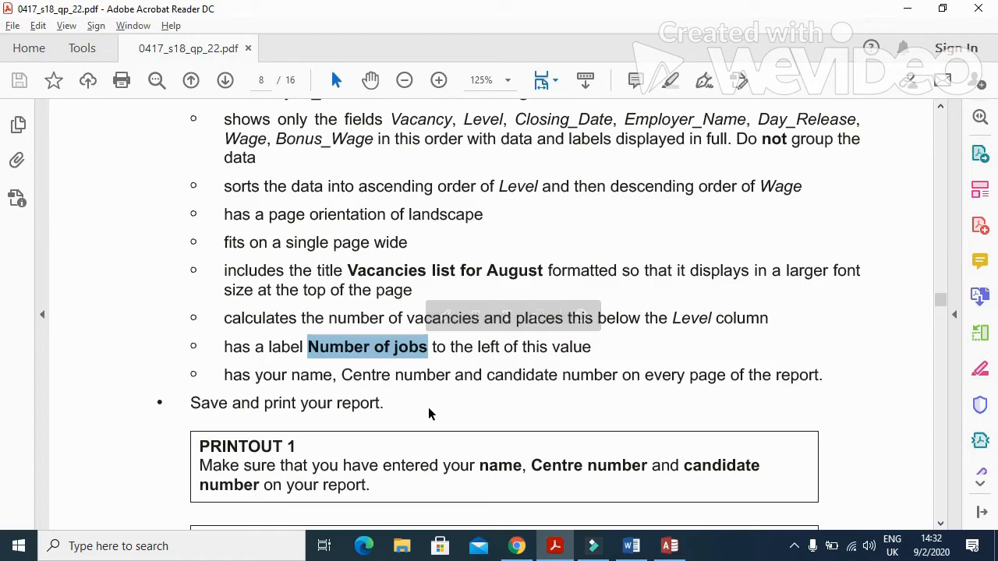
{"action": "key", "text": "alt+Tab"}
{"action": "left_click_drag", "start_coordinate": [736, 214], "coordinate": [742, 495]}
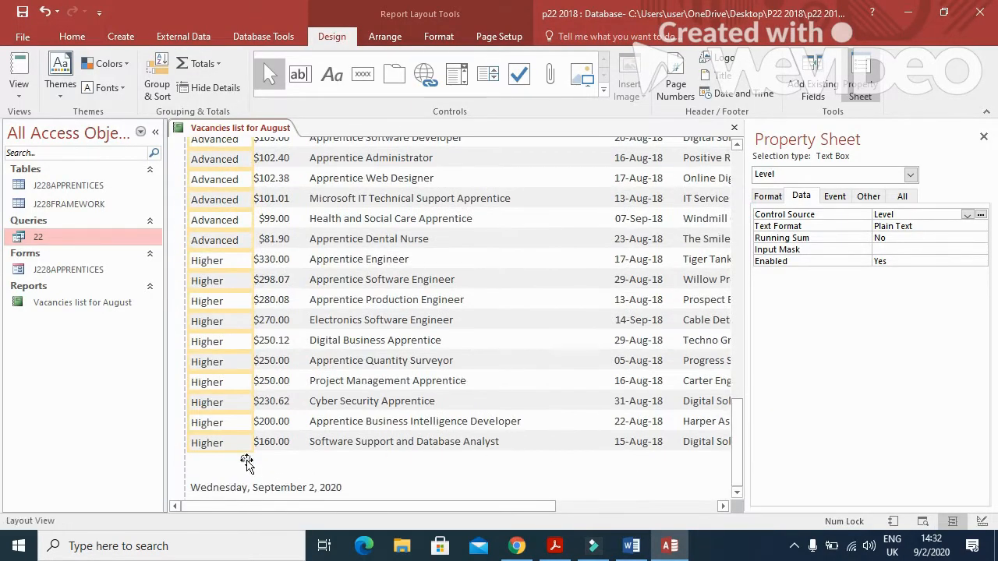
{"action": "left_click", "coordinate": [237, 461]}
Add a caption label beside the count and rename it 'Number of jobs'.
{"action": "right_click", "coordinate": [237, 461]}
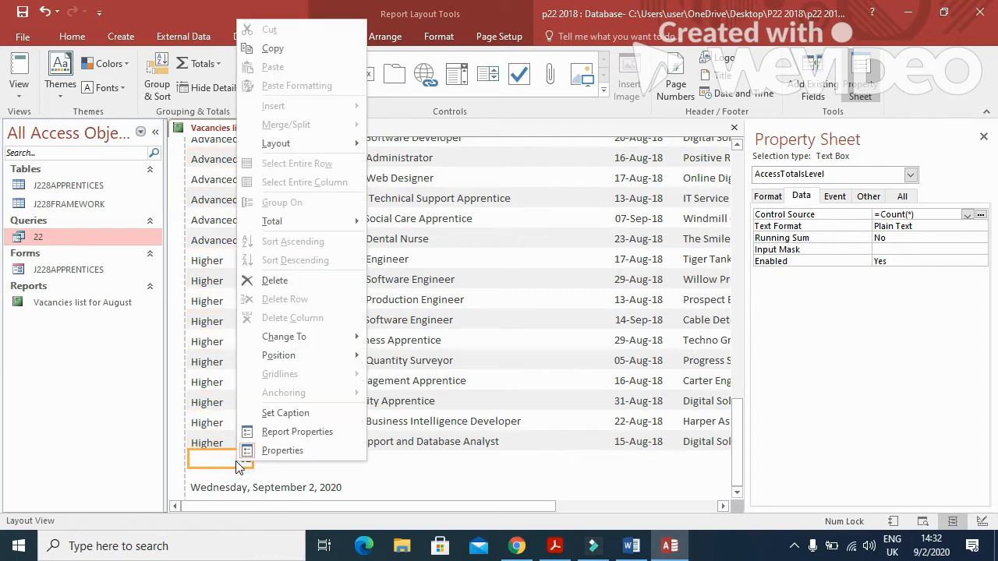
{"action": "left_click", "coordinate": [285, 421]}
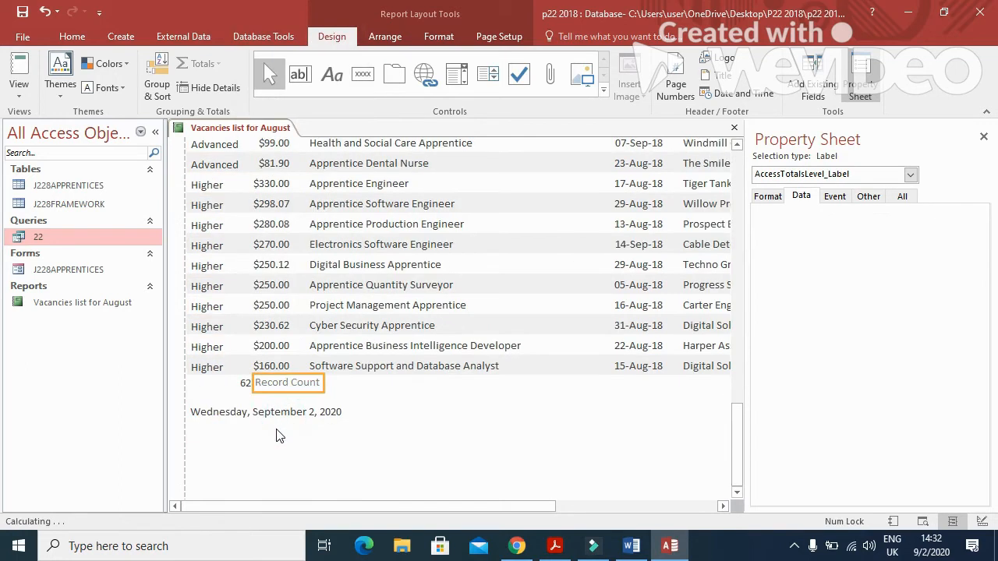
{"action": "left_click", "coordinate": [317, 383]}
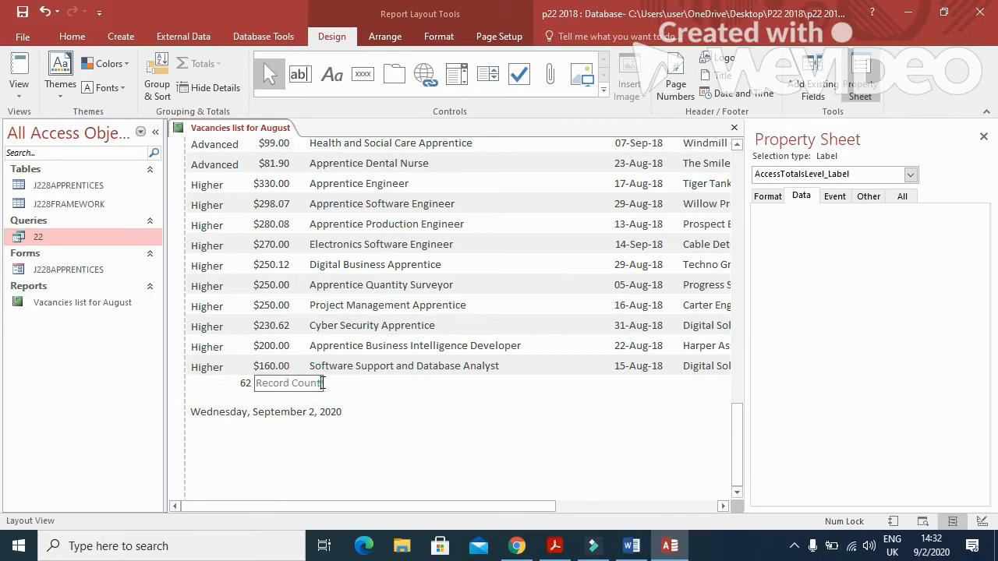
{"action": "left_click_drag", "start_coordinate": [322, 383], "coordinate": [268, 383]}
{"action": "type", "text": "Number of jobs"}
{"action": "left_click", "coordinate": [396, 408]}
Resize the Number of jobs label and the 62 count box so they sit side by side under Level.
{"action": "left_click", "coordinate": [290, 387]}
{"action": "left_click", "coordinate": [238, 383]}
{"action": "left_click", "coordinate": [251, 383]}
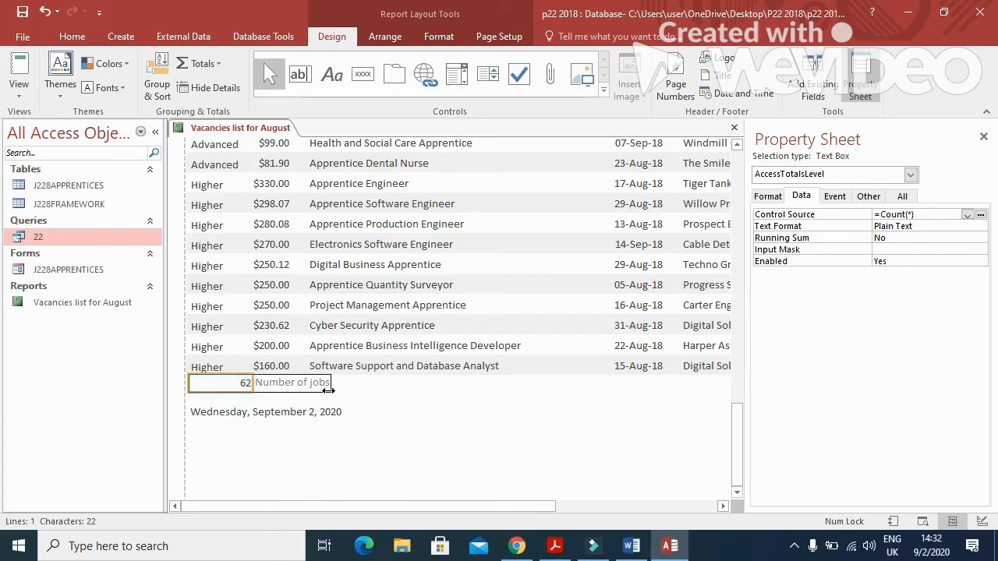
{"action": "left_click_drag", "start_coordinate": [328, 390], "coordinate": [332, 385]}
{"action": "left_click_drag", "start_coordinate": [189, 382], "coordinate": [315, 405]}
{"action": "left_click", "coordinate": [284, 389]}
{"action": "left_click_drag", "start_coordinate": [251, 385], "coordinate": [188, 387]}
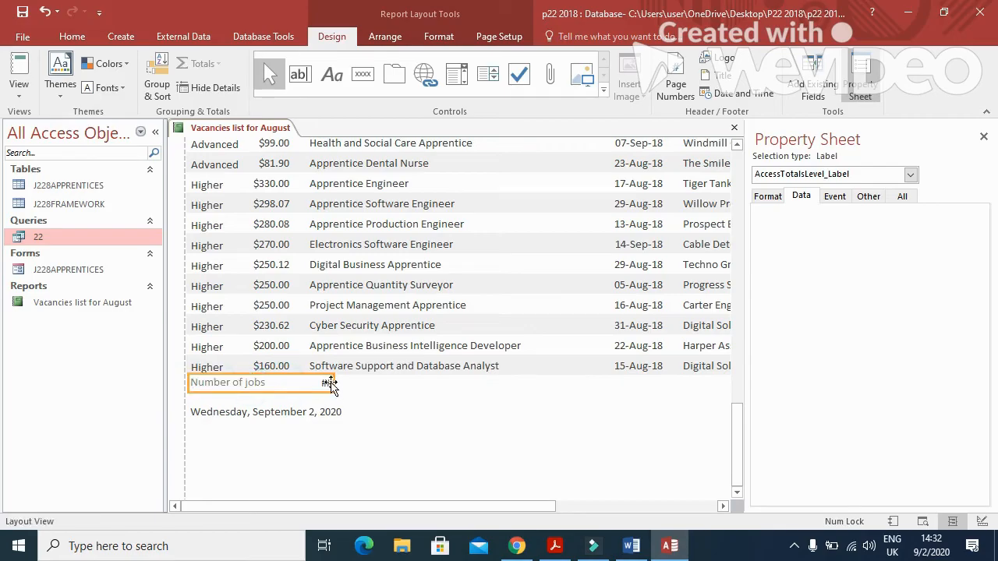
{"action": "left_click_drag", "start_coordinate": [331, 383], "coordinate": [265, 389]}
{"action": "left_click", "coordinate": [329, 383]}
{"action": "left_click_drag", "start_coordinate": [333, 382], "coordinate": [303, 384]}
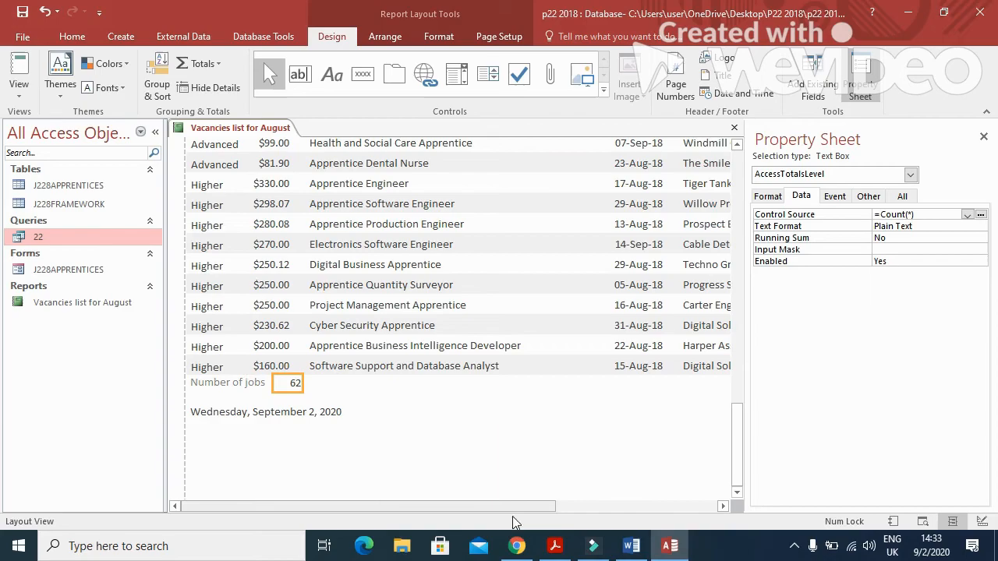
Review the name and numbers requirement in the exam paper.
{"action": "left_click", "coordinate": [555, 546]}
{"action": "scroll", "coordinate": [487, 445], "scroll_direction": "down", "scroll_amount": 1}
{"action": "left_click_drag", "start_coordinate": [224, 338], "coordinate": [725, 343]}
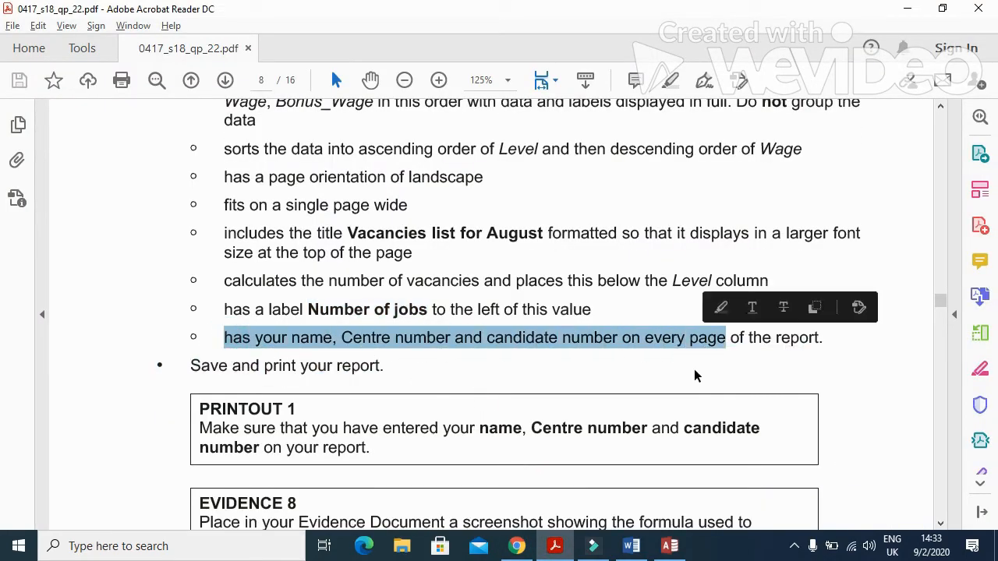
Open the report in Design View and draw a new label in the Page Footer.
{"action": "left_click", "coordinate": [669, 546]}
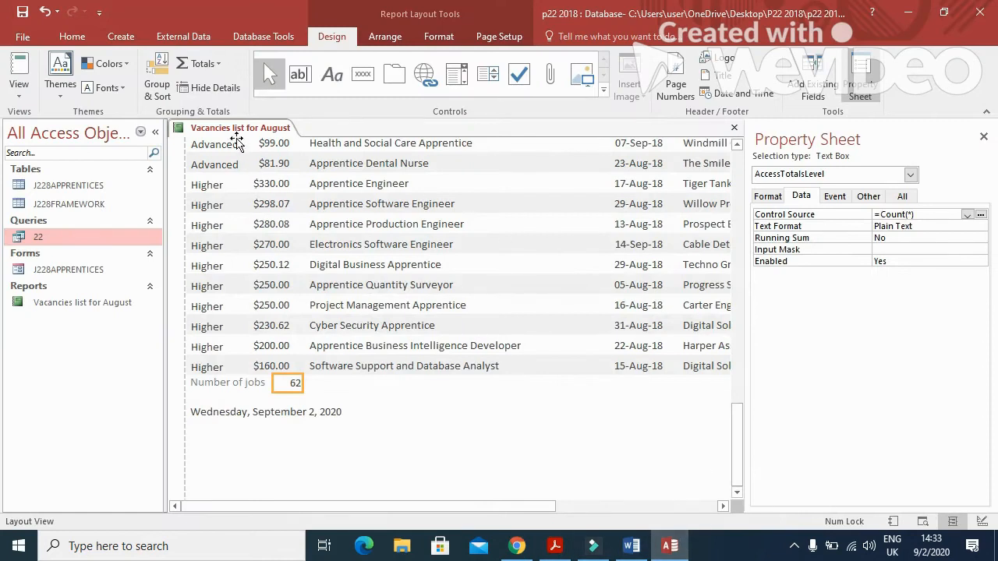
{"action": "right_click", "coordinate": [240, 128]}
{"action": "left_click", "coordinate": [282, 245]}
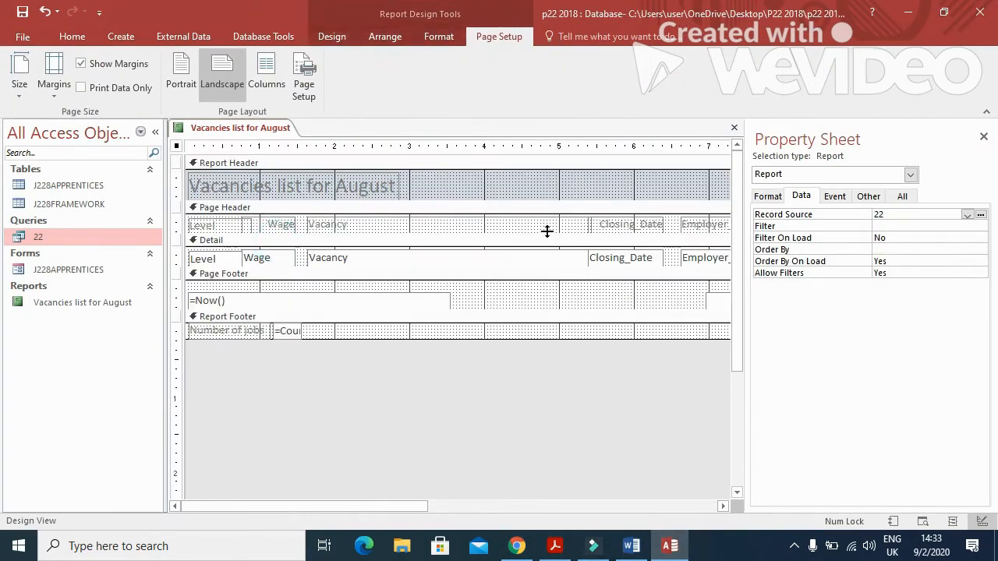
{"action": "left_click", "coordinate": [331, 37]}
{"action": "left_click", "coordinate": [334, 78]}
{"action": "left_click_drag", "start_coordinate": [463, 290], "coordinate": [669, 310]}
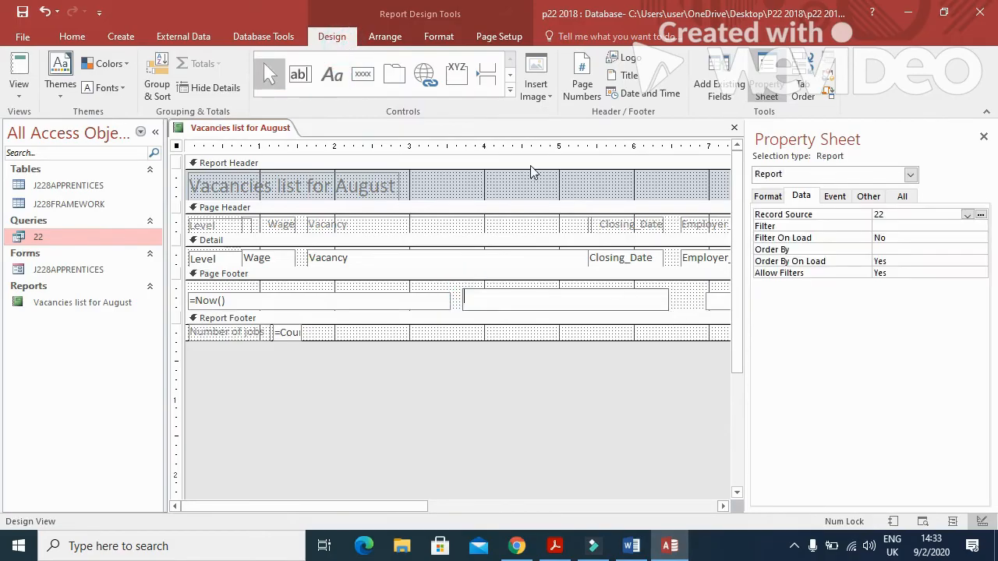
Enter the candidate's name and candidate numbers into the footer label.
{"action": "type", "text": "G"}
{"action": "key", "text": "BackSpace"}
{"action": "type", "text": "f"}
{"action": "key", "text": "Caps_Lock"}
{"action": "key", "text": "BackSpace"}
{"action": "type", "text": "F"}
{"action": "key", "text": "Caps_Lock"}
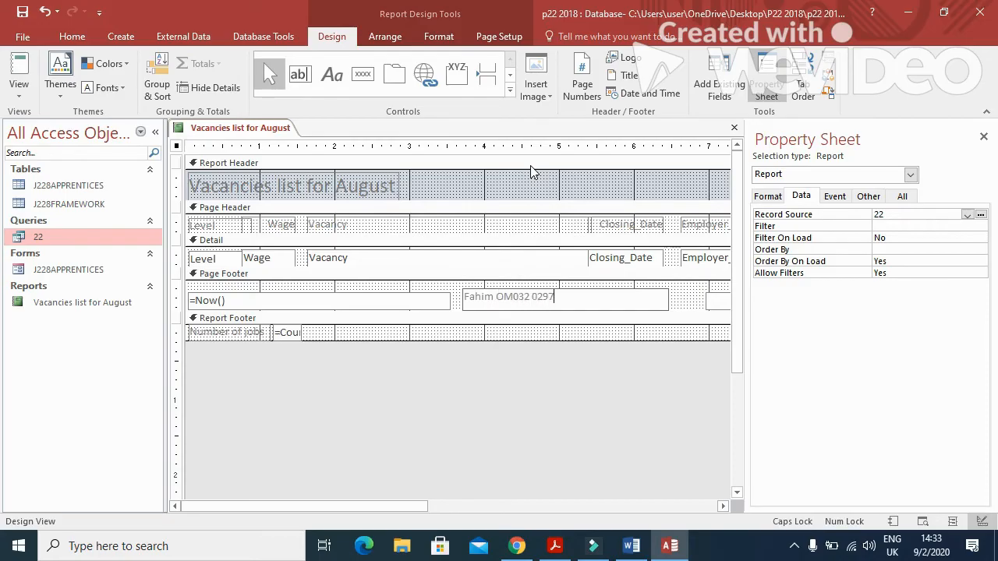
Change the count formula to =Count([LEVEL]), save the report, and open Print Preview.
{"action": "left_click", "coordinate": [280, 332]}
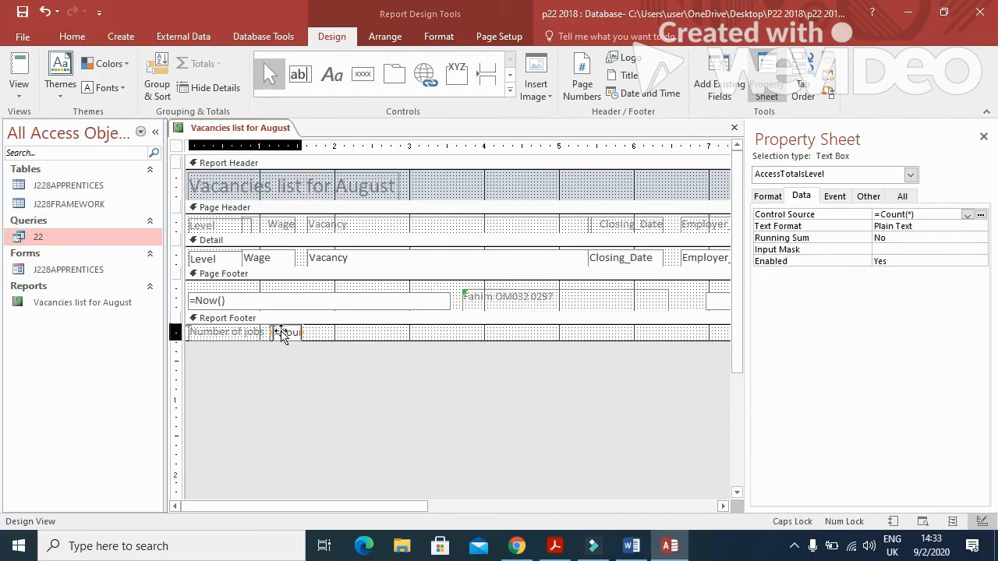
{"action": "left_click_drag", "start_coordinate": [303, 332], "coordinate": [335, 336]}
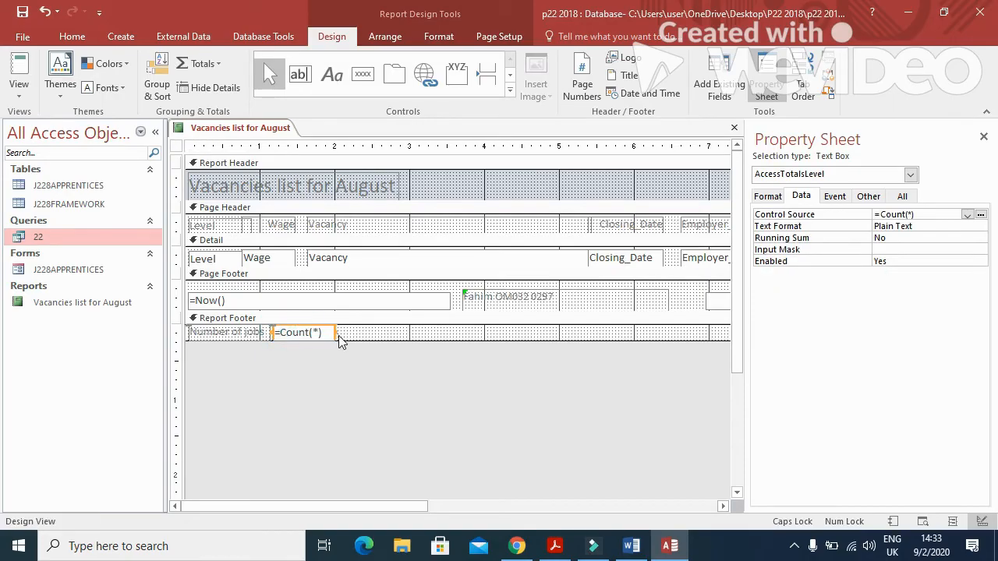
{"action": "left_click", "coordinate": [317, 333]}
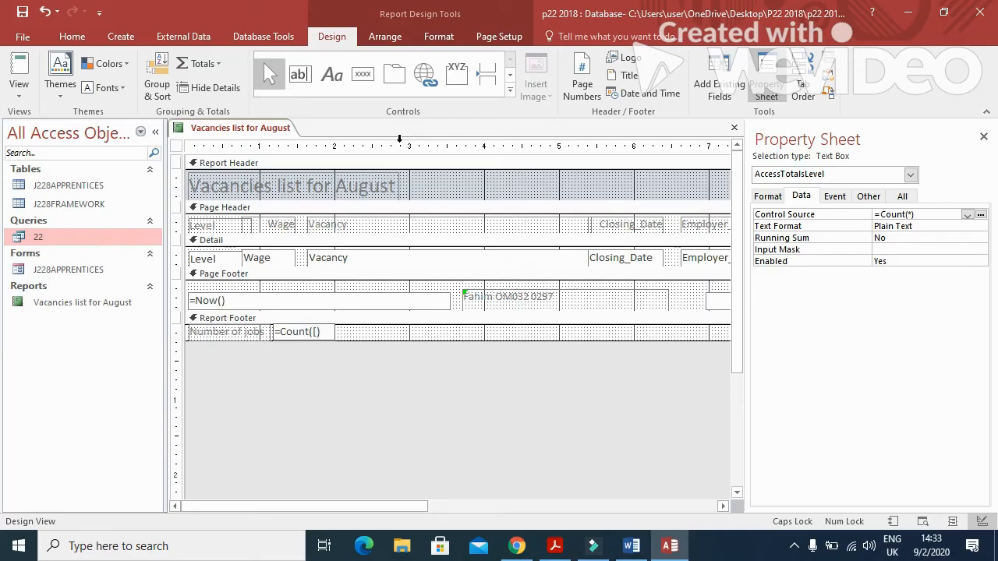
{"action": "type", "text": "[LEVEL"}
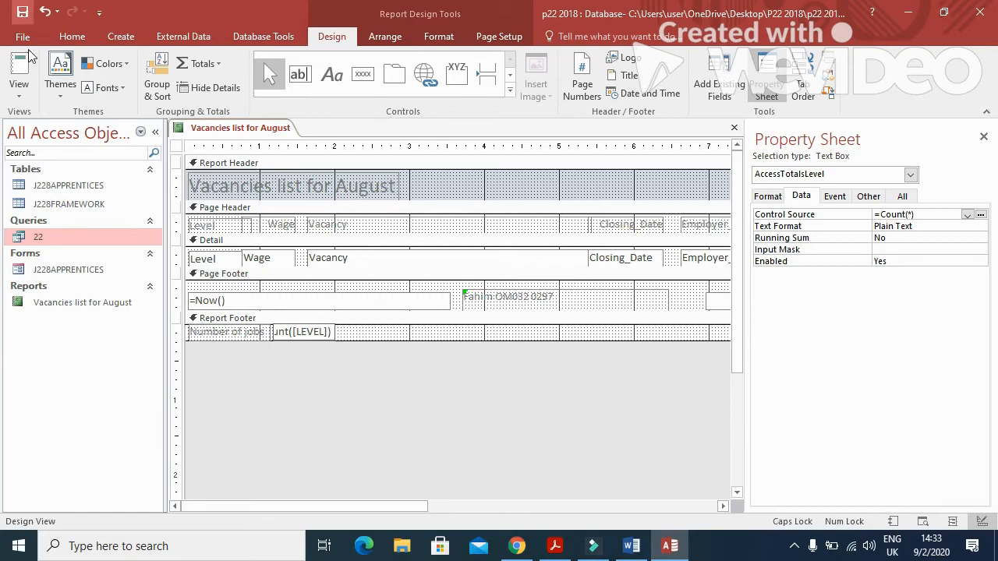
{"action": "left_click", "coordinate": [23, 19]}
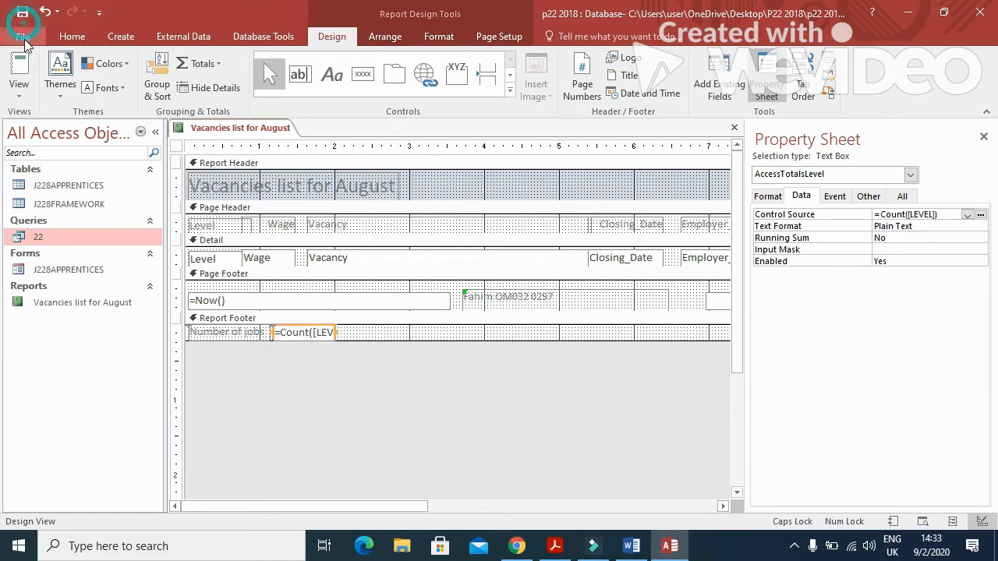
{"action": "left_click", "coordinate": [25, 91]}
{"action": "left_click", "coordinate": [67, 156]}
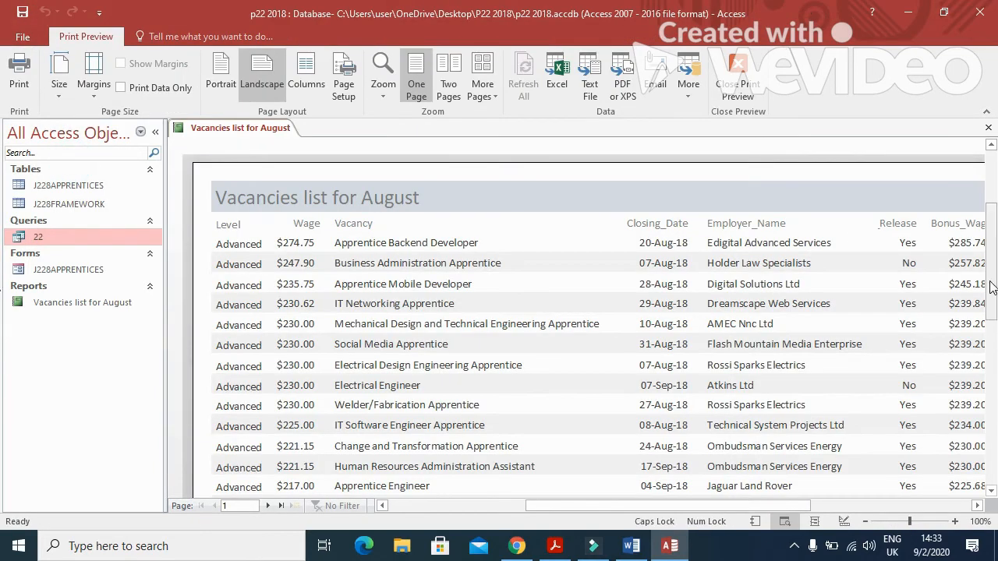
Page through the preview to page 3 and scroll to its Number of jobs 62 total.
{"action": "left_click_drag", "start_coordinate": [992, 261], "coordinate": [994, 239]}
{"action": "left_click", "coordinate": [268, 506]}
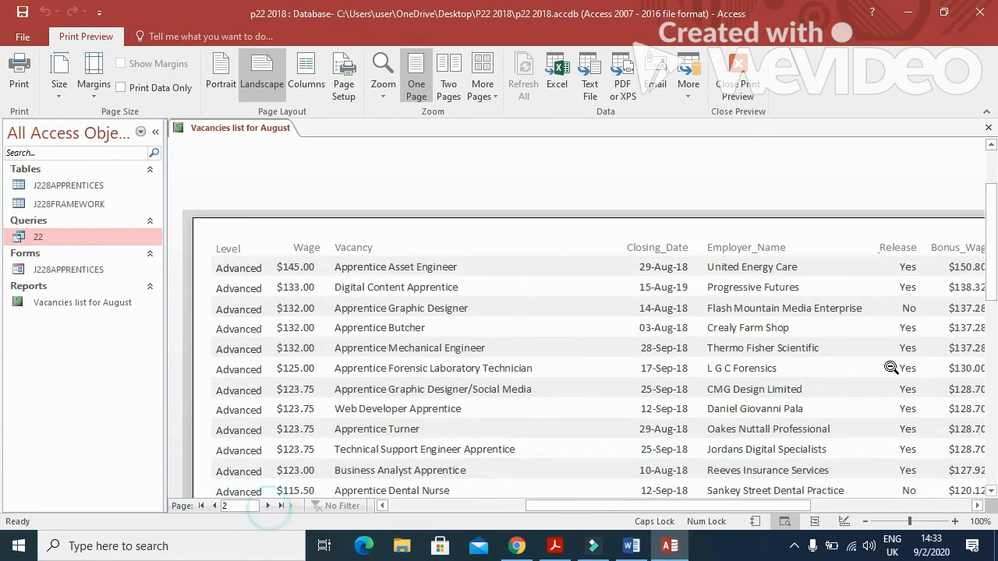
{"action": "mouse_move", "coordinate": [995, 204]}
{"action": "left_mouse_down"}
{"action": "mouse_move", "coordinate": [994, 363]}
{"action": "mouse_move", "coordinate": [994, 187]}
{"action": "left_mouse_up"}
{"action": "left_click", "coordinate": [269, 506]}
{"action": "scroll", "coordinate": [756, 299], "scroll_direction": "down", "scroll_amount": 10}
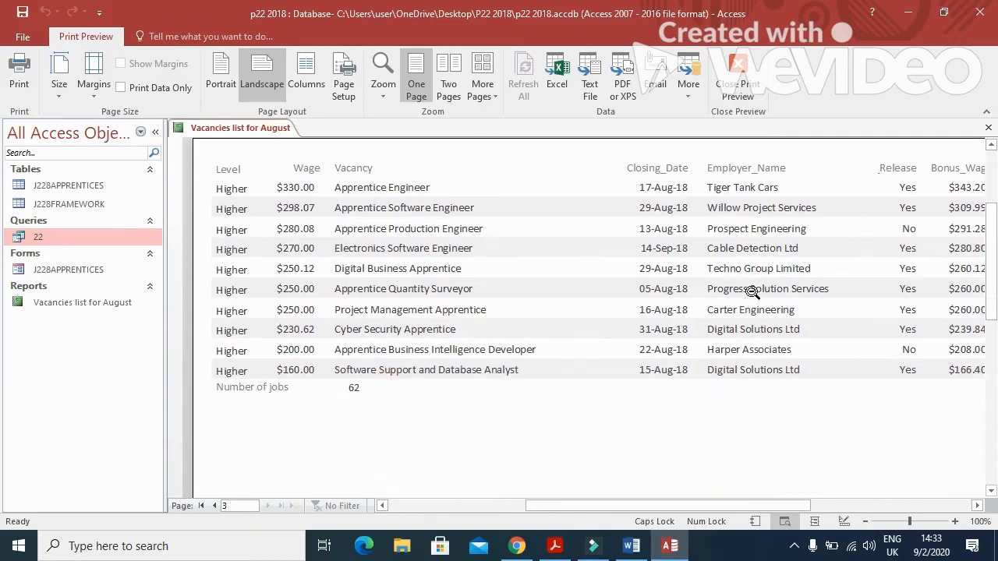
{"action": "scroll", "coordinate": [723, 351], "scroll_direction": "down", "scroll_amount": 3}
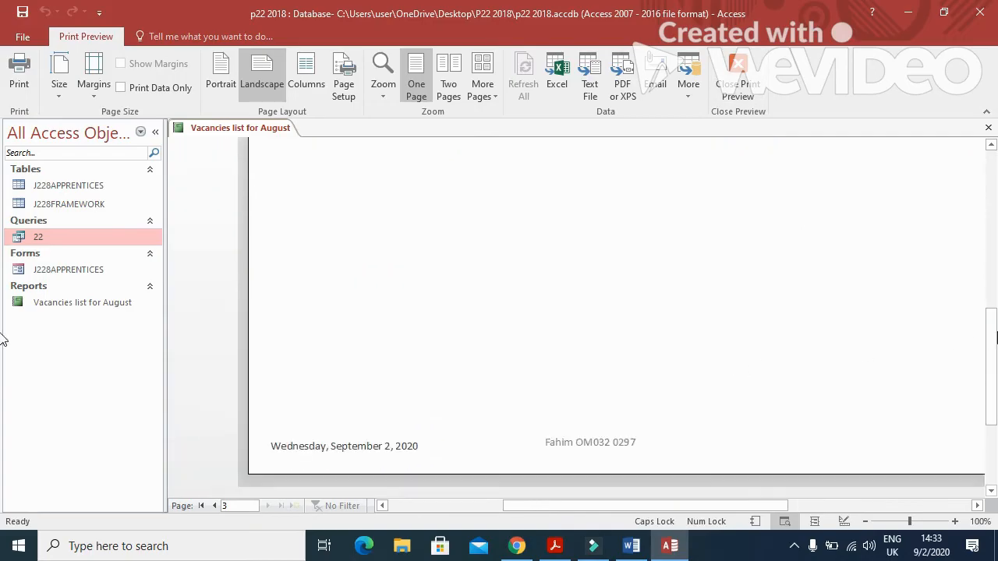
Close Print Preview, read the Evidence 8 instruction, and widen the count box to show =Count([LEVEL]).
{"action": "left_click", "coordinate": [739, 75]}
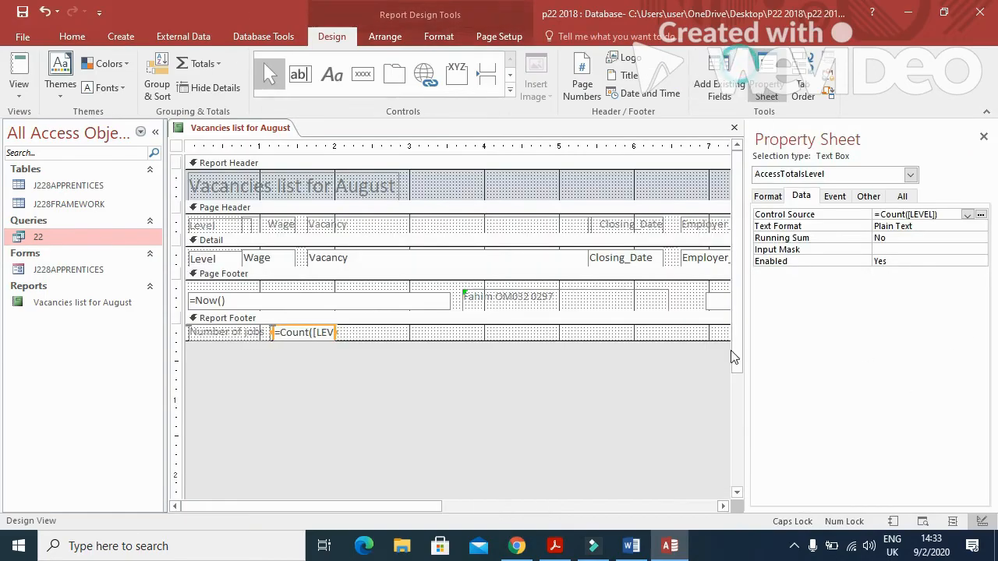
{"action": "left_click", "coordinate": [555, 546]}
{"action": "scroll", "coordinate": [505, 360], "scroll_direction": "down", "scroll_amount": 5}
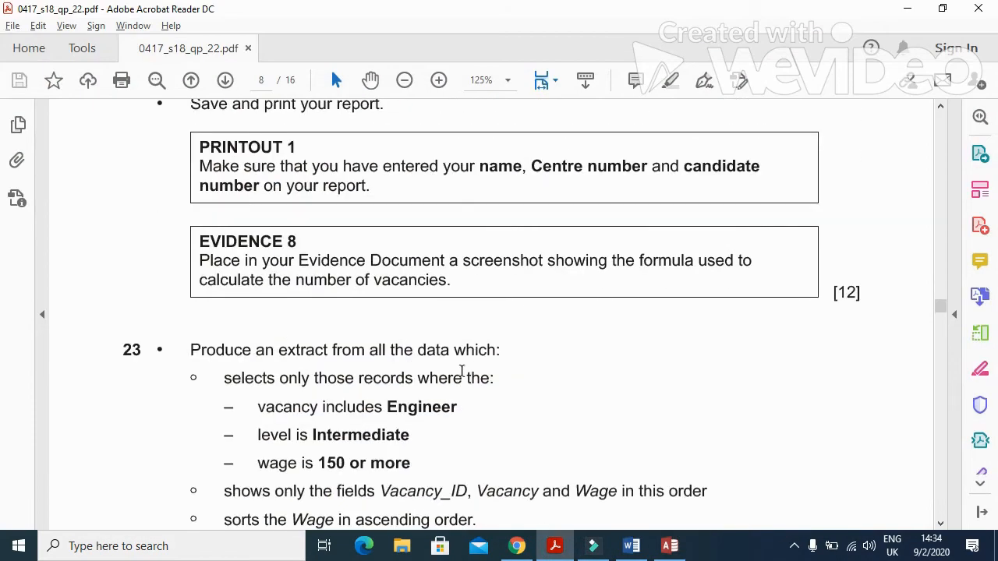
{"action": "left_click_drag", "start_coordinate": [196, 262], "coordinate": [755, 264]}
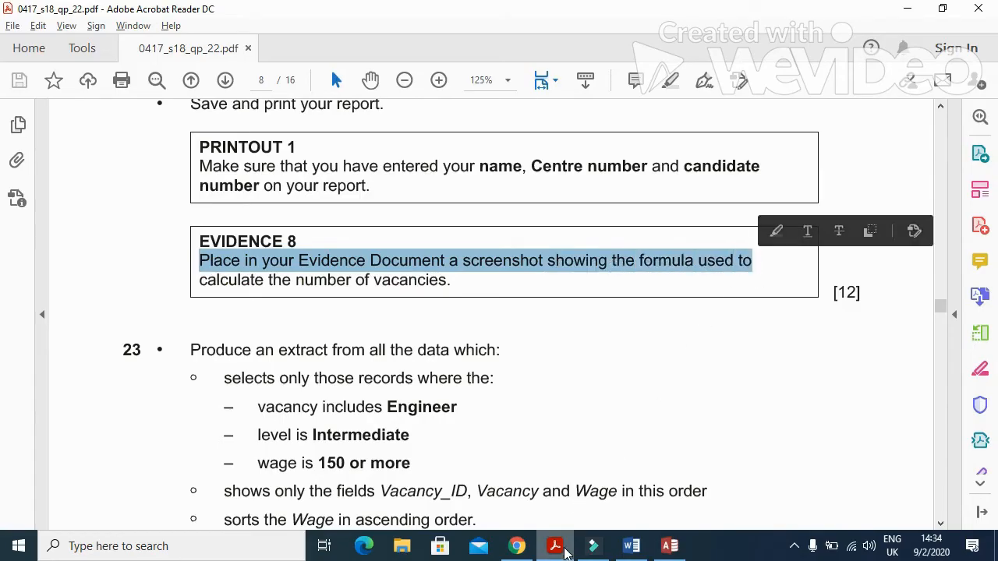
{"action": "left_click", "coordinate": [565, 550]}
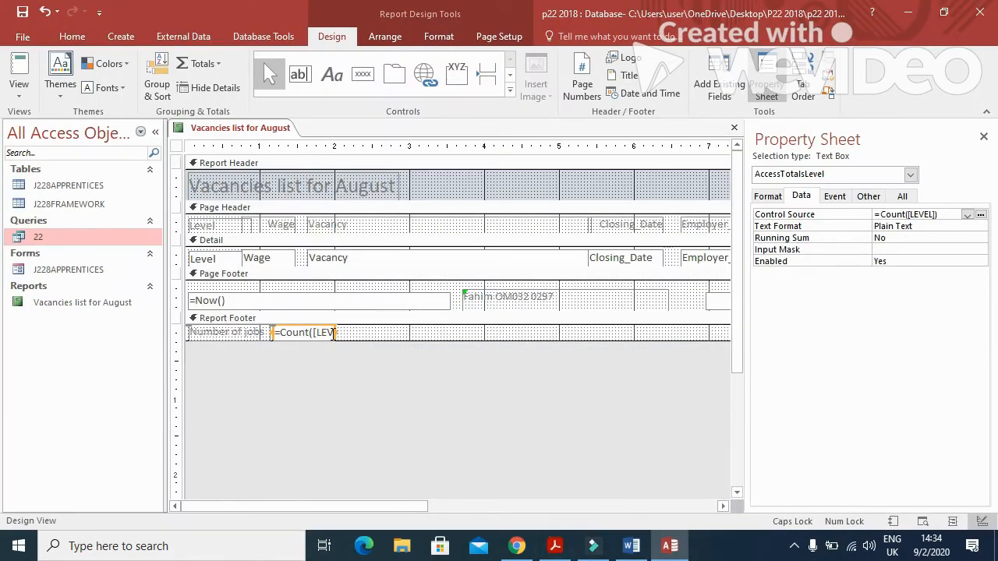
{"action": "left_click_drag", "start_coordinate": [336, 332], "coordinate": [406, 332]}
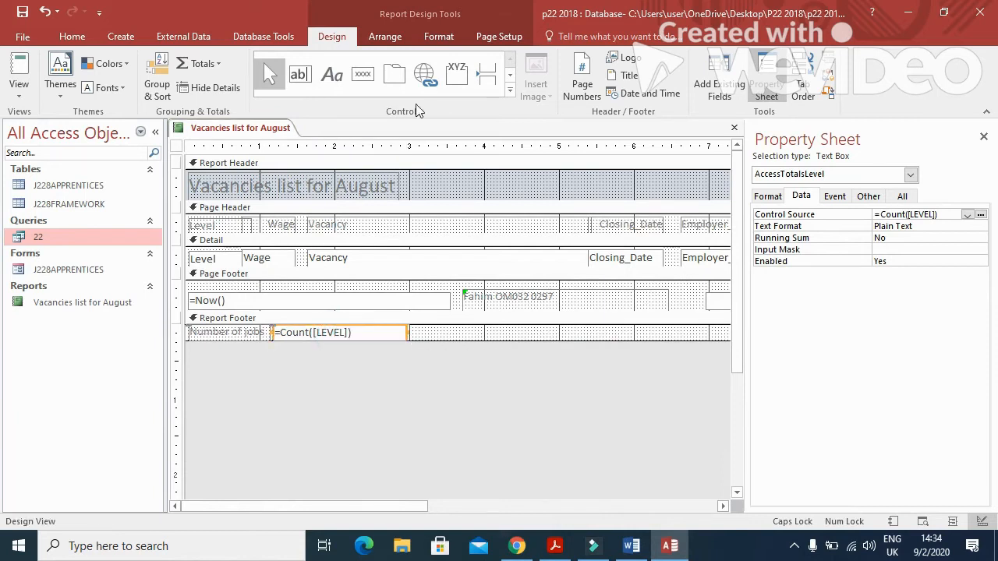
Paste the Access screenshot under Step 22 in the Word evidence document.
{"action": "left_click", "coordinate": [632, 546]}
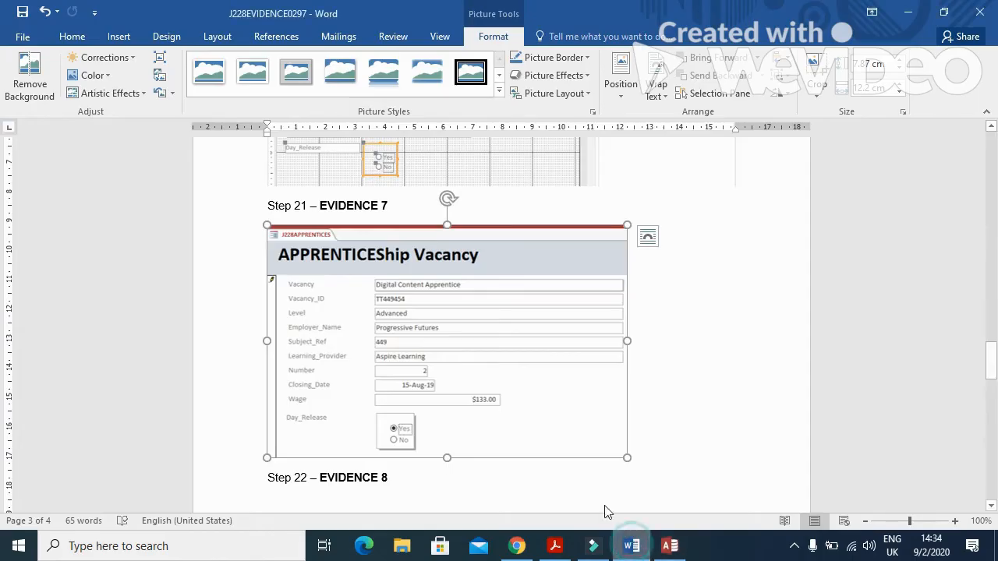
{"action": "scroll", "coordinate": [350, 435], "scroll_direction": "down", "scroll_amount": 3}
{"action": "scroll", "coordinate": [350, 435], "scroll_direction": "down", "scroll_amount": 1}
{"action": "left_click", "coordinate": [283, 356]}
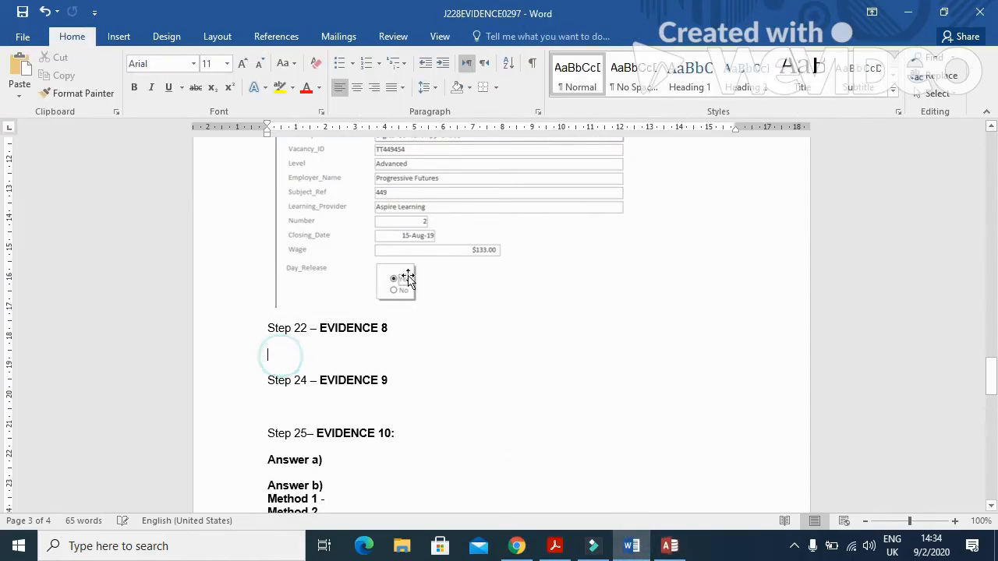
{"action": "left_click", "coordinate": [22, 63]}
Crop the screenshot down to the Number of jobs =Count([LEVEL]) strip.
{"action": "left_click", "coordinate": [492, 312]}
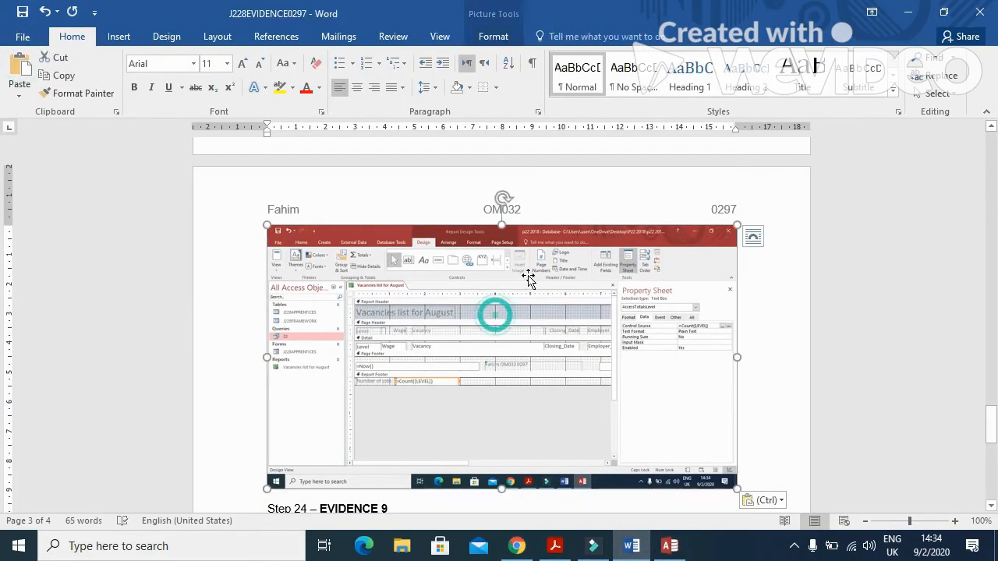
{"action": "left_click", "coordinate": [493, 36]}
{"action": "left_click", "coordinate": [815, 74]}
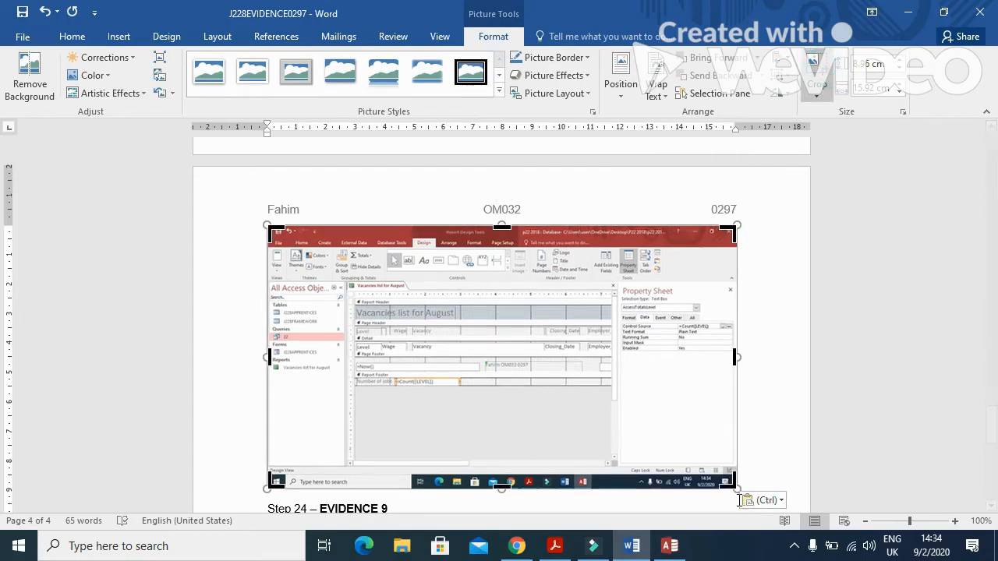
{"action": "left_click_drag", "start_coordinate": [733, 483], "coordinate": [460, 385]}
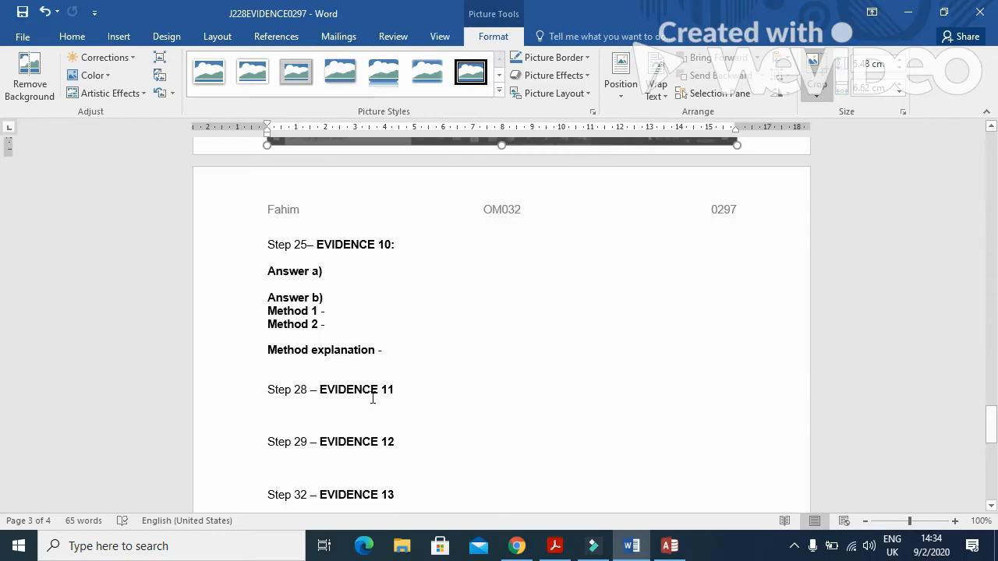
{"action": "scroll", "coordinate": [372, 397], "scroll_direction": "up", "scroll_amount": 10}
{"action": "left_click_drag", "start_coordinate": [275, 260], "coordinate": [354, 406]}
{"action": "left_click", "coordinate": [712, 245]}
Enlarge the cropped formula strip across the page width.
{"action": "left_click", "coordinate": [359, 262]}
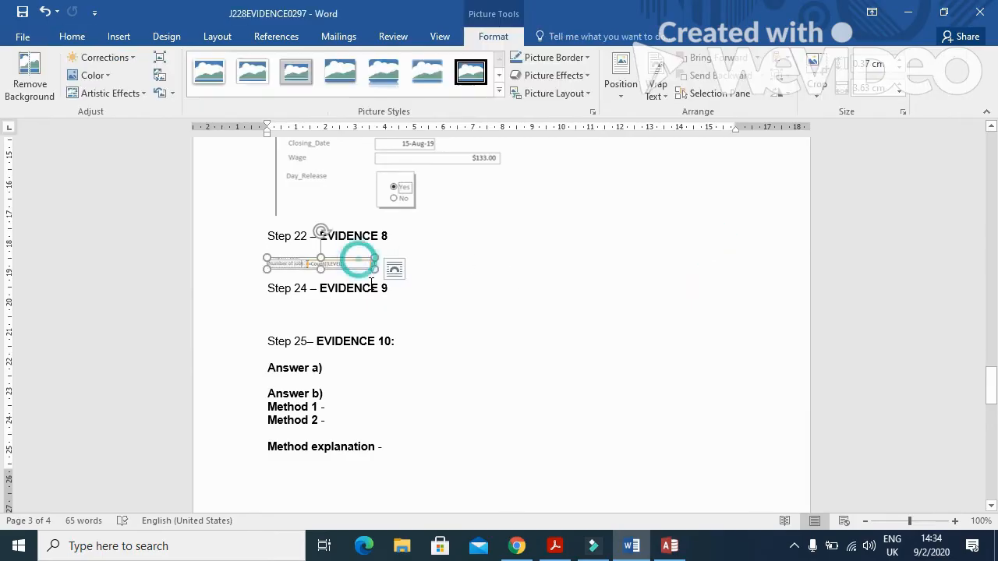
{"action": "left_click_drag", "start_coordinate": [374, 272], "coordinate": [512, 317]}
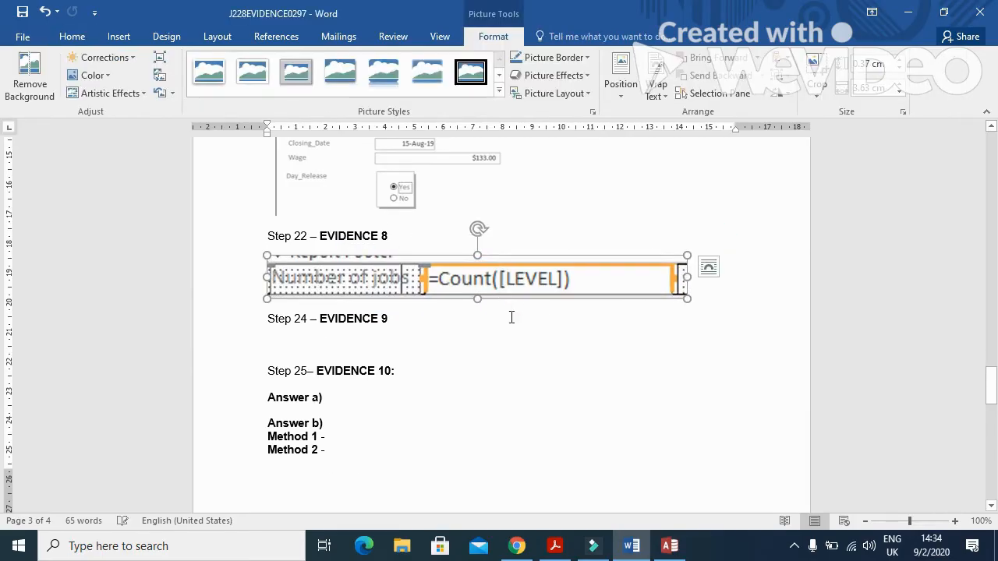
{"action": "left_click", "coordinate": [554, 545]}
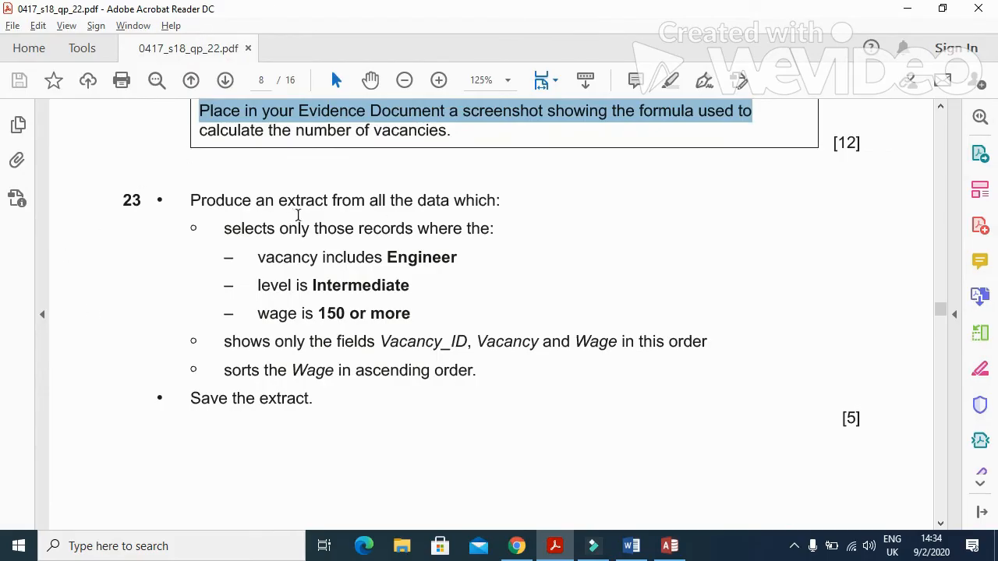
Read question 23: extract Intermediate Engineer vacancies with wage 150 or more, sorted by Wage ascending.
{"action": "left_click_drag", "start_coordinate": [335, 204], "coordinate": [479, 216]}
{"action": "left_click", "coordinate": [243, 239]}
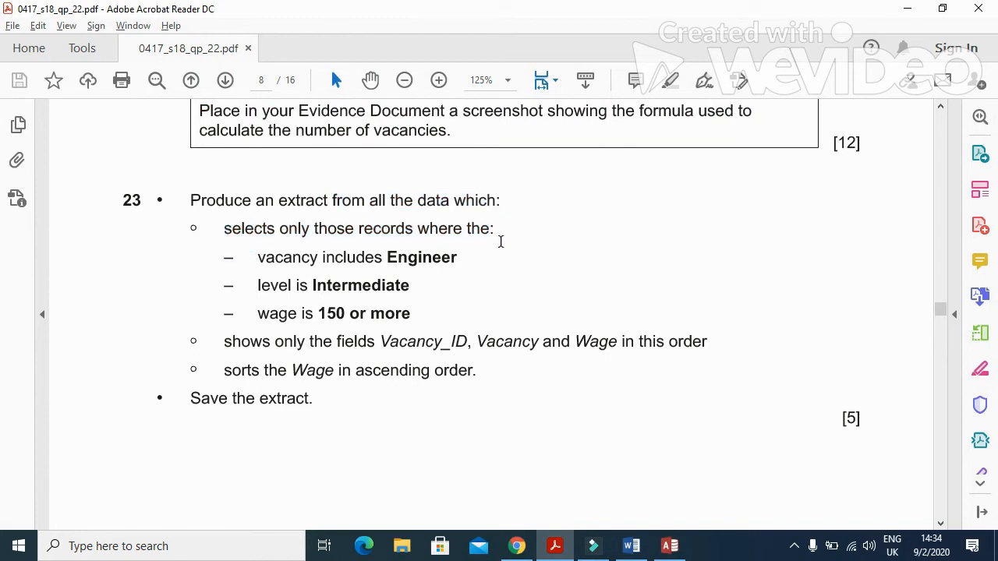
{"action": "left_click", "coordinate": [555, 545]}
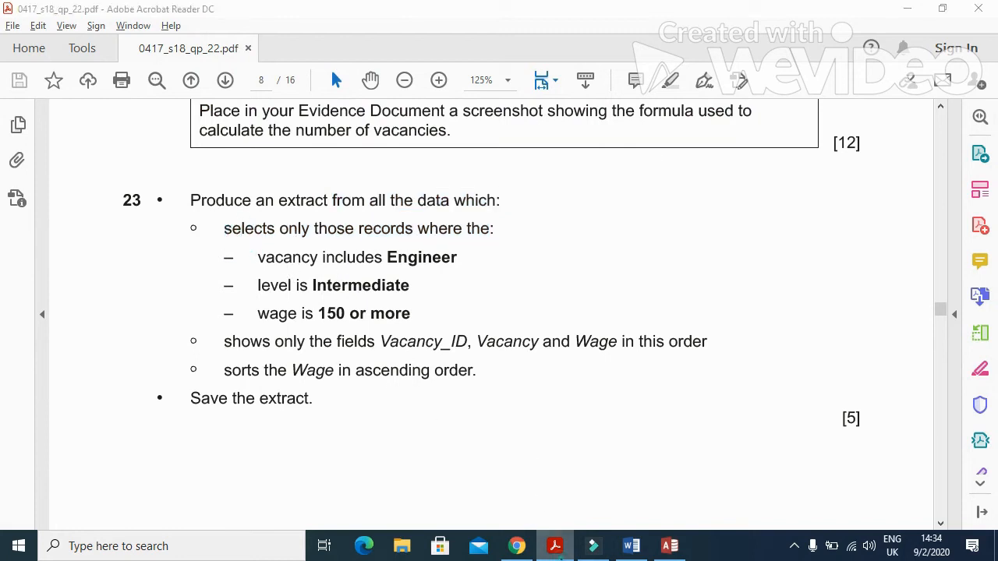
Close the Vacancies list for August report and save its design changes.
{"action": "left_click", "coordinate": [669, 546]}
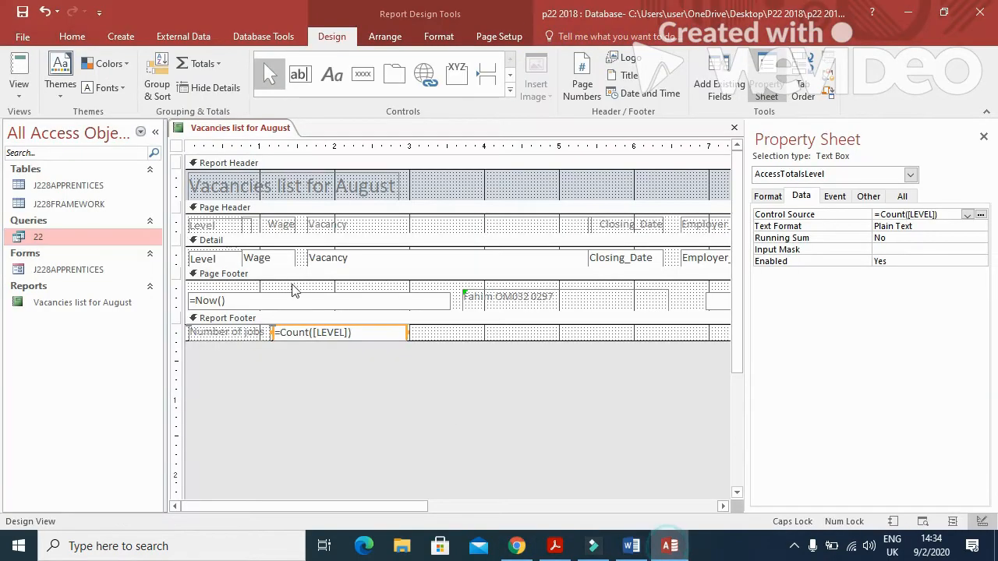
{"action": "left_click", "coordinate": [734, 127]}
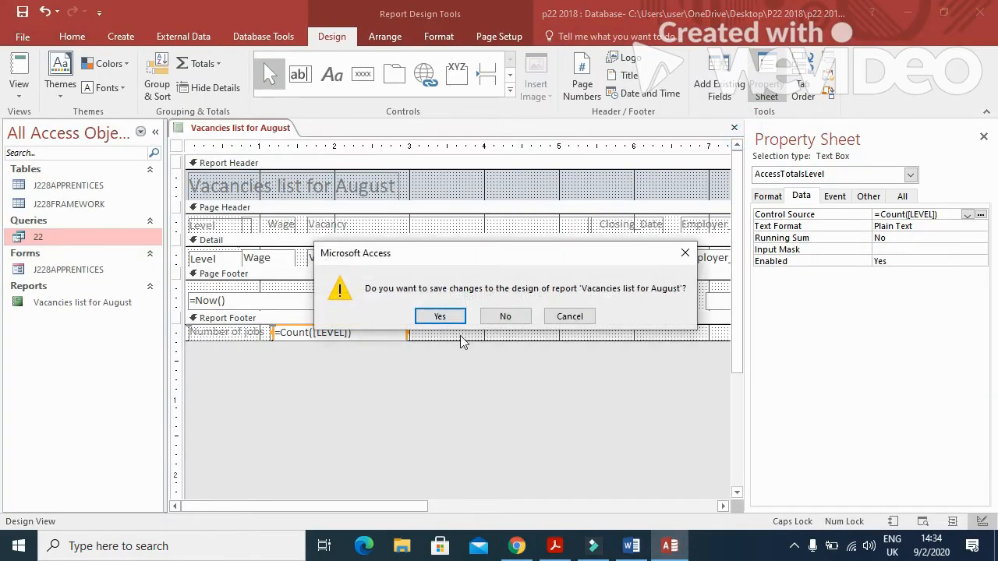
{"action": "left_click", "coordinate": [441, 316]}
Start a Simple Query Wizard query with all fields from J228APPRENTICES and J228FRAMEWORK.
{"action": "left_click", "coordinate": [133, 38]}
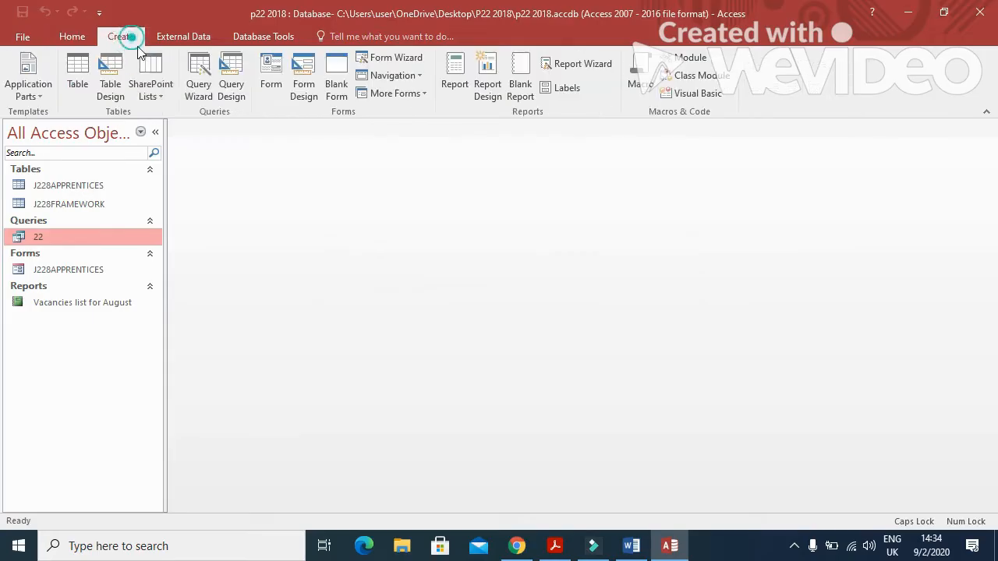
{"action": "left_click", "coordinate": [199, 74]}
{"action": "left_click", "coordinate": [560, 357]}
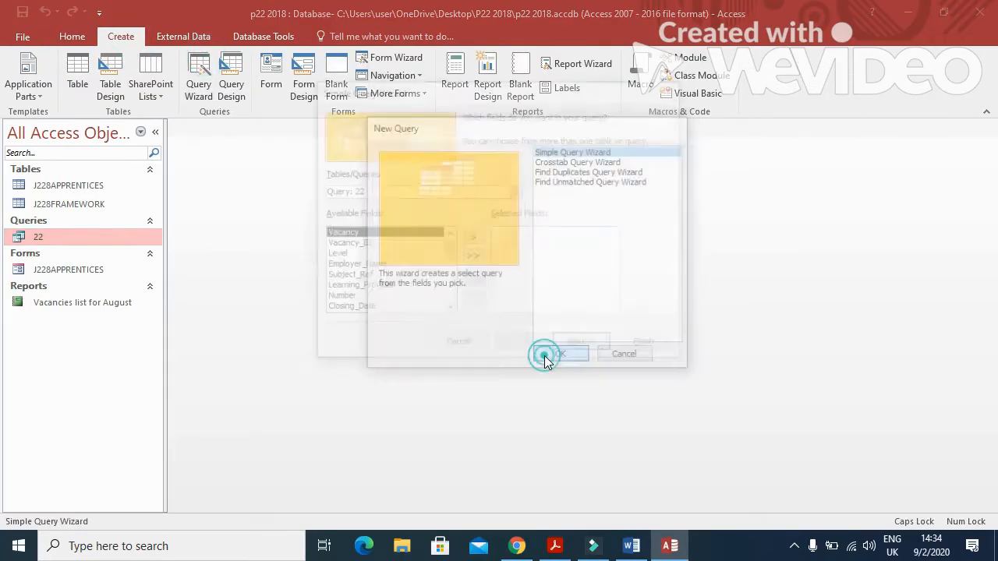
{"action": "left_click", "coordinate": [514, 191]}
{"action": "left_click", "coordinate": [433, 205]}
{"action": "left_click", "coordinate": [472, 257]}
{"action": "left_click", "coordinate": [516, 192]}
{"action": "left_click", "coordinate": [405, 214]}
{"action": "left_click", "coordinate": [472, 257]}
Title the query 23, set it to open for design changes, and finish the wizard.
{"action": "left_click", "coordinate": [568, 346]}
{"action": "left_click", "coordinate": [567, 346]}
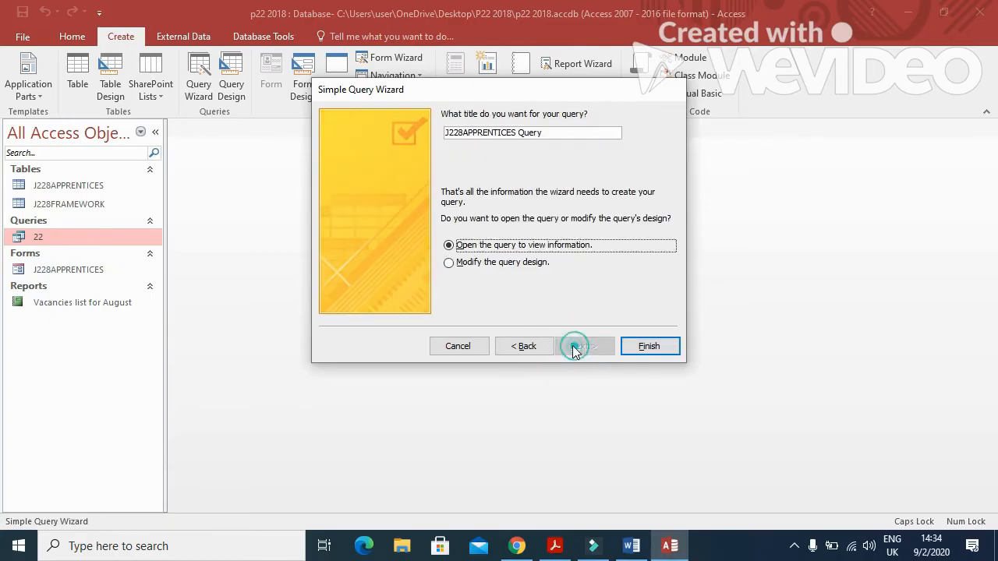
{"action": "left_click", "coordinate": [500, 262]}
{"action": "left_click_drag", "start_coordinate": [568, 132], "coordinate": [379, 123]}
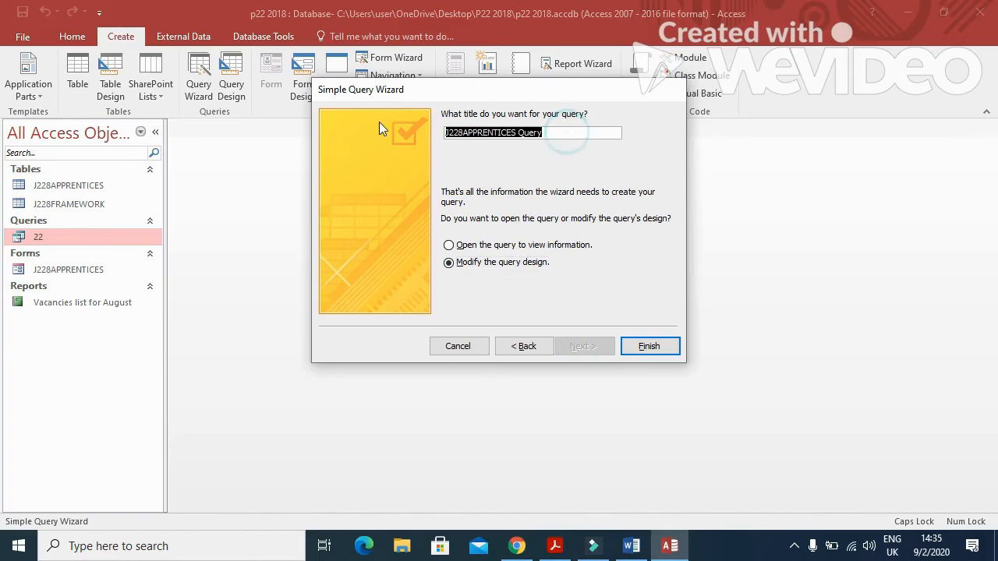
{"action": "key", "text": "alt+Tab"}
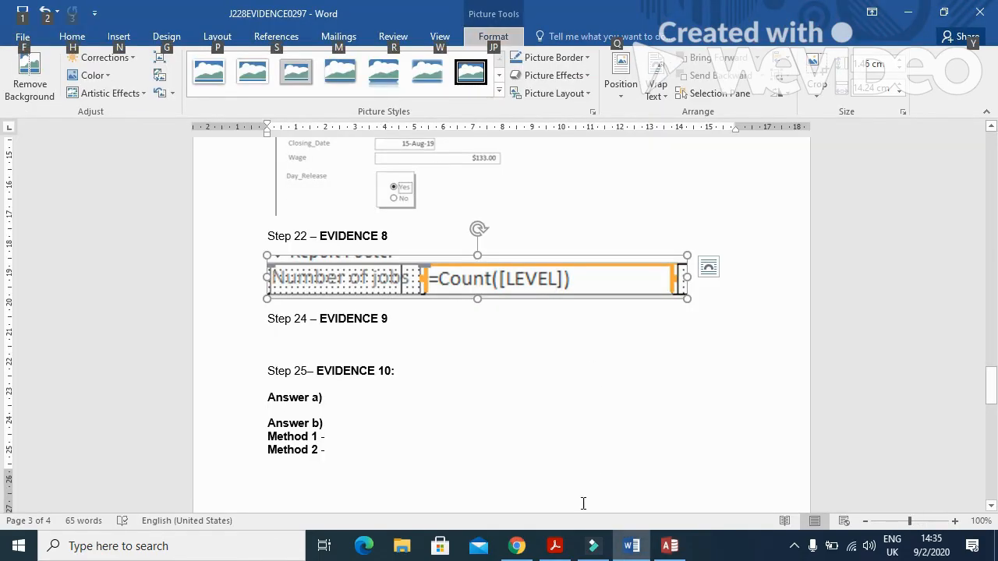
{"action": "left_click", "coordinate": [555, 546]}
{"action": "left_click", "coordinate": [555, 546]}
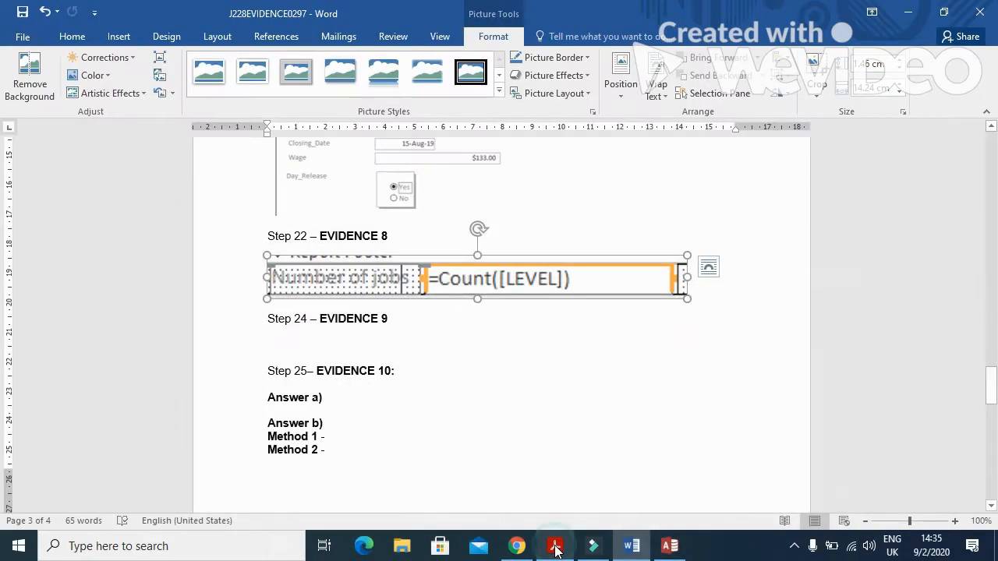
{"action": "left_click", "coordinate": [670, 546]}
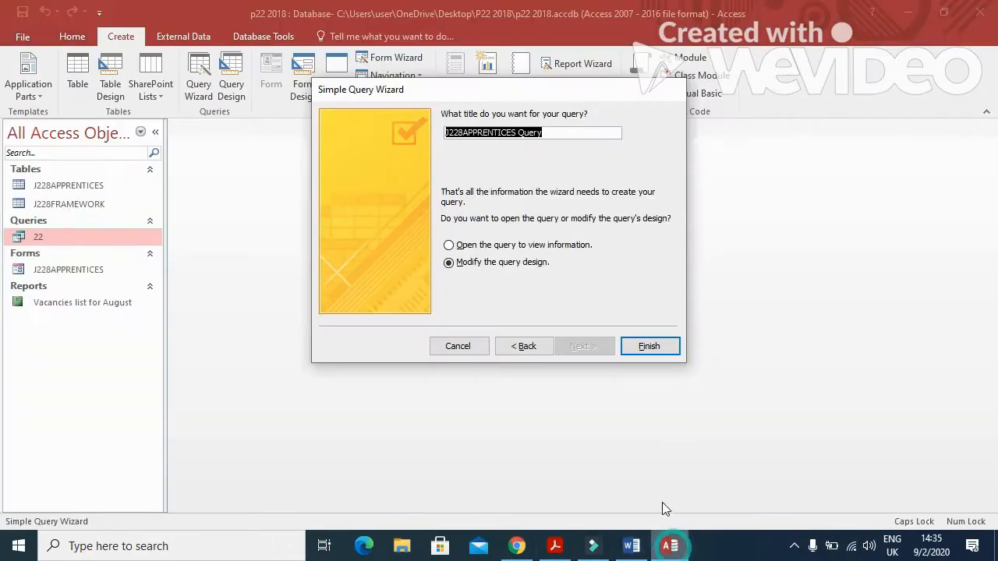
{"action": "type", "text": "23"}
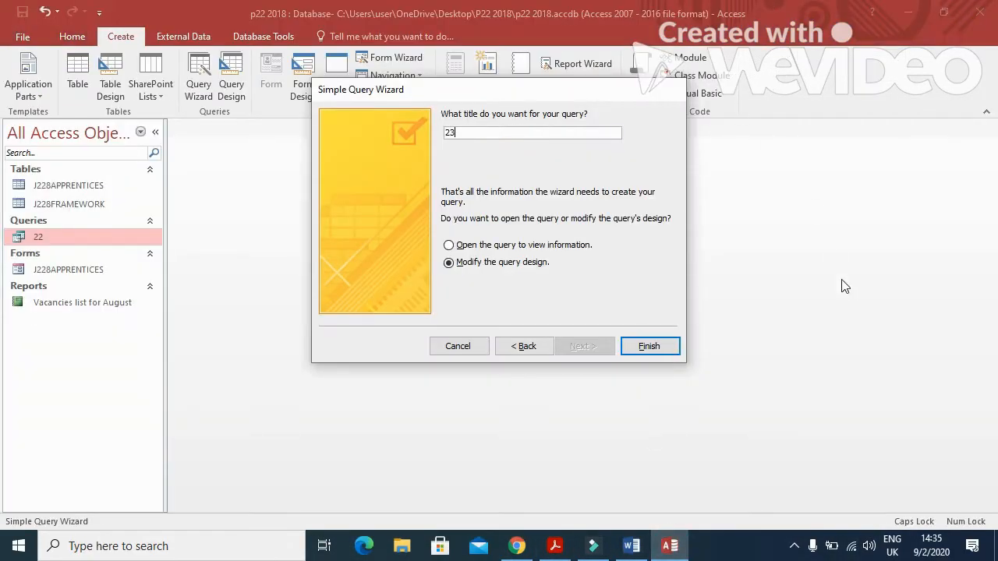
{"action": "left_click", "coordinate": [647, 346]}
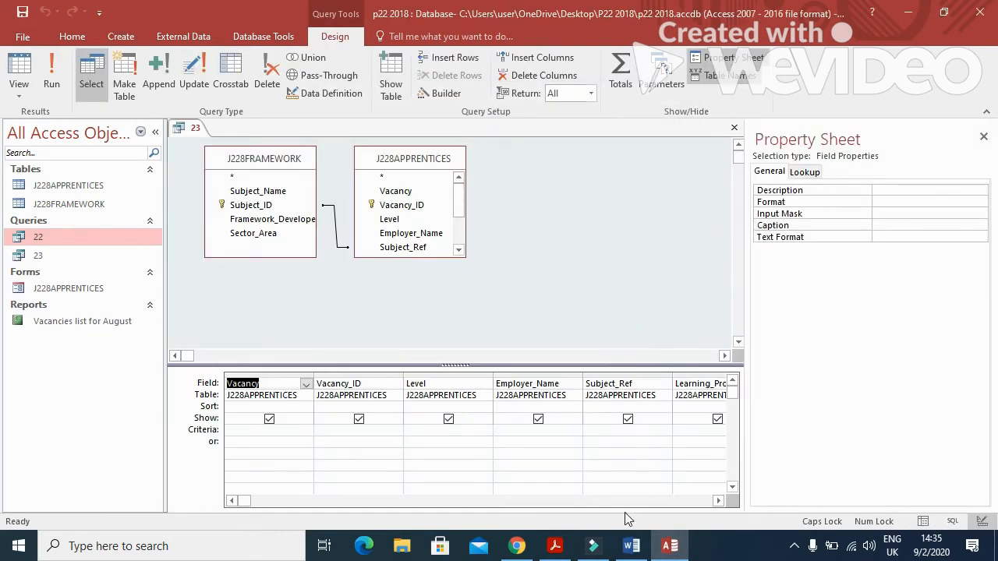
Set the Vacancy criterion to *Engineer, copied from the question paper.
{"action": "left_click", "coordinate": [555, 546]}
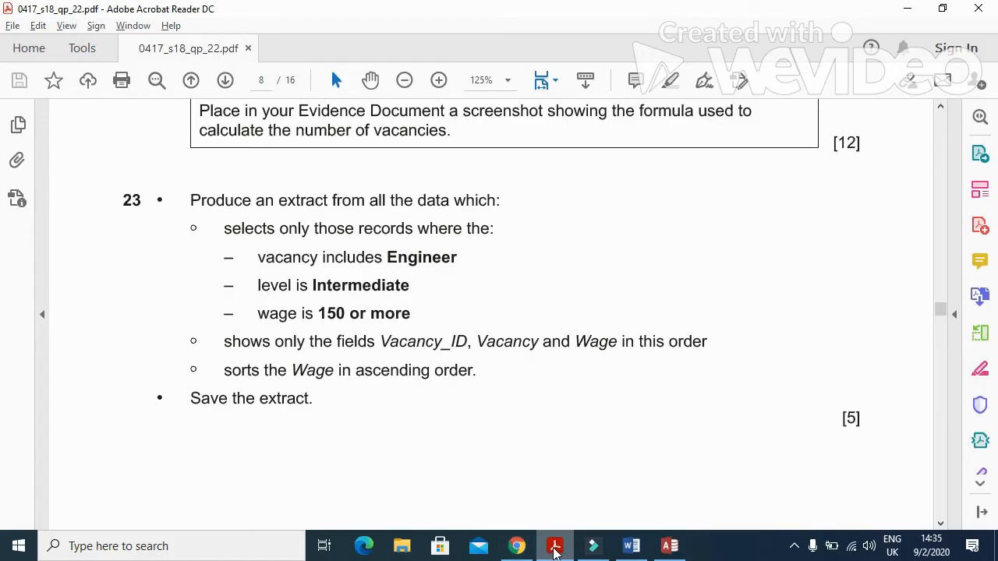
{"action": "left_click_drag", "start_coordinate": [456, 257], "coordinate": [392, 264]}
{"action": "key", "text": "ctrl+c"}
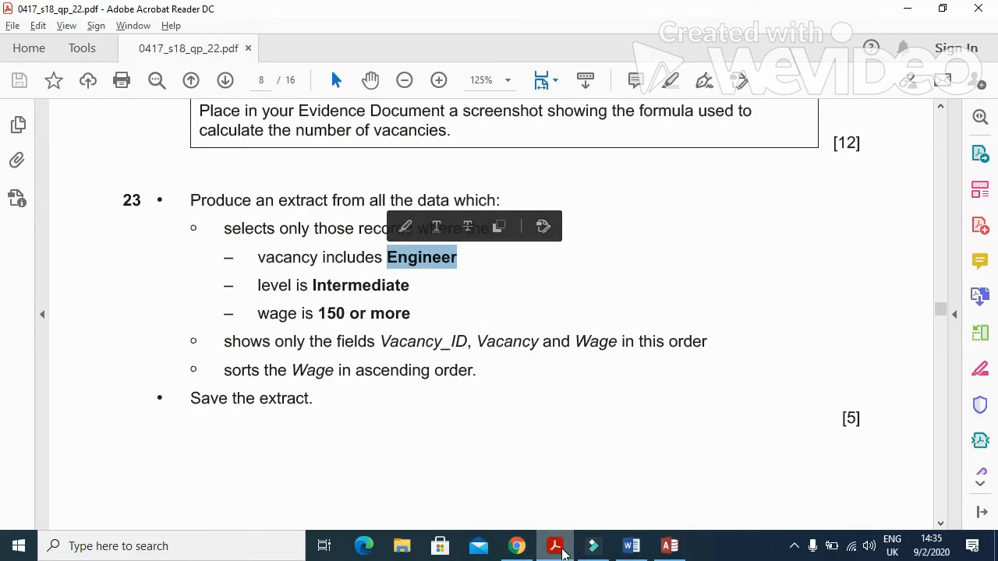
{"action": "left_click", "coordinate": [669, 545]}
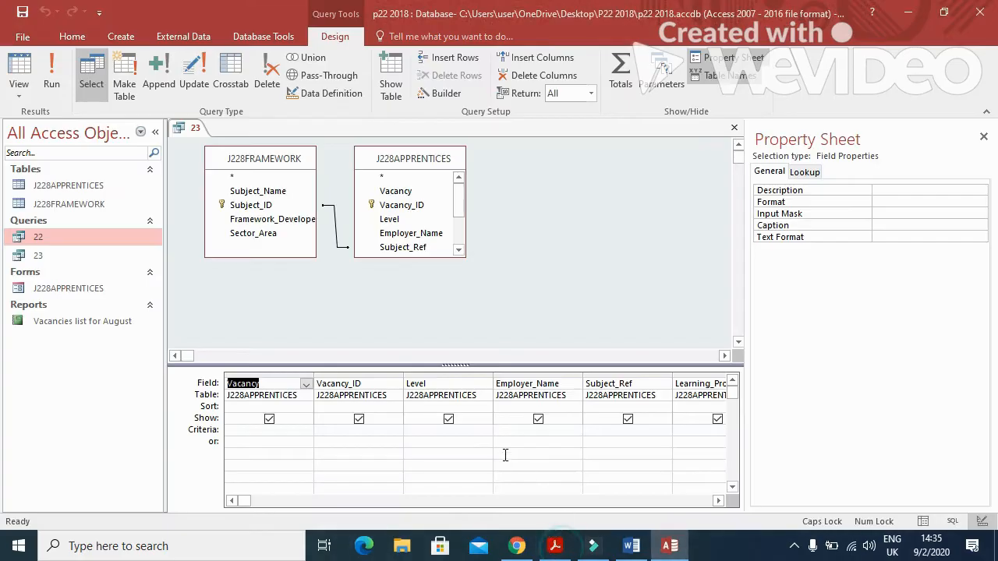
{"action": "left_click", "coordinate": [272, 431]}
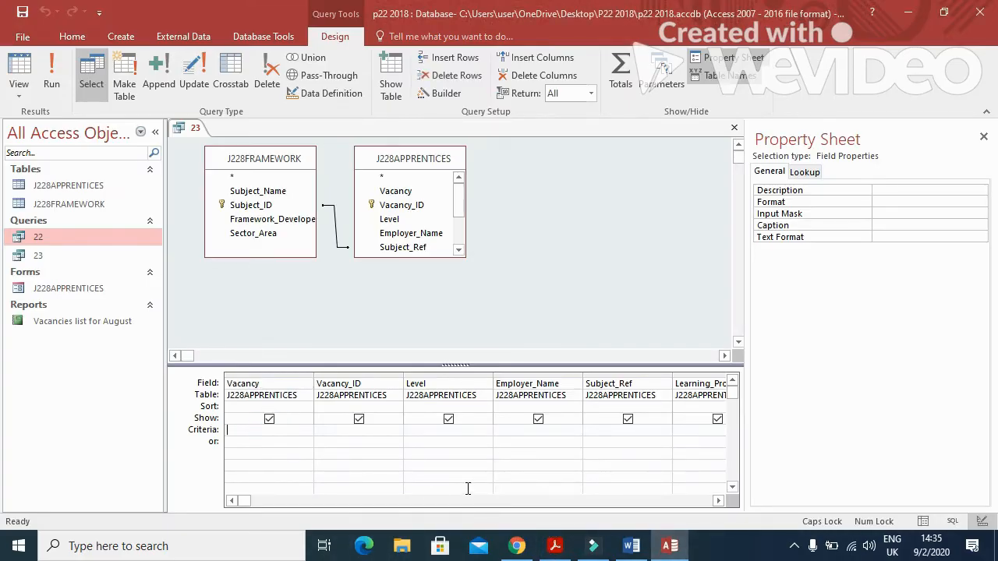
{"action": "type", "text": "*"}
{"action": "key", "text": "ctrl+v"}
Set the Level criterion to Intermediate, copied from the question paper.
{"action": "key", "text": "alt+Tab"}
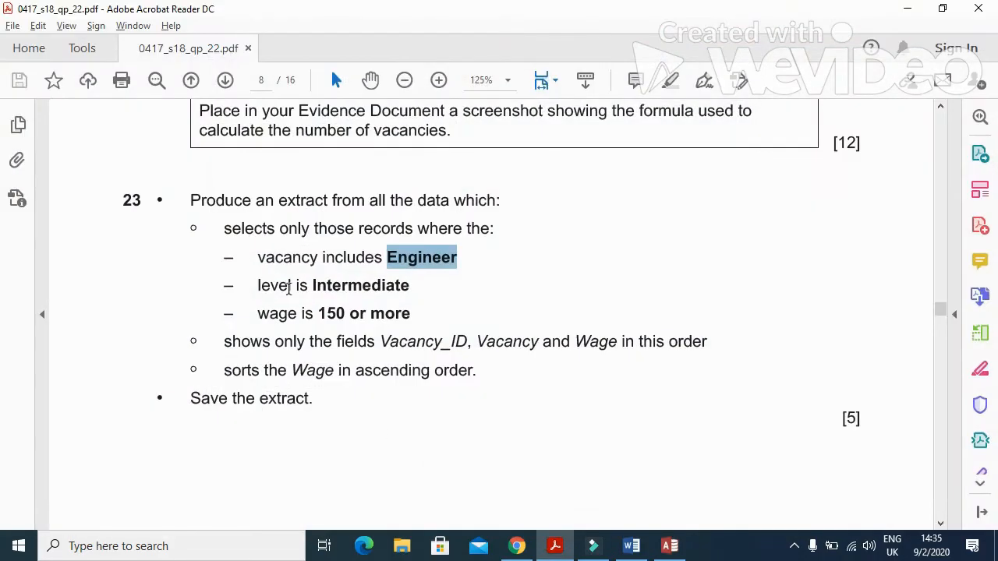
{"action": "left_click_drag", "start_coordinate": [312, 287], "coordinate": [412, 300]}
{"action": "key", "text": "ctrl+c"}
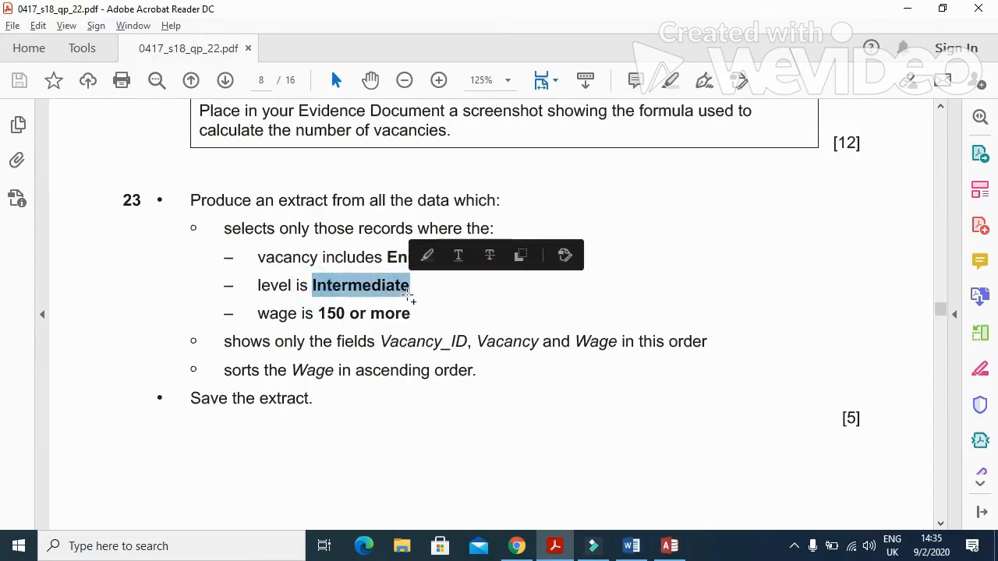
{"action": "key", "text": "alt+Tab"}
{"action": "left_click", "coordinate": [470, 430]}
{"action": "key", "text": "ctrl+v"}
Set the Wage criterion to >=150.
{"action": "key", "text": "alt+Tab"}
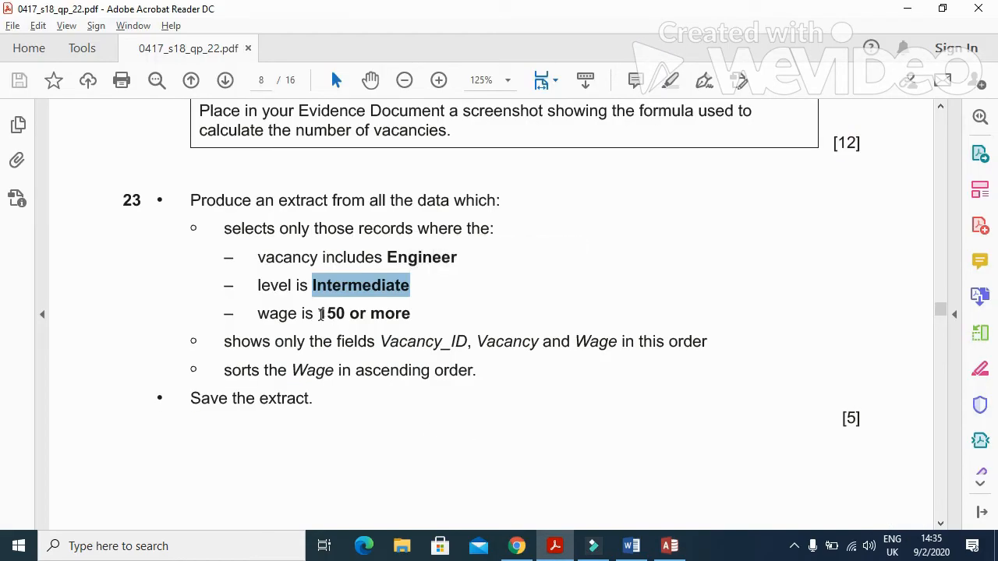
{"action": "key", "text": "alt+Tab"}
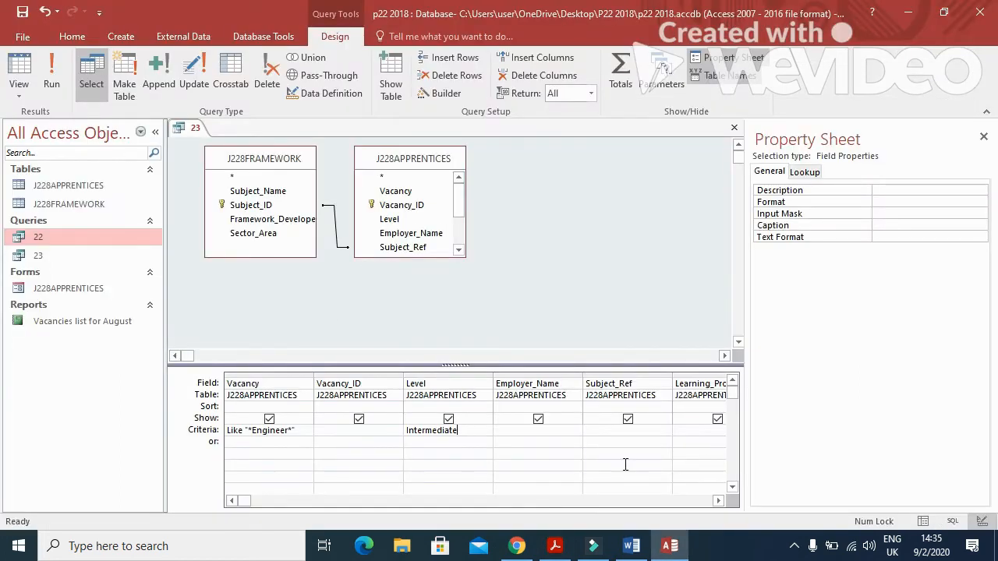
{"action": "left_click", "coordinate": [719, 501]}
{"action": "left_click", "coordinate": [719, 501]}
{"action": "left_click", "coordinate": [718, 501]}
{"action": "left_click", "coordinate": [718, 501]}
{"action": "left_click", "coordinate": [614, 431]}
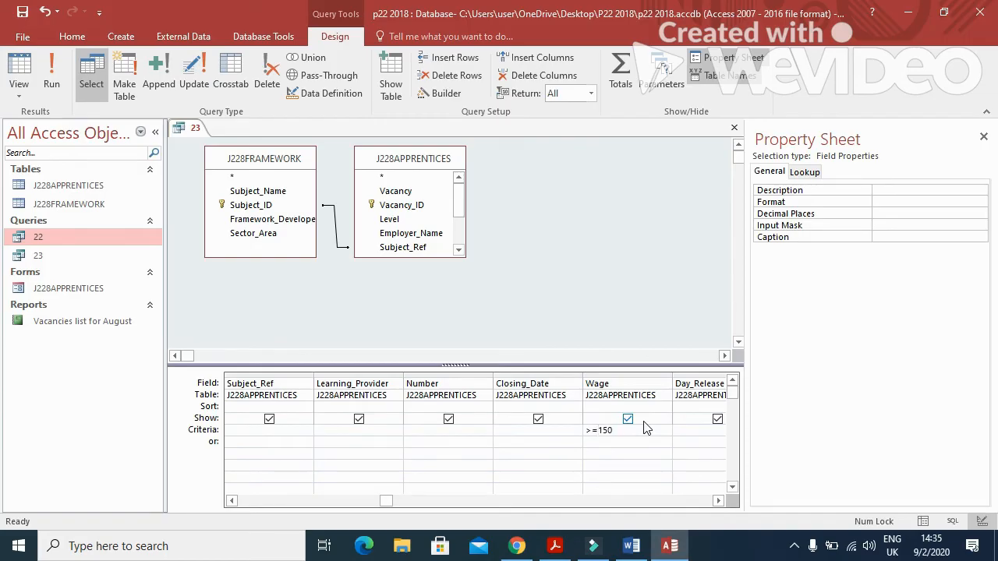
{"action": "key", "text": "alt+Tab"}
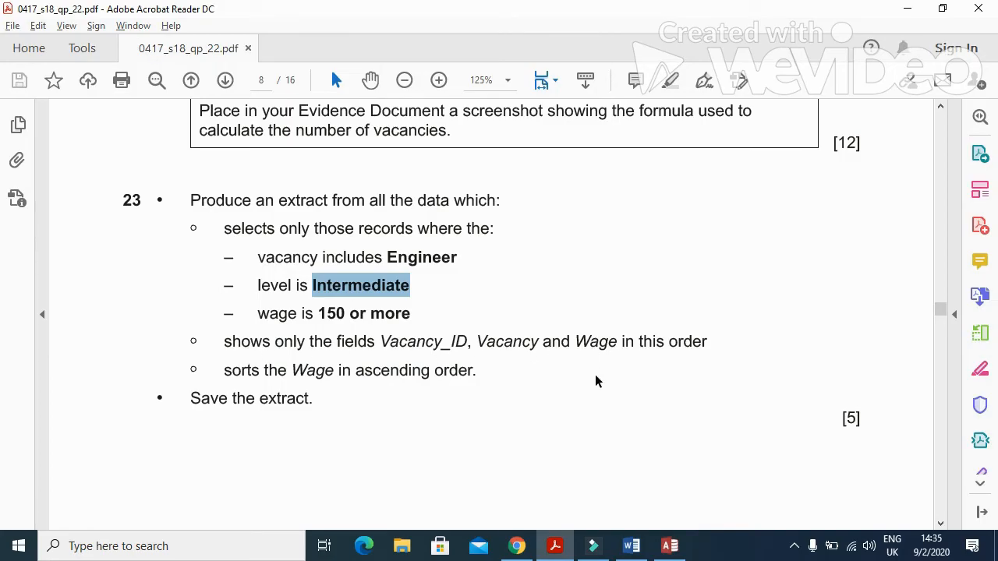
{"action": "key", "text": "alt+Tab"}
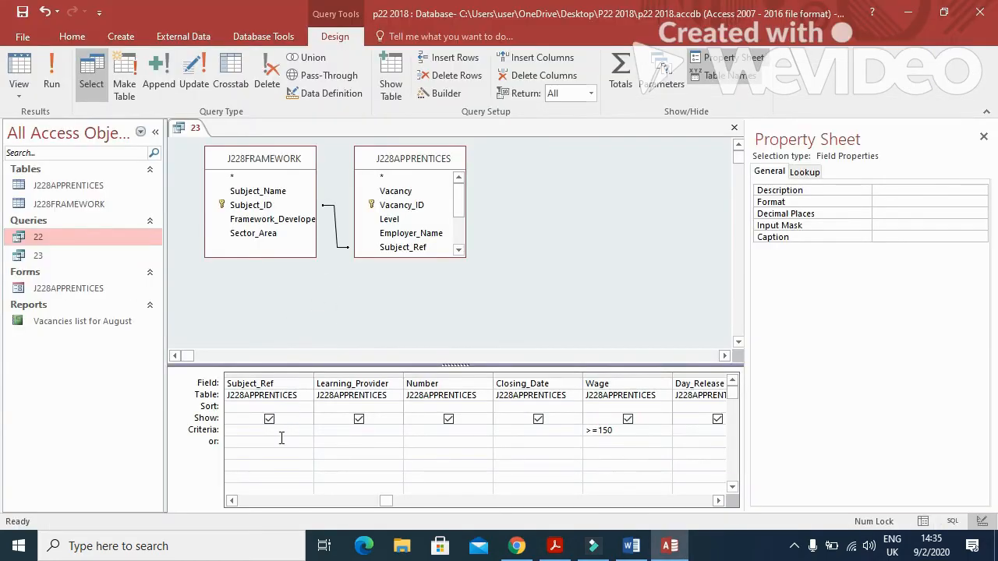
Hide Subject_Ref, Level, Employer_Name, Learning_Provider, Number and Closing_Date from the results.
{"action": "left_click", "coordinate": [269, 419]}
{"action": "left_click", "coordinate": [231, 500]}
{"action": "left_click", "coordinate": [232, 500]}
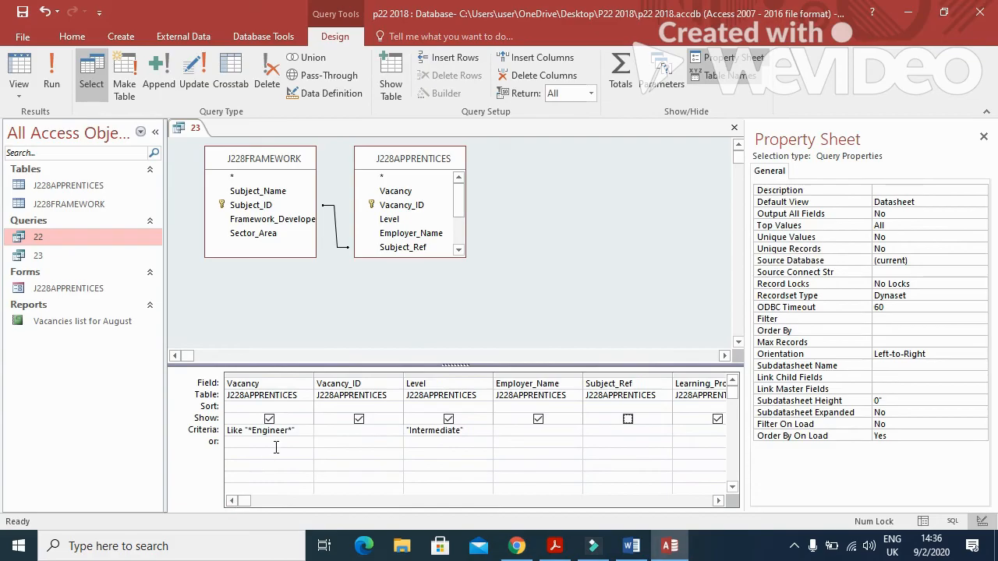
{"action": "key", "text": "alt+Tab"}
{"action": "key", "text": "alt+Tab"}
{"action": "key", "text": "alt+Tab"}
{"action": "key", "text": "alt+Tab"}
{"action": "left_click", "coordinate": [448, 419]}
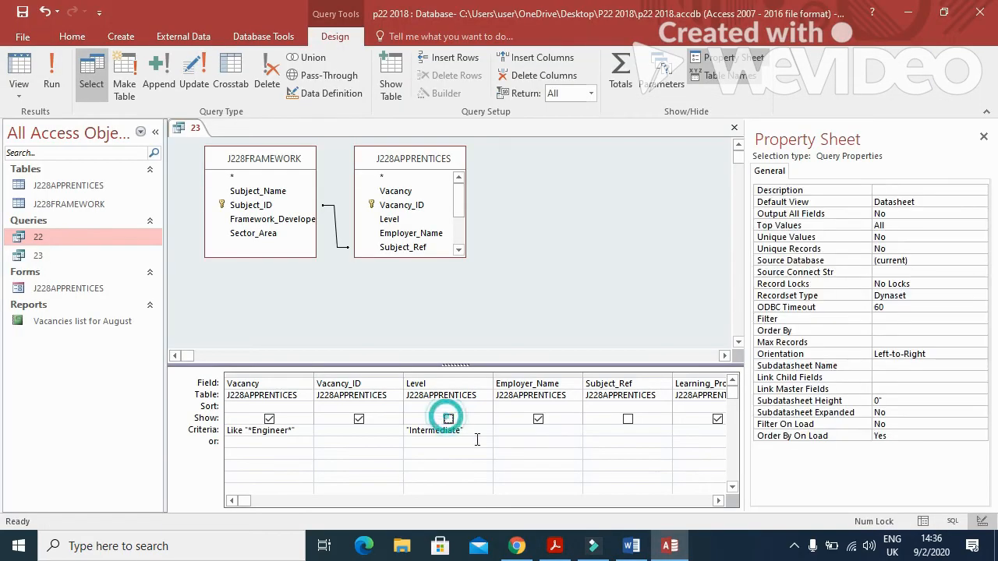
{"action": "left_click", "coordinate": [538, 420]}
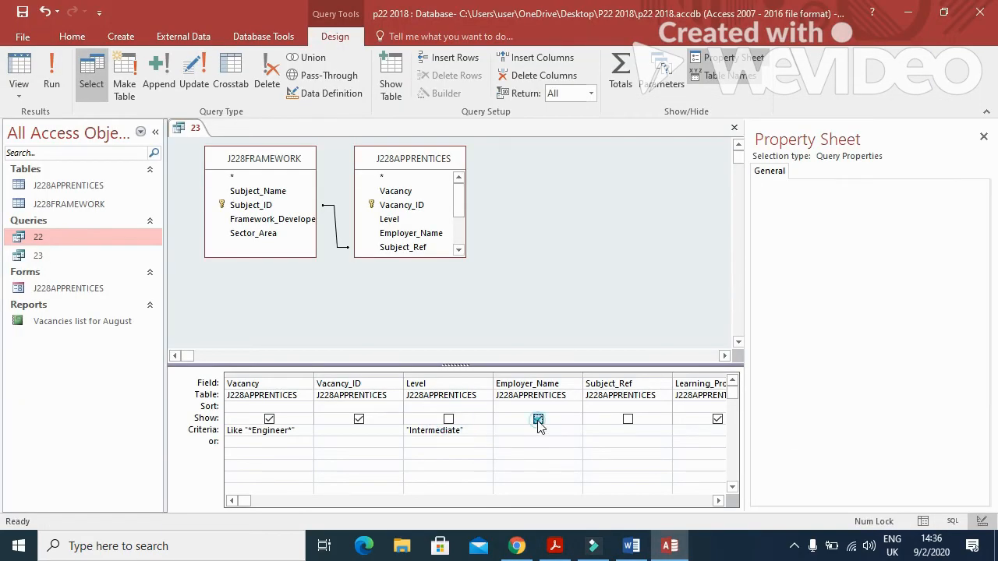
{"action": "left_click", "coordinate": [717, 419]}
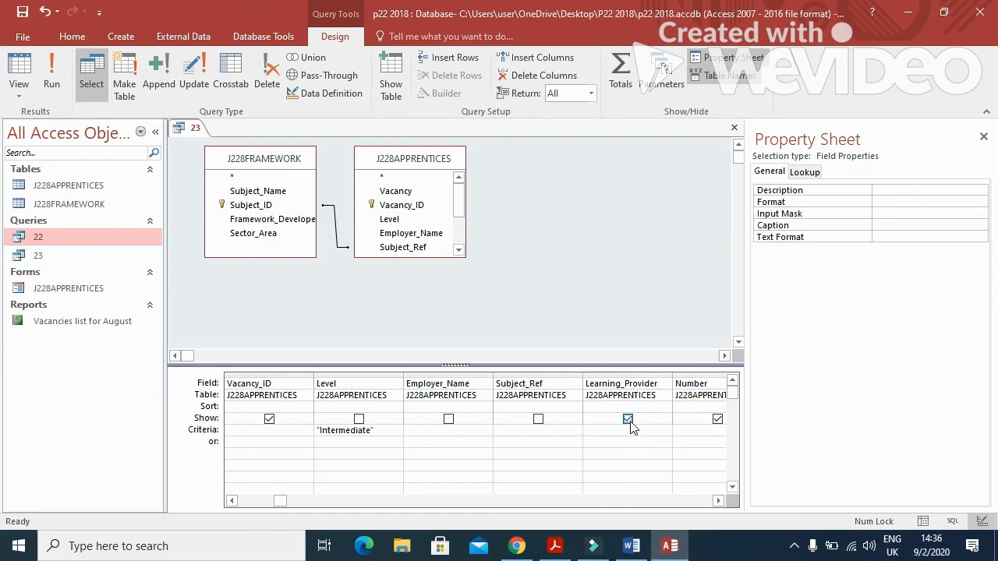
{"action": "left_click", "coordinate": [628, 419]}
{"action": "left_click", "coordinate": [717, 419]}
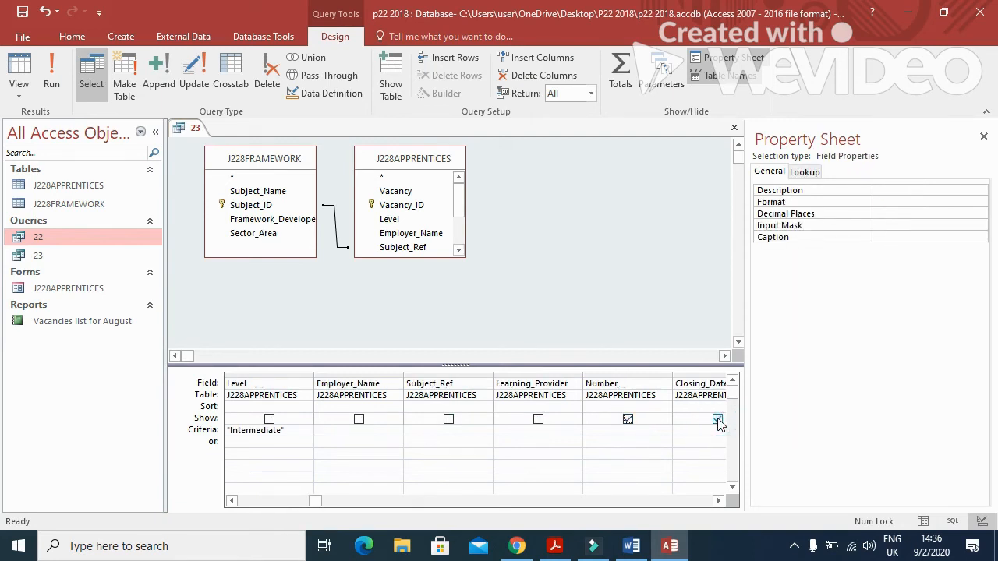
{"action": "left_click", "coordinate": [628, 420]}
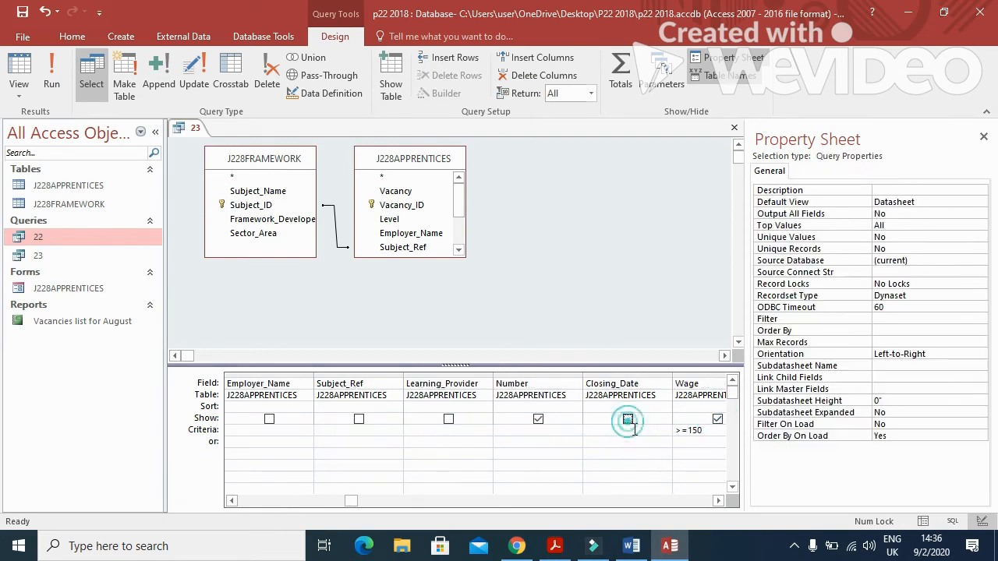
{"action": "left_click", "coordinate": [538, 420]}
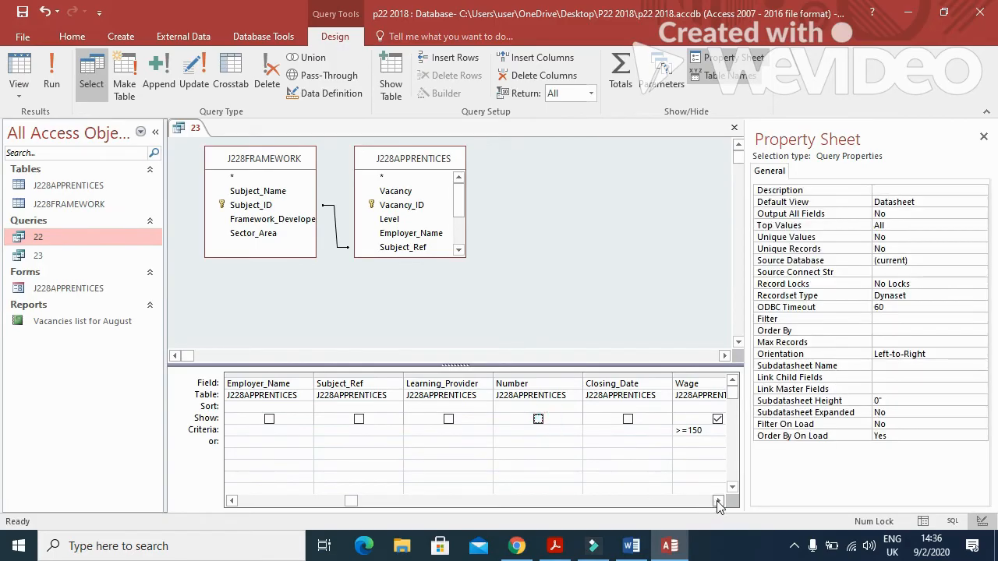
Hide Day_Release, Subject_Name, Subject_ID, Sector_Area and the framework developer field, then run the query.
{"action": "left_click", "coordinate": [718, 501]}
{"action": "left_click", "coordinate": [628, 420]}
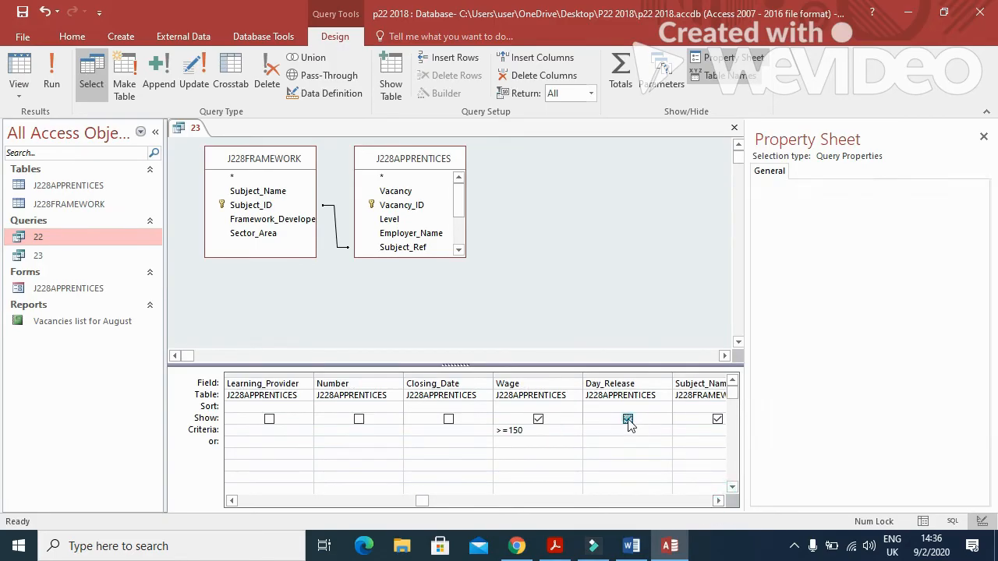
{"action": "left_click", "coordinate": [716, 419]}
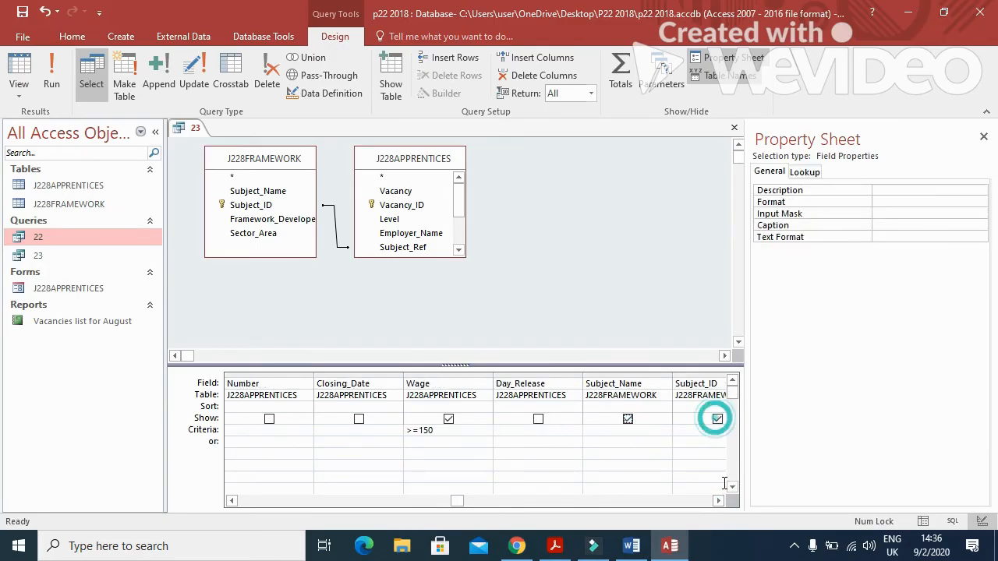
{"action": "left_click", "coordinate": [628, 420]}
{"action": "left_click", "coordinate": [717, 419]}
{"action": "left_click", "coordinate": [627, 419]}
{"action": "left_click", "coordinate": [717, 419]}
{"action": "left_click", "coordinate": [717, 420]}
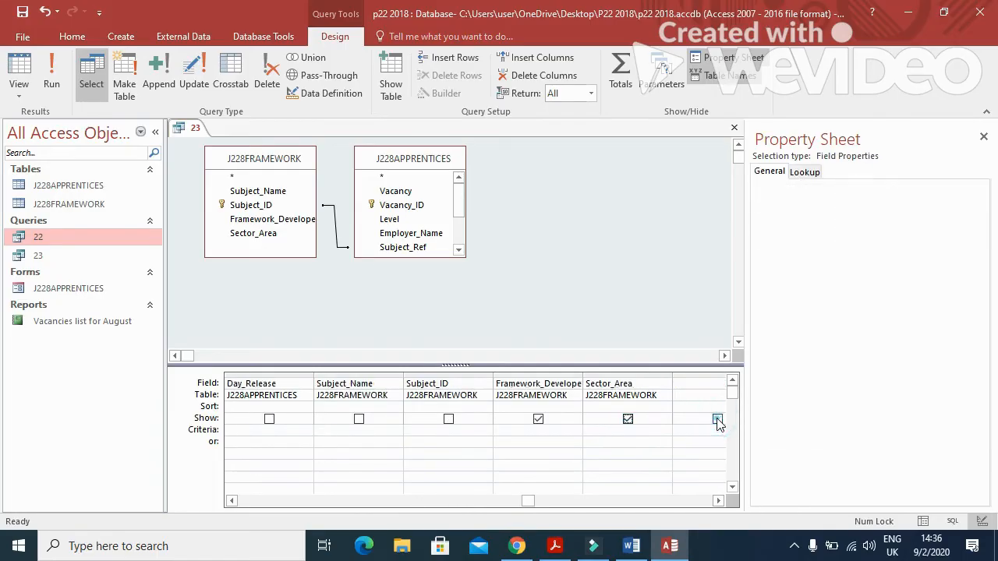
{"action": "left_click", "coordinate": [628, 419]}
{"action": "left_click", "coordinate": [537, 420]}
{"action": "left_click", "coordinate": [52, 74]}
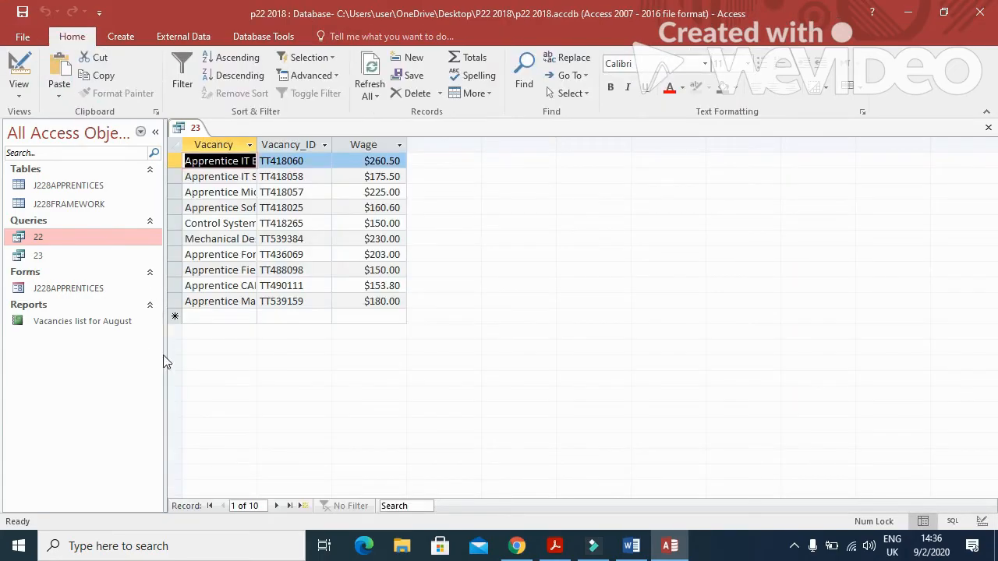
Auto-fit the Vacancy column so full vacancy names show.
{"action": "double_click", "coordinate": [259, 143]}
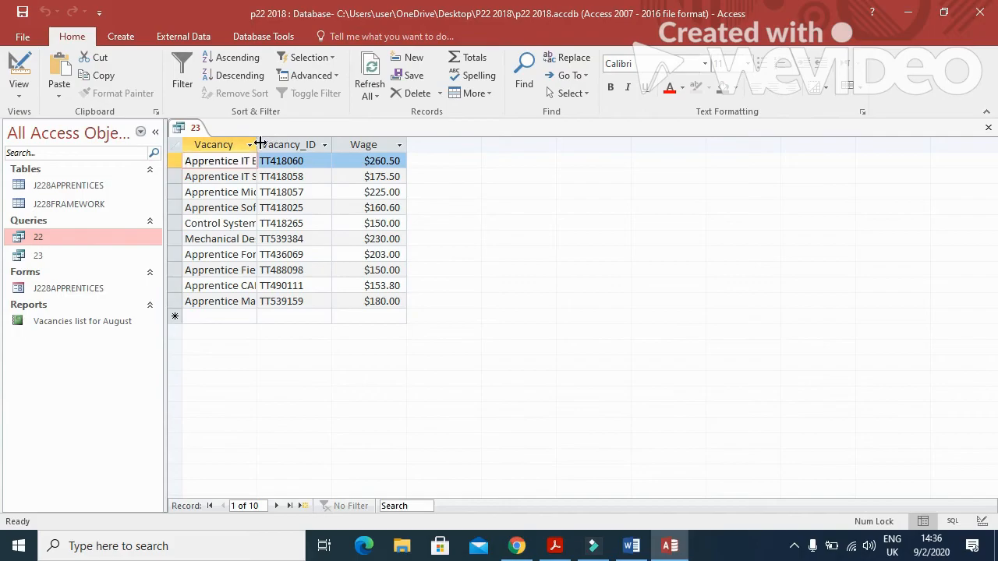
{"action": "double_click", "coordinate": [260, 143]}
{"action": "key", "text": "alt+Tab"}
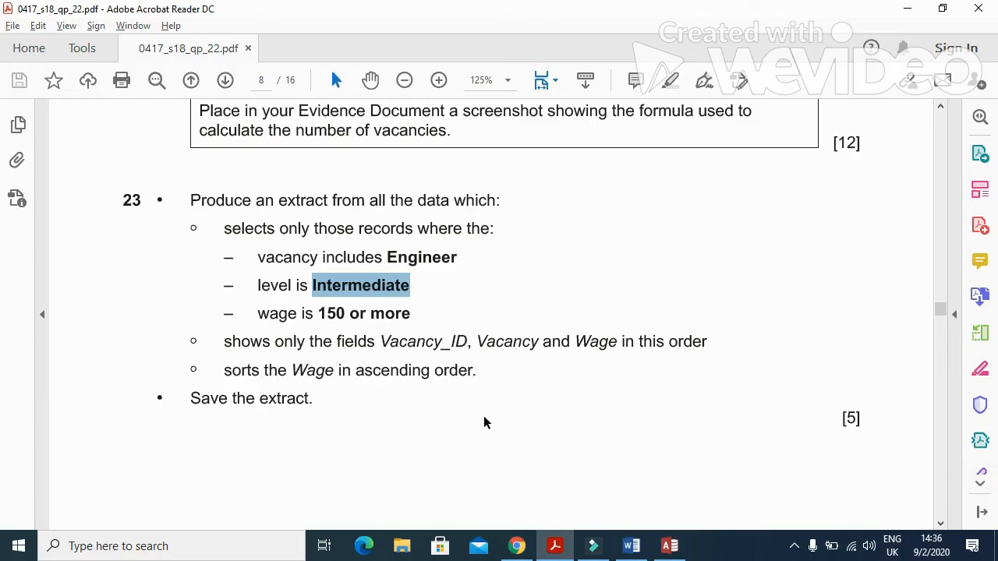
{"action": "key", "text": "alt+Tab"}
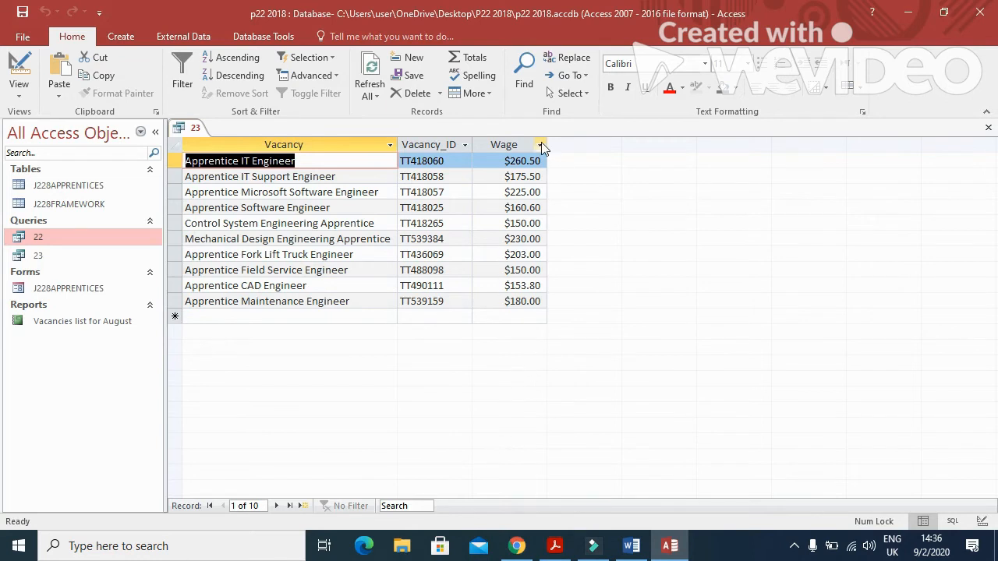
Sort the Wage column smallest to largest.
{"action": "left_click", "coordinate": [518, 144]}
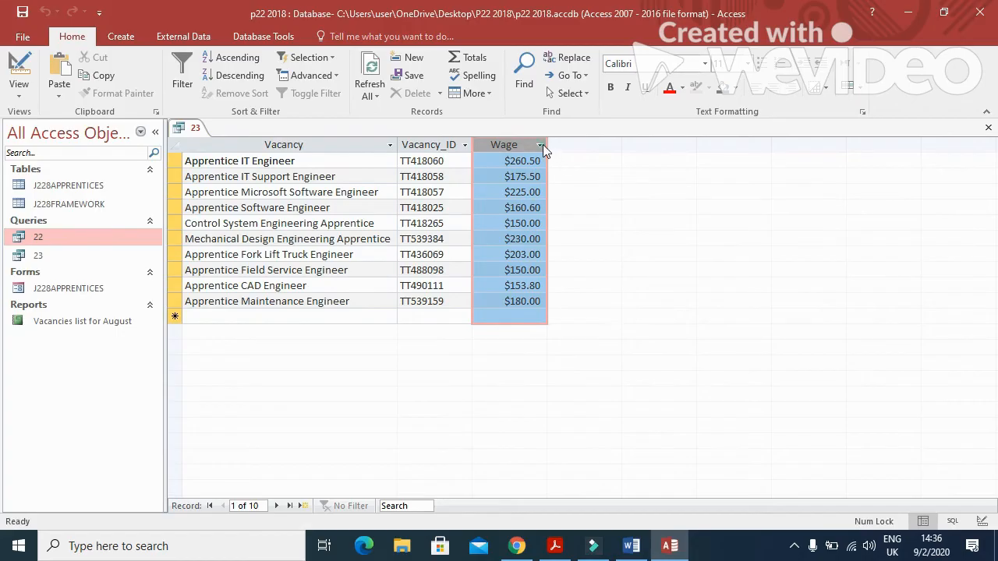
{"action": "left_click", "coordinate": [540, 145]}
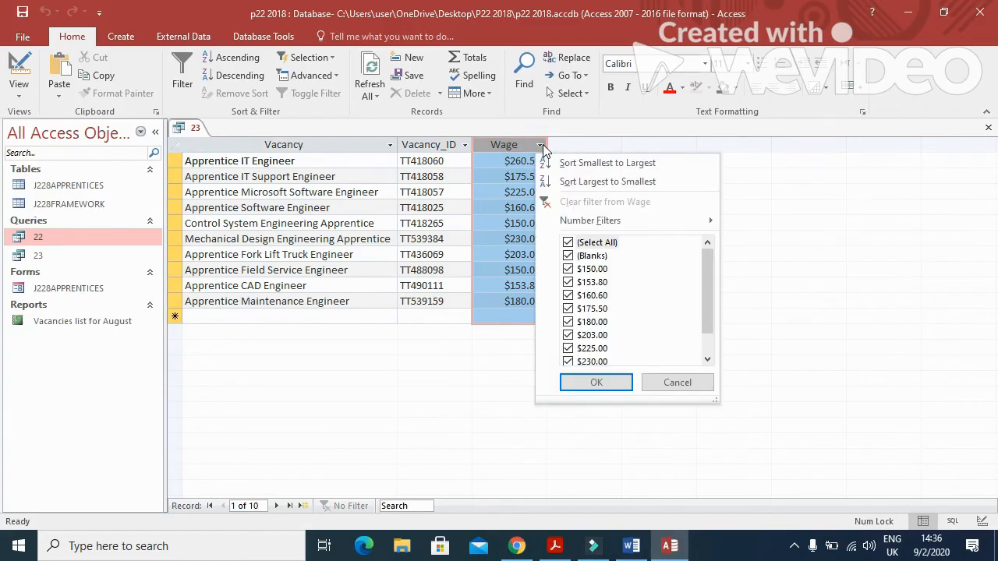
{"action": "left_click", "coordinate": [614, 162]}
{"action": "key", "text": "alt+Tab"}
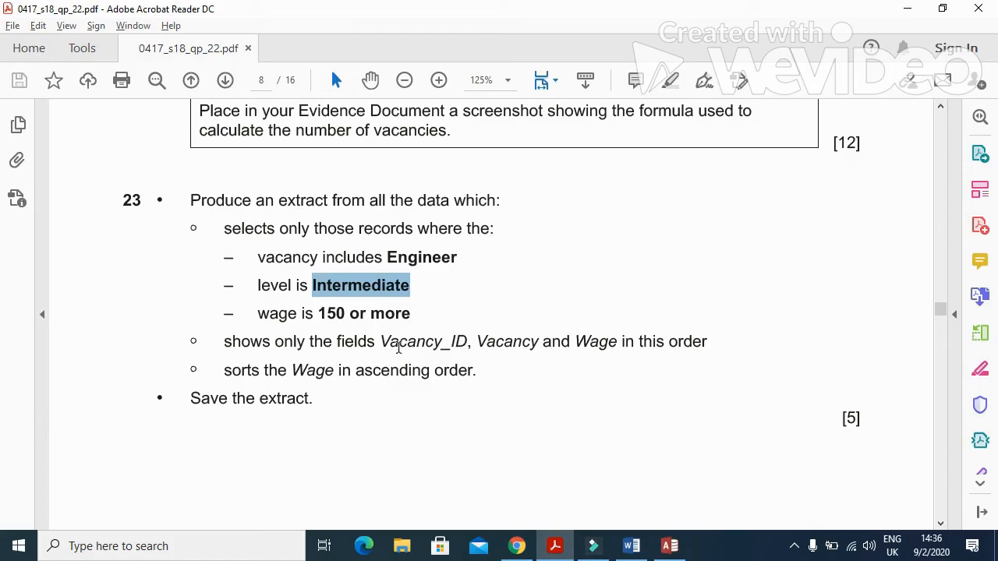
{"action": "key", "text": "alt+Tab"}
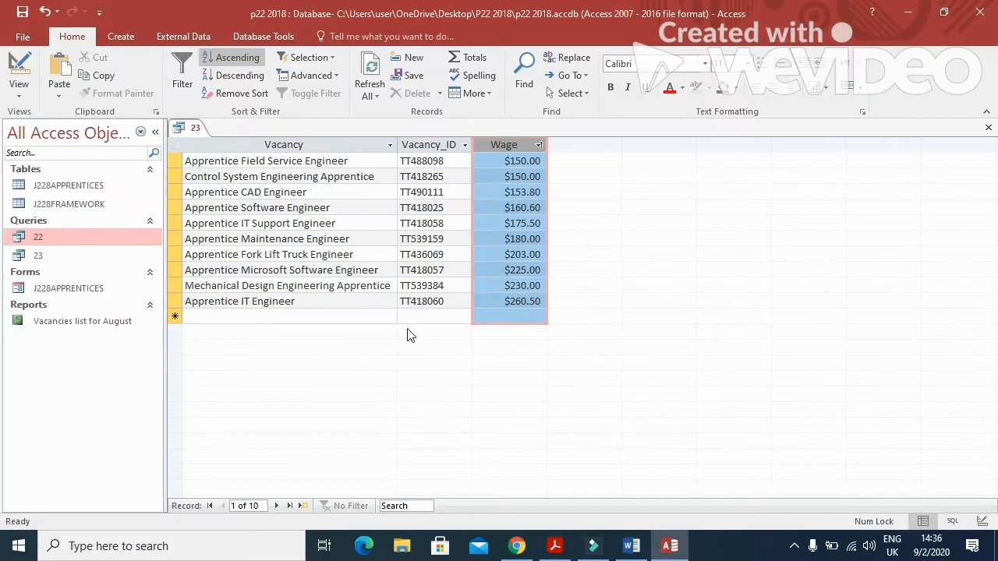
Move the Vacancy_ID column to the first position.
{"action": "left_click", "coordinate": [434, 144]}
{"action": "left_click_drag", "start_coordinate": [434, 144], "coordinate": [258, 153]}
{"action": "key", "text": "alt+Tab"}
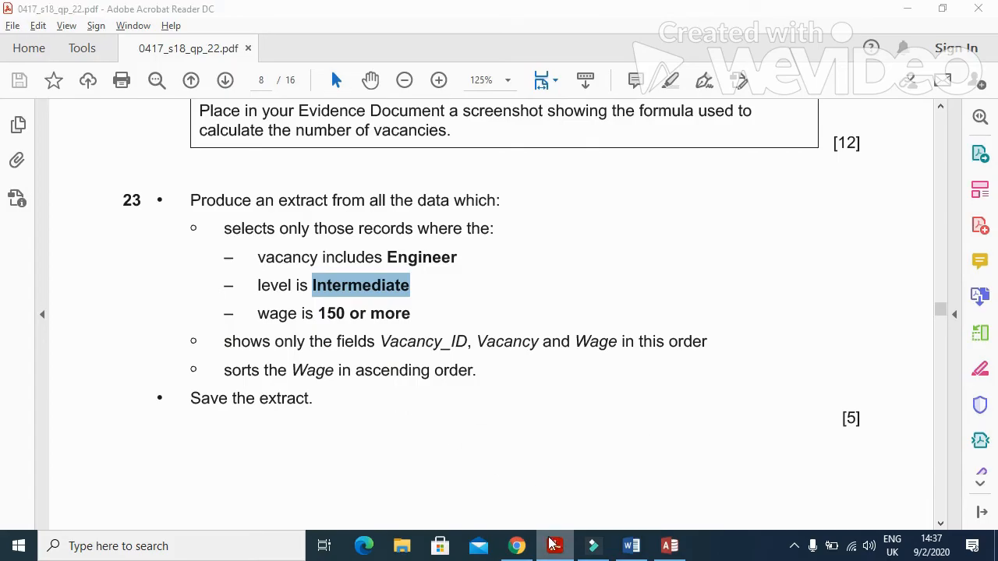
{"action": "key", "text": "alt+Tab"}
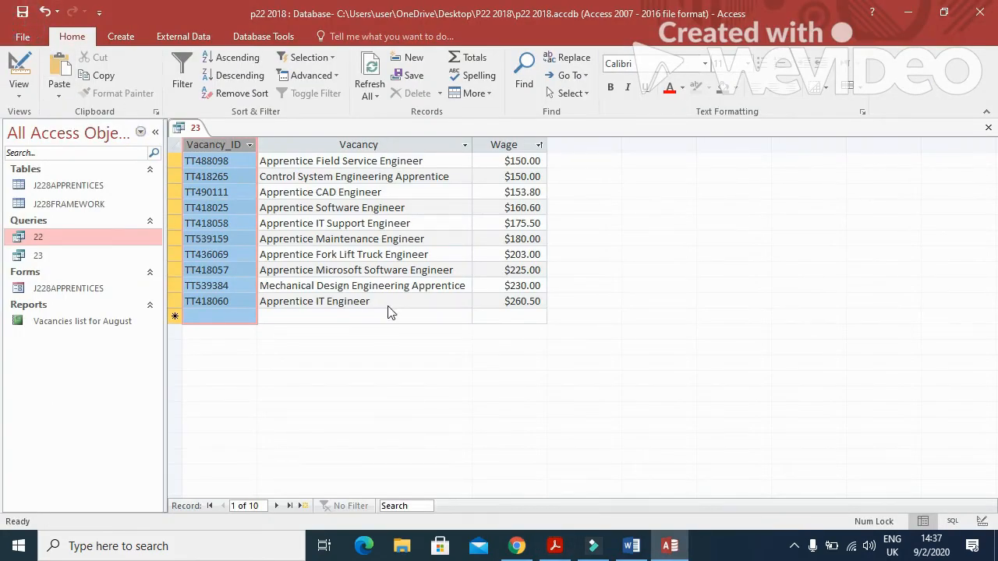
{"action": "key", "text": "alt+Tab"}
{"action": "scroll", "coordinate": [481, 385], "scroll_direction": "down", "scroll_amount": 4}
{"action": "scroll", "coordinate": [482, 387], "scroll_direction": "down", "scroll_amount": 8}
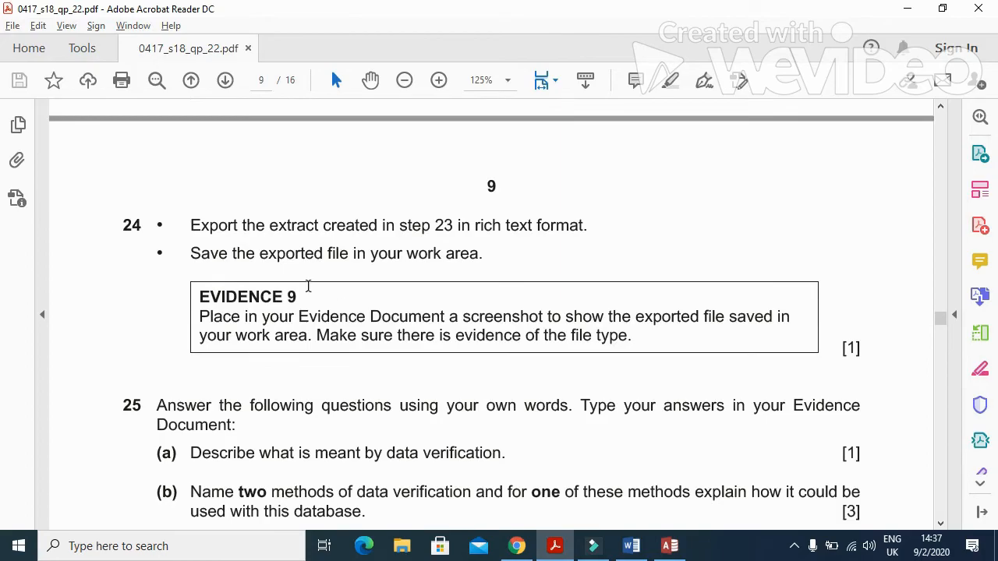
Export query 23 as a Rich Text file, 23.rtf, into the P22 2018 folder.
{"action": "left_click_drag", "start_coordinate": [194, 227], "coordinate": [583, 226]}
{"action": "key", "text": "alt+Tab"}
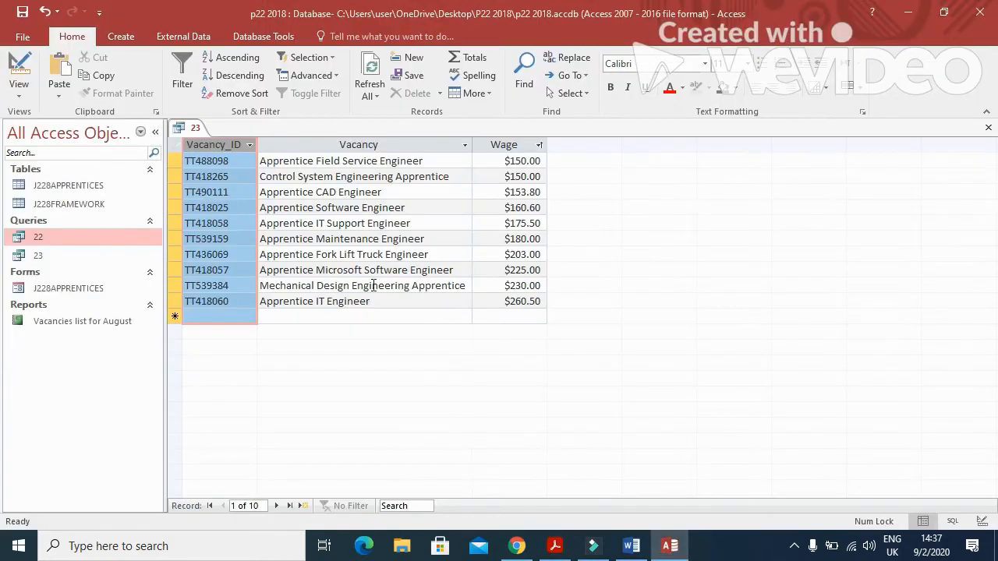
{"action": "left_click", "coordinate": [991, 133]}
{"action": "left_click", "coordinate": [115, 255]}
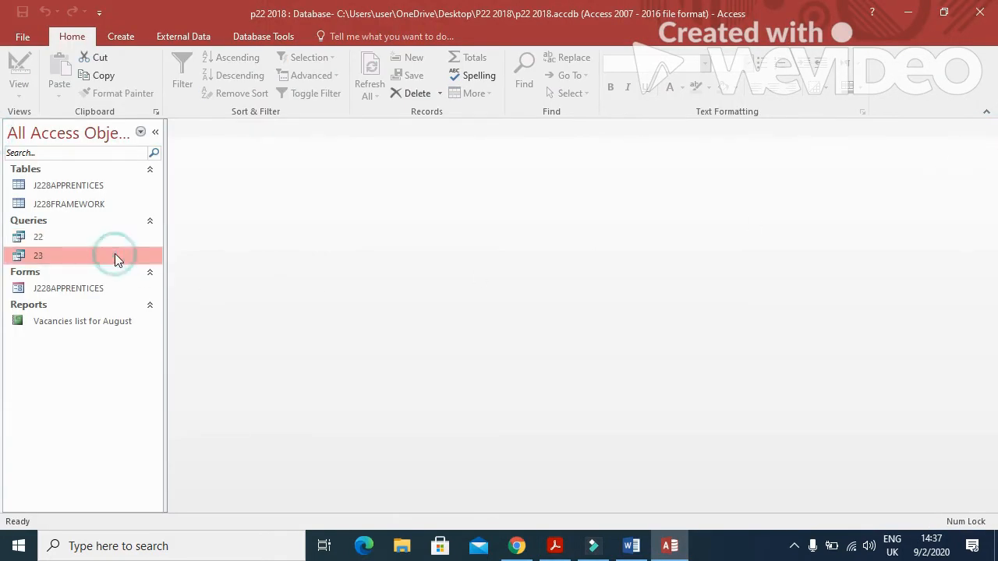
{"action": "right_click", "coordinate": [115, 256]}
{"action": "mouse_move", "coordinate": [167, 303]}
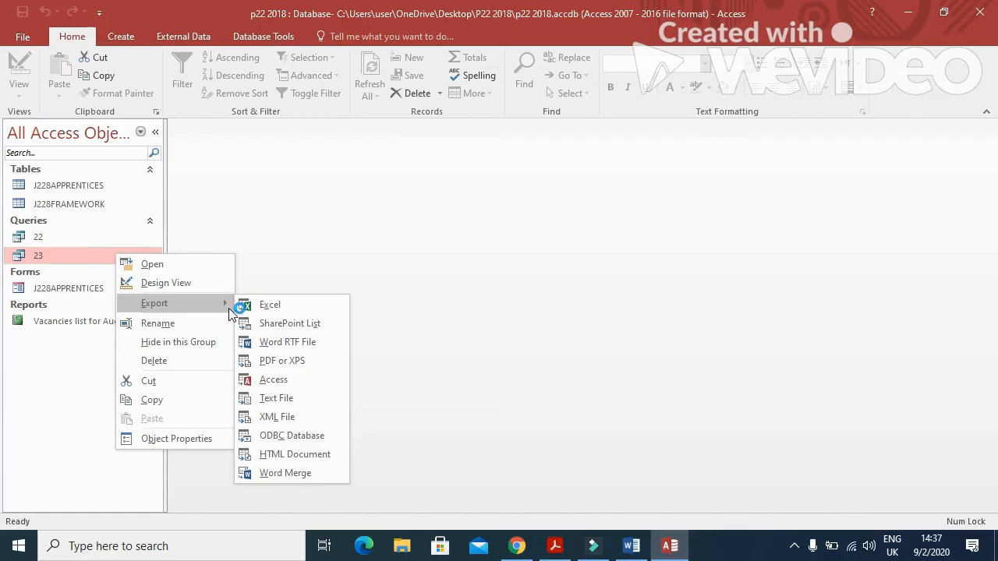
{"action": "left_click", "coordinate": [302, 344]}
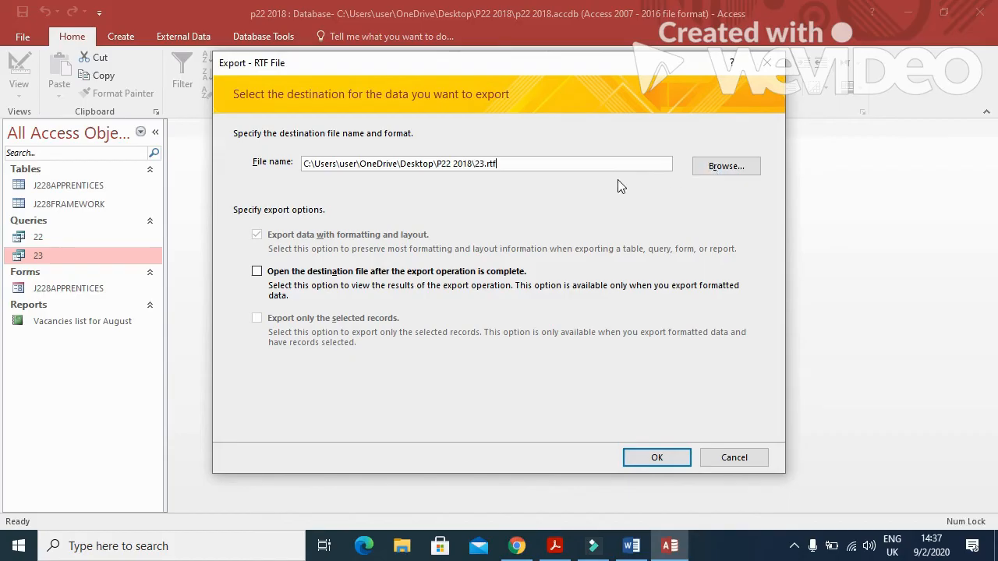
{"action": "left_click", "coordinate": [724, 166]}
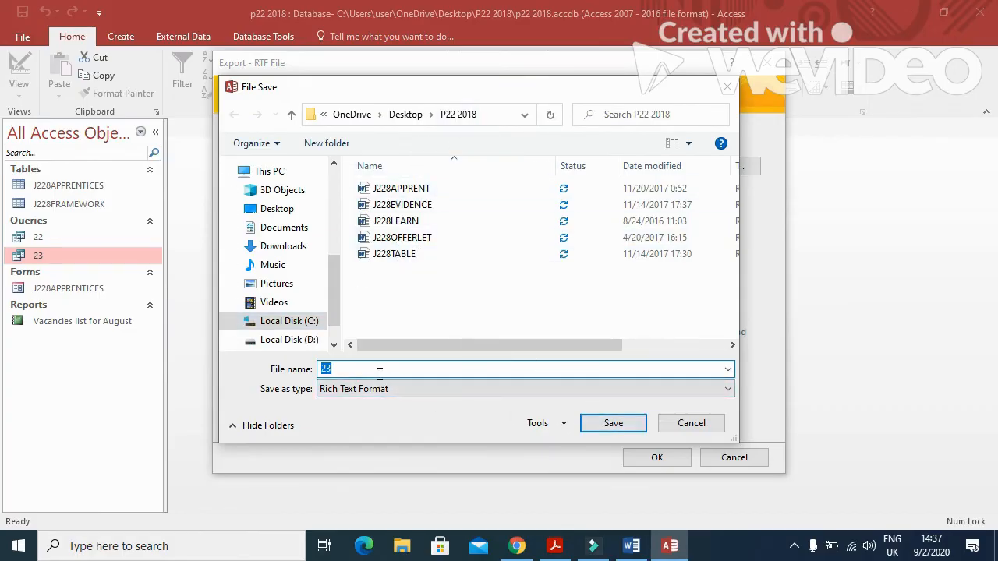
{"action": "left_click", "coordinate": [590, 420]}
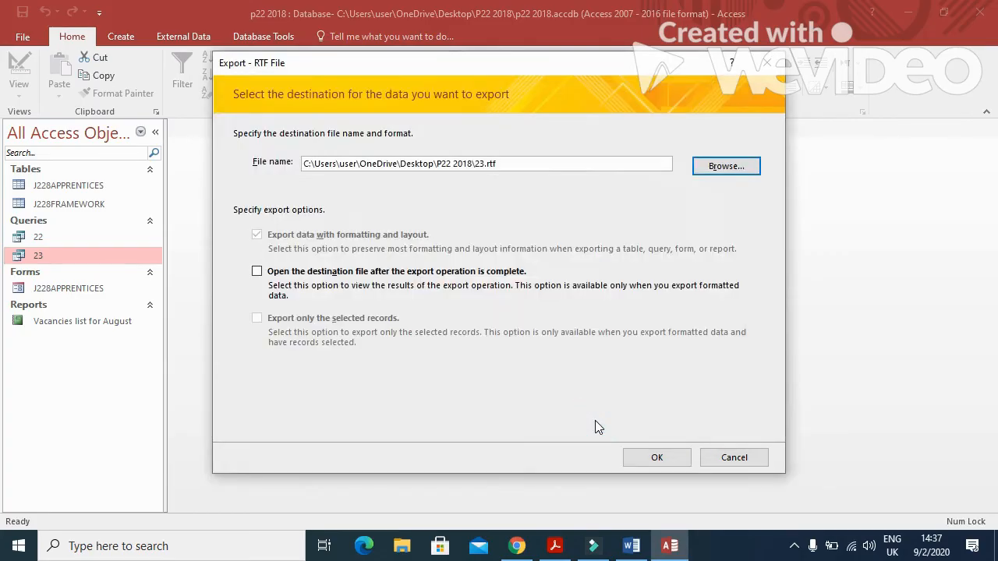
{"action": "left_click", "coordinate": [647, 457]}
{"action": "left_click", "coordinate": [728, 473]}
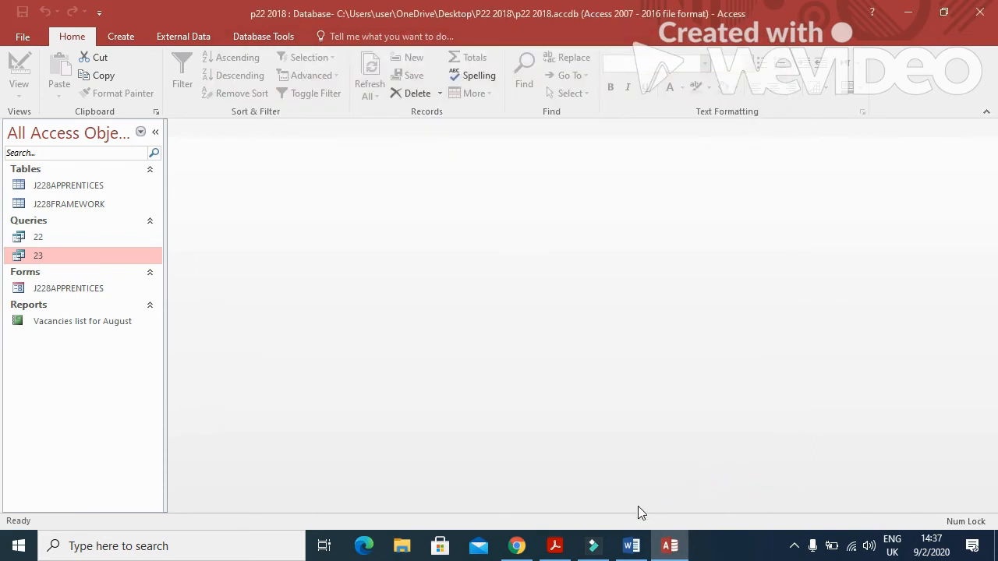
Minimize Access, the exam paper and Word, then open P22 2018 and file 23's context menu.
{"action": "left_click", "coordinate": [554, 545]}
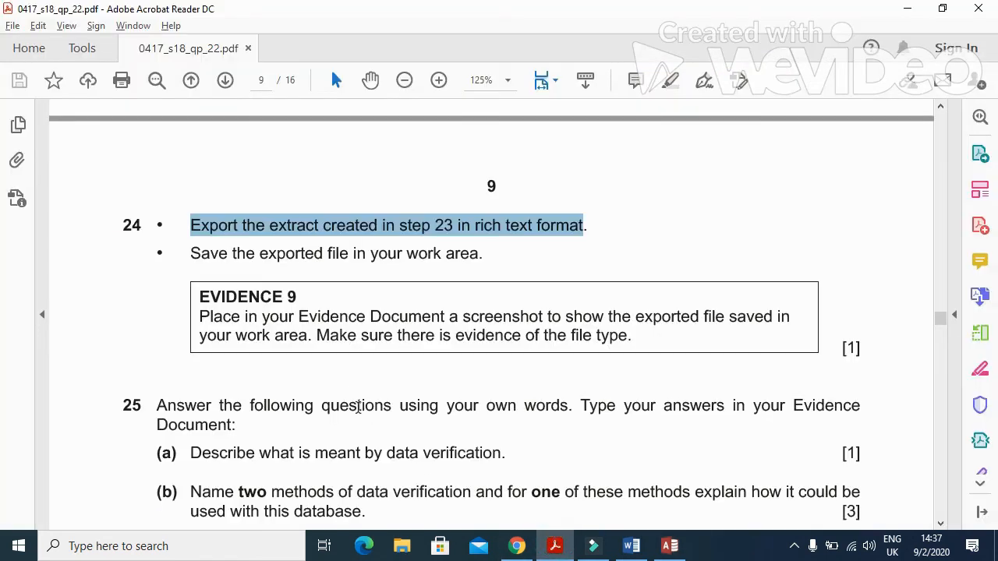
{"action": "left_click_drag", "start_coordinate": [191, 311], "coordinate": [633, 342]}
{"action": "left_click", "coordinate": [669, 545]}
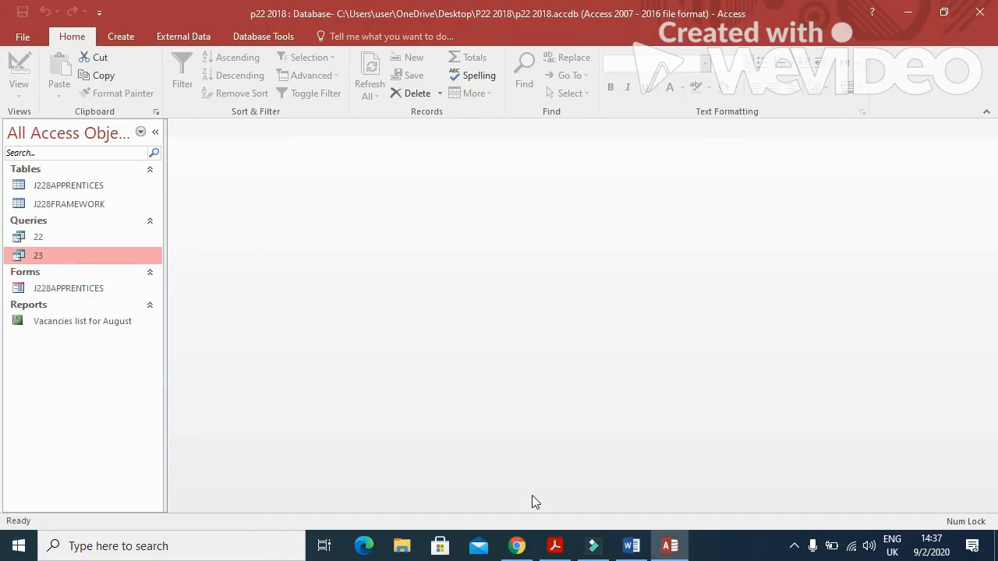
{"action": "left_click", "coordinate": [908, 11]}
{"action": "left_click", "coordinate": [910, 10]}
{"action": "left_click", "coordinate": [915, 13]}
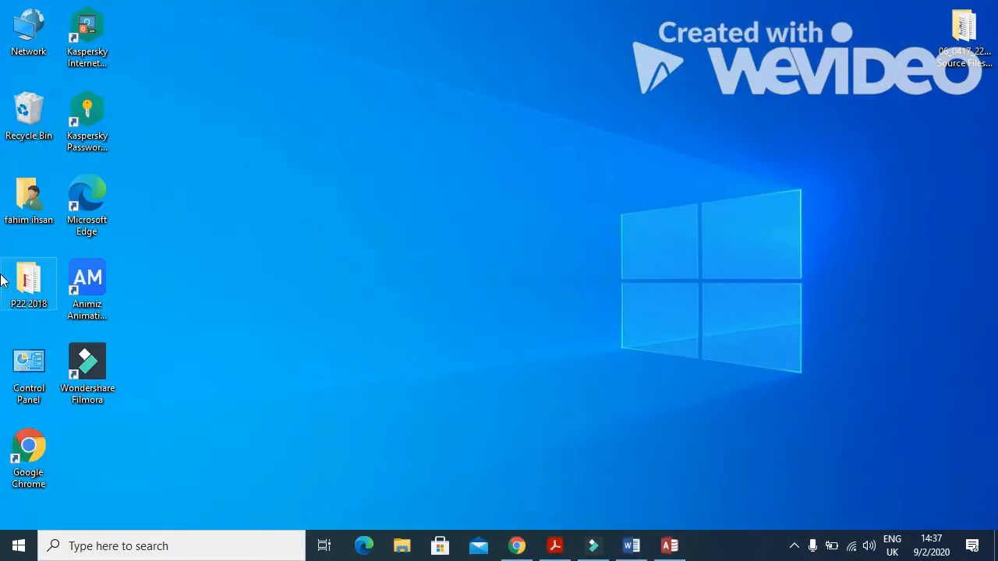
{"action": "double_click", "coordinate": [31, 286]}
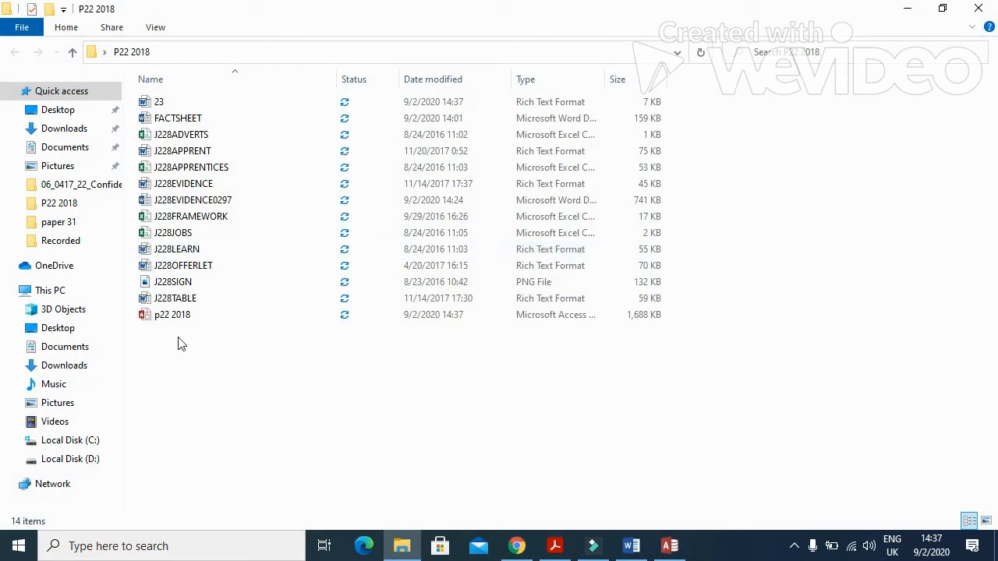
{"action": "left_click", "coordinate": [166, 106]}
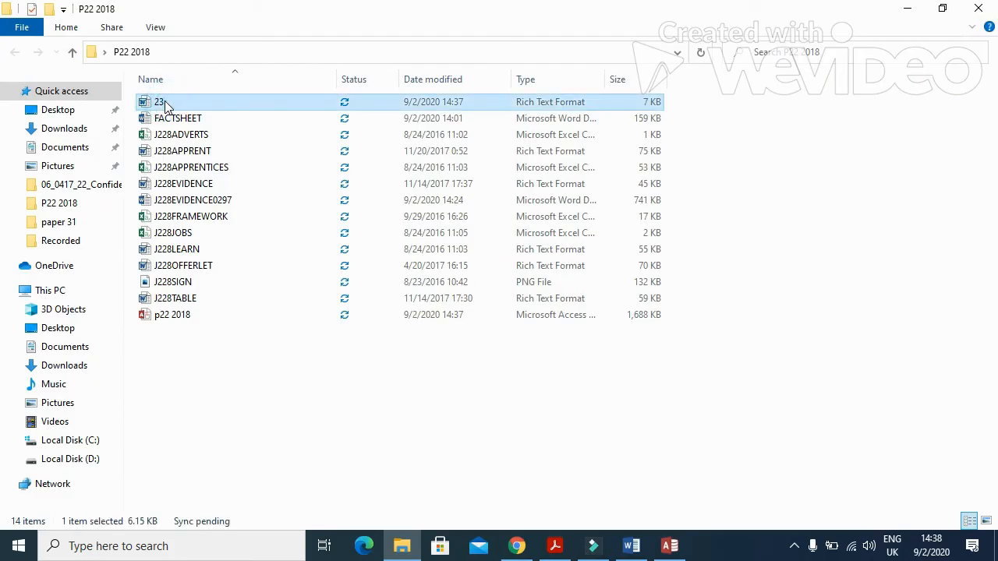
{"action": "key", "text": "shift+F10"}
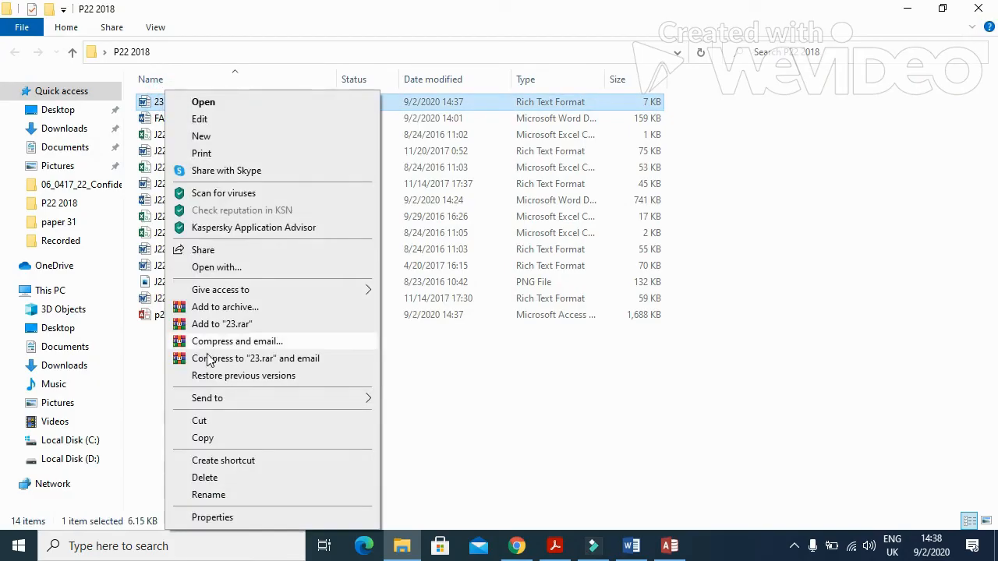
Rename file 23 to EXPORT, correcting the lowercase first letter.
{"action": "left_click", "coordinate": [215, 494]}
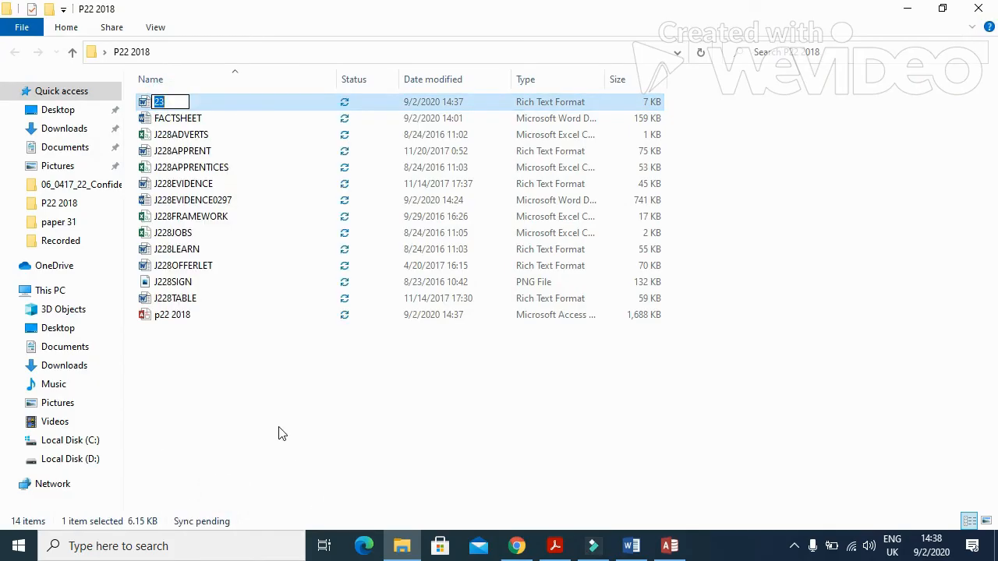
{"action": "type", "text": "eXPORT"}
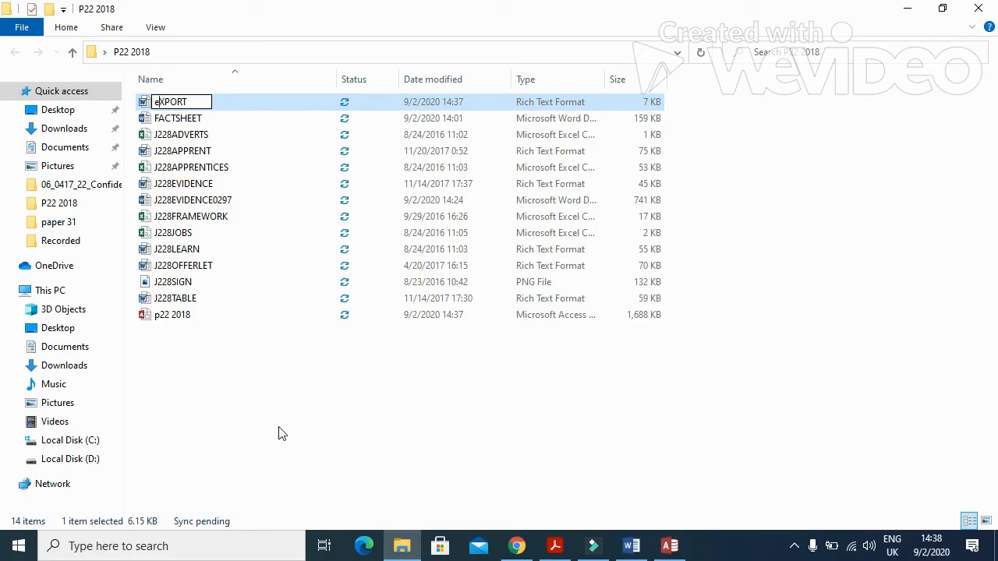
{"action": "key", "text": "BackSpace"}
{"action": "type", "text": "E"}
{"action": "left_click", "coordinate": [274, 421]}
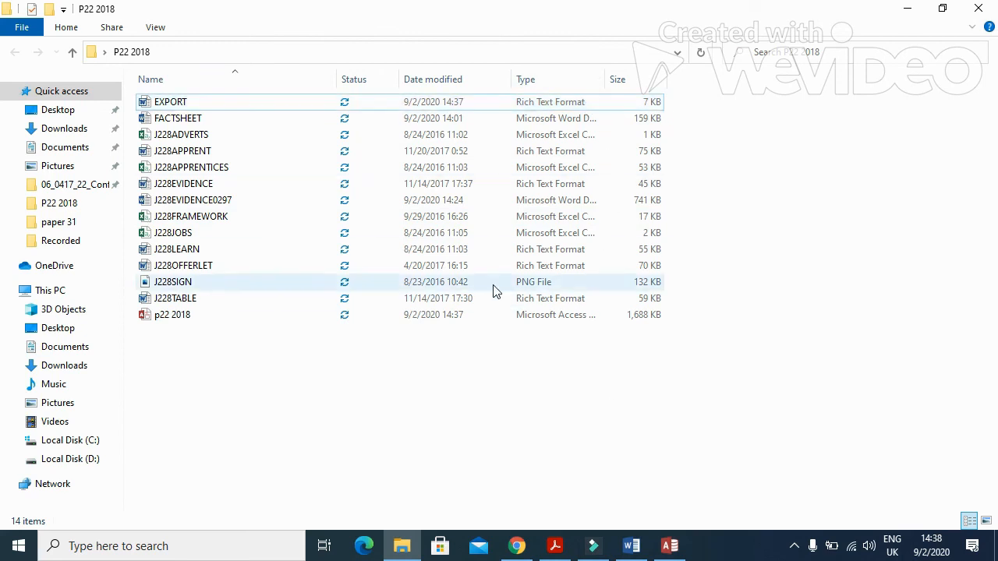
{"action": "left_click", "coordinate": [631, 545]}
Paste the folder screenshot under Step 24 – EVIDENCE 9.
{"action": "left_click", "coordinate": [339, 344]}
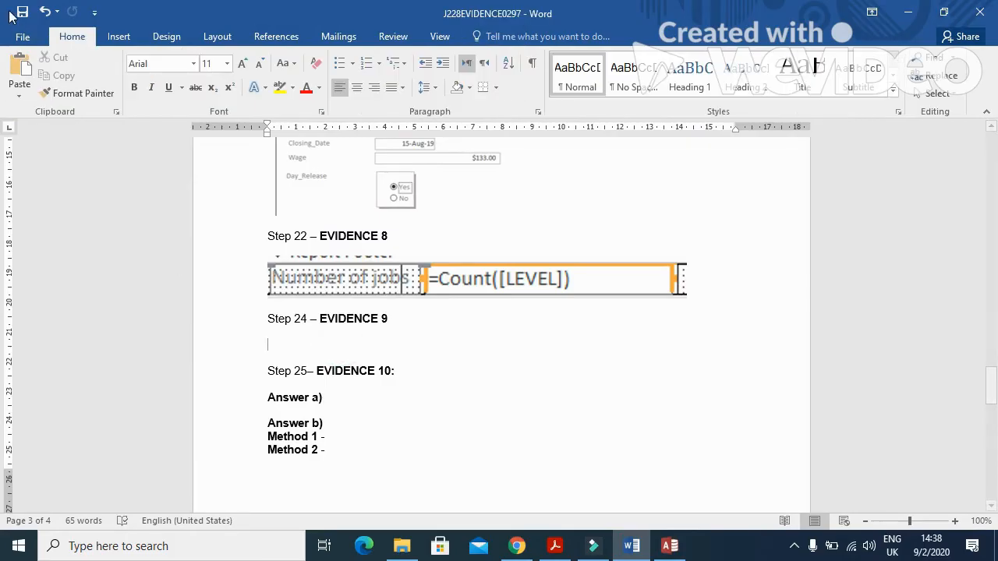
{"action": "left_click", "coordinate": [20, 67]}
{"action": "left_click", "coordinate": [447, 327]}
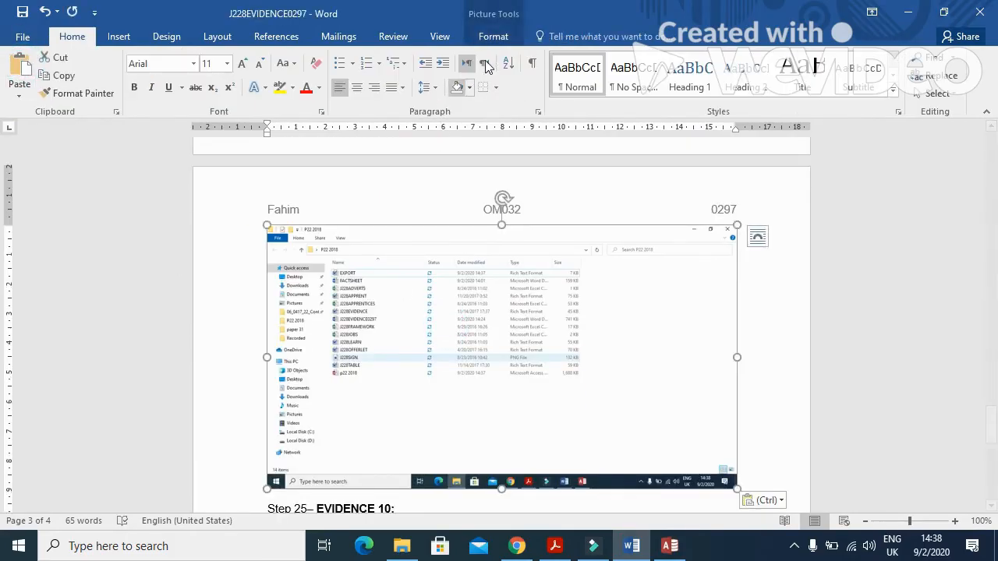
Crop the screenshot down to the file listing and enlarge it.
{"action": "left_click", "coordinate": [492, 37]}
{"action": "left_click", "coordinate": [819, 72]}
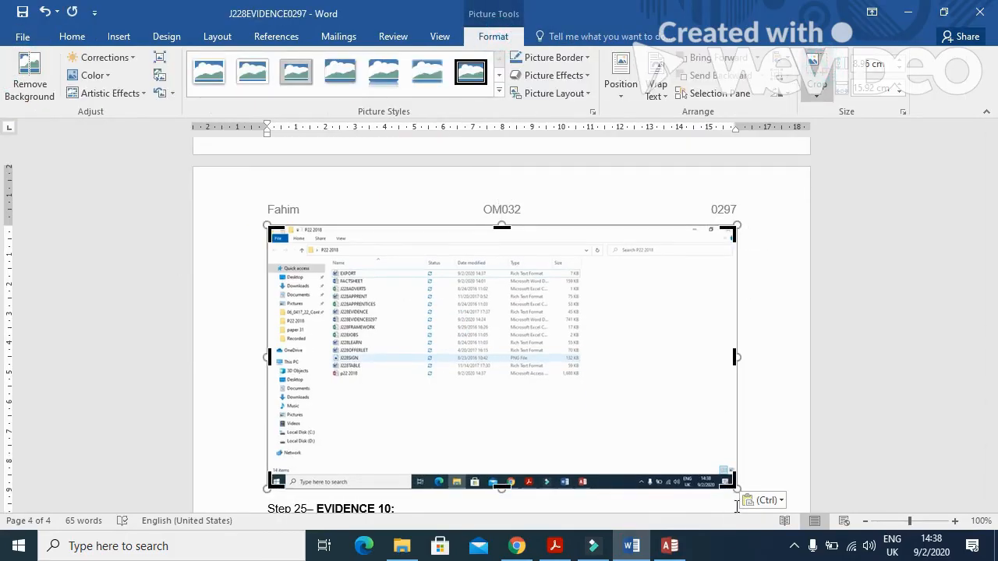
{"action": "left_click_drag", "start_coordinate": [732, 485], "coordinate": [581, 381]}
{"action": "left_click_drag", "start_coordinate": [269, 228], "coordinate": [303, 245]}
{"action": "left_click", "coordinate": [740, 254]}
{"action": "left_click", "coordinate": [508, 272]}
{"action": "left_click_drag", "start_coordinate": [548, 359], "coordinate": [668, 401]}
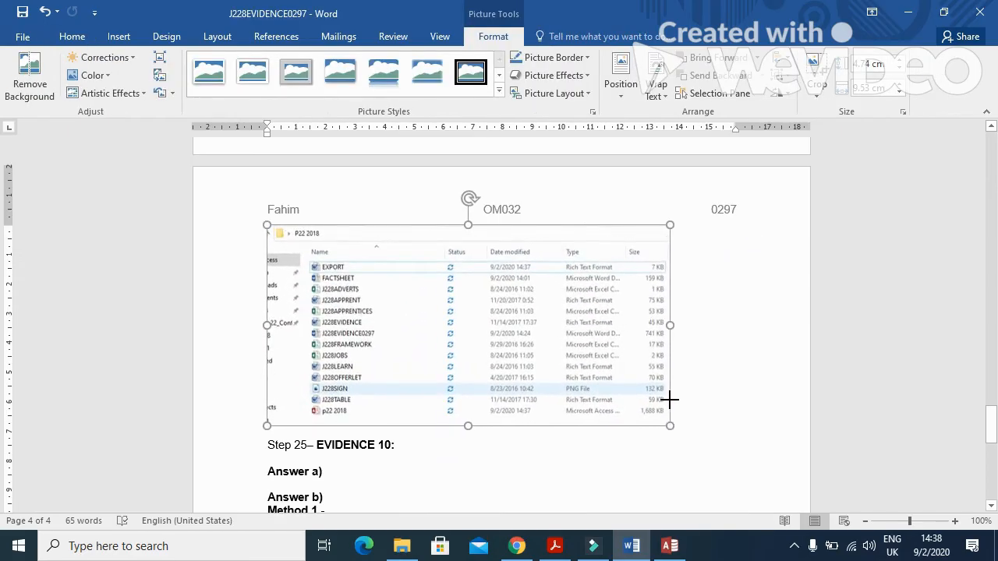
Read question 25 on data verification in the exam paper, then return to Word.
{"action": "left_click", "coordinate": [554, 545]}
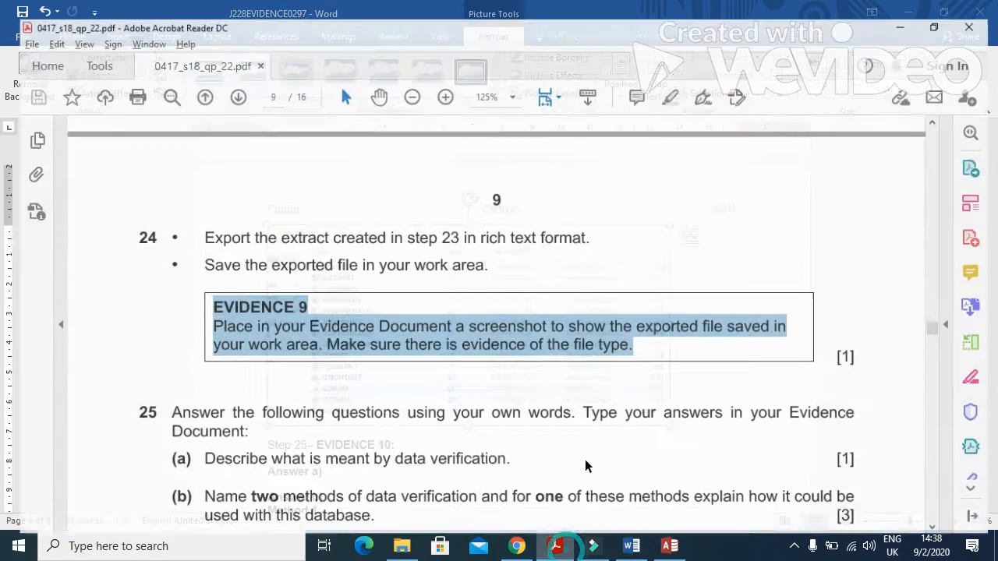
{"action": "scroll", "coordinate": [343, 474], "scroll_direction": "down", "scroll_amount": 3}
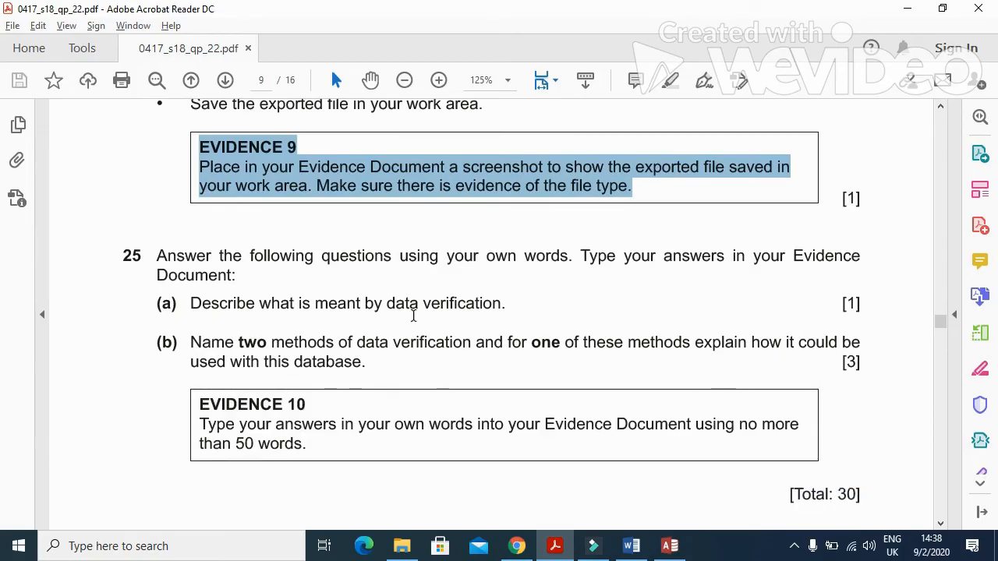
{"action": "scroll", "coordinate": [409, 314], "scroll_direction": "down", "scroll_amount": 2}
{"action": "scroll", "coordinate": [429, 311], "scroll_direction": "up", "scroll_amount": 1}
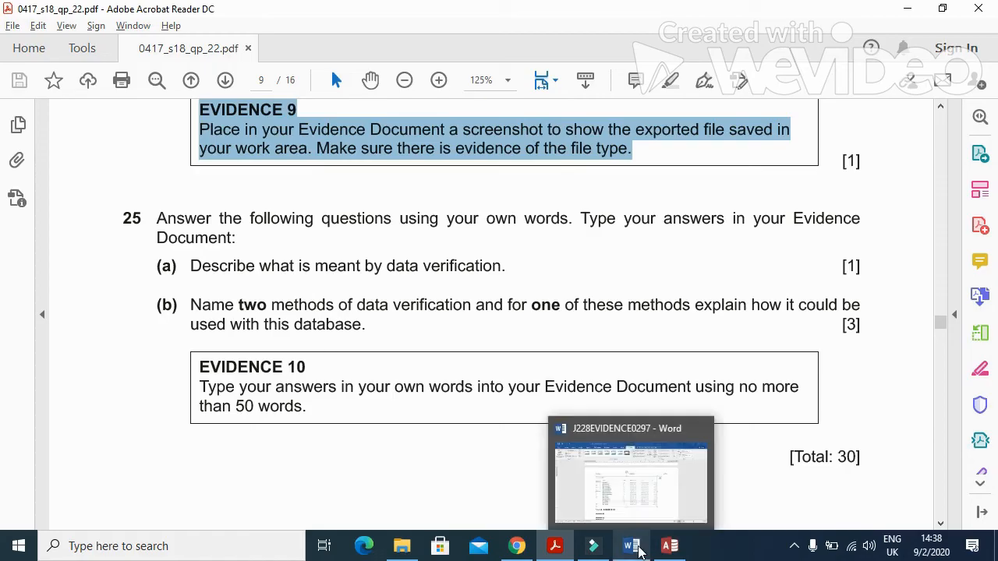
{"action": "left_click", "coordinate": [631, 546]}
{"action": "scroll", "coordinate": [442, 401], "scroll_direction": "down", "scroll_amount": 2}
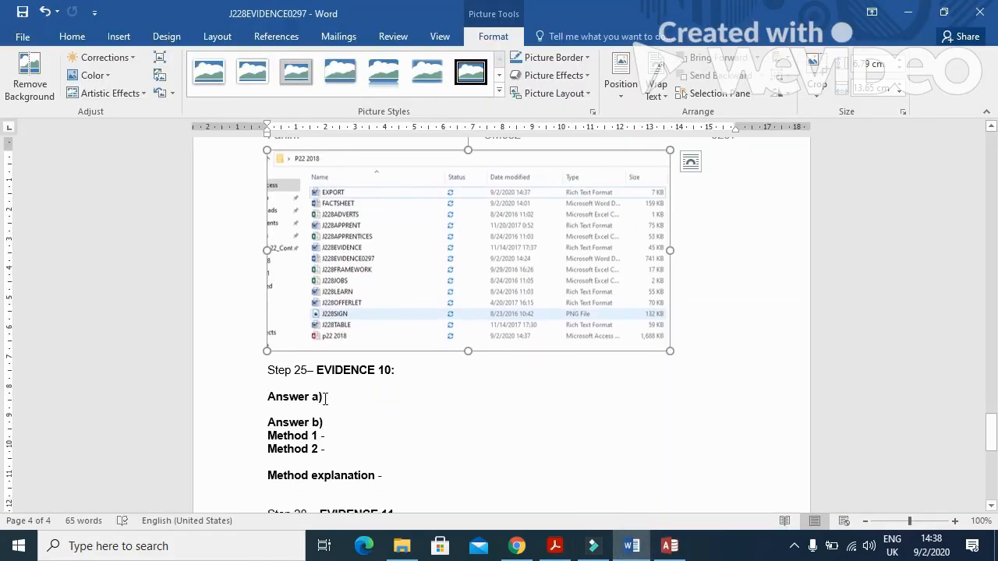
Answer a): verification reduces copying errors and checks entered data matches the original source.
{"action": "left_click", "coordinate": [325, 395]}
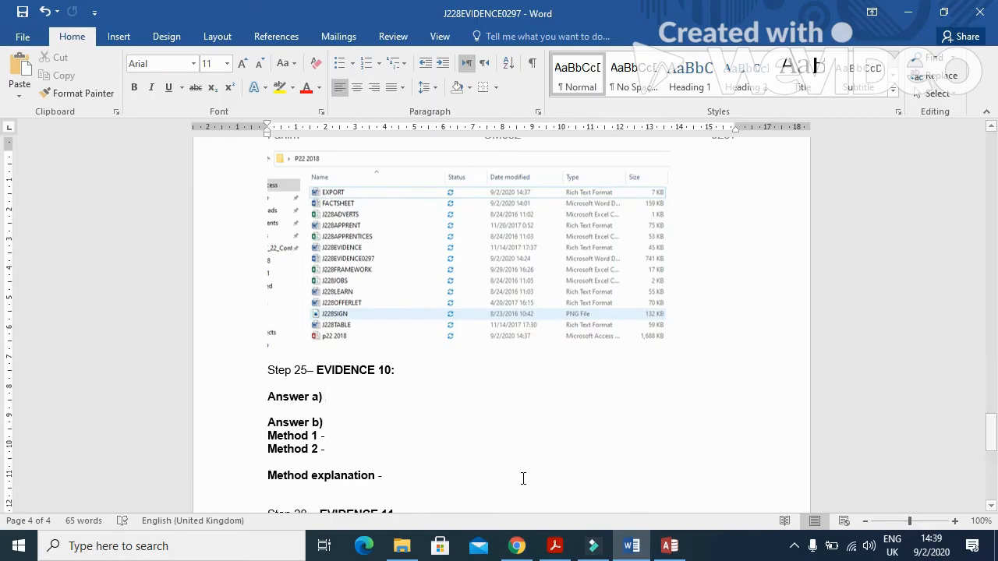
{"action": "type", "text": "Reducing/preventing error"}
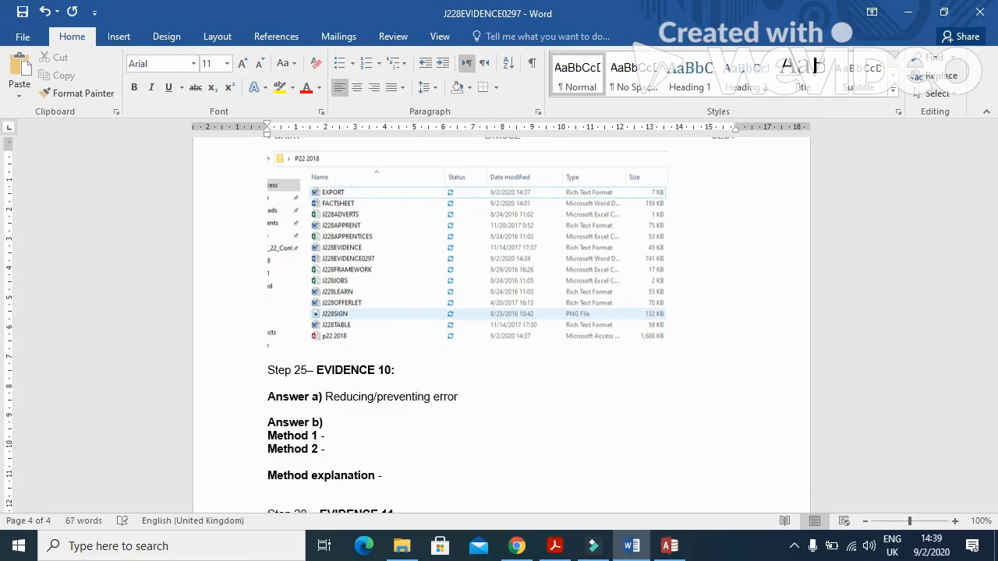
{"action": "type", "text": "s when data is copied"}
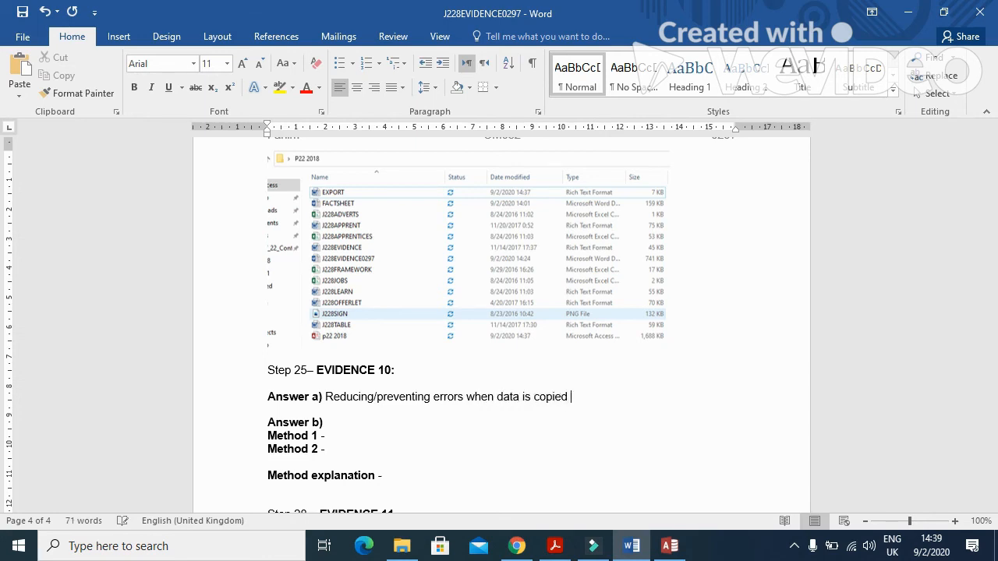
{"action": "type", "text": " from one medium to another"}
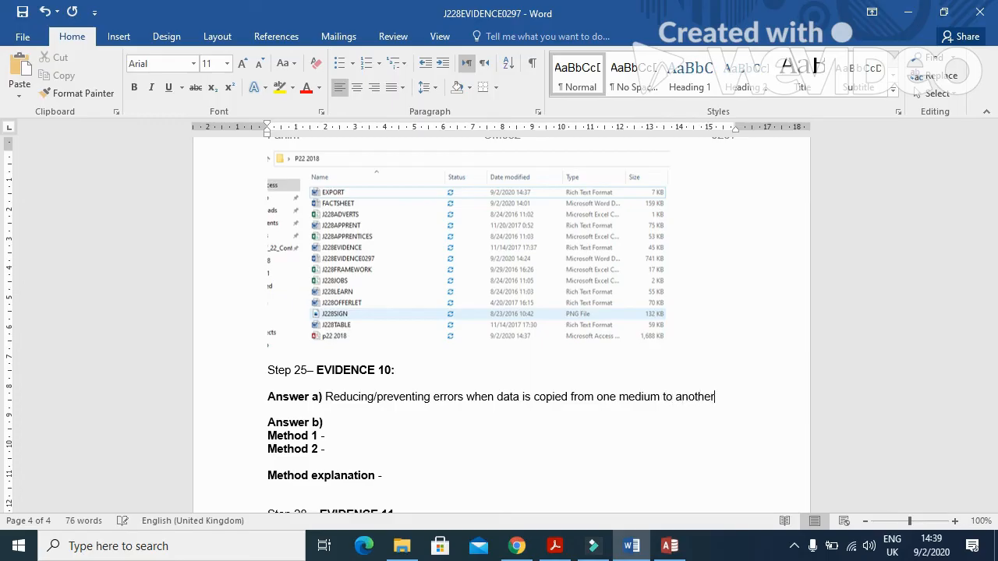
{"action": "type", "text": "/checking ac"}
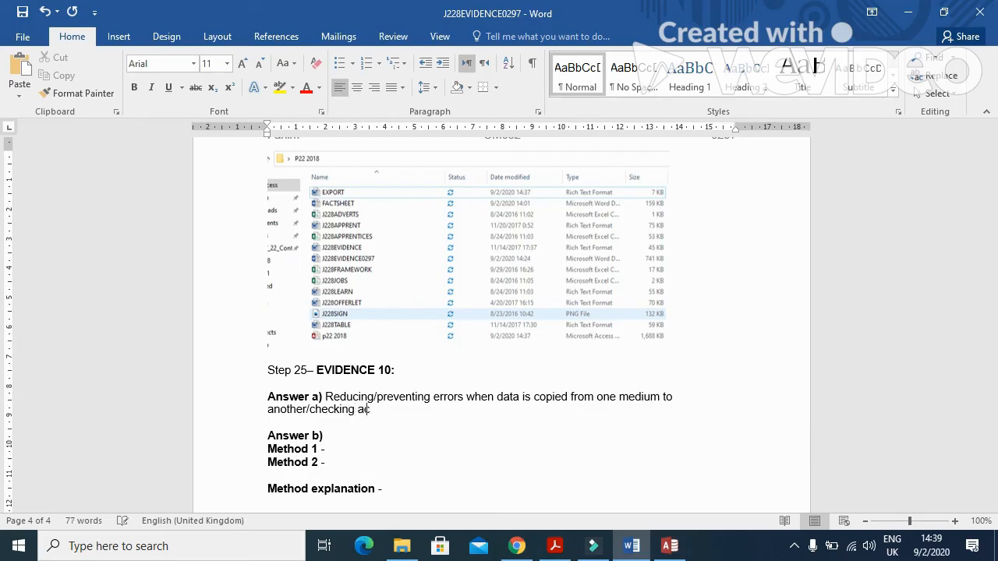
{"action": "type", "text": "curacy of data entered ex"}
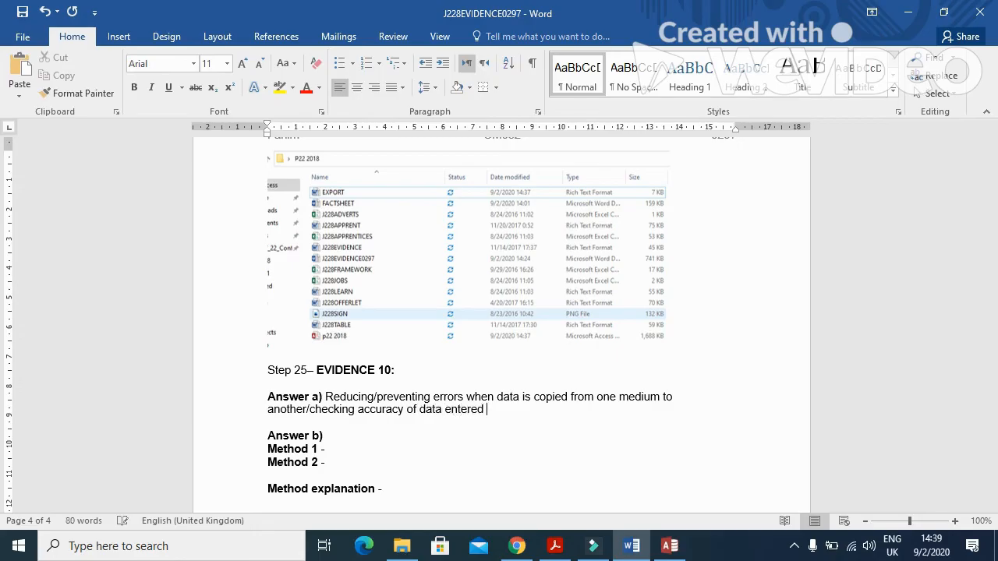
{"action": "type", "text": "actly mathes origia"}
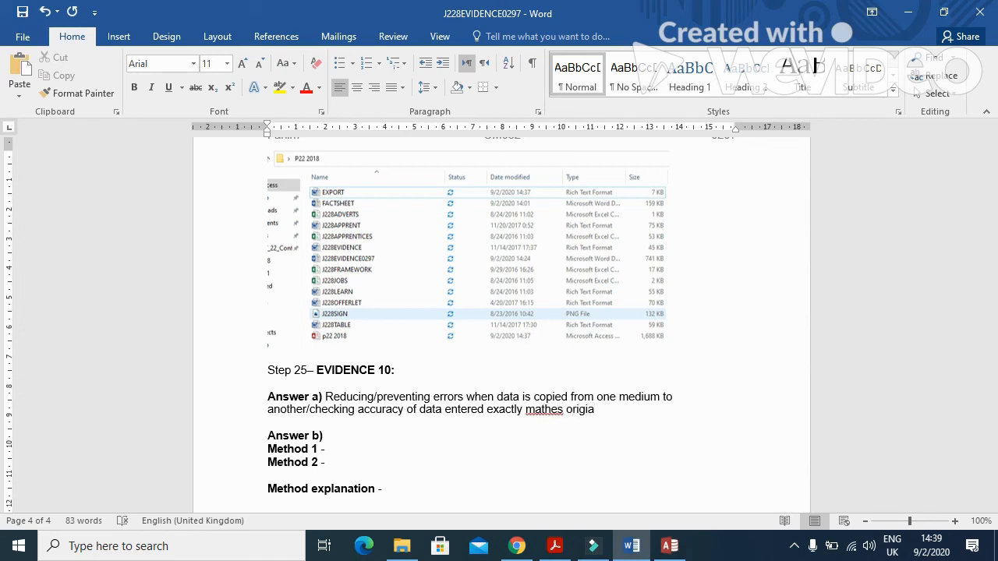
{"action": "key", "text": "BackSpace"}
{"action": "type", "text": "nal"}
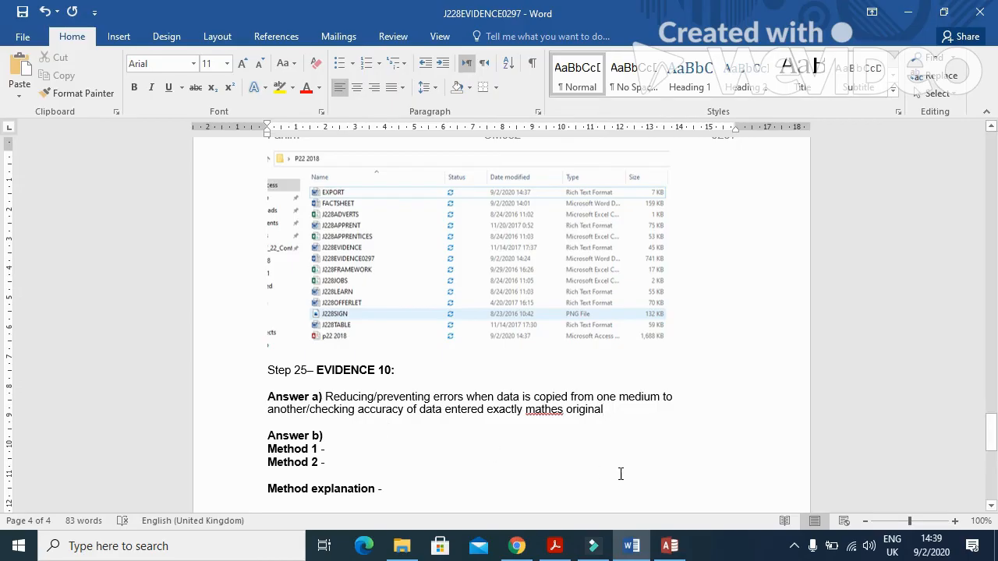
{"action": "left_click", "coordinate": [543, 413]}
{"action": "type", "text": "c"}
{"action": "left_click", "coordinate": [625, 408]}
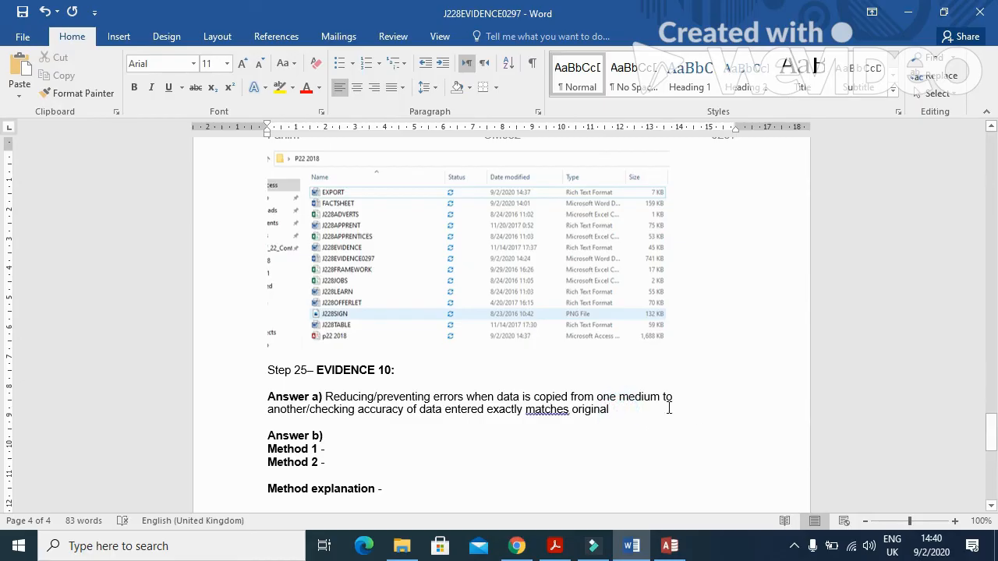
{"action": "type", "text": "source"}
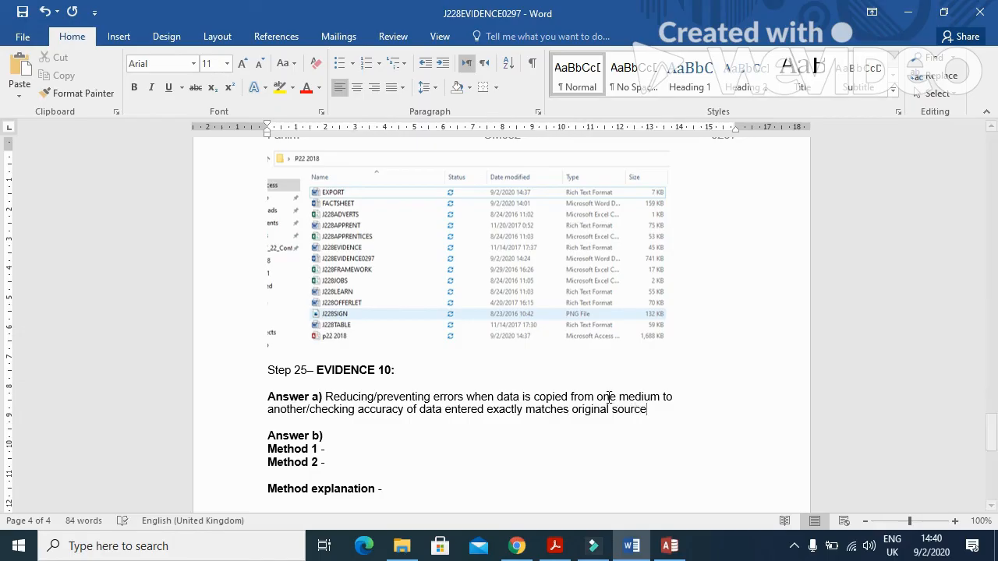
{"action": "key", "text": "alt+Tab"}
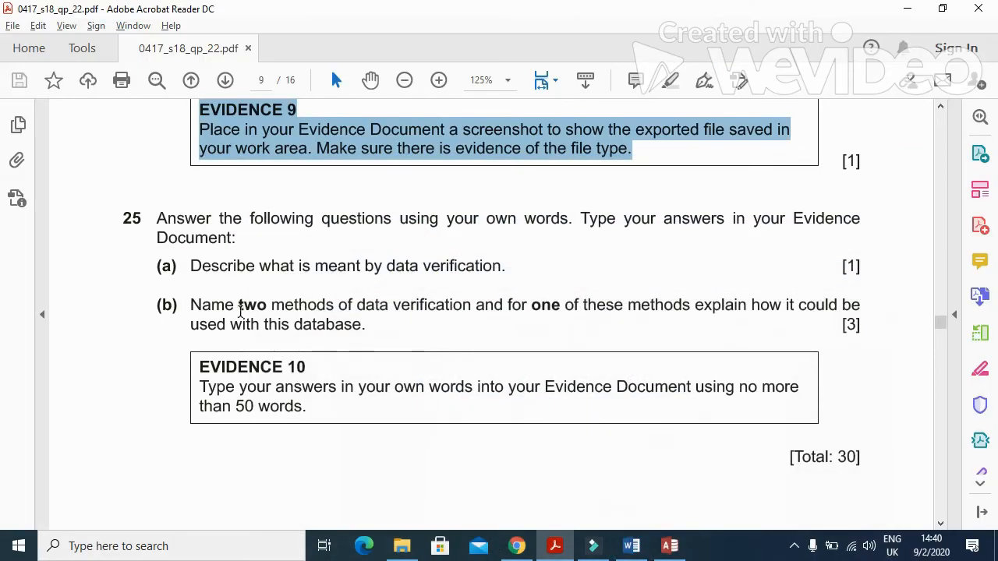
{"action": "left_click_drag", "start_coordinate": [192, 305], "coordinate": [810, 340]}
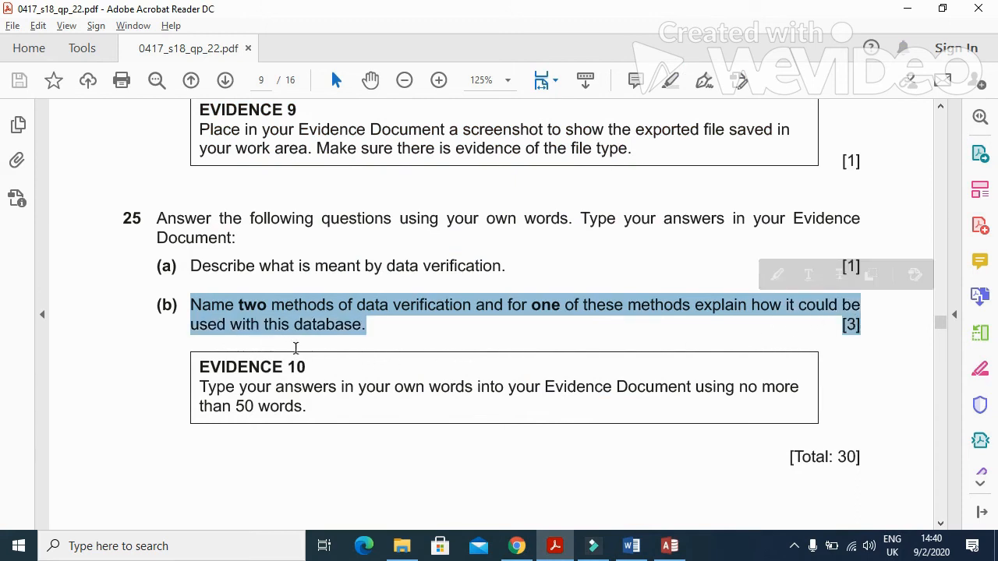
{"action": "left_click", "coordinate": [563, 551]}
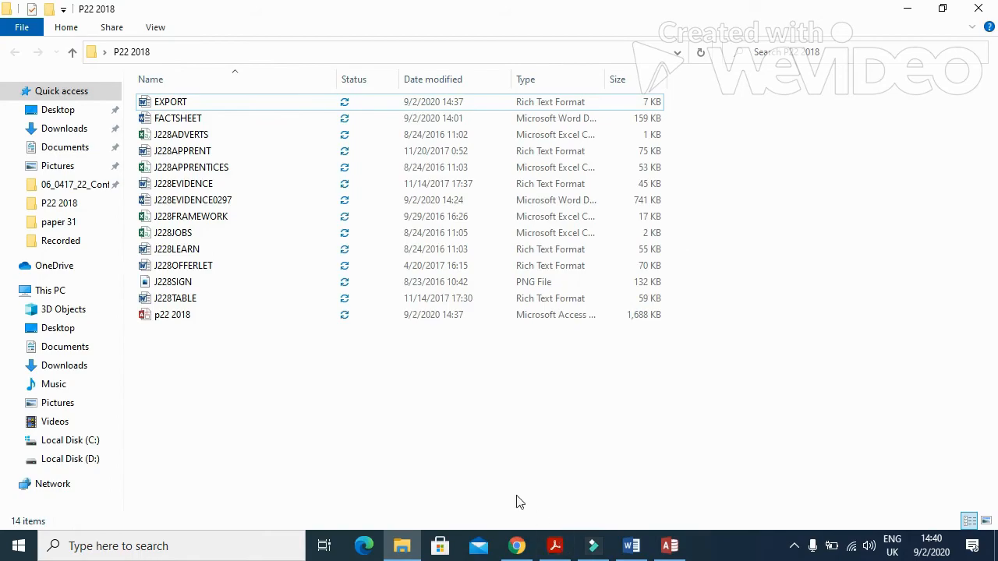
{"action": "left_click", "coordinate": [554, 546]}
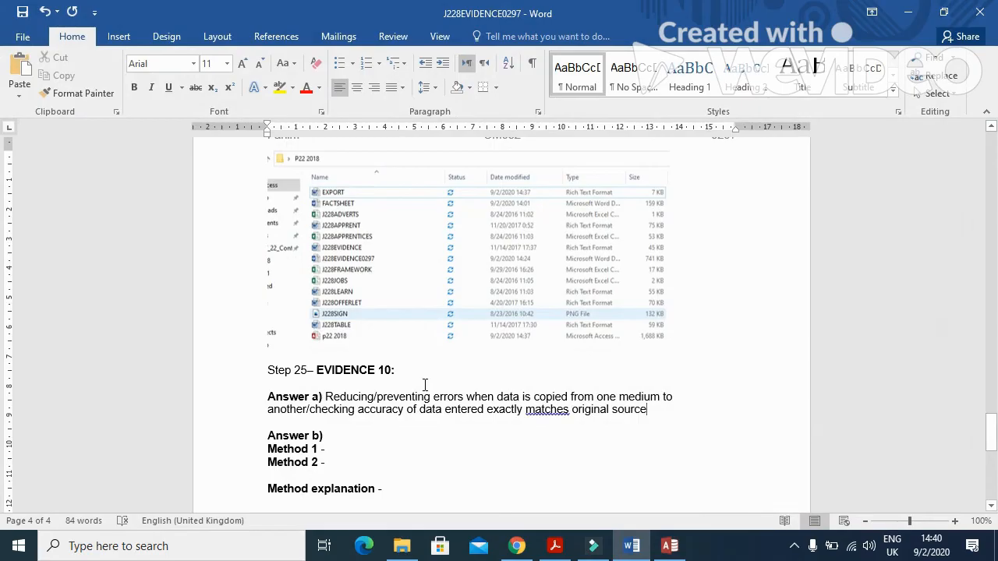
{"action": "scroll", "coordinate": [425, 384], "scroll_direction": "down", "scroll_amount": 1}
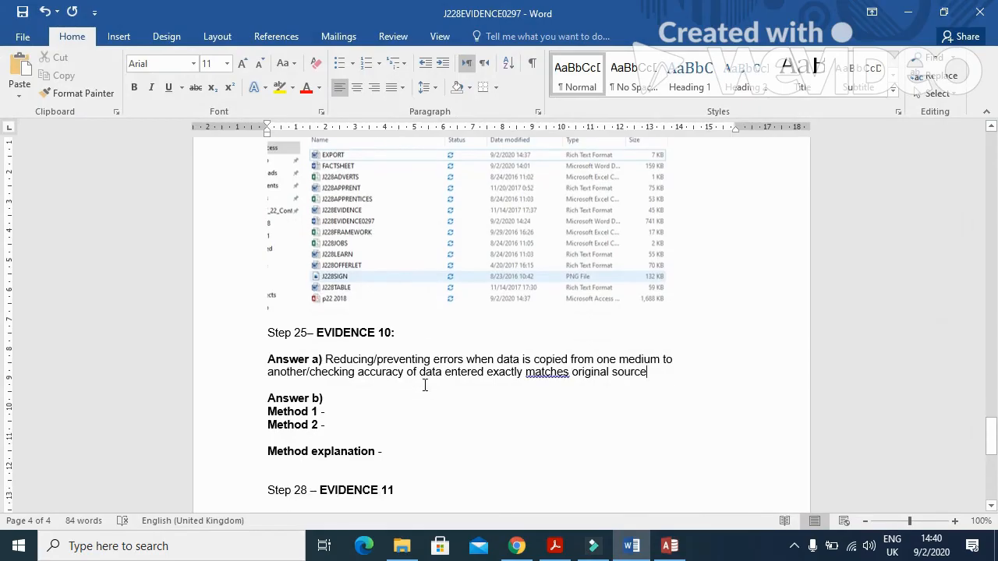
Enter Method 1 as Double data entry and Method 2 as Visual verification/check.
{"action": "scroll", "coordinate": [425, 384], "scroll_direction": "down", "scroll_amount": 1}
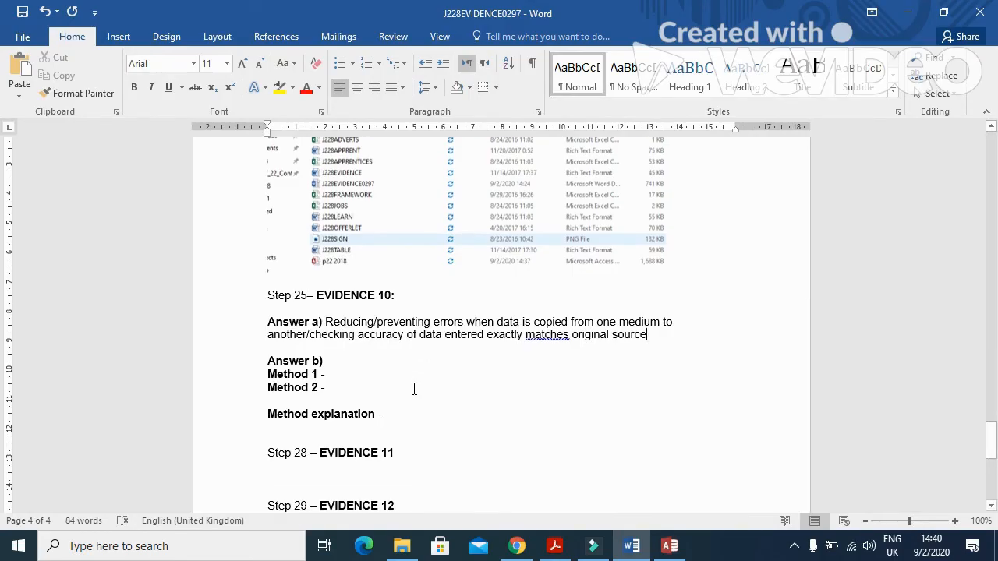
{"action": "left_click", "coordinate": [339, 372]}
{"action": "type", "text": "Double"}
{"action": "type", "text": "data entry Method 2 – "}
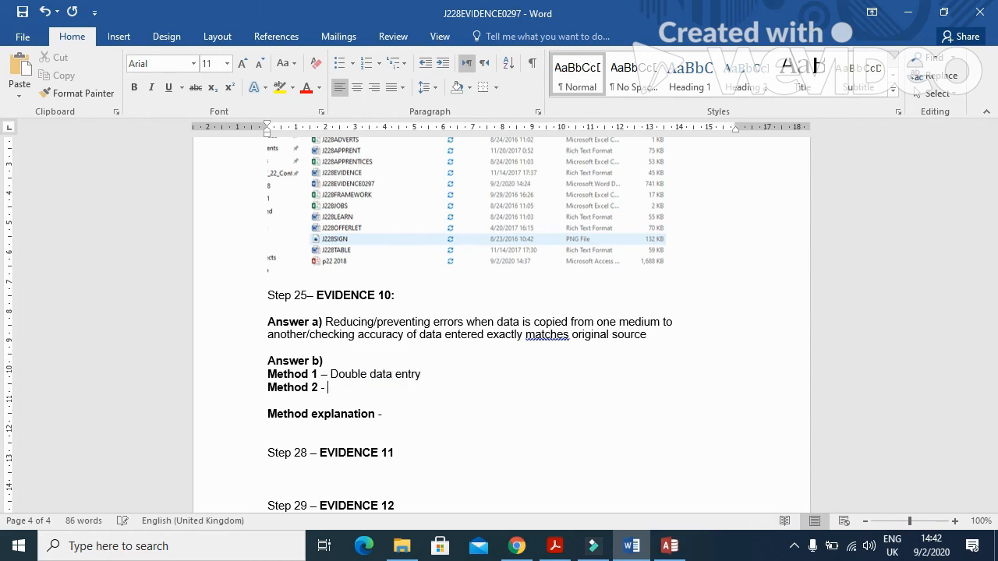
{"action": "type", "text": "Vis"}
{"action": "type", "text": "ual"}
{"action": "type", "text": " everit"}
{"action": "key", "text": "BackSpace"}
{"action": "key", "text": "BackSpace"}
{"action": "key", "text": "BackSpace"}
{"action": "key", "text": "BackSpace"}
{"action": "key", "text": "BackSpace"}
{"action": "key", "text": "BackSpace"}
{"action": "type", "text": "verification"}
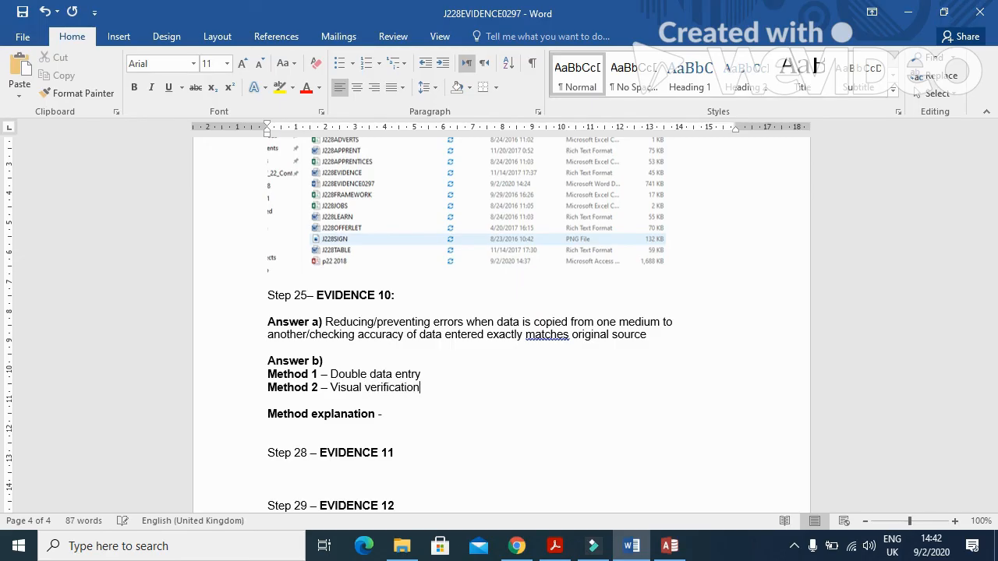
{"action": "type", "text": "/check"}
Explain double data entry: data entered twice by two people, and the computer compares the two entries.
{"action": "type", "text": "double d"}
{"action": "type", "text": "ata "}
{"action": "type", "text": "en"}
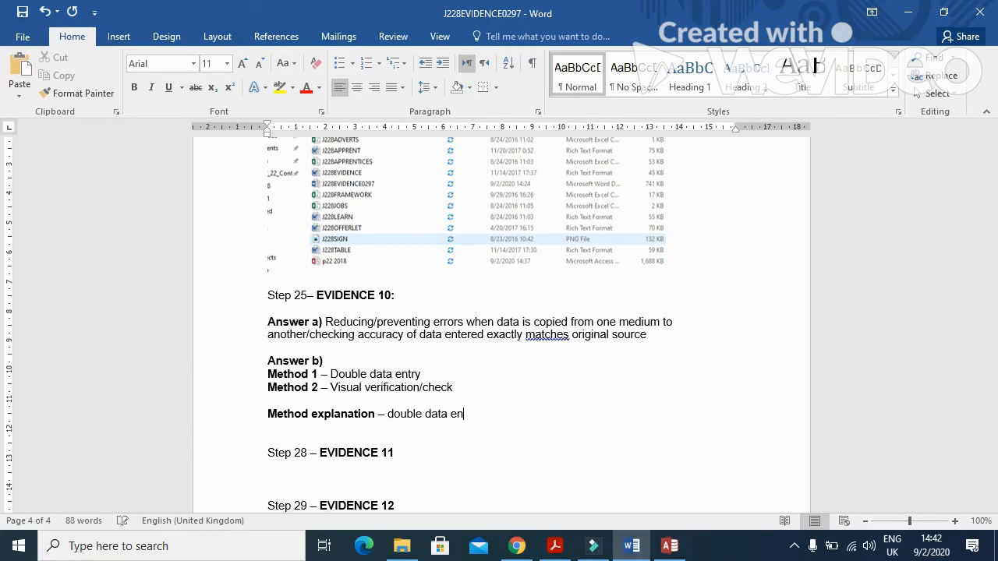
{"action": "type", "text": "try. Data entered twice using two peo"}
{"action": "key", "text": "BackSpace"}
{"action": "type", "text": "ple"}
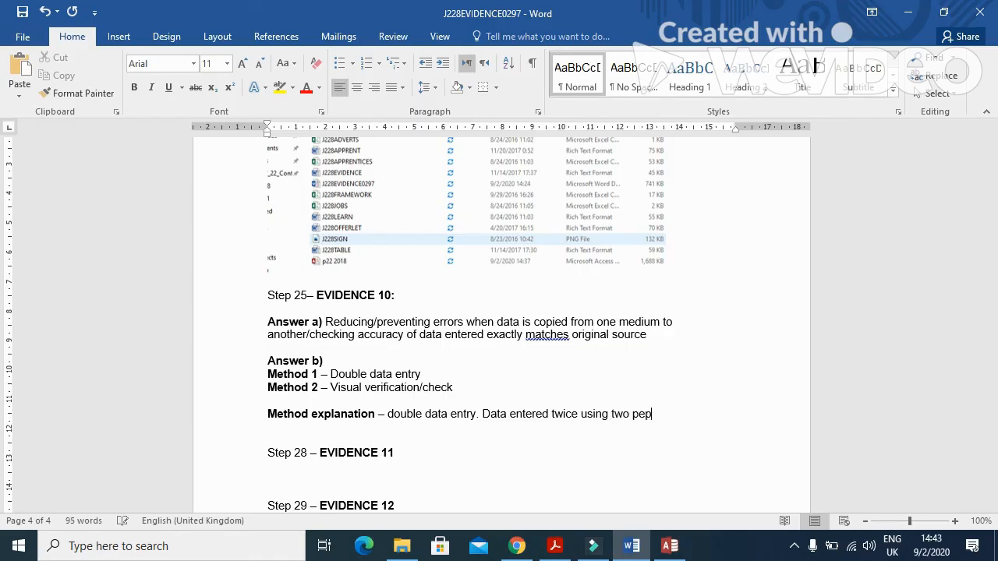
{"action": "key", "text": "BackSpace"}
{"action": "key", "text": "BackSpace"}
{"action": "key", "text": "BackSpace"}
{"action": "type", "text": "ol"}
{"action": "key", "text": "BackSpace"}
{"action": "type", "text": "ple and the cum"}
{"action": "key", "text": "BackSpace"}
{"action": "key", "text": "BackSpace"}
{"action": "type", "text": "omputer"}
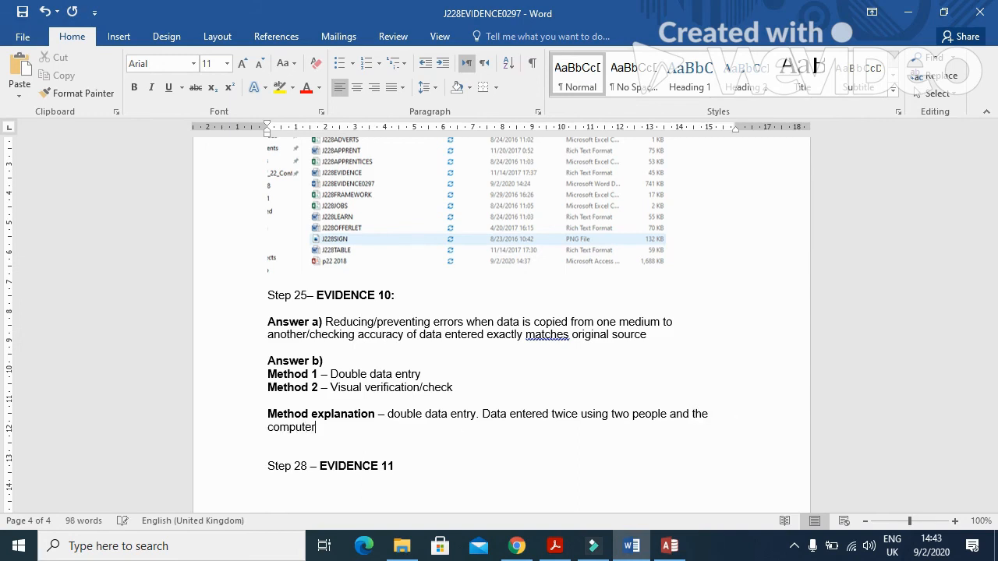
{"action": "type", "text": " cp"}
{"action": "key", "text": "BackSpace"}
{"action": "type", "text": "ompares the "}
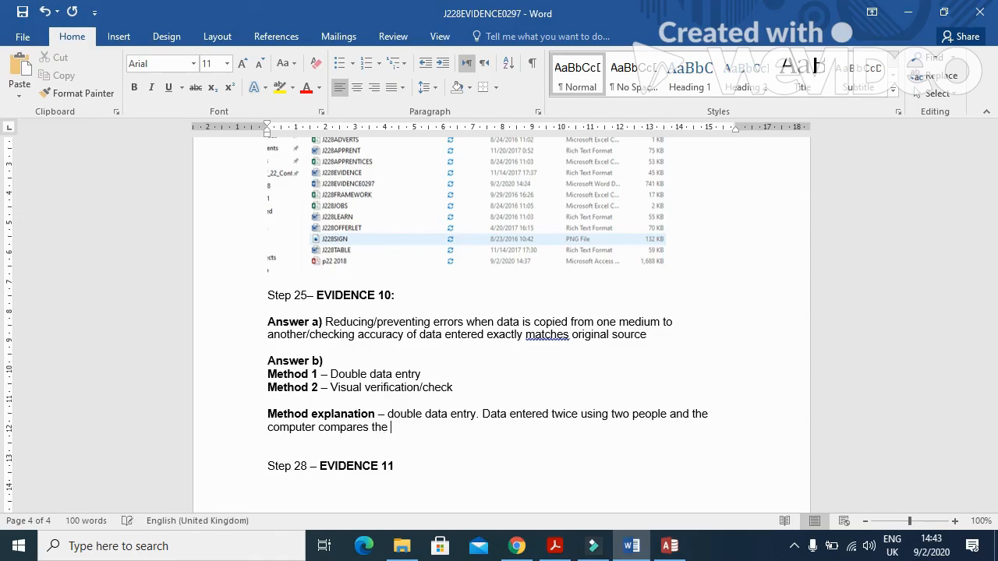
{"action": "type", "text": "two entries."}
Add a 'Visual verification' line about comparing on-screen data with the original, correcting 'comparinf' to 'comparing'.
{"action": "key", "text": "Return"}
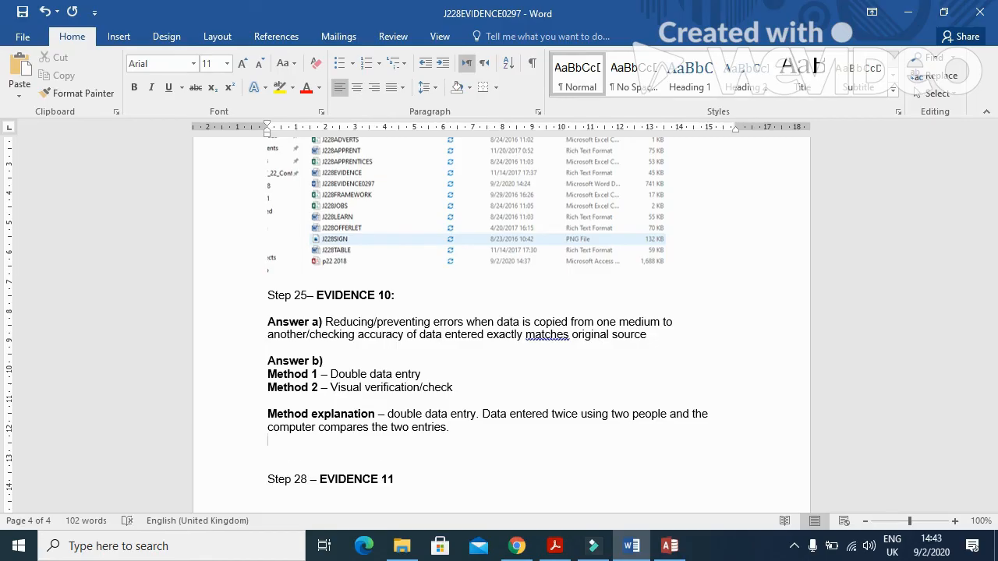
{"action": "type", "text": "Visual verification"}
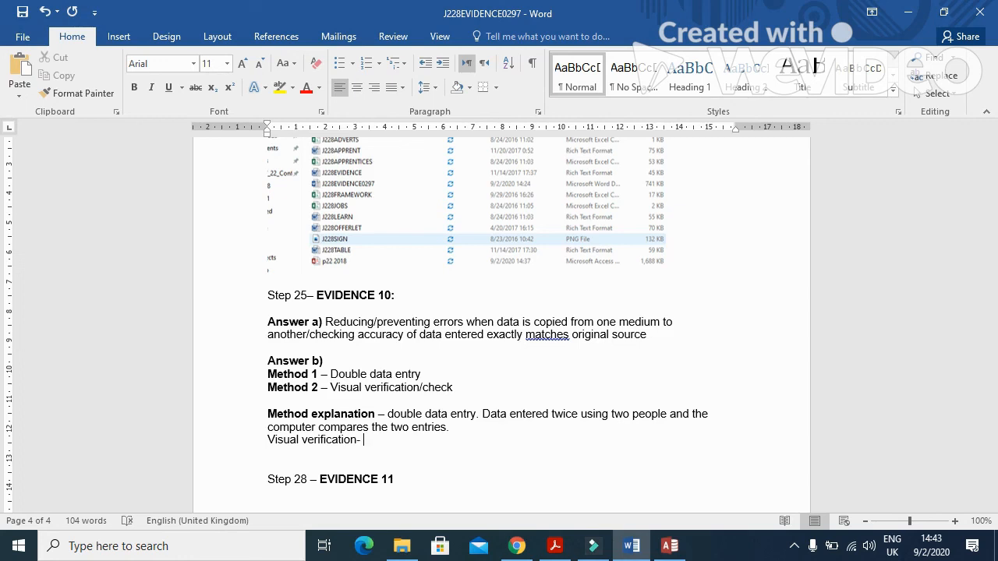
{"action": "type", "text": "- comparinf data on s"}
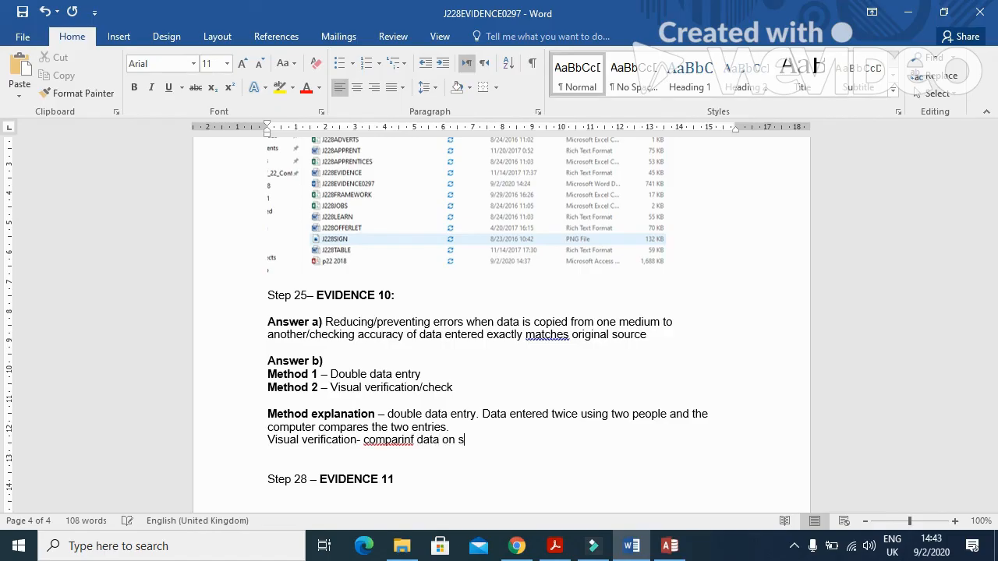
{"action": "type", "text": "creen with the original source"}
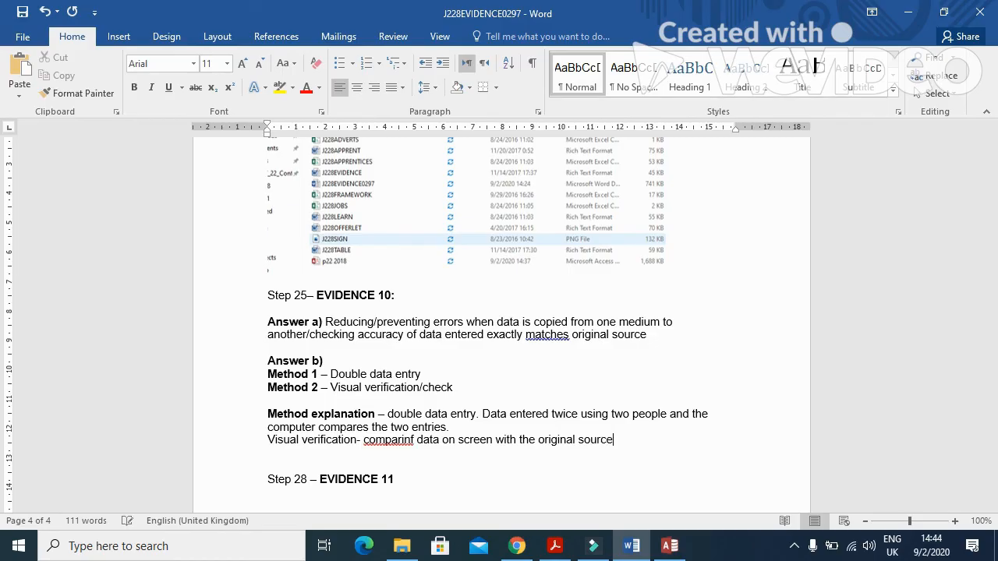
{"action": "right_click", "coordinate": [413, 440]}
{"action": "left_click", "coordinate": [460, 358]}
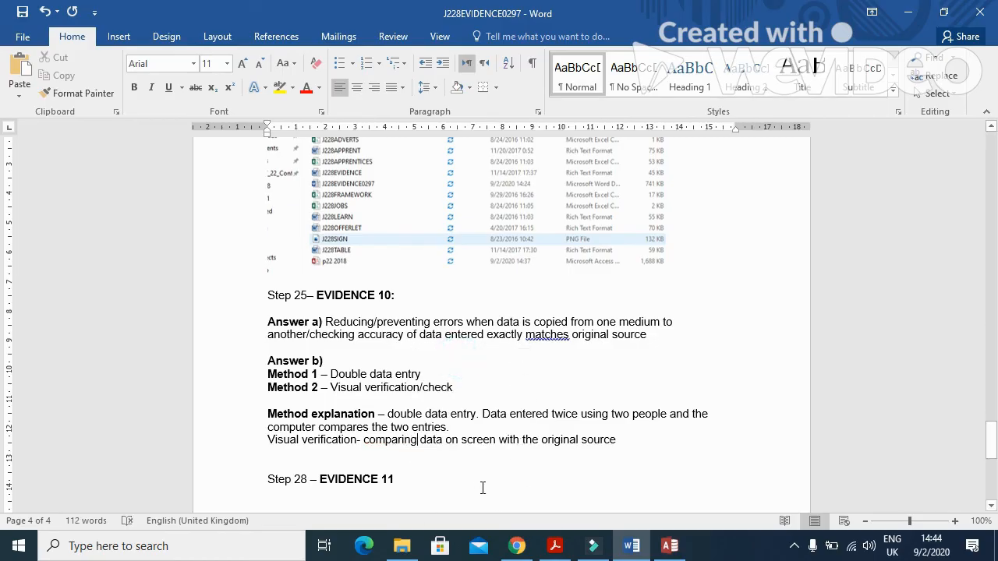
Return to the question paper in Acrobat and scroll to question 25's Evidence 10 box.
{"action": "left_click", "coordinate": [555, 545]}
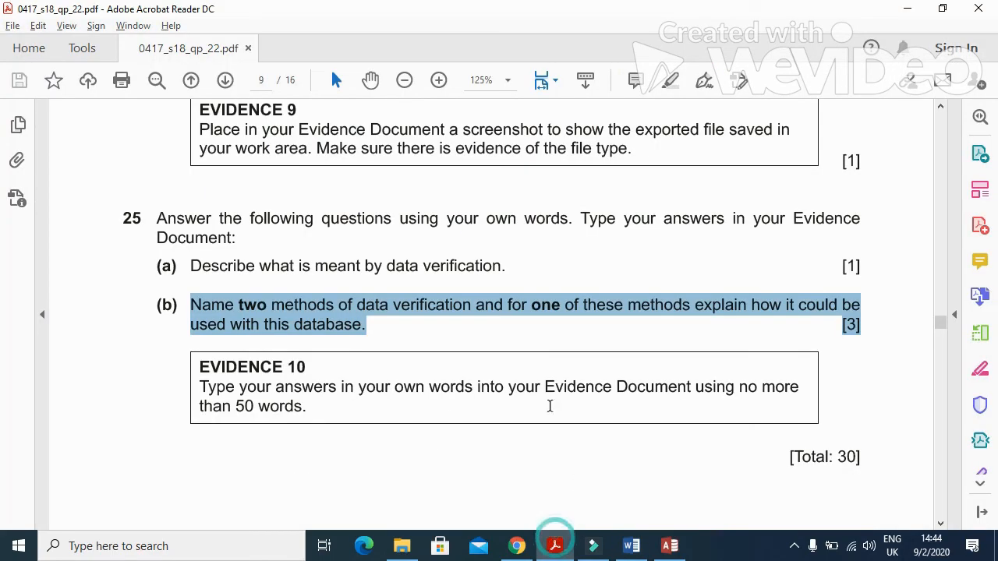
{"action": "scroll", "coordinate": [523, 393], "scroll_direction": "up", "scroll_amount": 5}
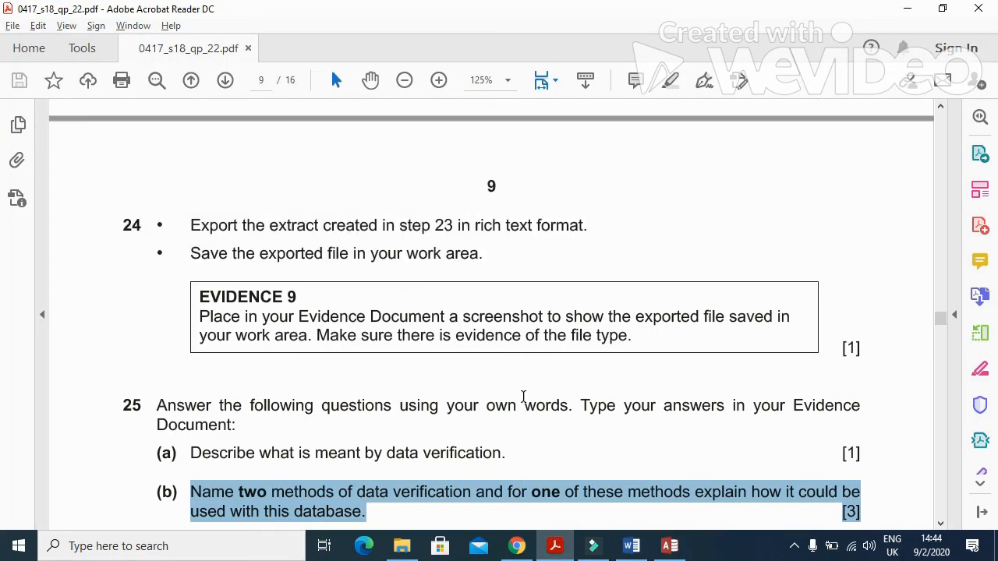
{"action": "scroll", "coordinate": [523, 396], "scroll_direction": "down", "scroll_amount": 2}
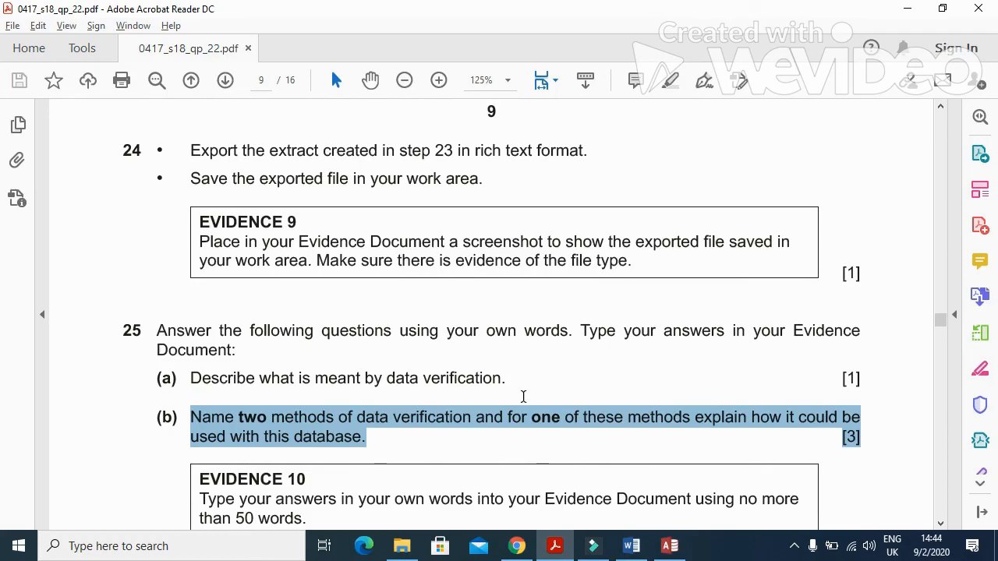
{"action": "scroll", "coordinate": [523, 396], "scroll_direction": "up", "scroll_amount": 14}
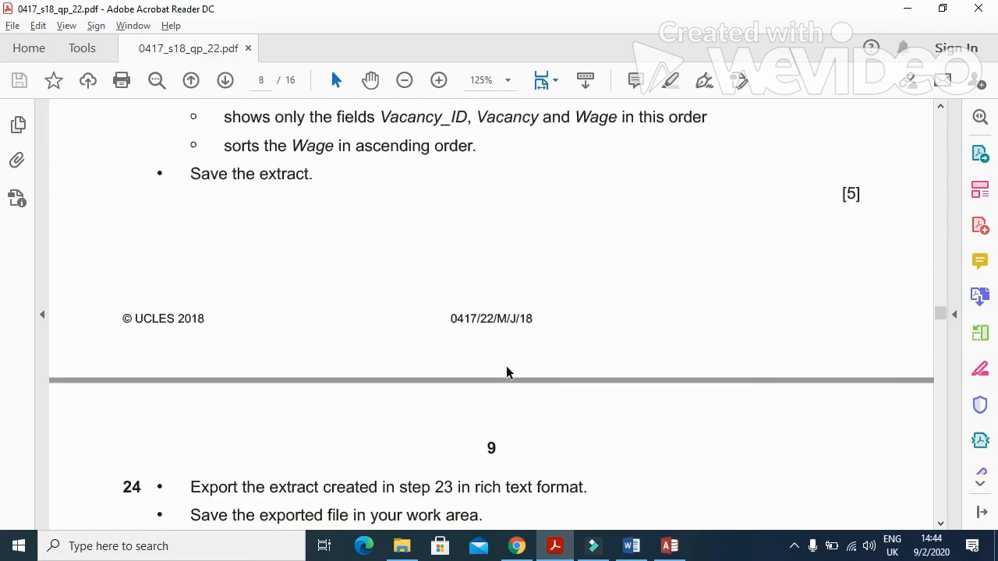
{"action": "scroll", "coordinate": [508, 369], "scroll_direction": "down", "scroll_amount": 20}
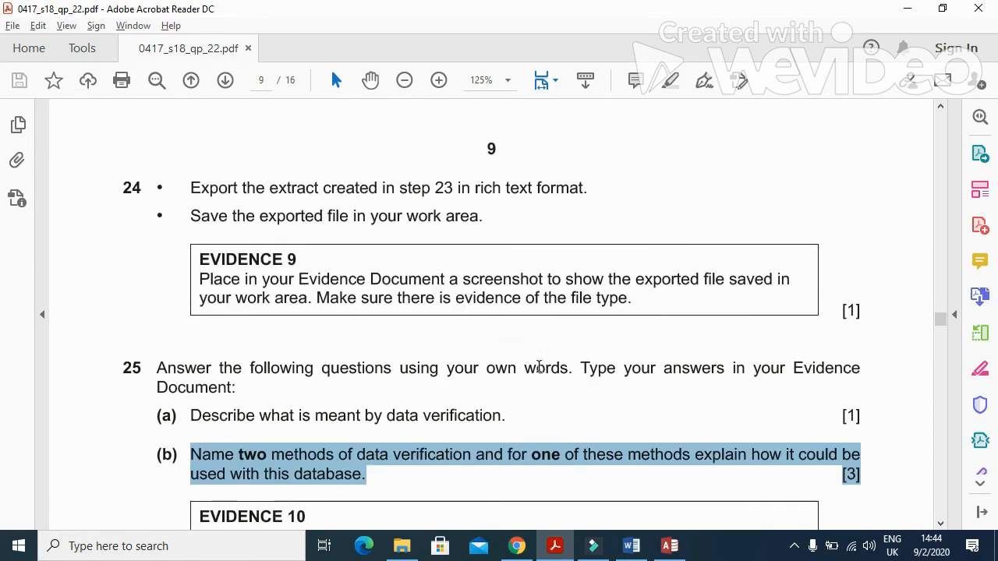
{"action": "scroll", "coordinate": [540, 372], "scroll_direction": "down", "scroll_amount": 2}
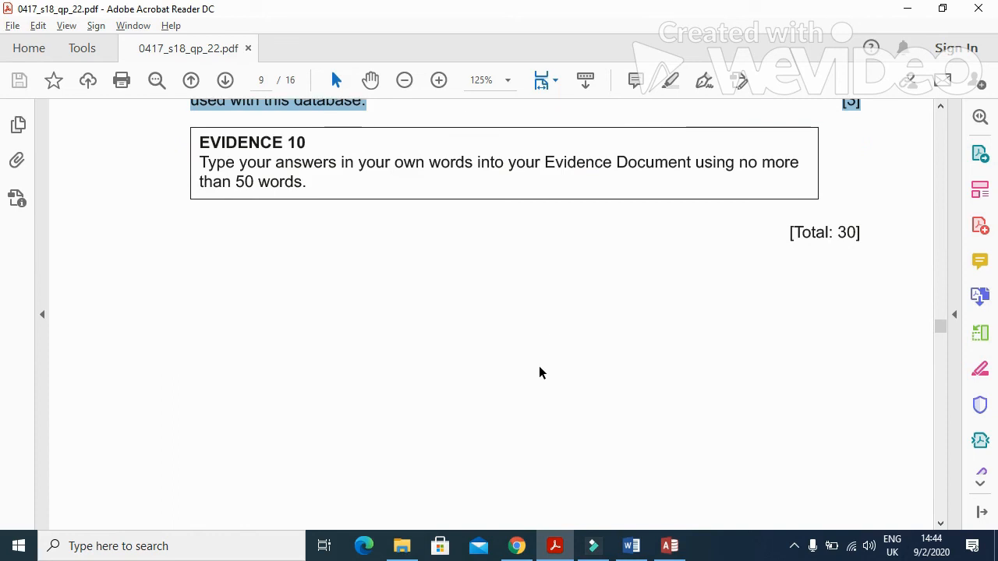